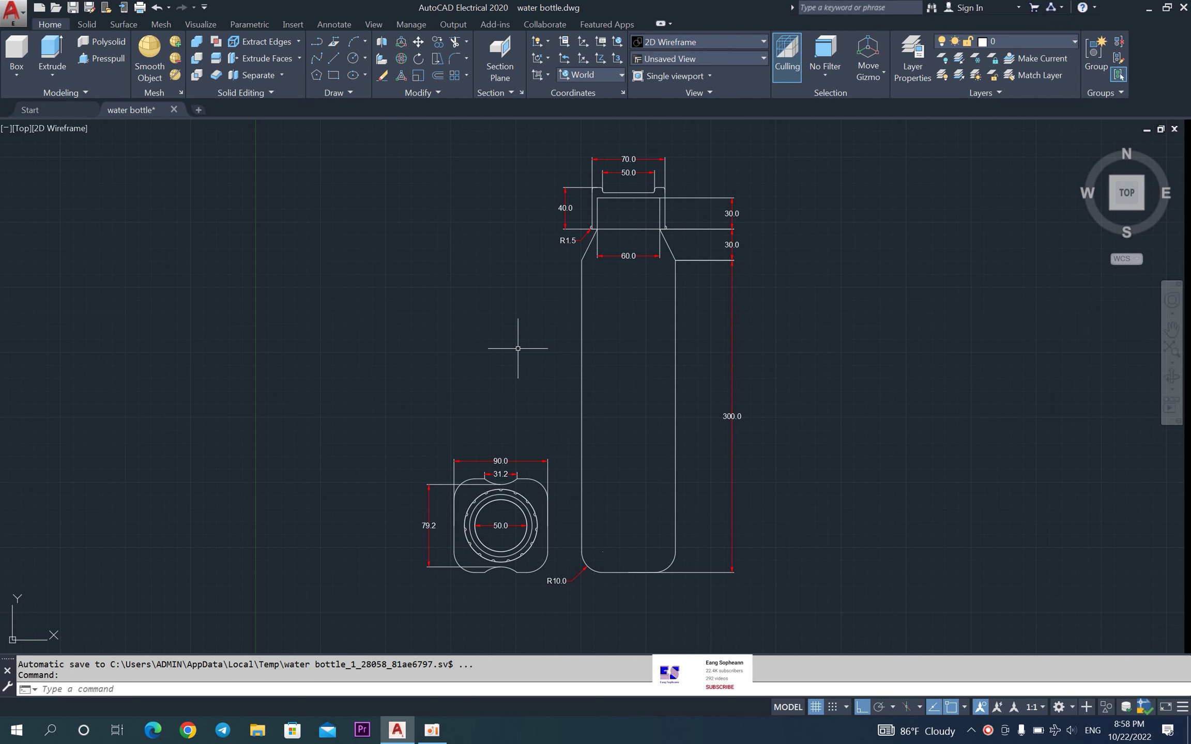
Zoom the SW Isometric view in and out to frame the cap's rounded outline.
scroll(517, 341, "up", 2)
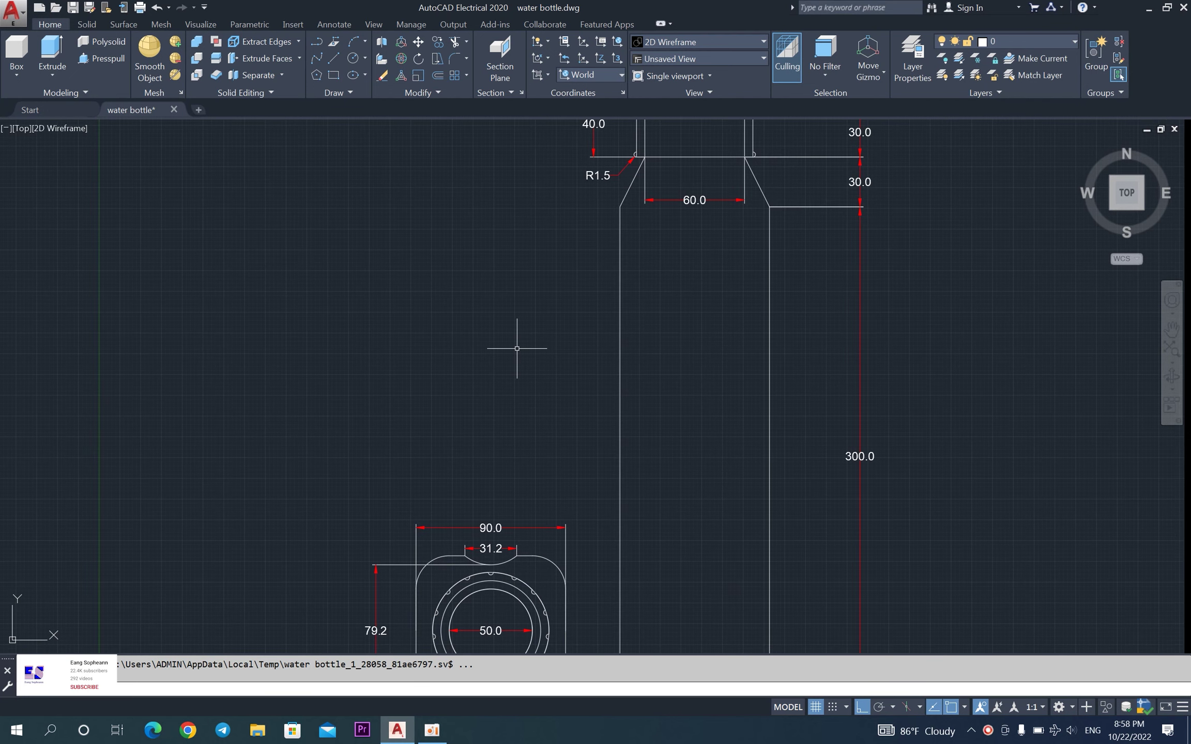
scroll(517, 348, "down", 2)
scroll(784, 161, "up", 1)
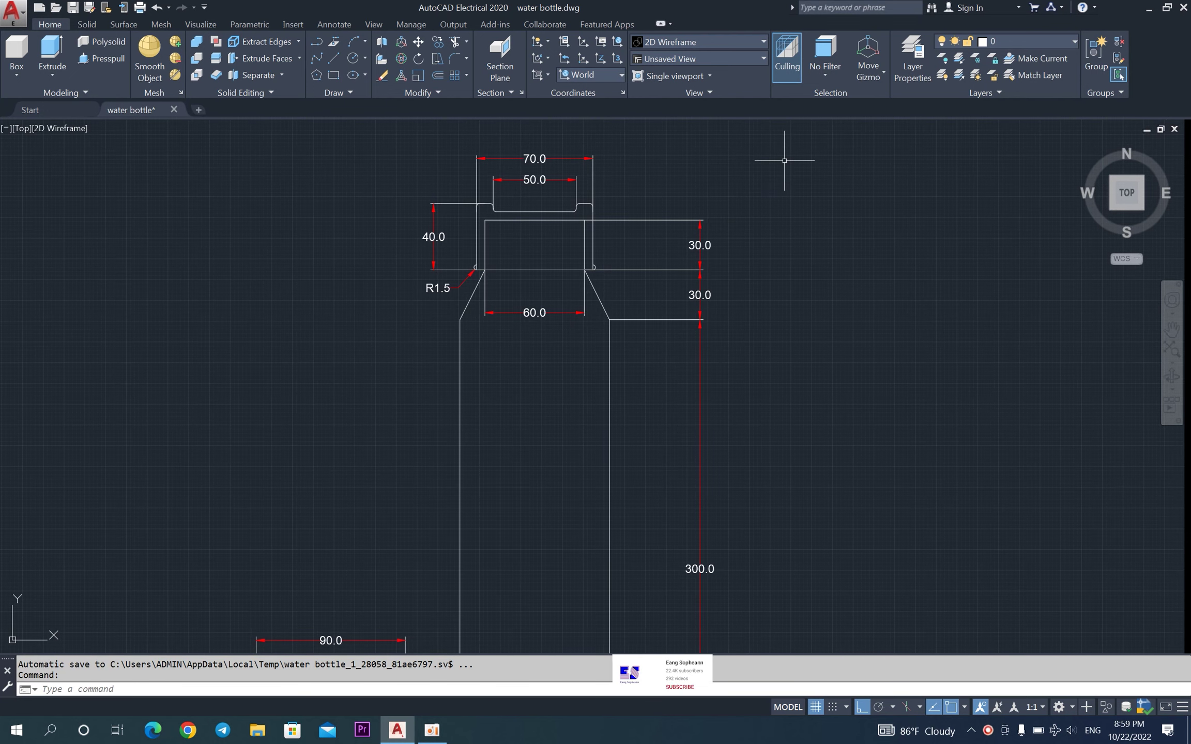
scroll(688, 212, "up", 2)
scroll(696, 216, "down", 2)
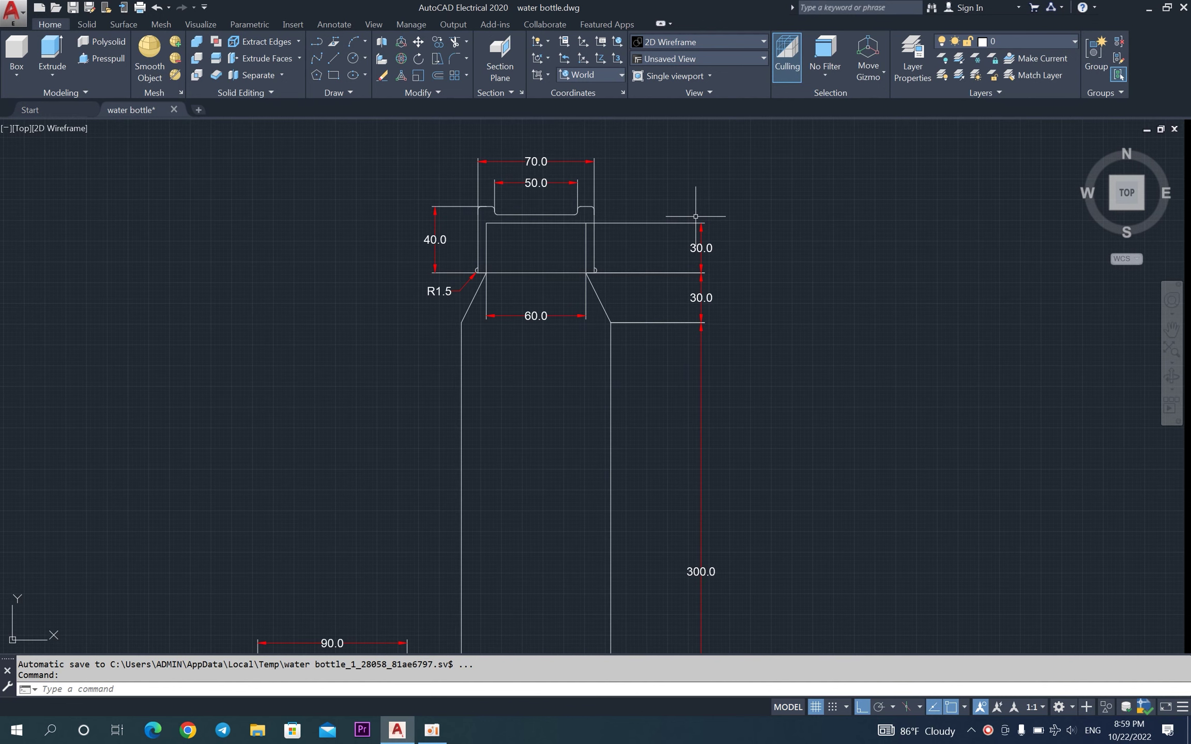
scroll(739, 586, "up", 2)
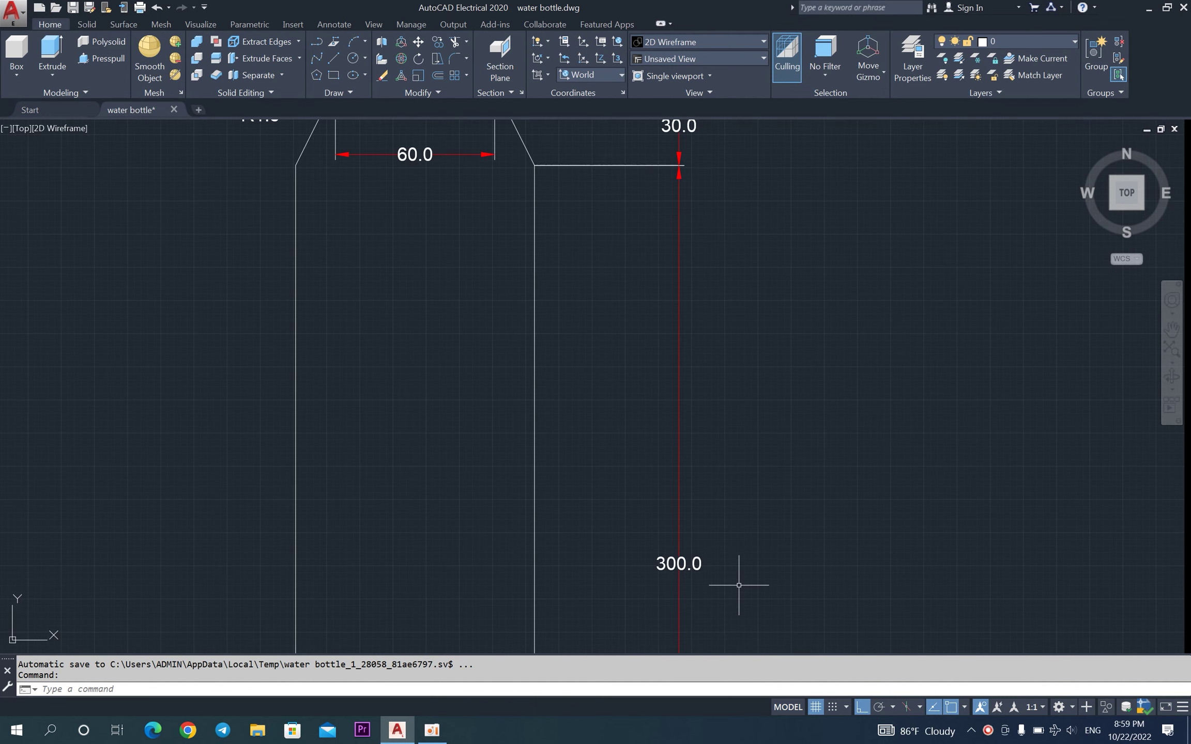
scroll(739, 585, "down", 2)
scroll(739, 585, "down", 1)
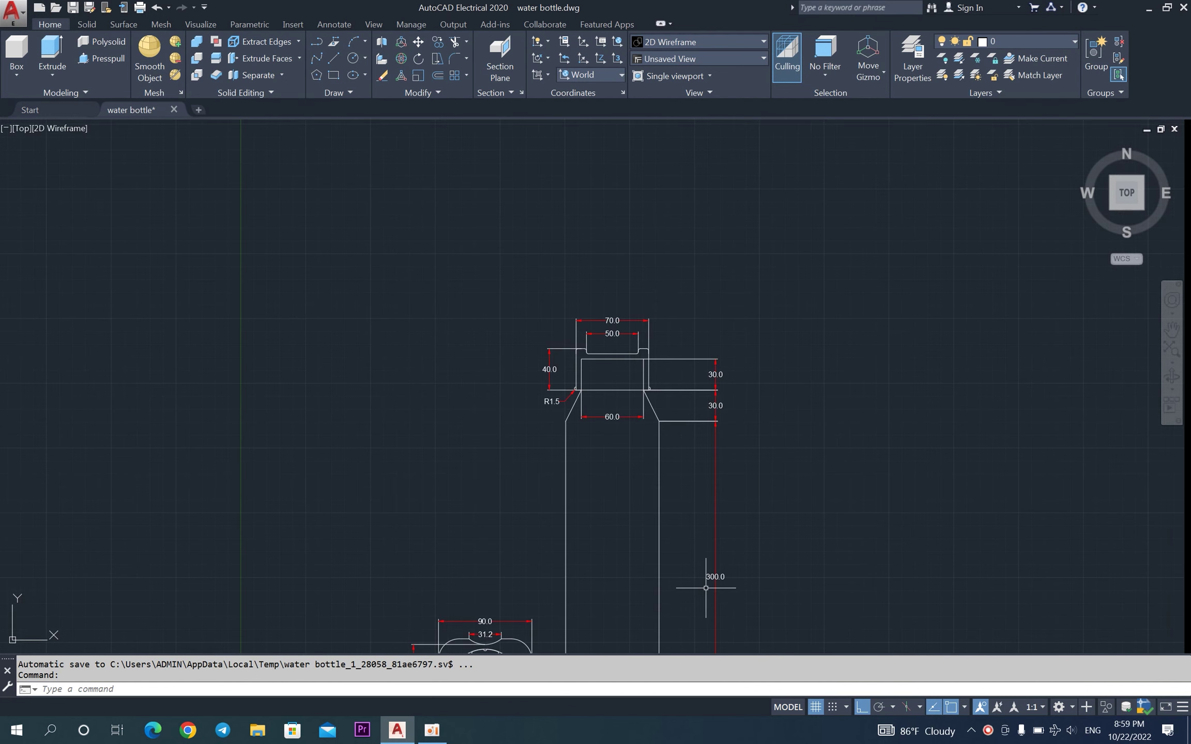
scroll(615, 578, "down", 3)
scroll(695, 544, "up", 3)
scroll(695, 544, "up", 2)
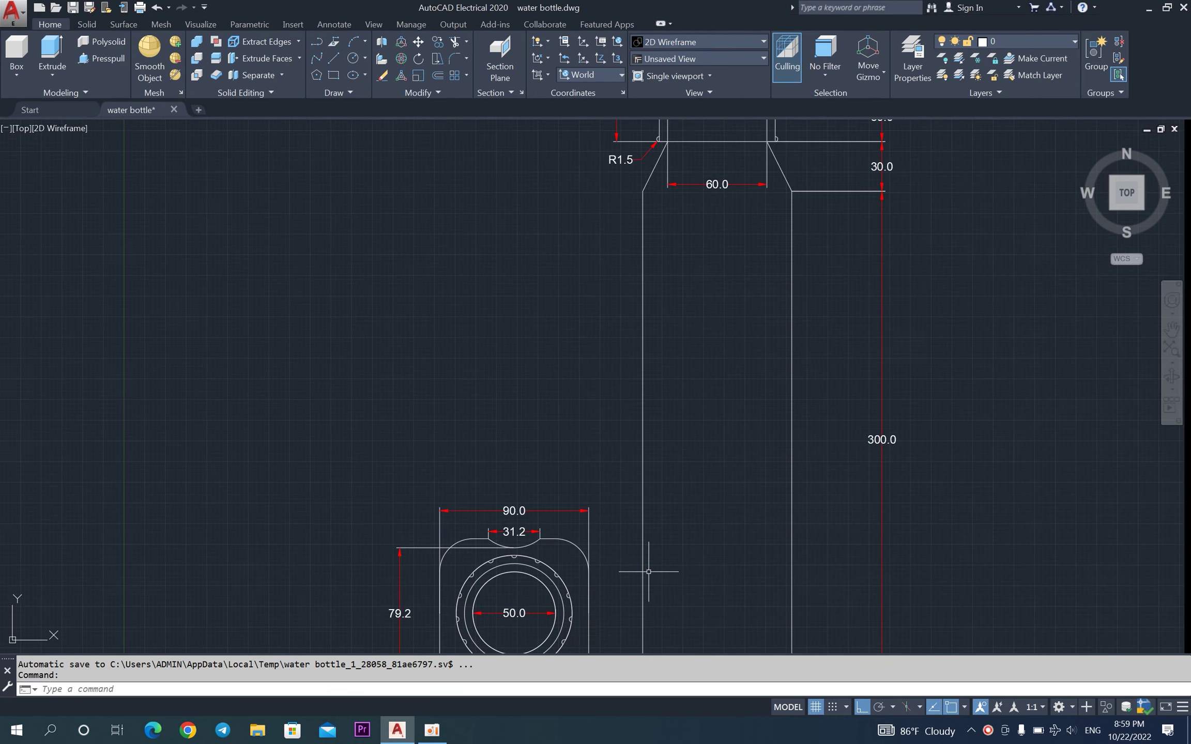
scroll(696, 546, "down", 3)
scroll(694, 497, "up", 1)
scroll(645, 438, "up", 1)
scroll(603, 448, "up", 1)
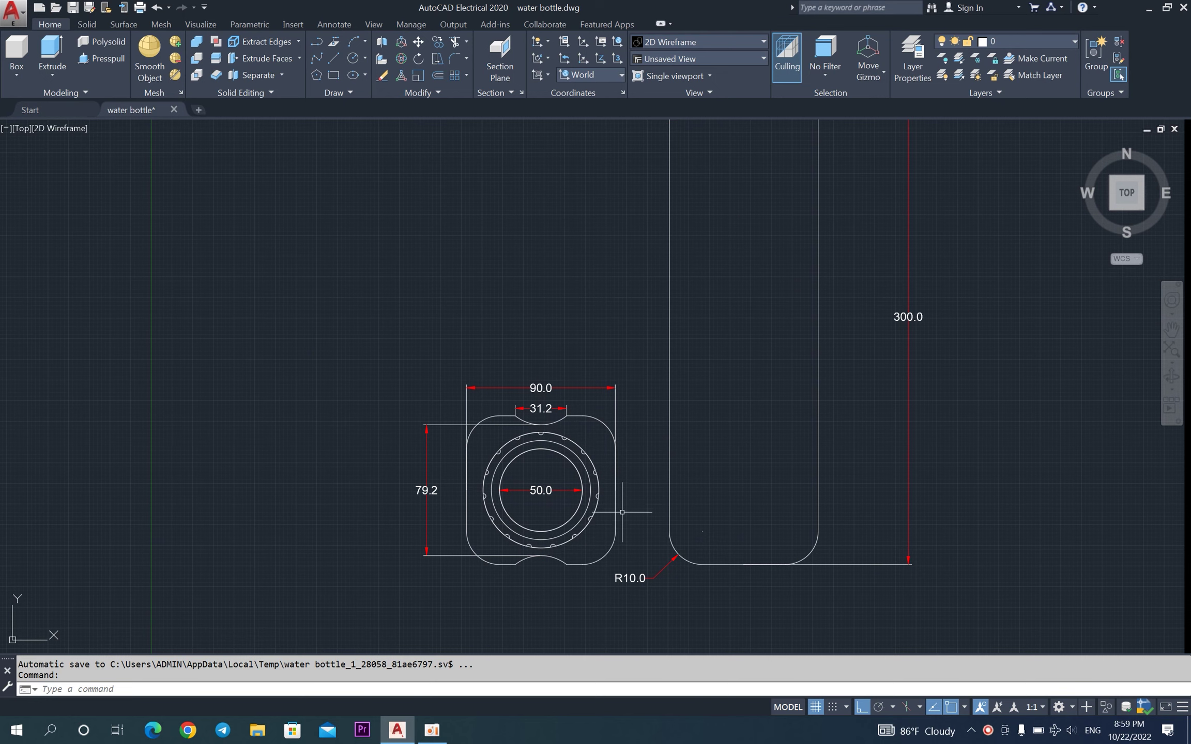
scroll(729, 525, "down", 2)
mouse_move(1126, 193)
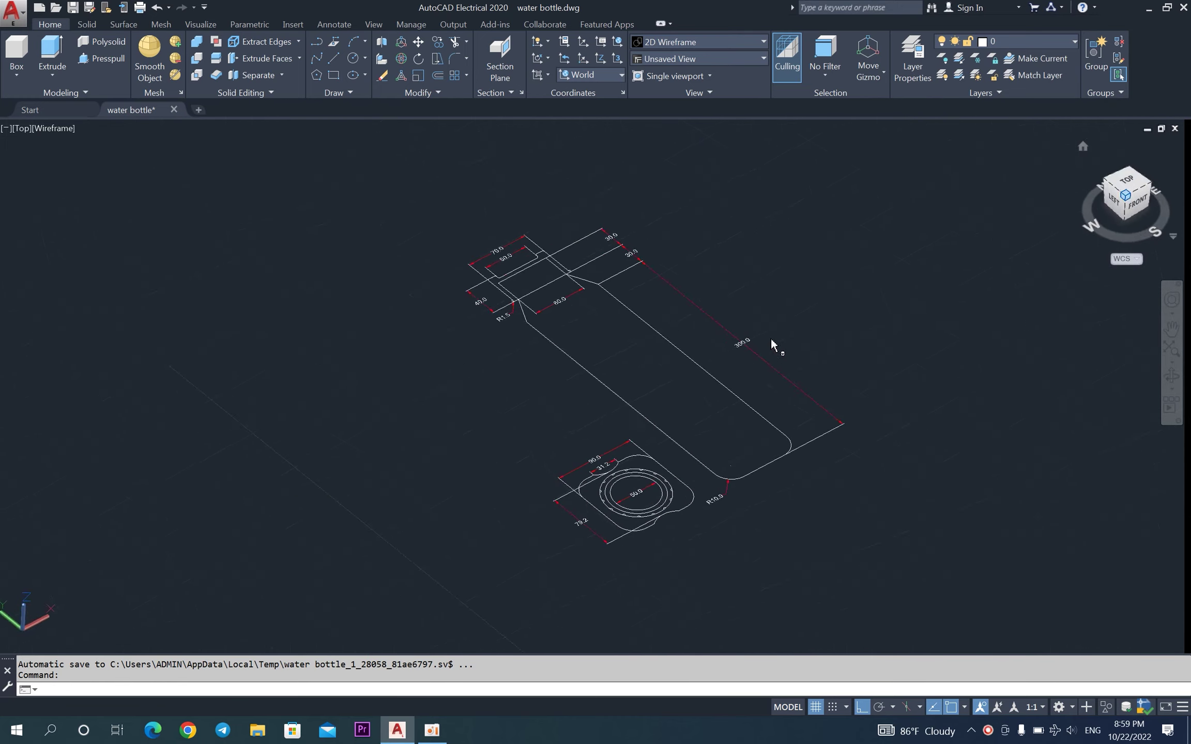
scroll(639, 474, "up", 3)
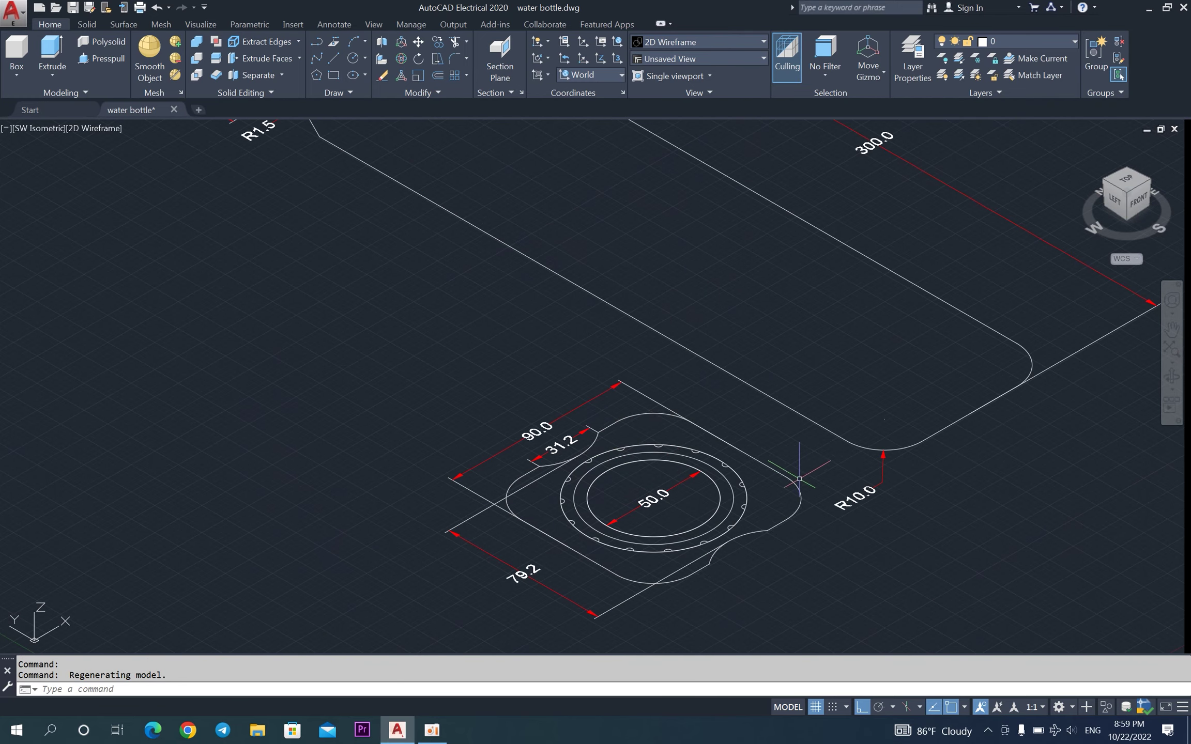
scroll(786, 490, "down", 2)
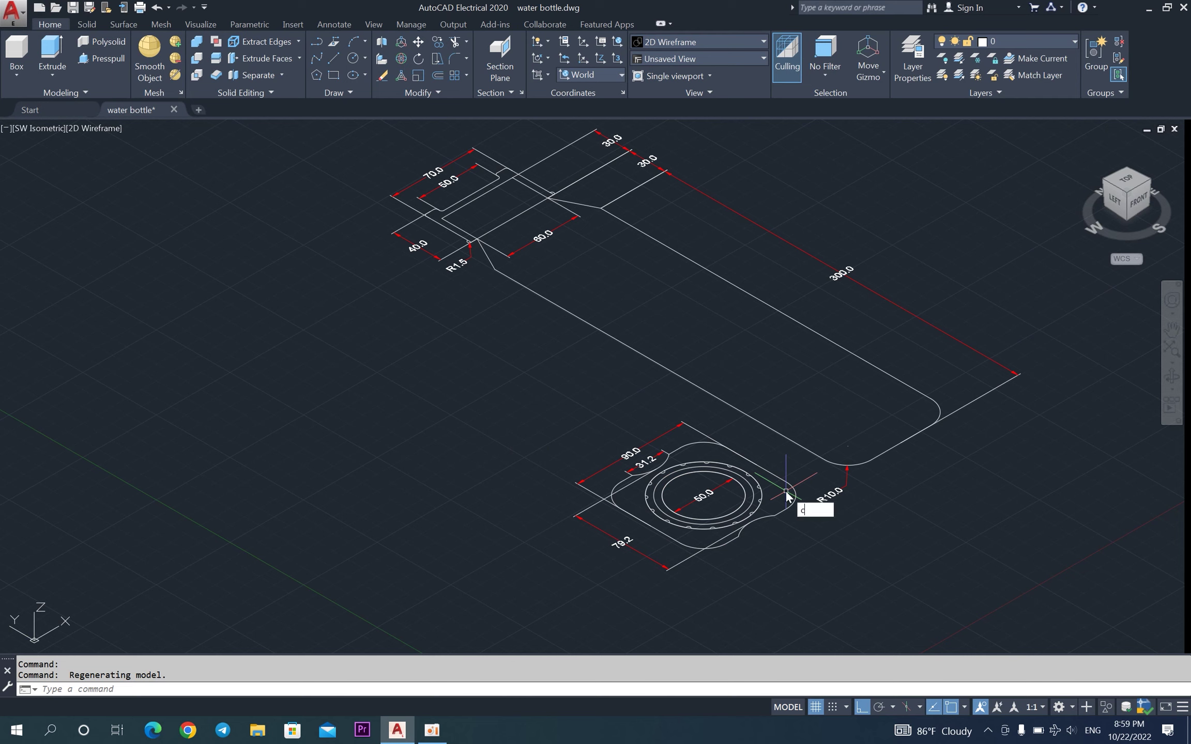
Start copying and select the cap's rounded outline.
type("o")
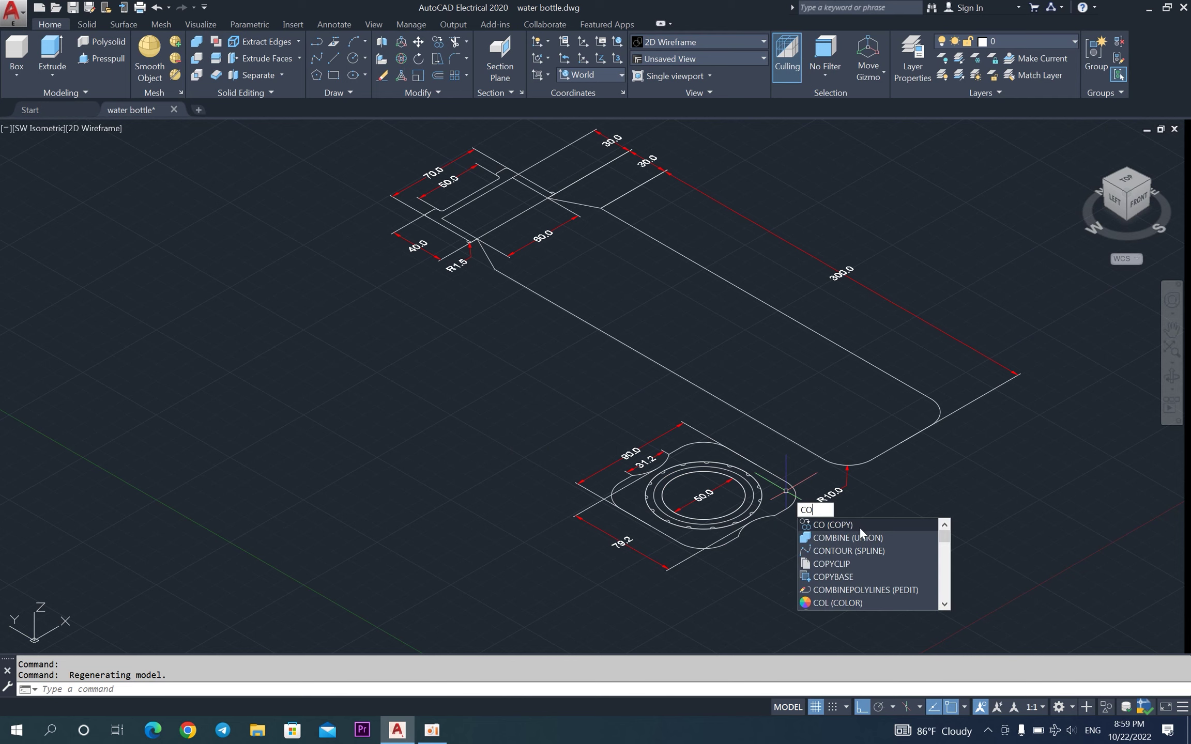
left_click(860, 526)
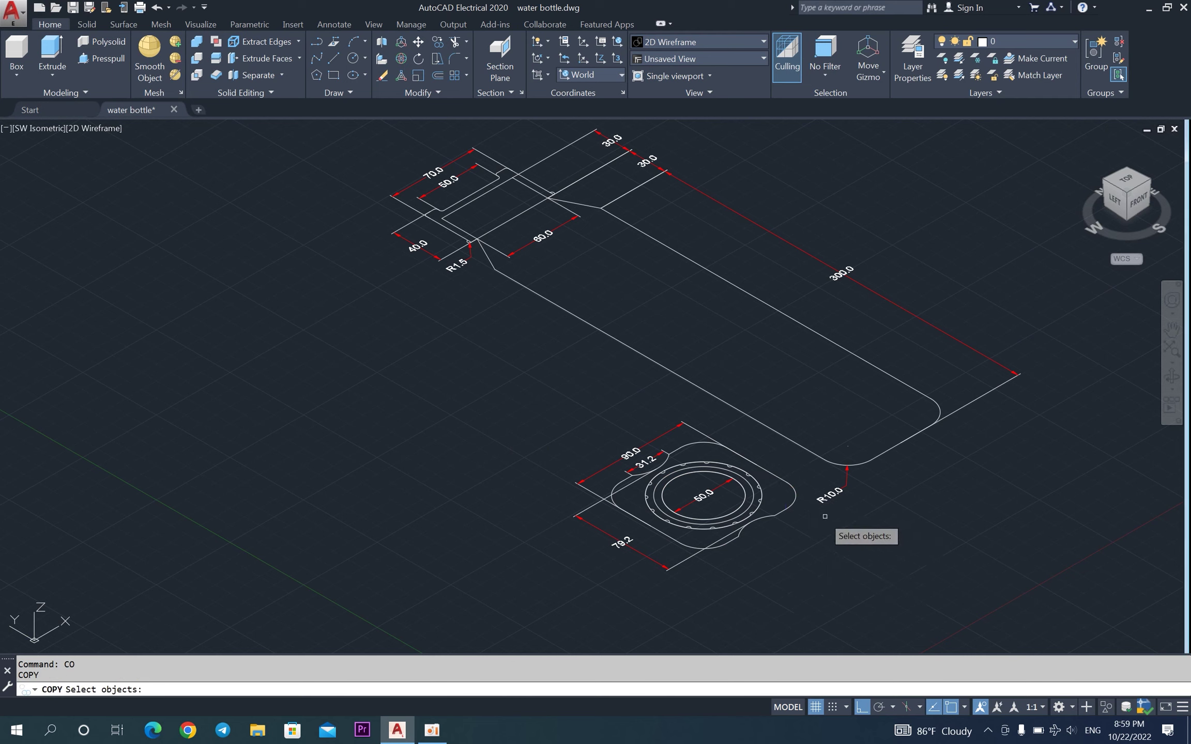
left_click(790, 509)
key("Return")
scroll(753, 513, "up", 2)
scroll(703, 504, "up", 4)
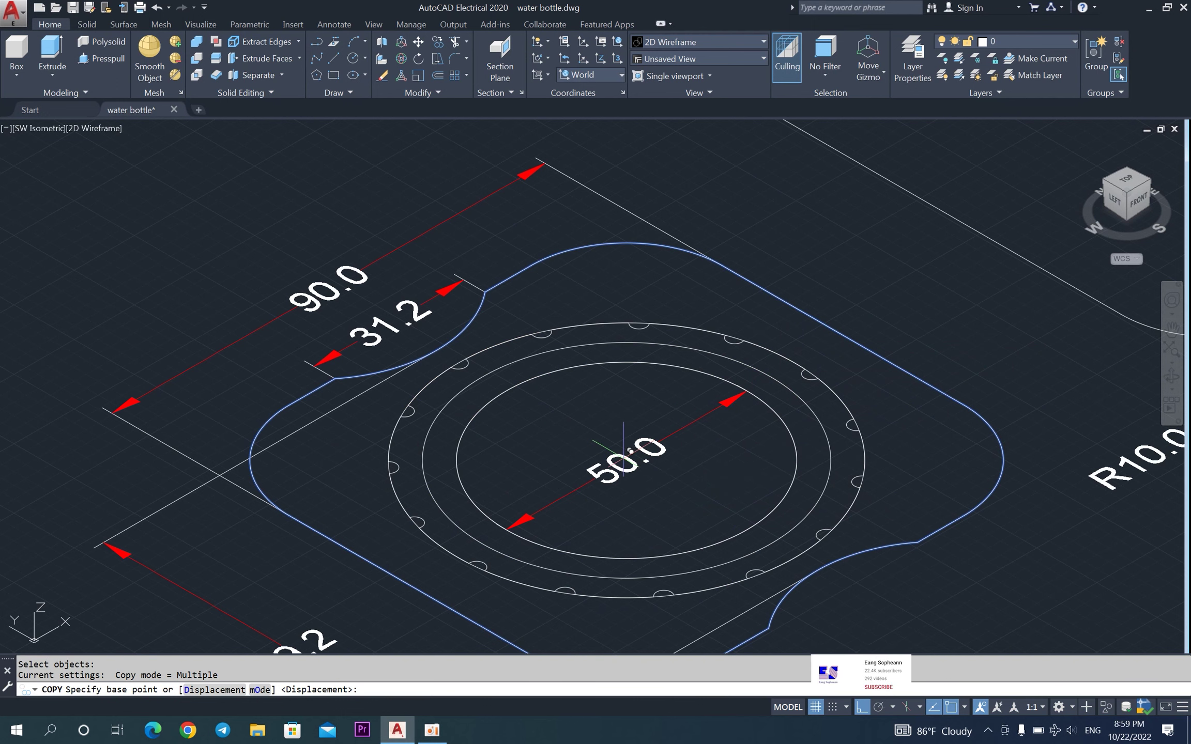
Place the copy 300 units above the original along Z, based at the cap centre.
left_click(625, 460)
scroll(626, 460, "down", 5)
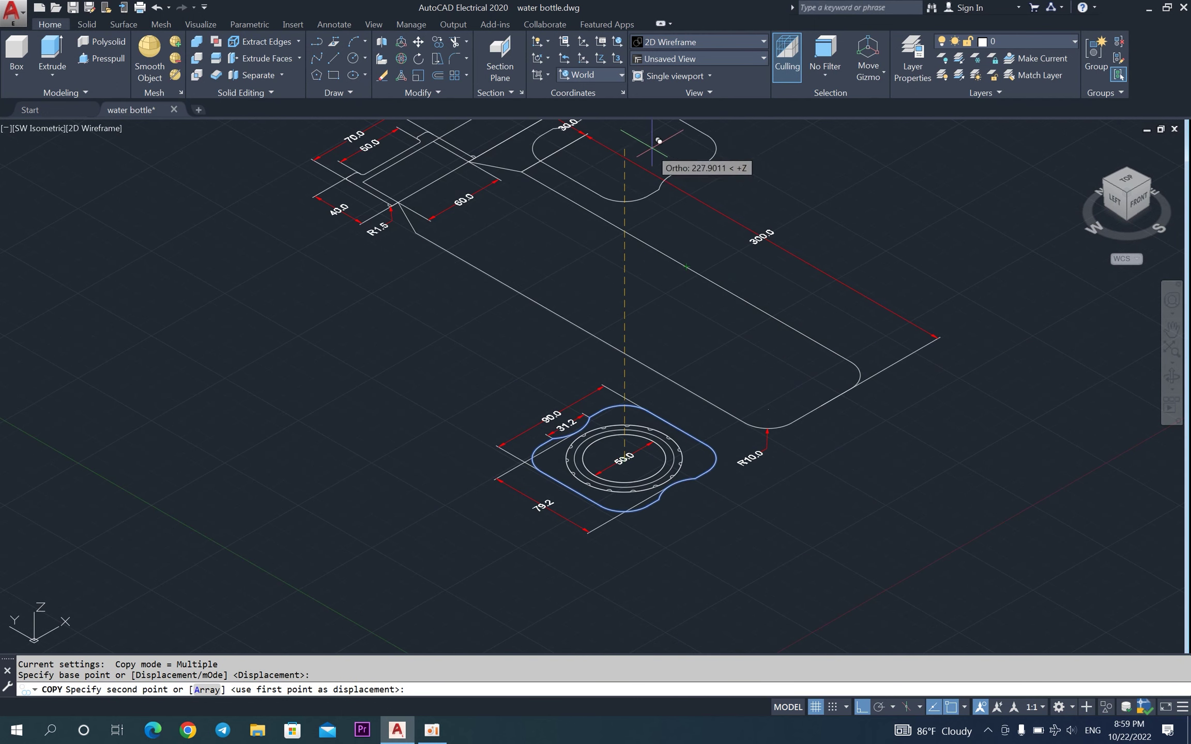
scroll(615, 341, "down", 2)
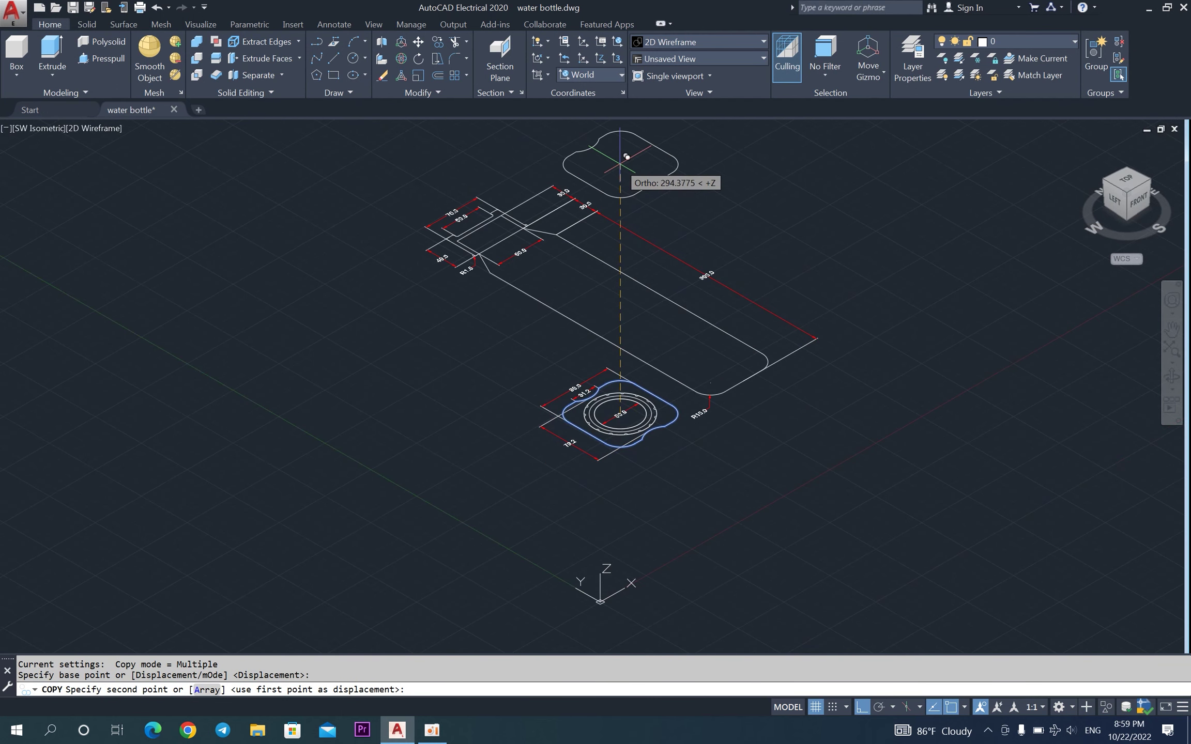
type("300")
key("Return")
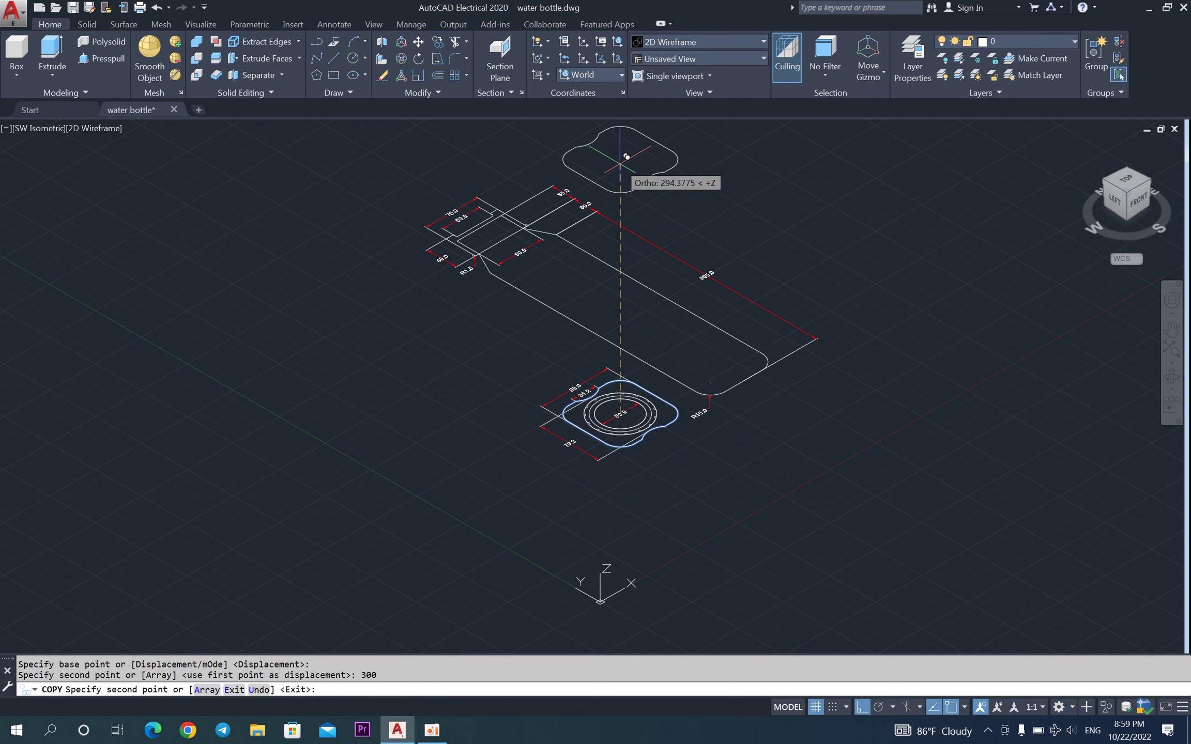
key("Return")
scroll(682, 355, "up", 4)
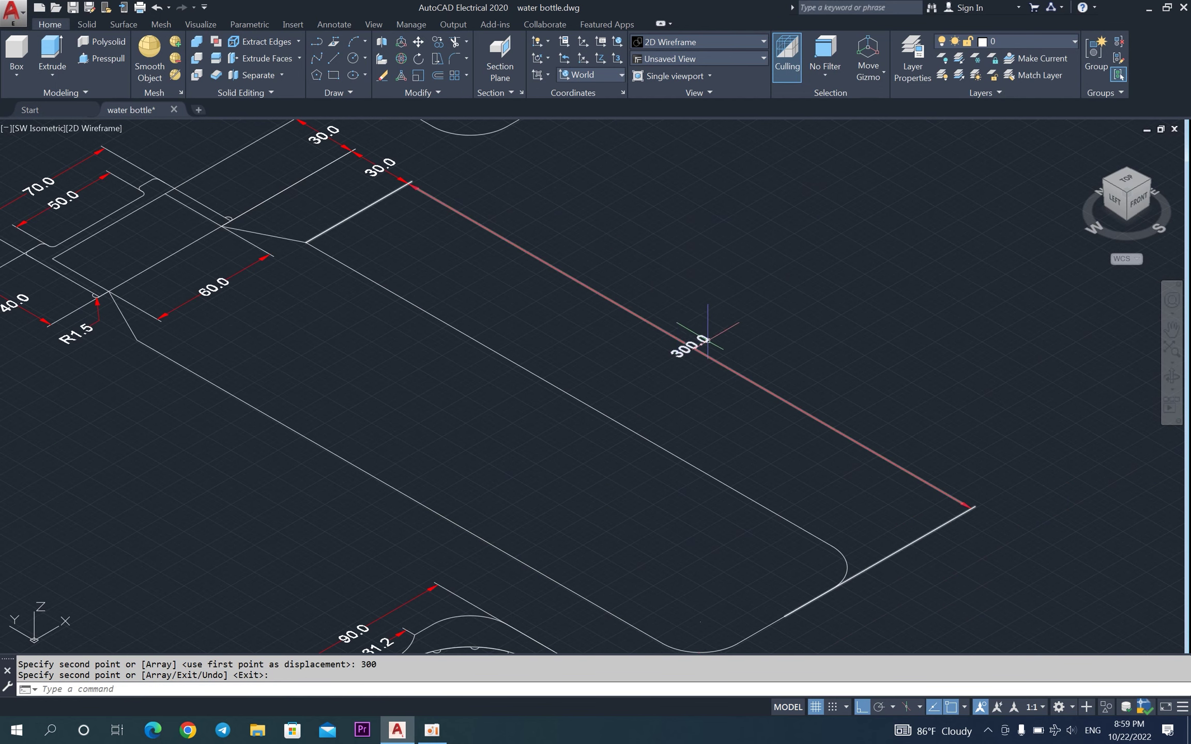
scroll(688, 350, "down", 2)
scroll(579, 338, "down", 1)
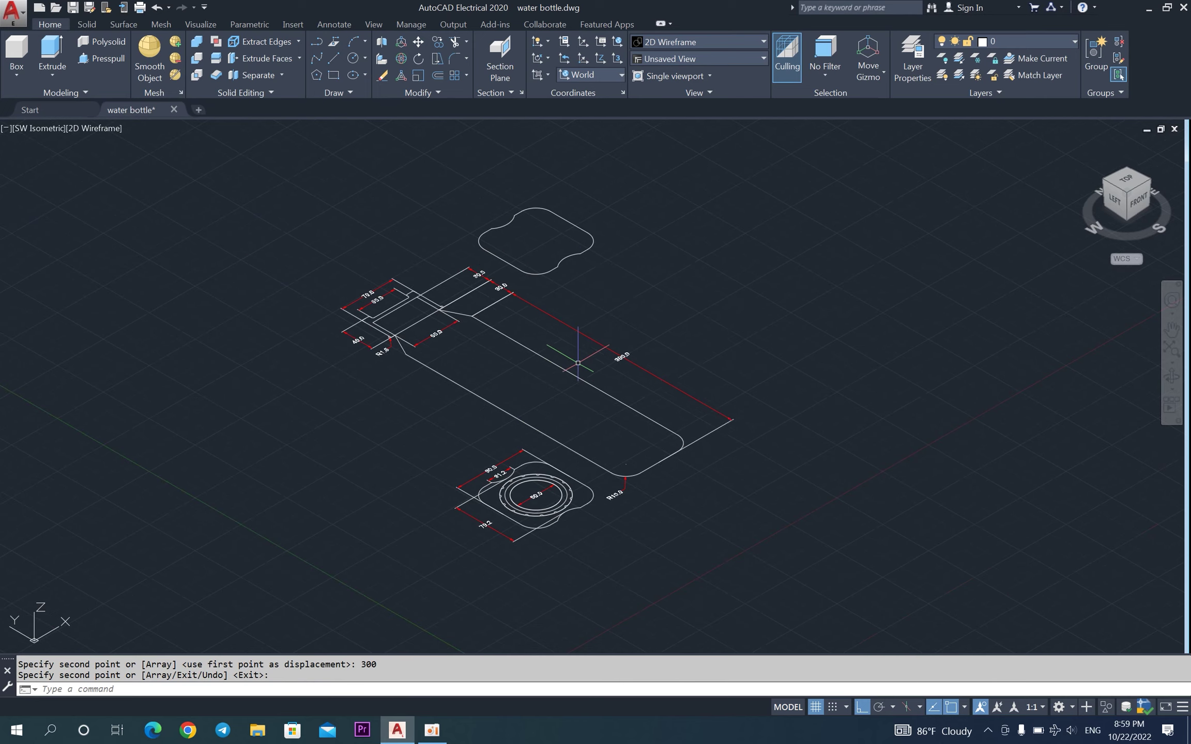
scroll(562, 199, "up", 1)
type("C")
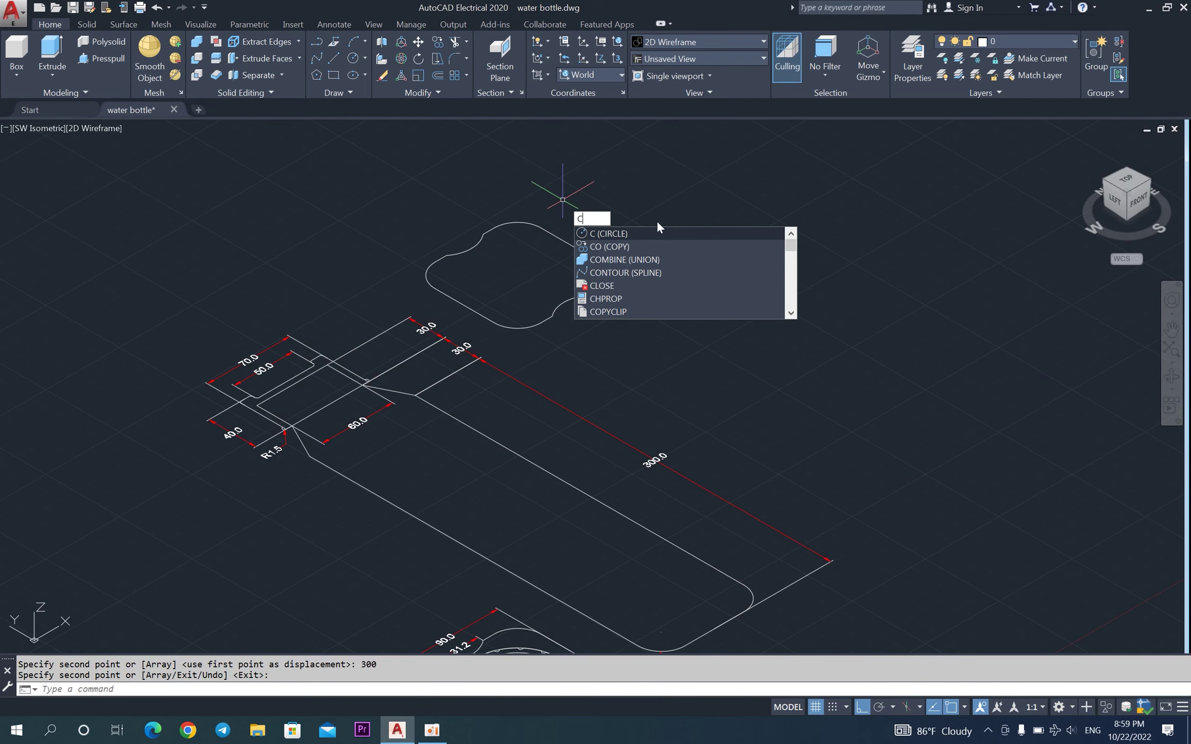
Draw a 60-diameter circle centred inside the raised cap outline.
key("Return")
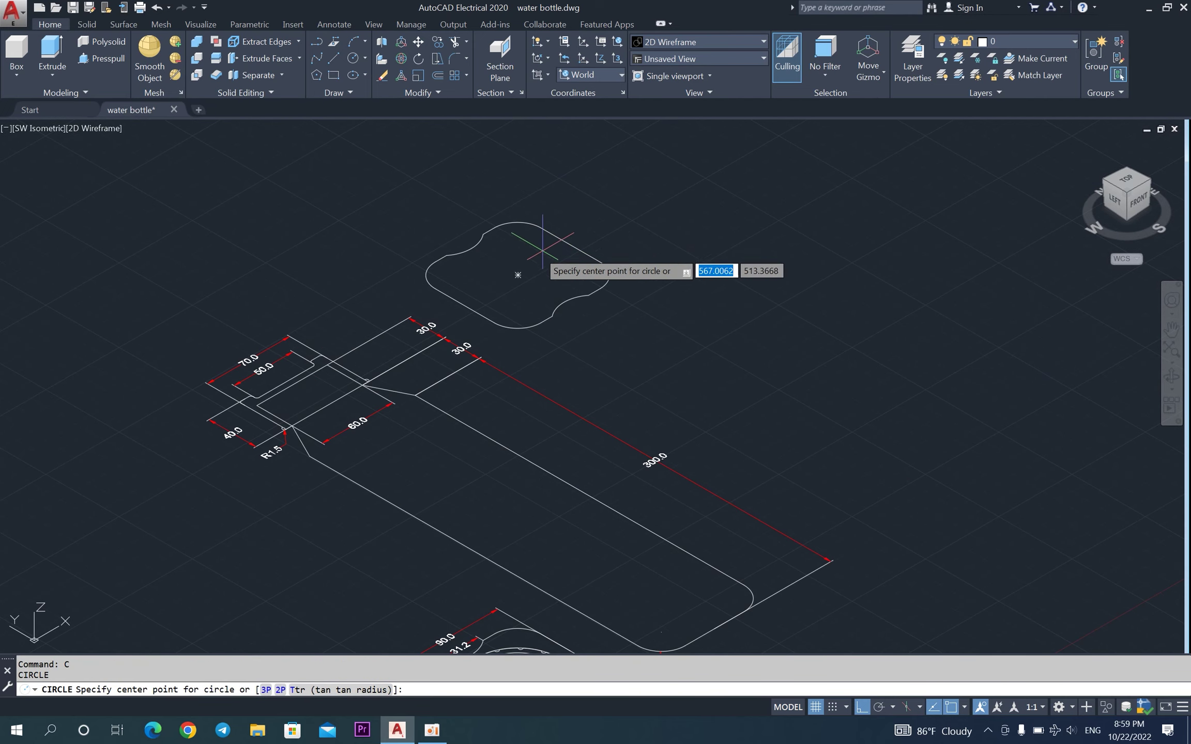
left_click(517, 275)
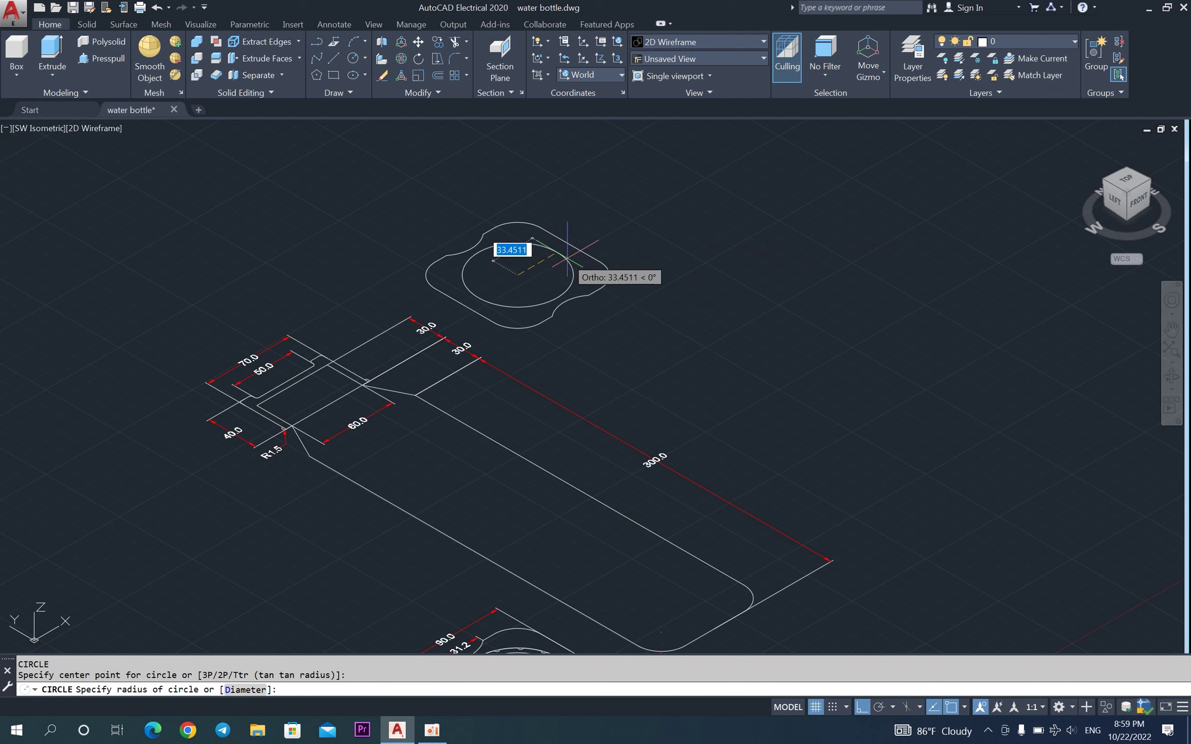
type("60")
key("Return")
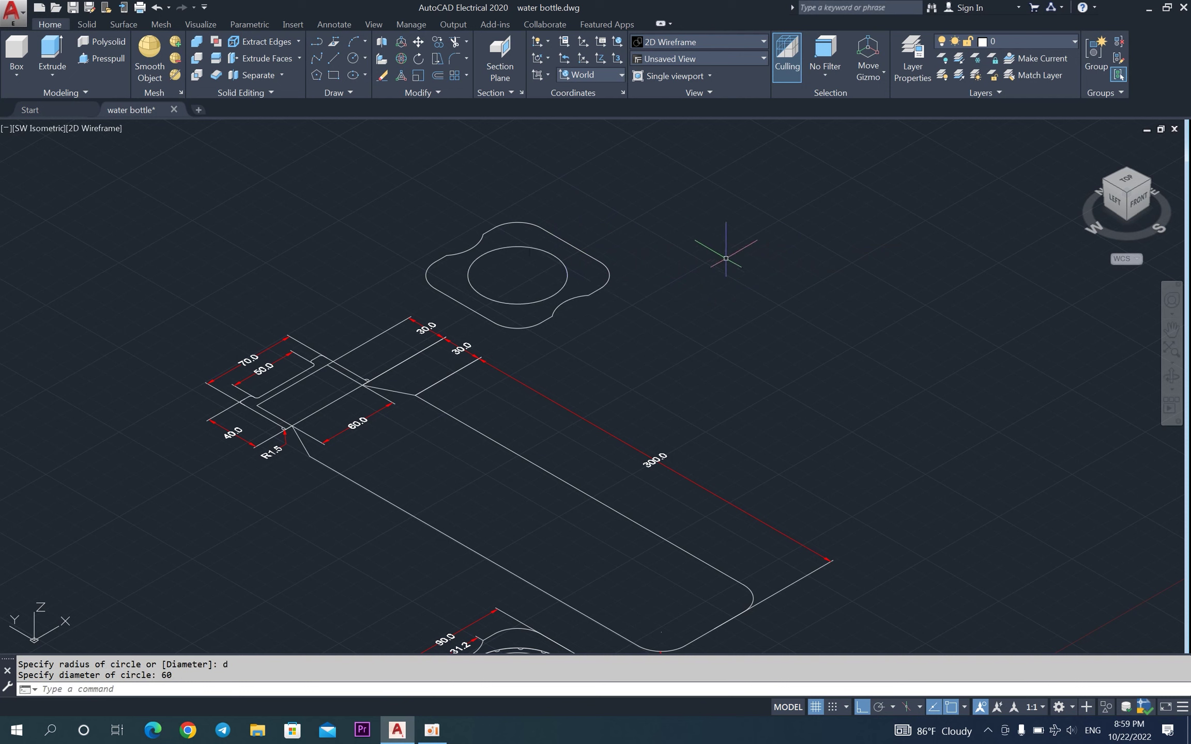
type("M")
Move the new circle 30 units up along Z from its centre.
key("Return")
left_click(536, 296)
key("Return")
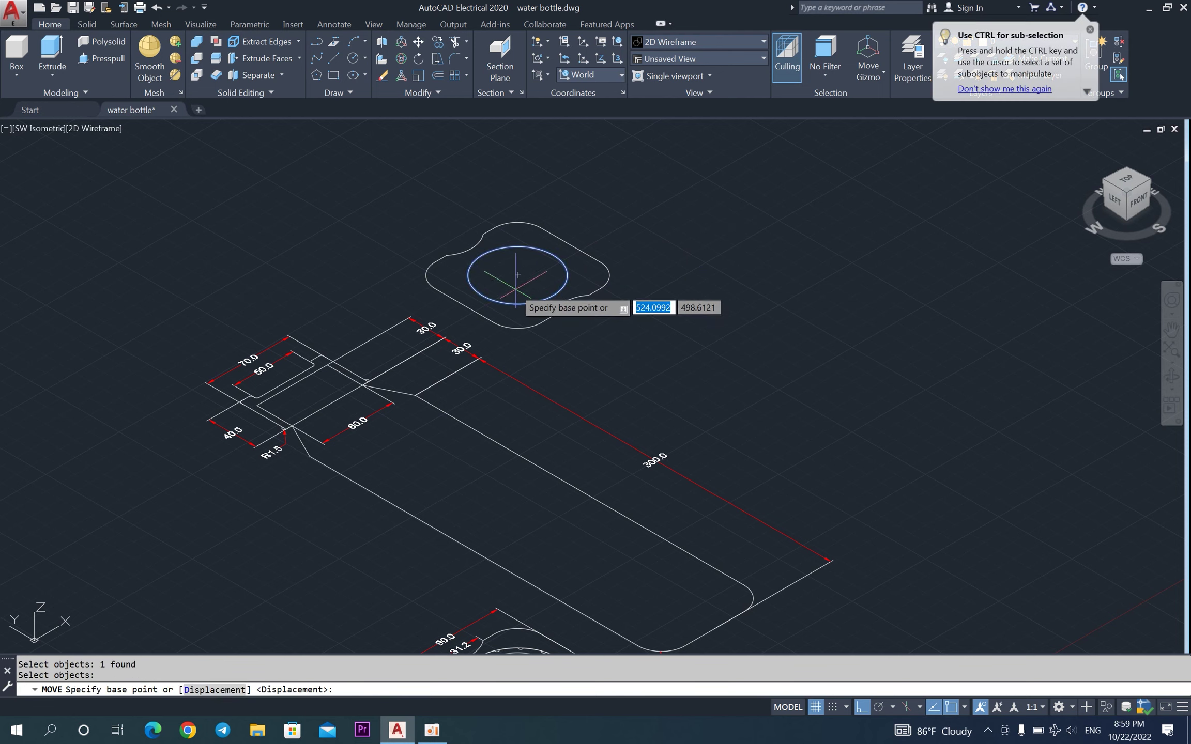
left_click(518, 275)
type("30")
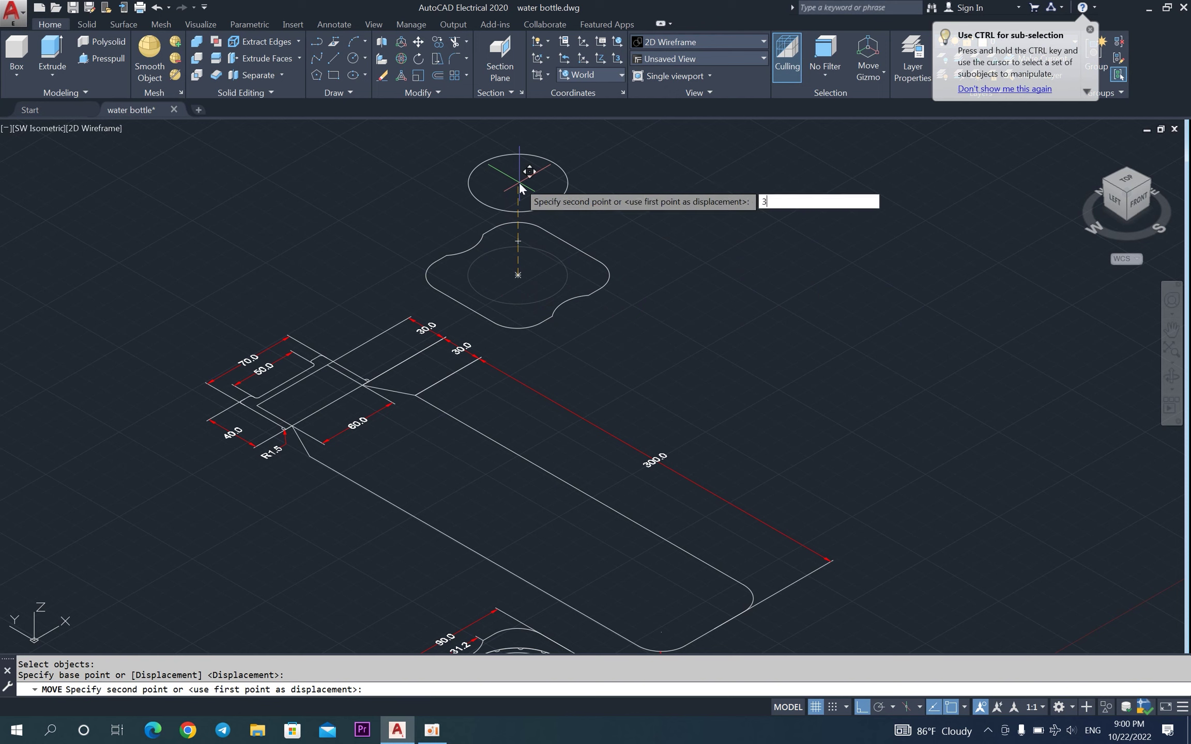
key("Return")
Copy the raised circle 30 units higher and rotate the view to a new angle.
type("C")
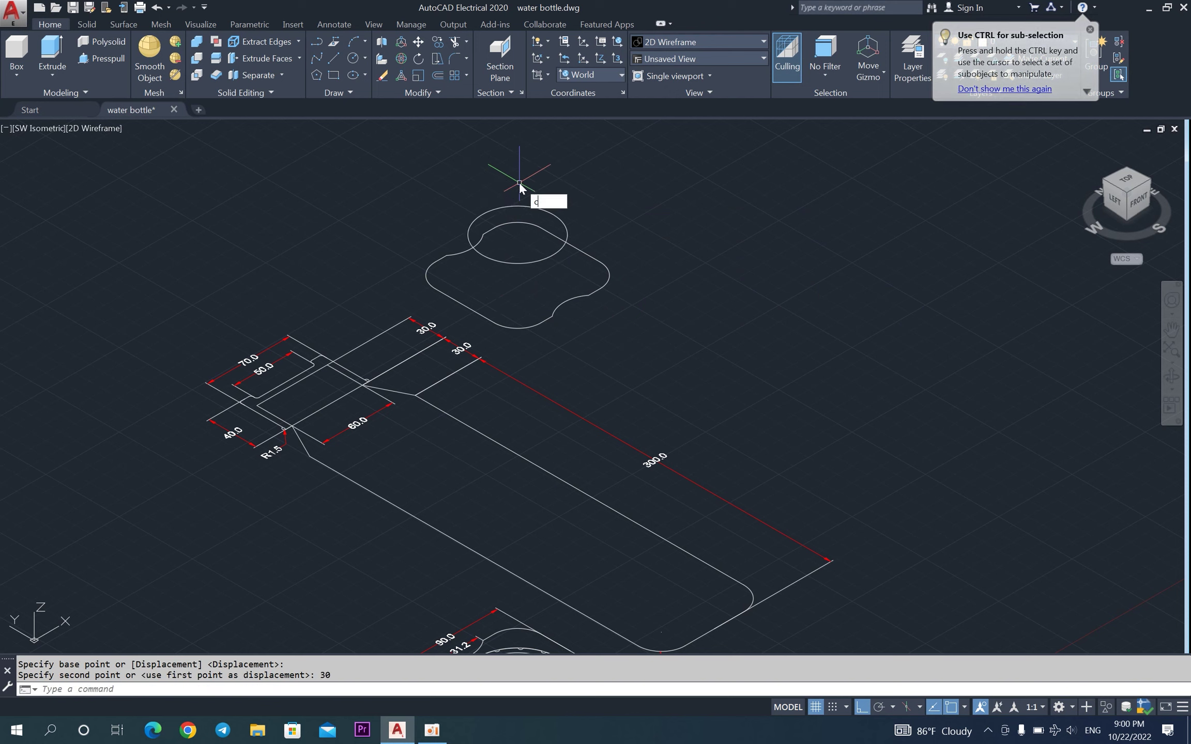
type("P")
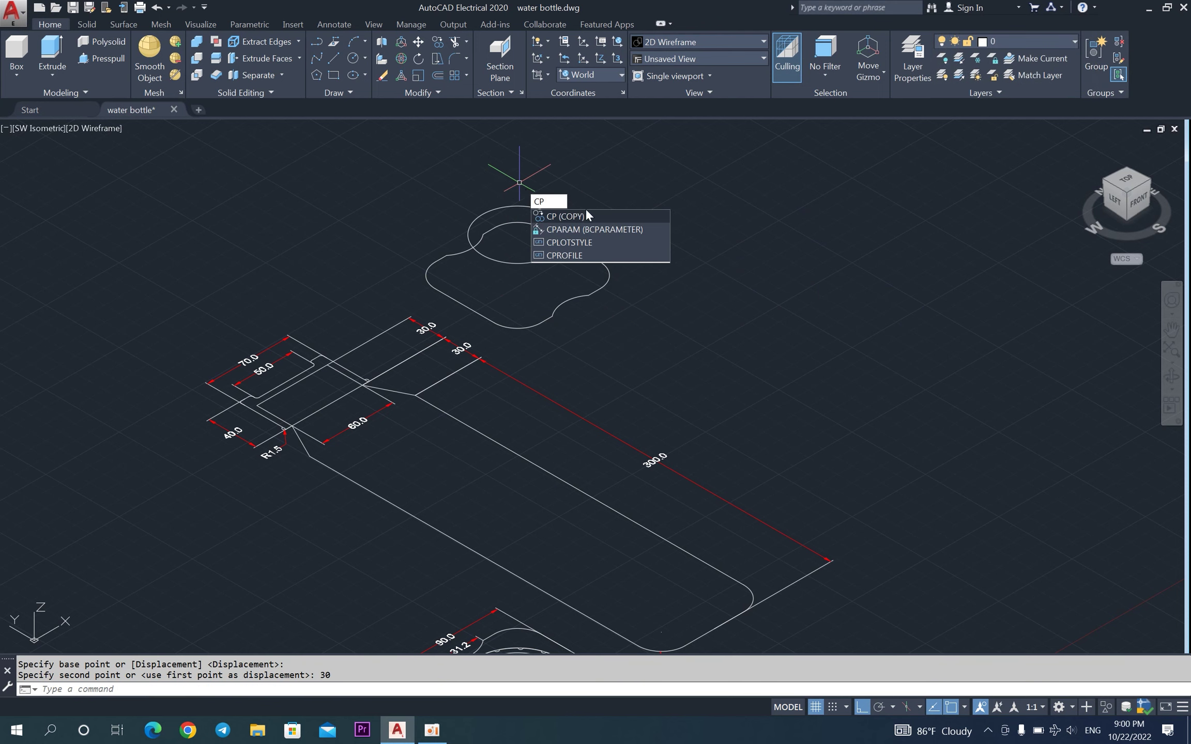
key("Return")
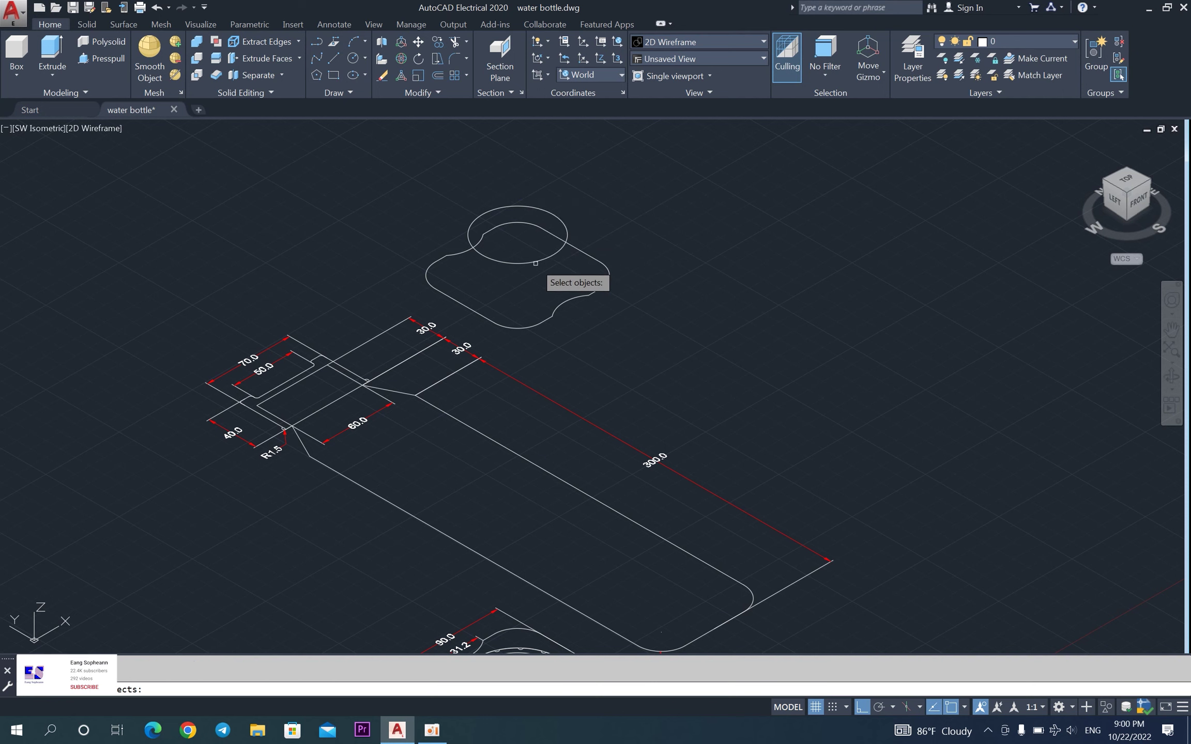
key("Return")
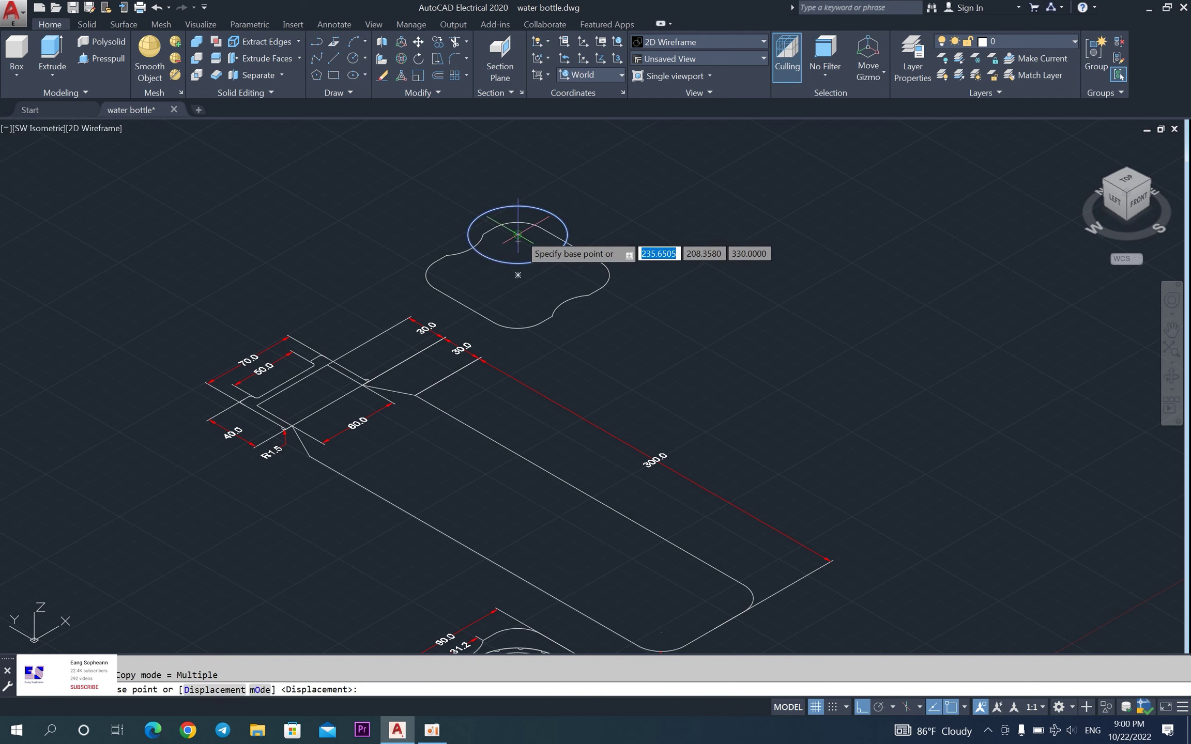
left_click(517, 234)
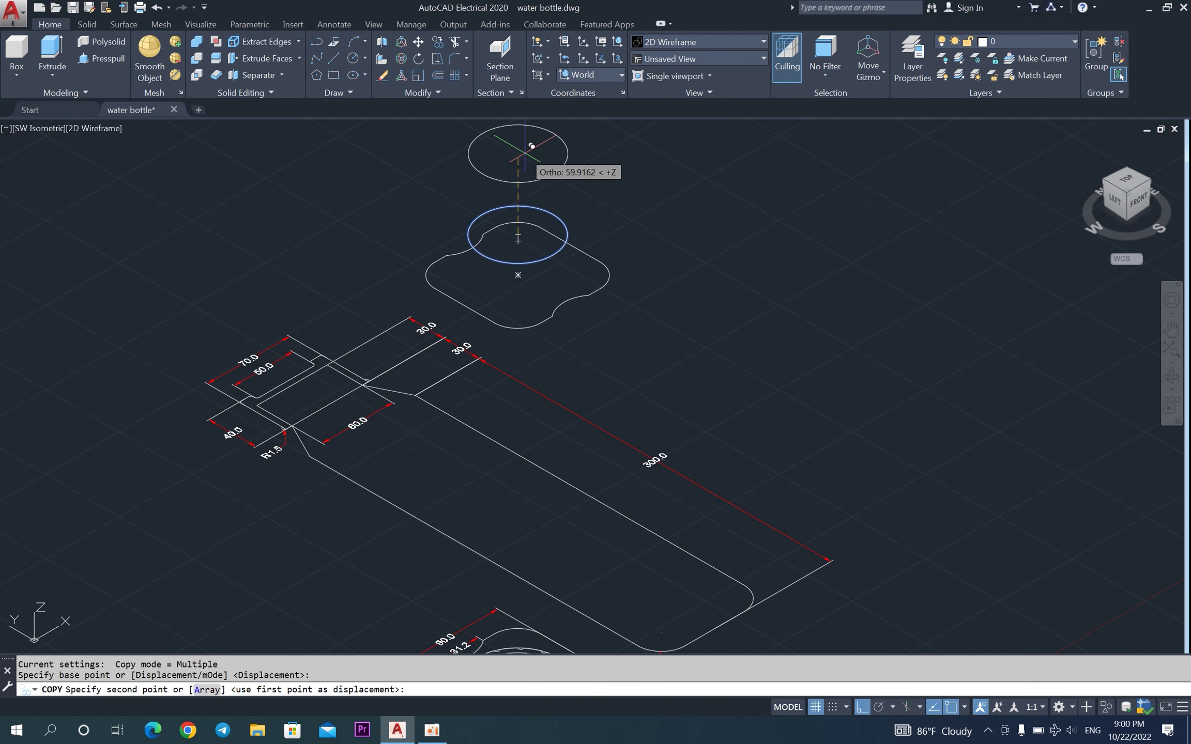
type("30")
key("Return")
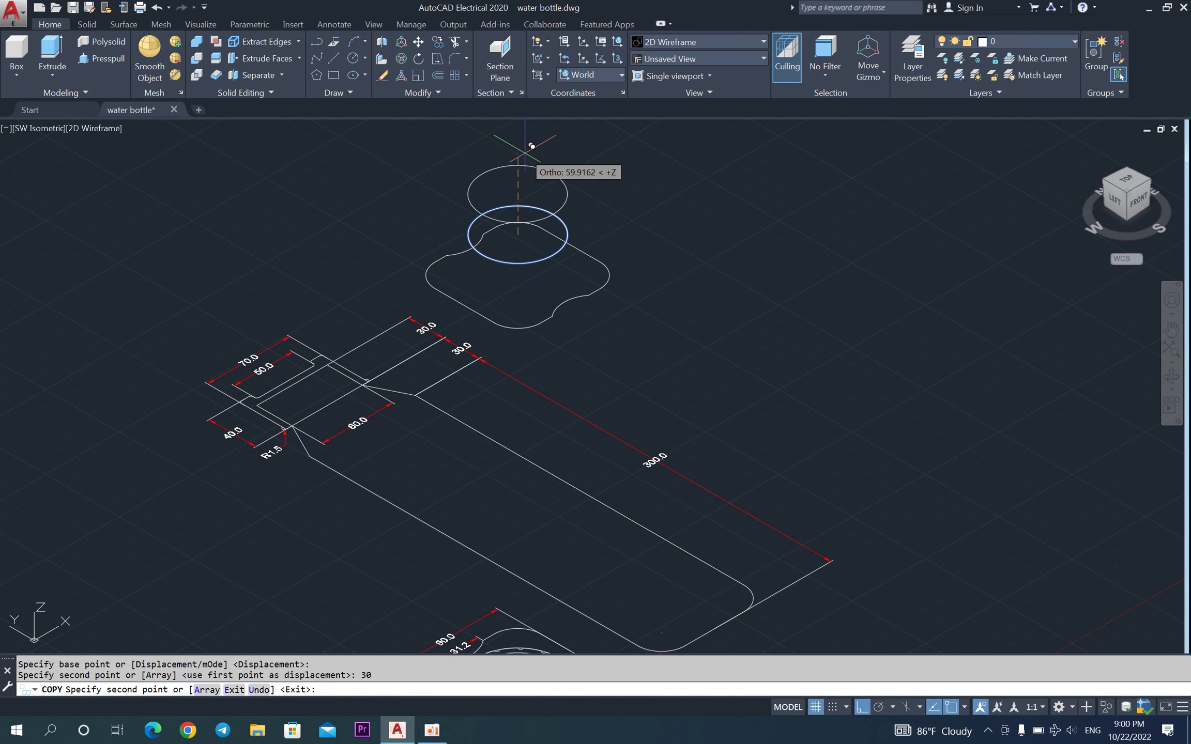
key("Return")
scroll(768, 251, "down", 2)
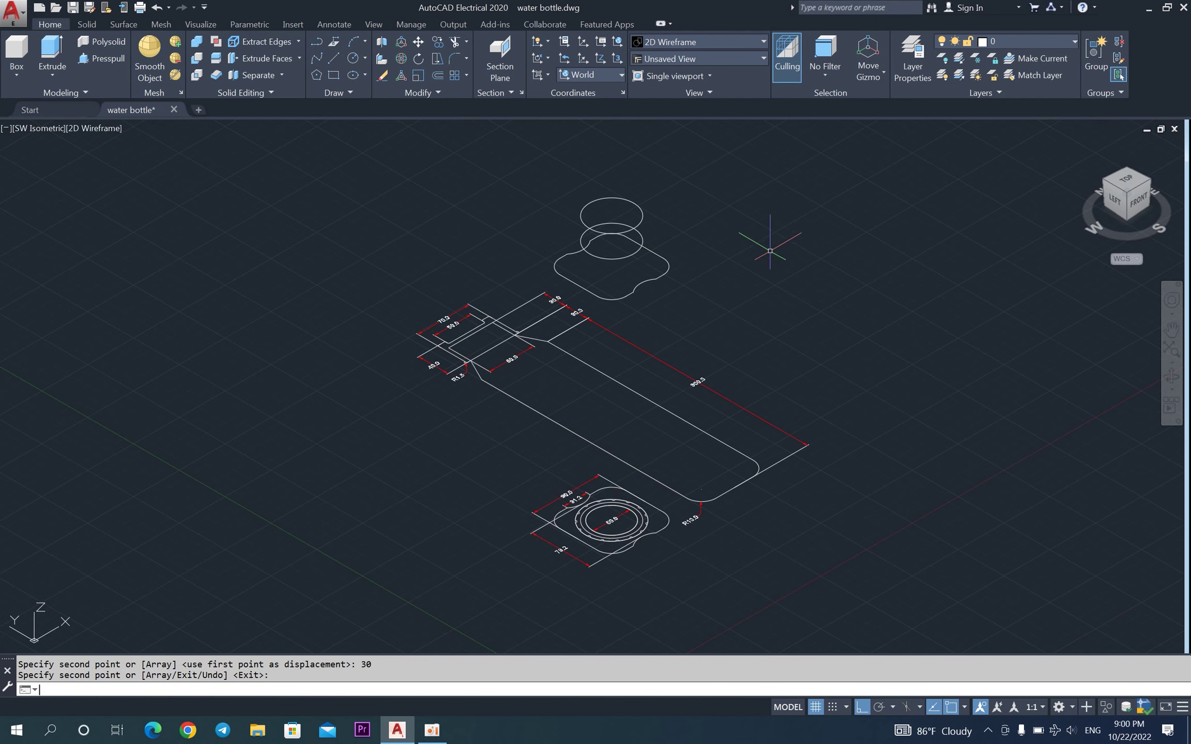
left_click(1170, 381)
mouse_move(726, 380)
left_mouse_down()
mouse_move(513, 462)
mouse_move(634, 407)
mouse_move(669, 377)
mouse_move(539, 378)
mouse_move(555, 329)
left_mouse_up()
Exit the orbit, keeping the new view, and set the viewport visual style to Shaded.
right_click(557, 184)
left_click(580, 191)
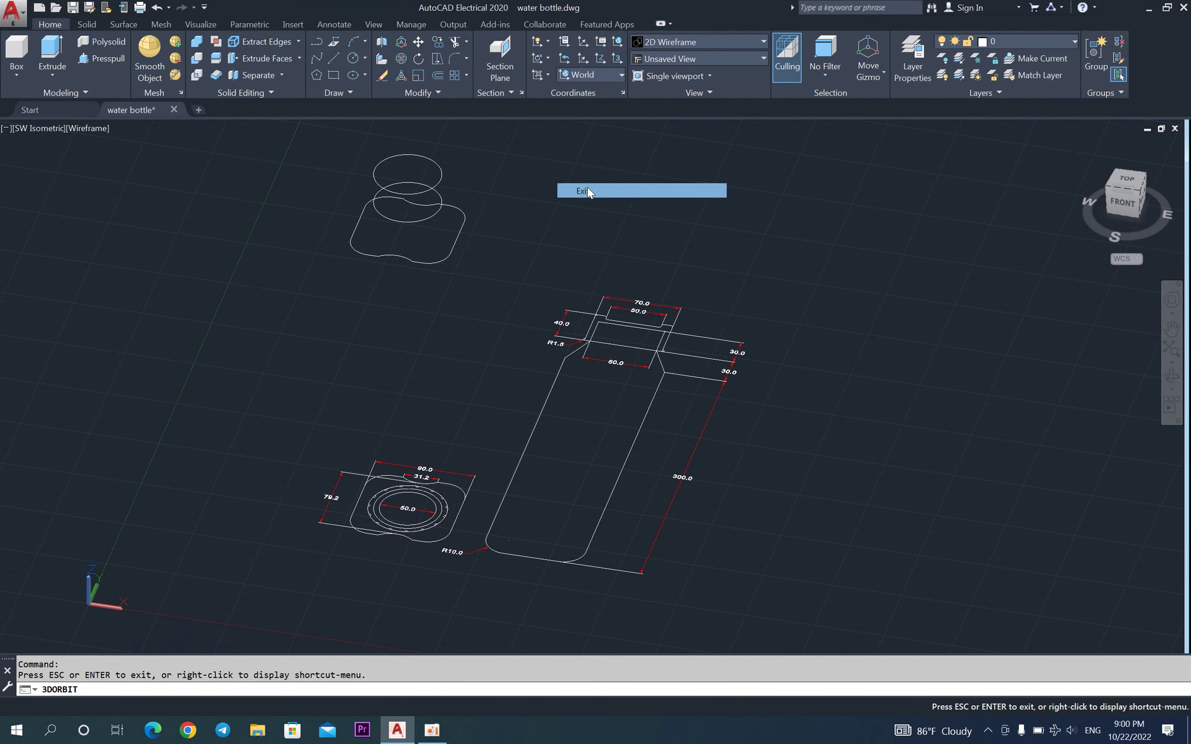
left_click(112, 128)
left_click(158, 216)
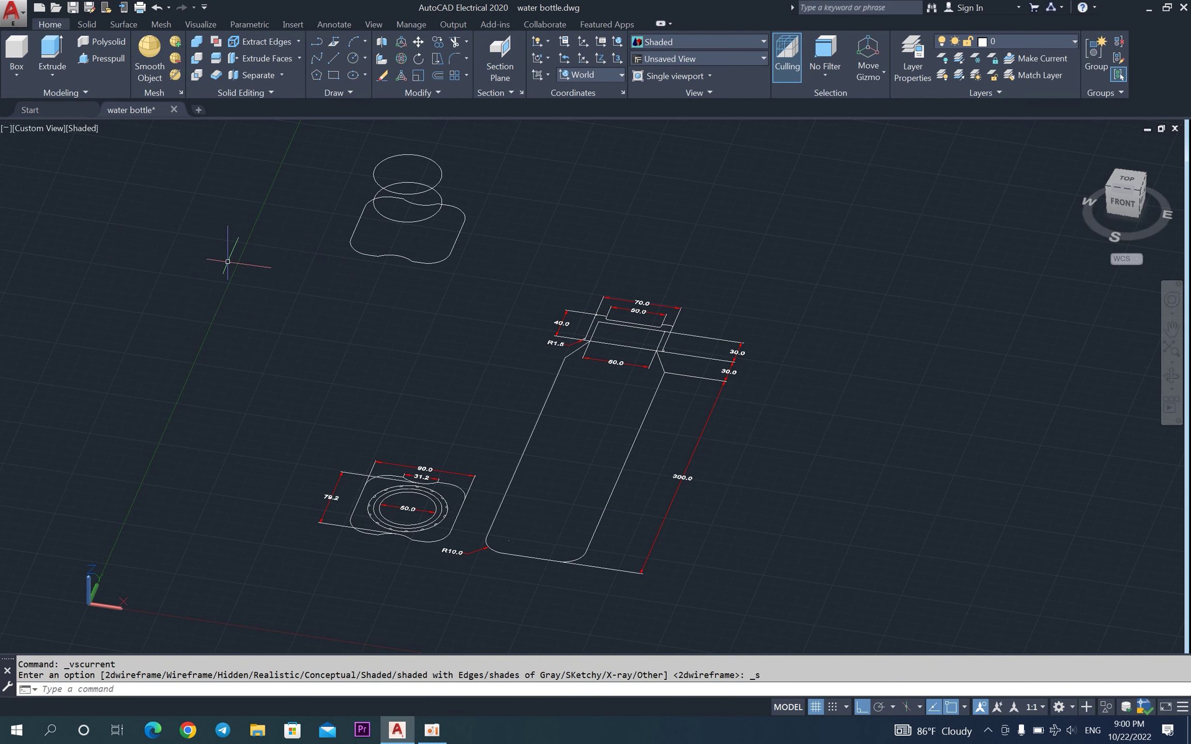
type("loft")
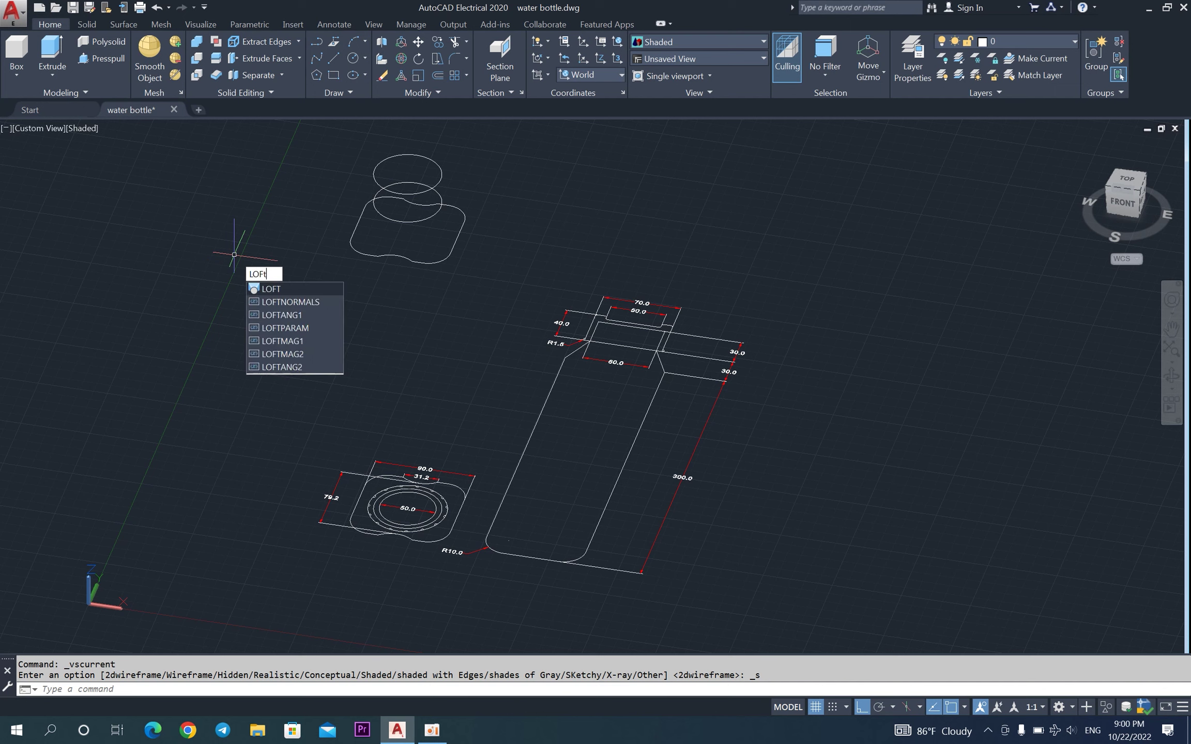
Loft the base profile, shoulder outline, lower and upper neck circles in order.
left_click(272, 289)
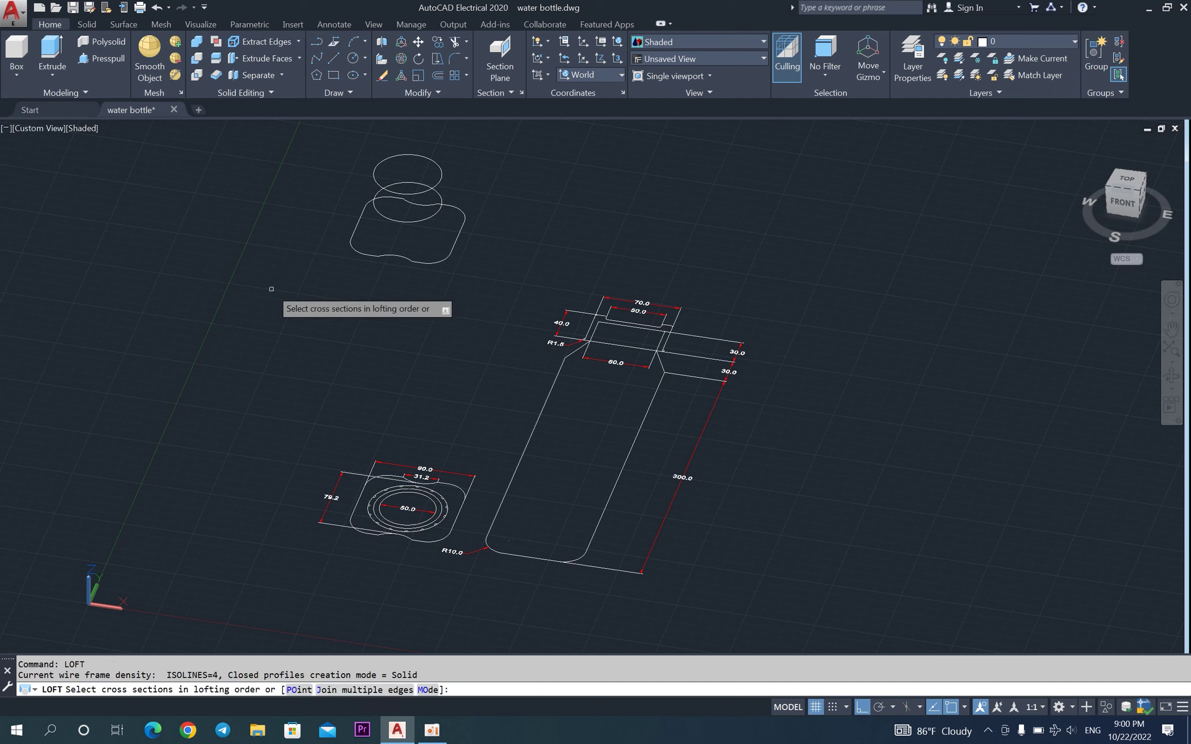
left_click(457, 489)
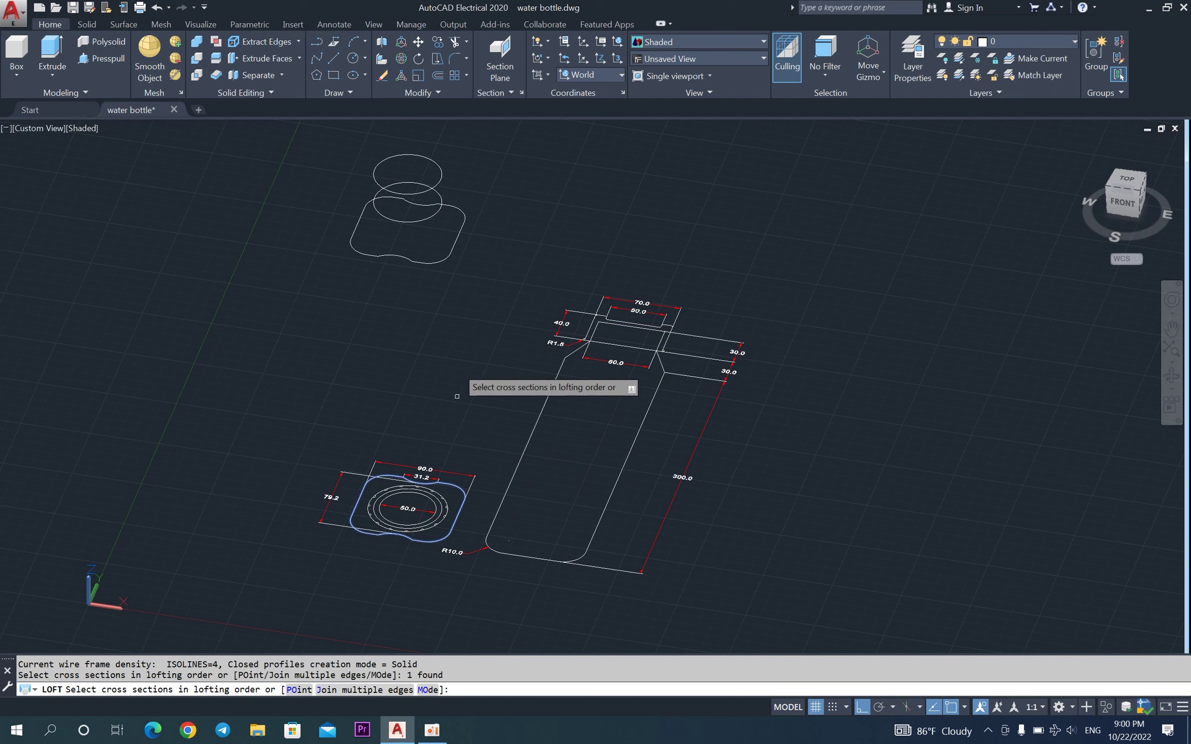
left_click(461, 207)
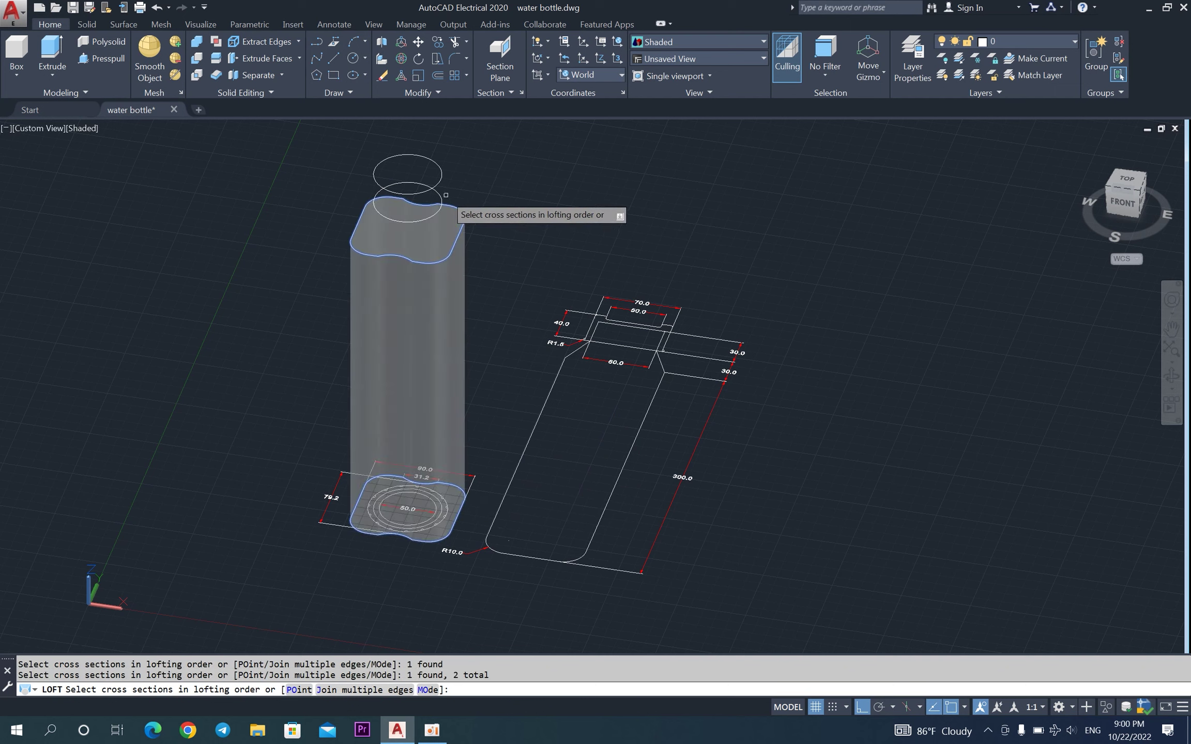
left_click(443, 197)
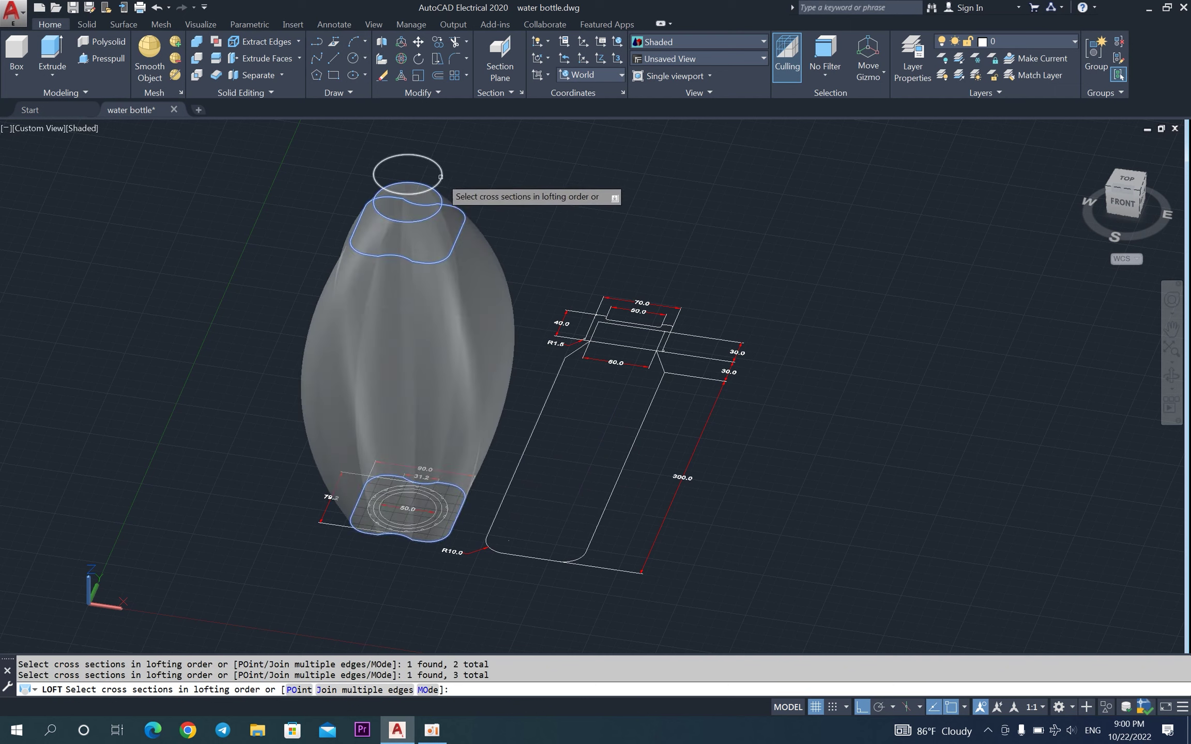
left_click(441, 177)
right_click(440, 177)
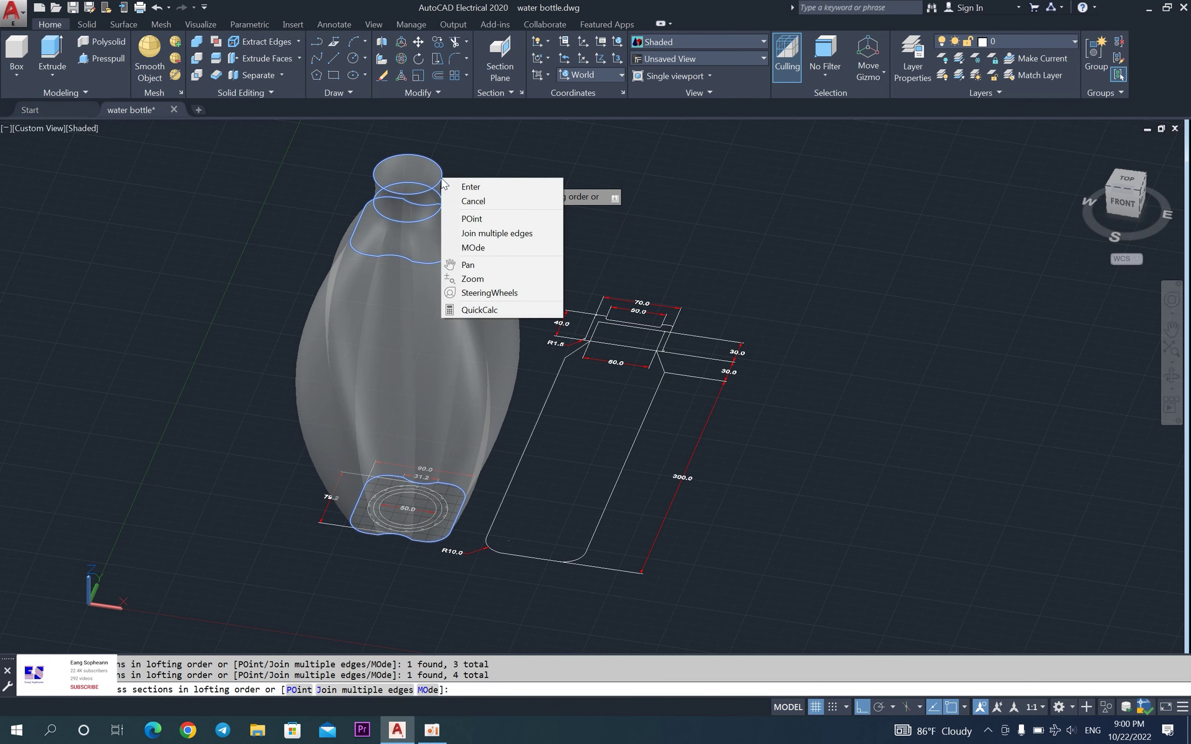
left_click(469, 186)
Set the loft surface to Ruled in Loft Settings, creating the straight-sided bottle solid.
left_click(527, 266)
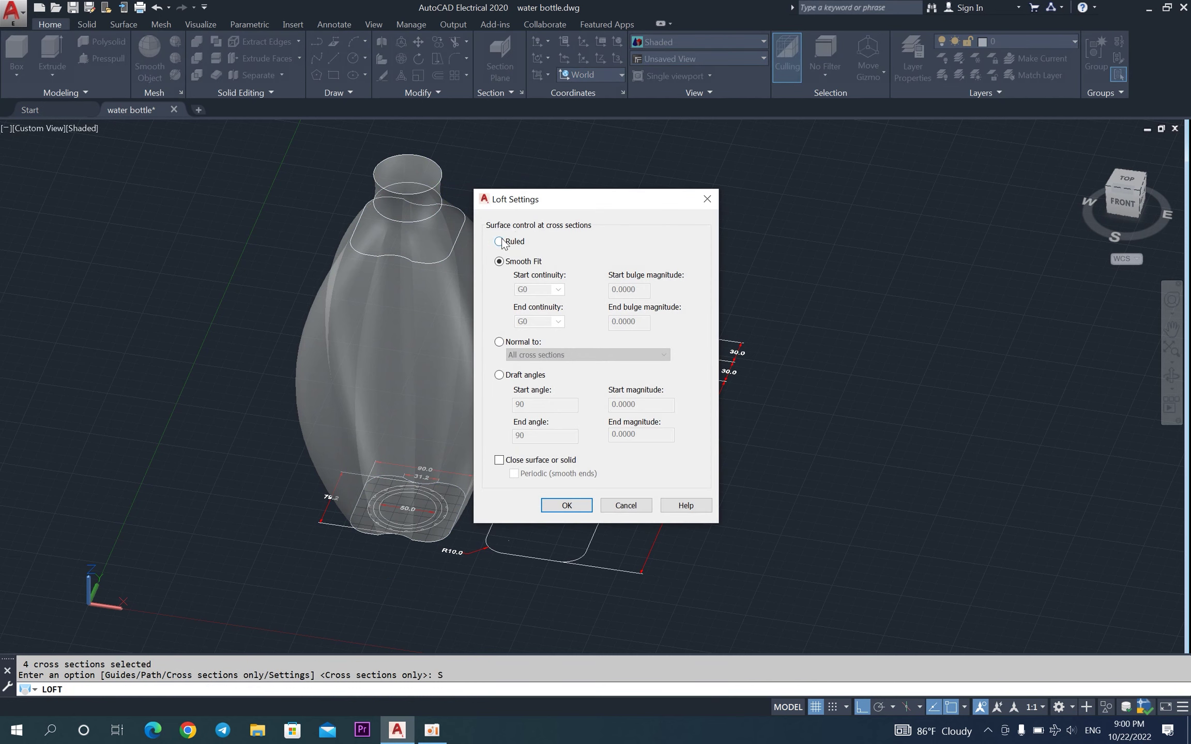
left_click(500, 240)
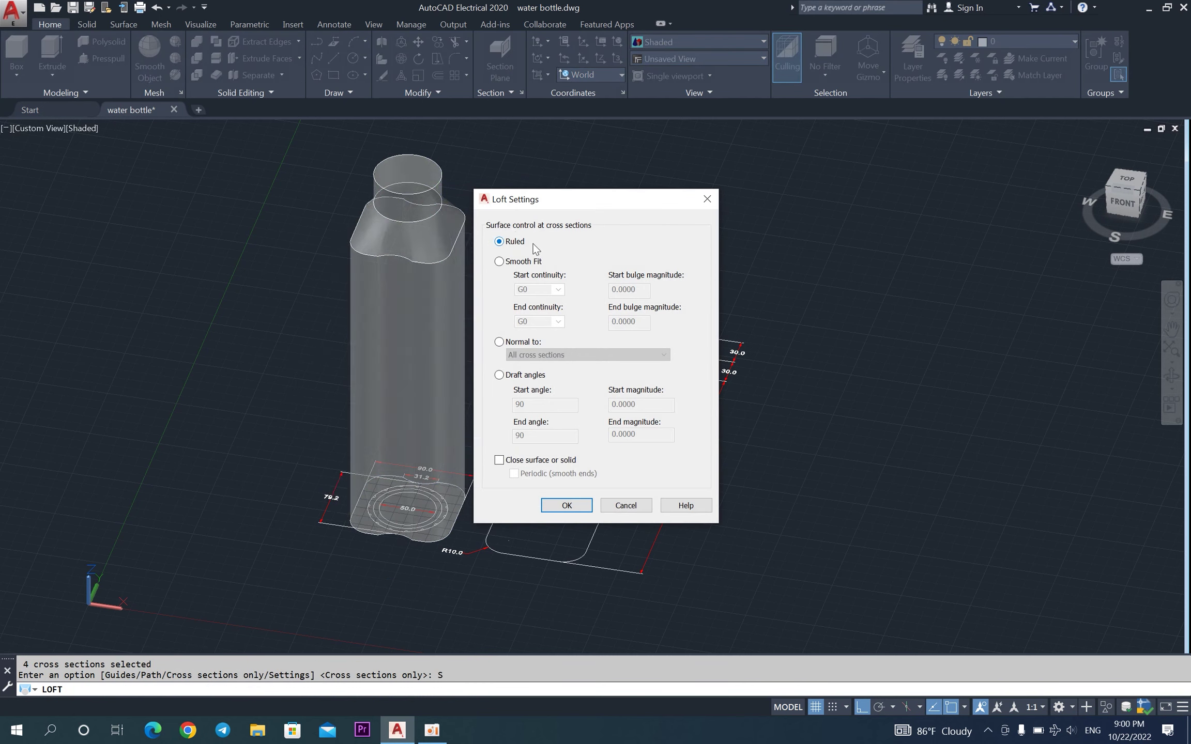
left_click(567, 505)
scroll(434, 250, "up", 2)
scroll(434, 251, "down", 1)
scroll(435, 250, "down", 2)
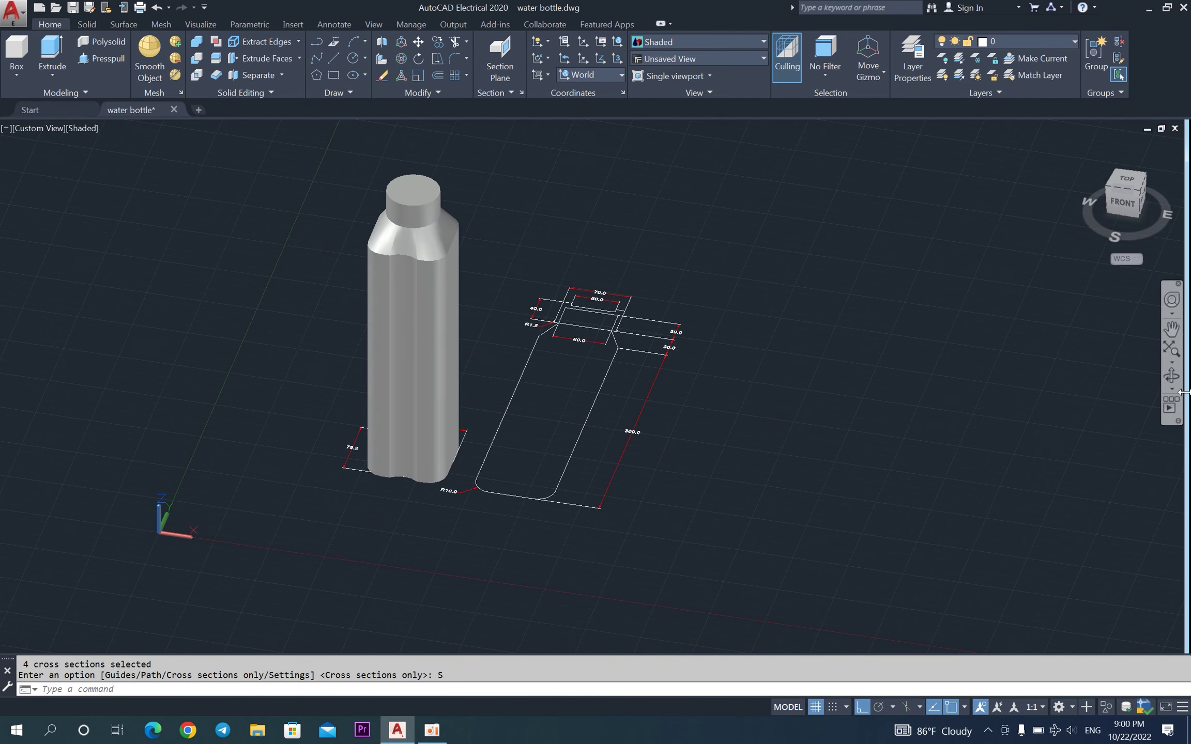
left_click(1171, 376)
Orbit the view around the bottle to a new angle, then exit orbit.
mouse_move(530, 409)
left_mouse_down()
mouse_move(824, 393)
mouse_move(272, 416)
left_mouse_up()
left_click_drag(347, 409, 311, 416)
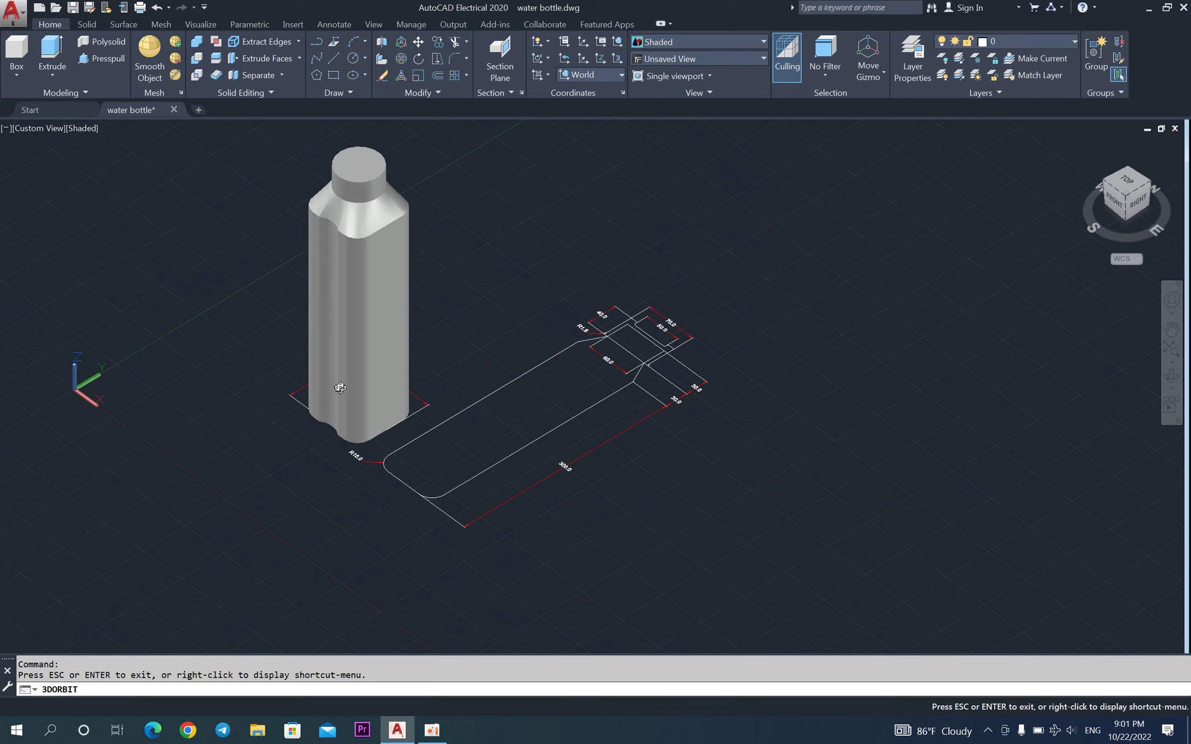
scroll(340, 388, "up", 3)
scroll(523, 367, "down", 1)
right_click(581, 326)
left_click(607, 334)
Switch the viewport visual style to 2D Wireframe.
left_click(94, 128)
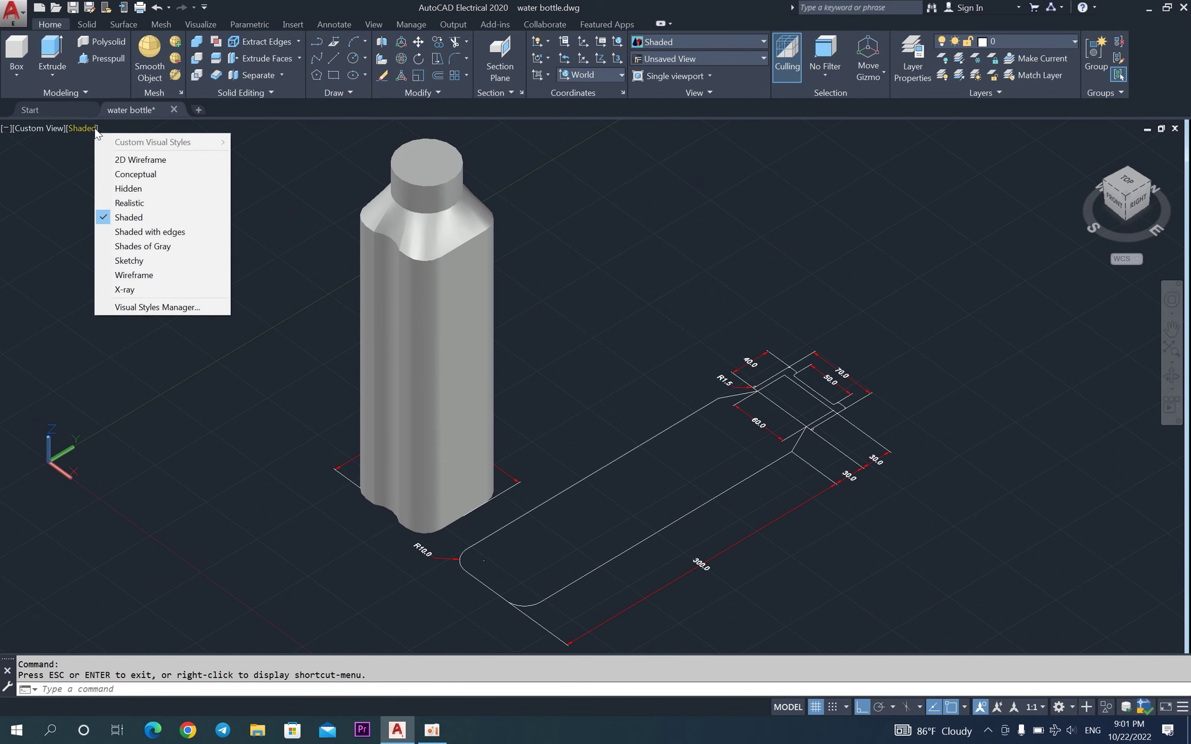
left_click(132, 158)
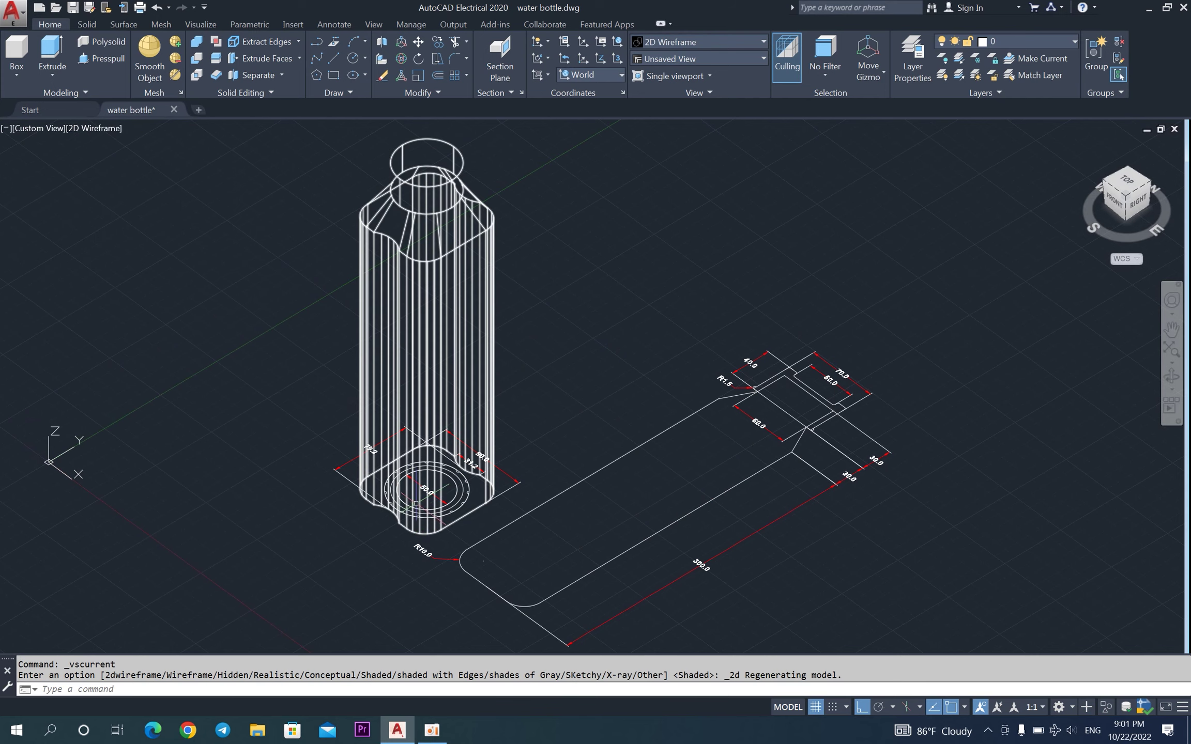
scroll(434, 526, "up", 4)
key("Return")
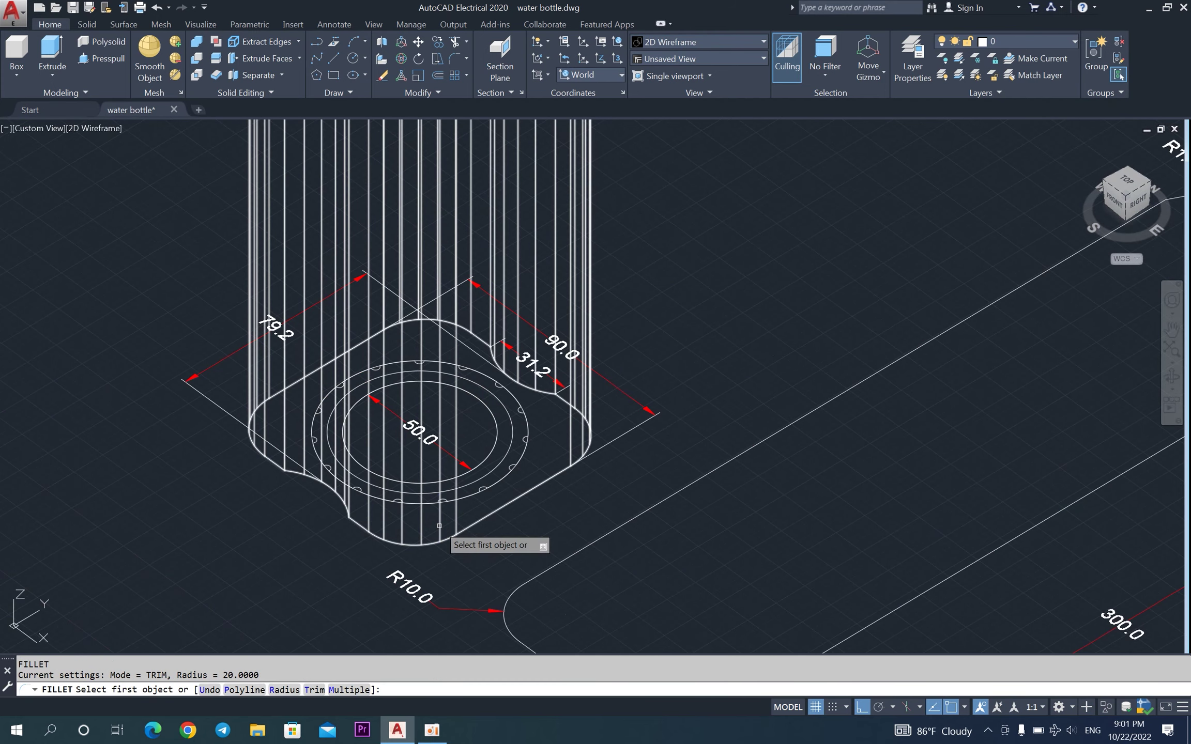
Set the fillet radius to 10 and pick the bottle's first bottom edge.
type("r")
key("Return")
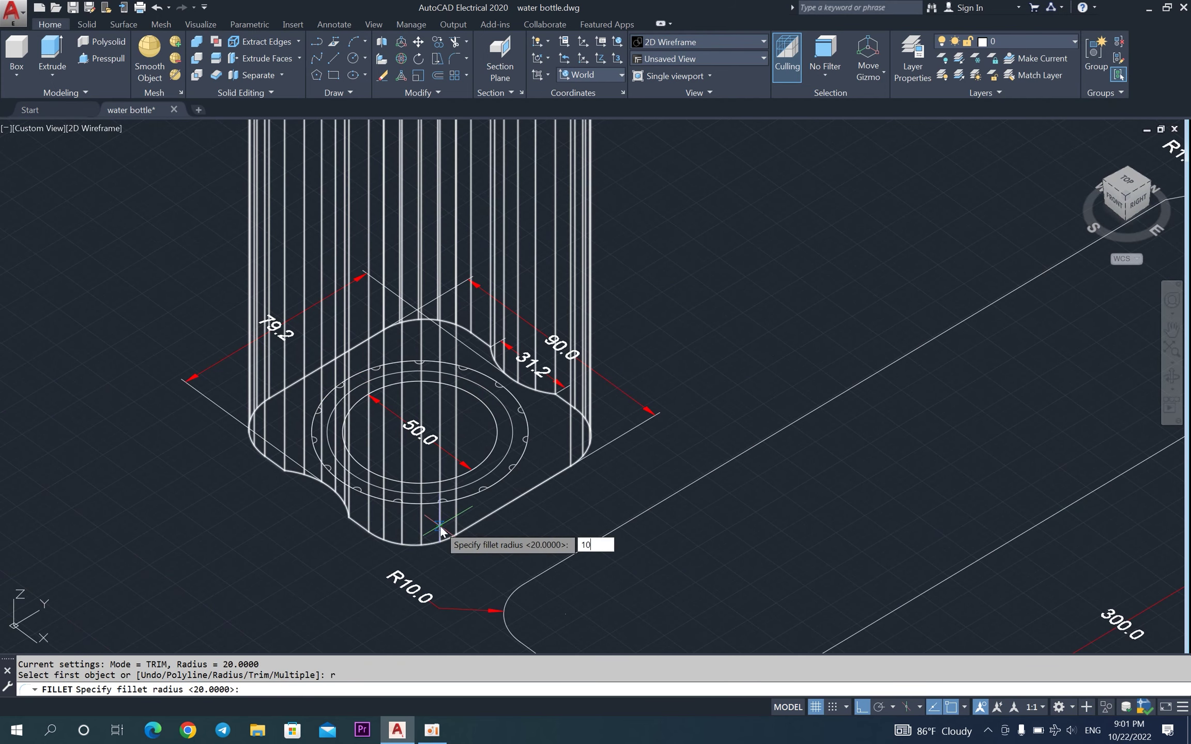
key("Return")
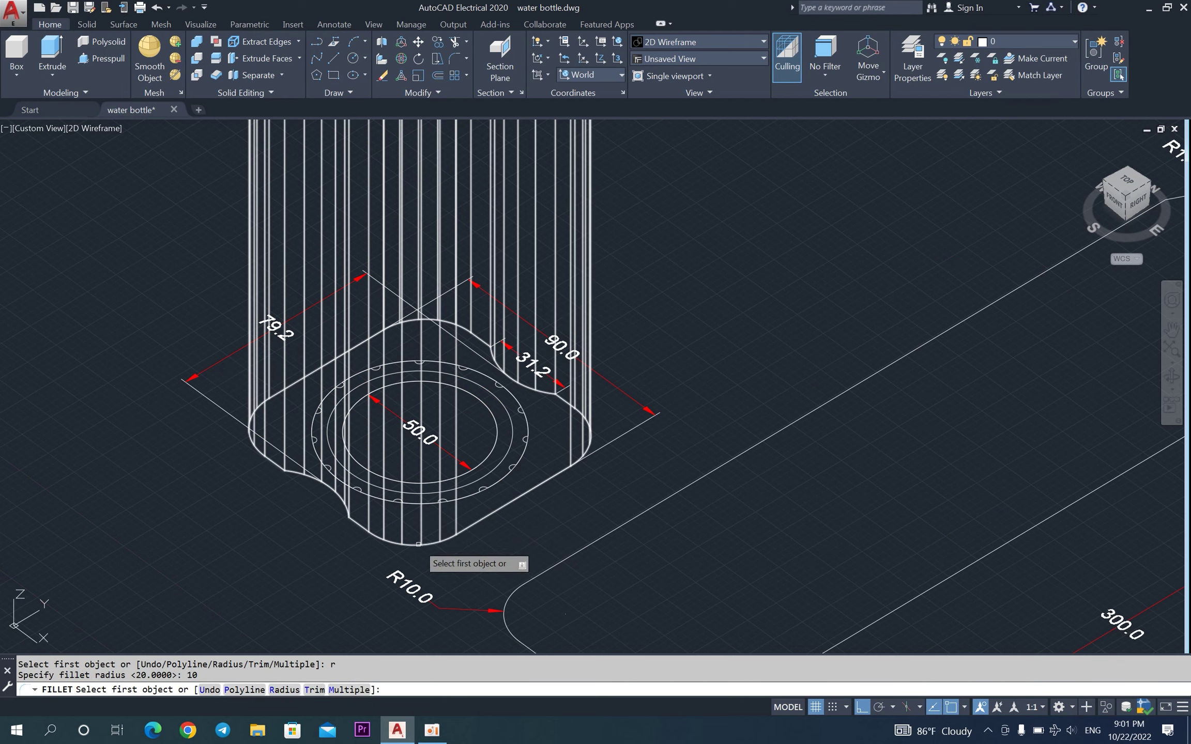
left_click(460, 532)
key("Return")
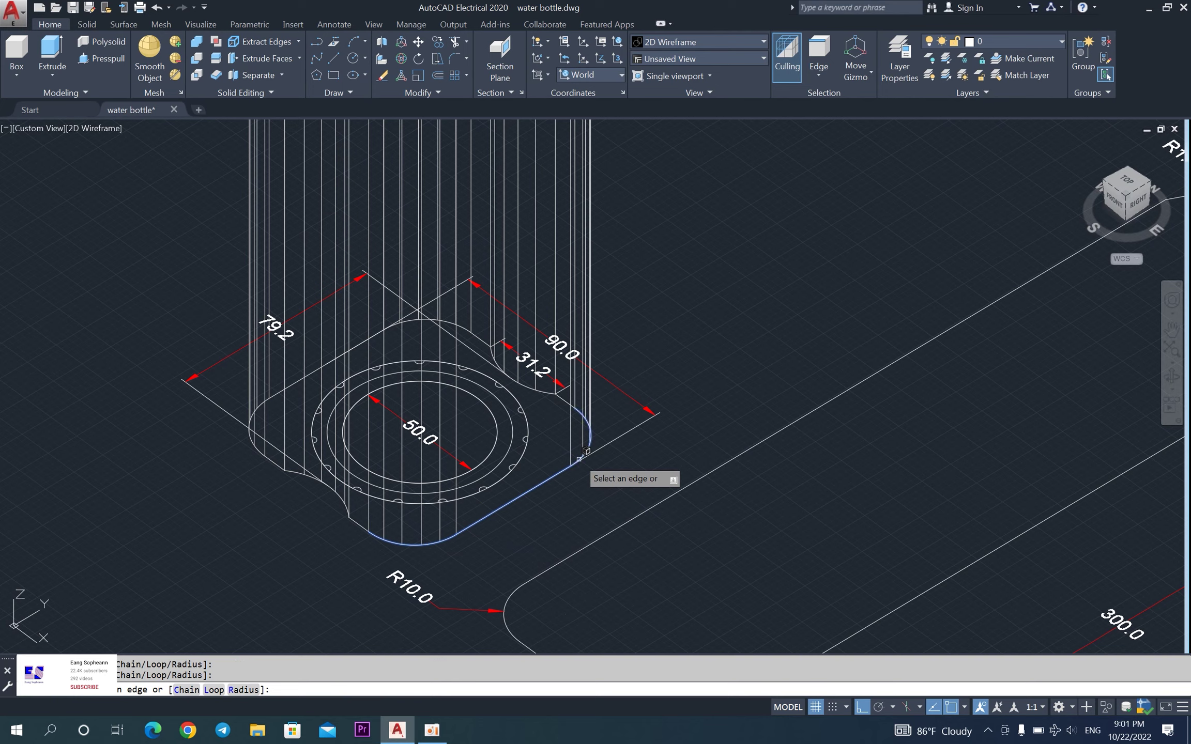
Add the remaining bottom edges, including the curved one near the 31.2 notch, and apply the fillet.
scroll(586, 450, "up", 3)
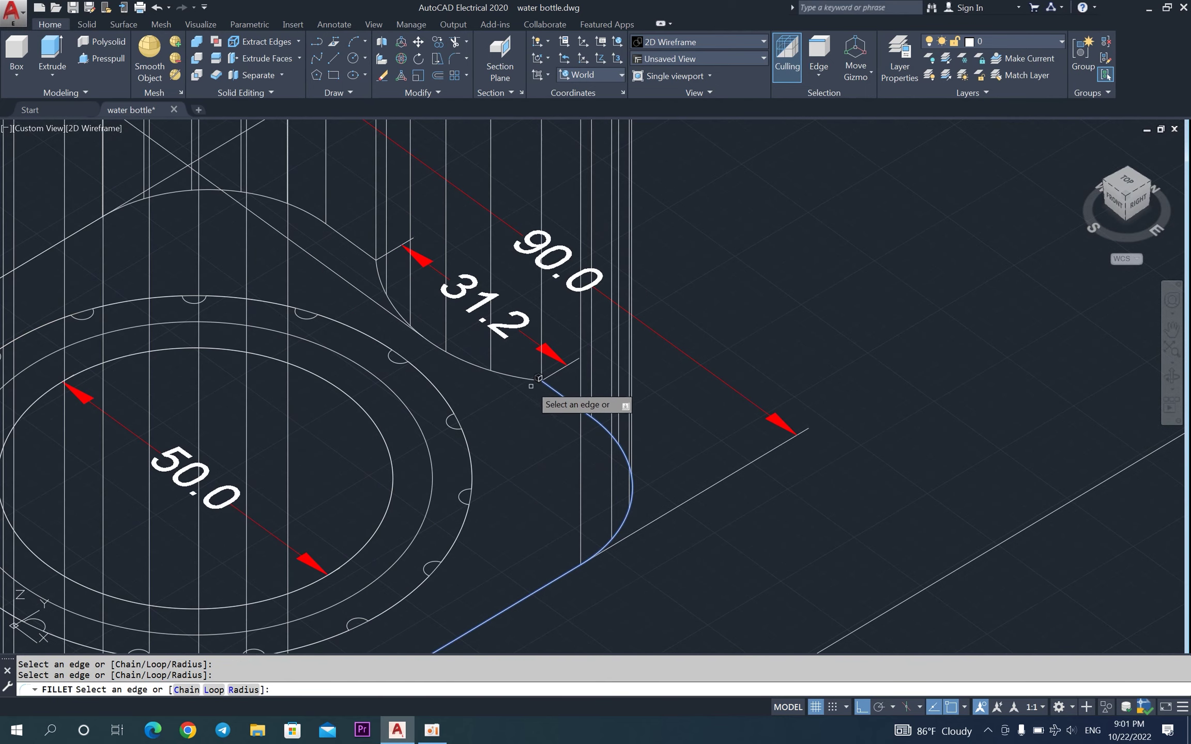
left_click(536, 378)
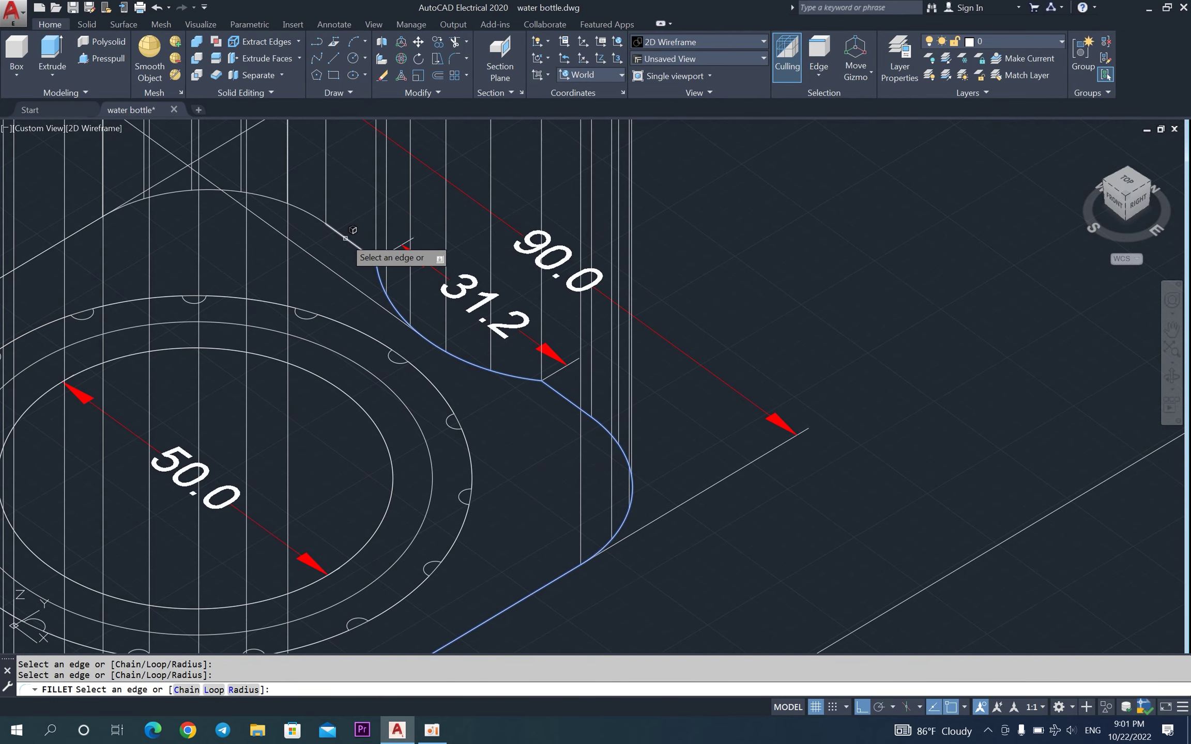
left_click(345, 238)
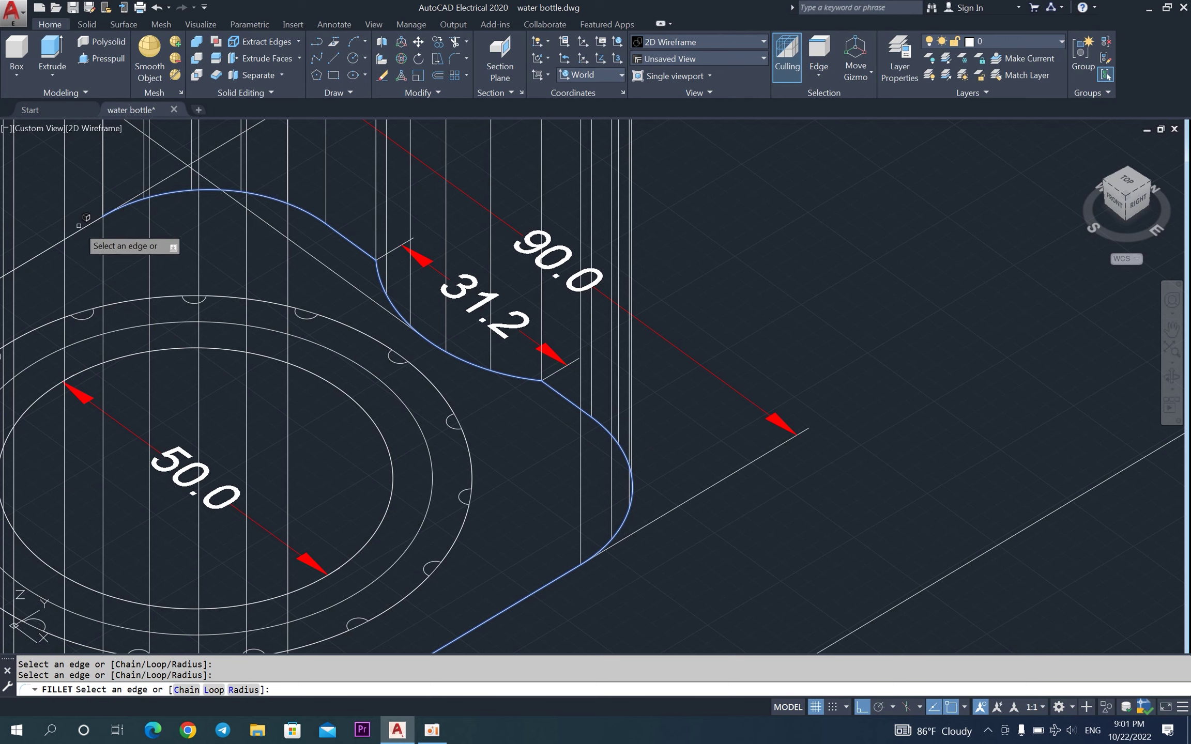
scroll(233, 214, "down", 6)
scroll(81, 289, "up", 6)
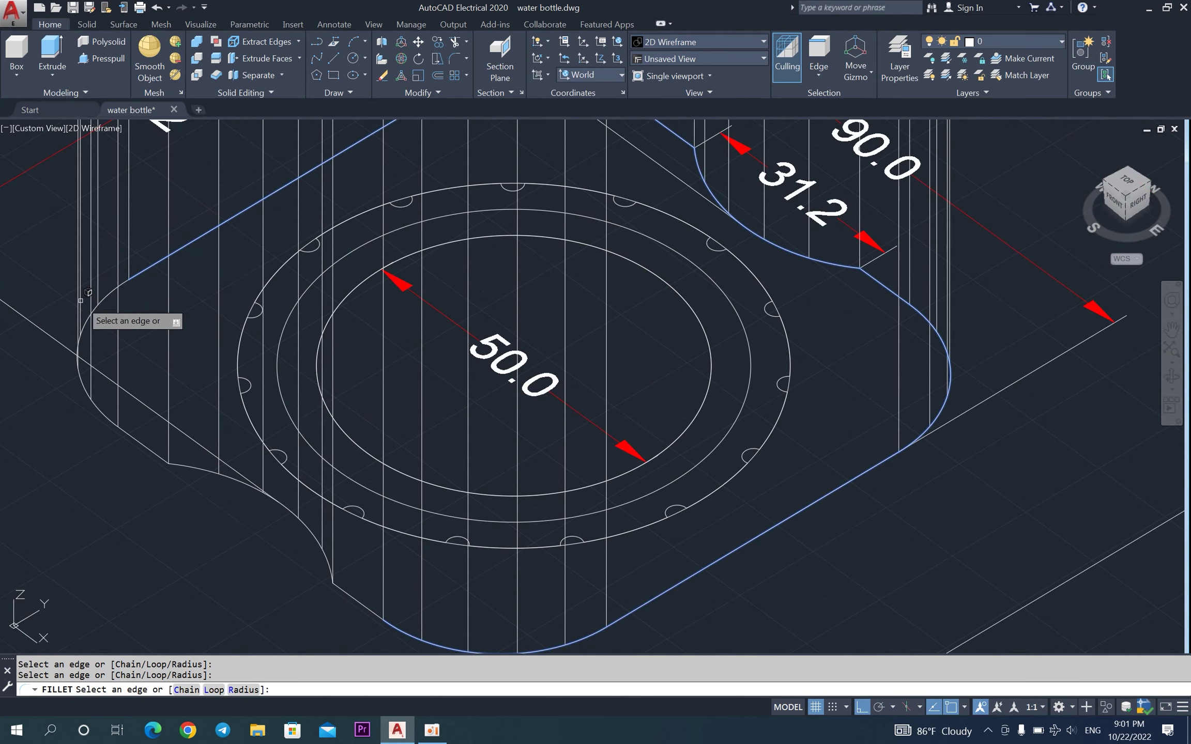
left_click(144, 445)
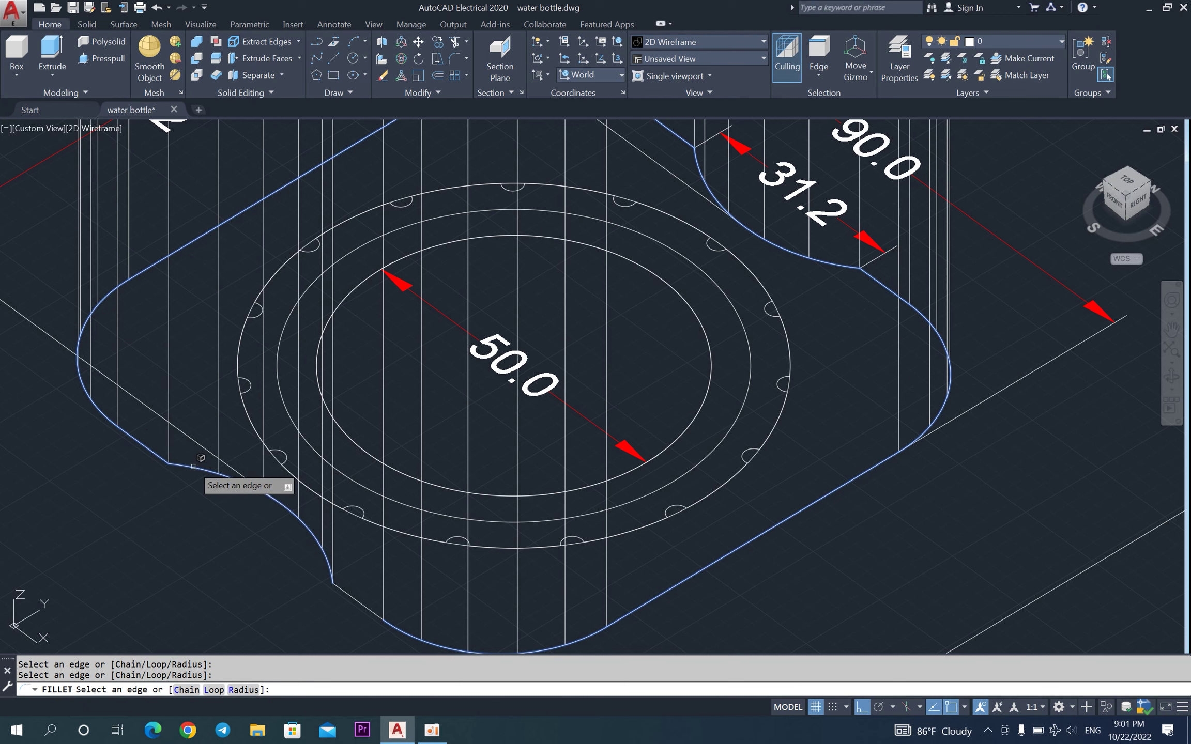
left_click(362, 603)
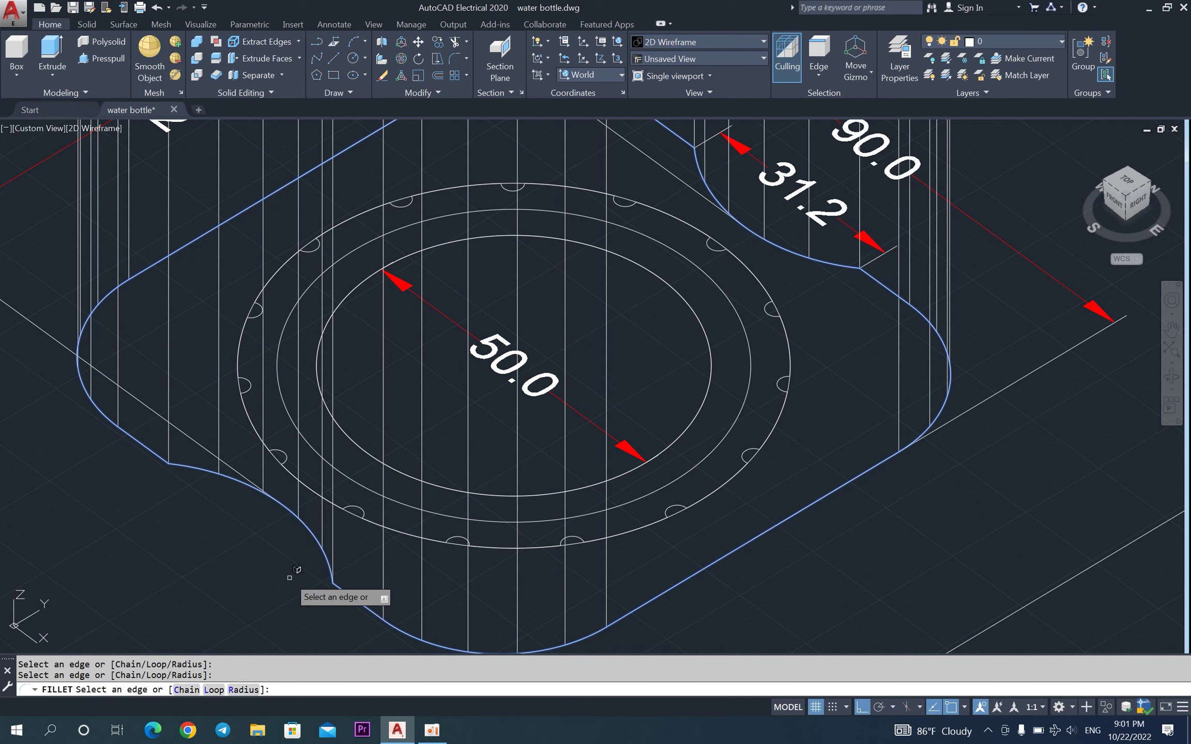
scroll(362, 603, "down", 5)
key("Return")
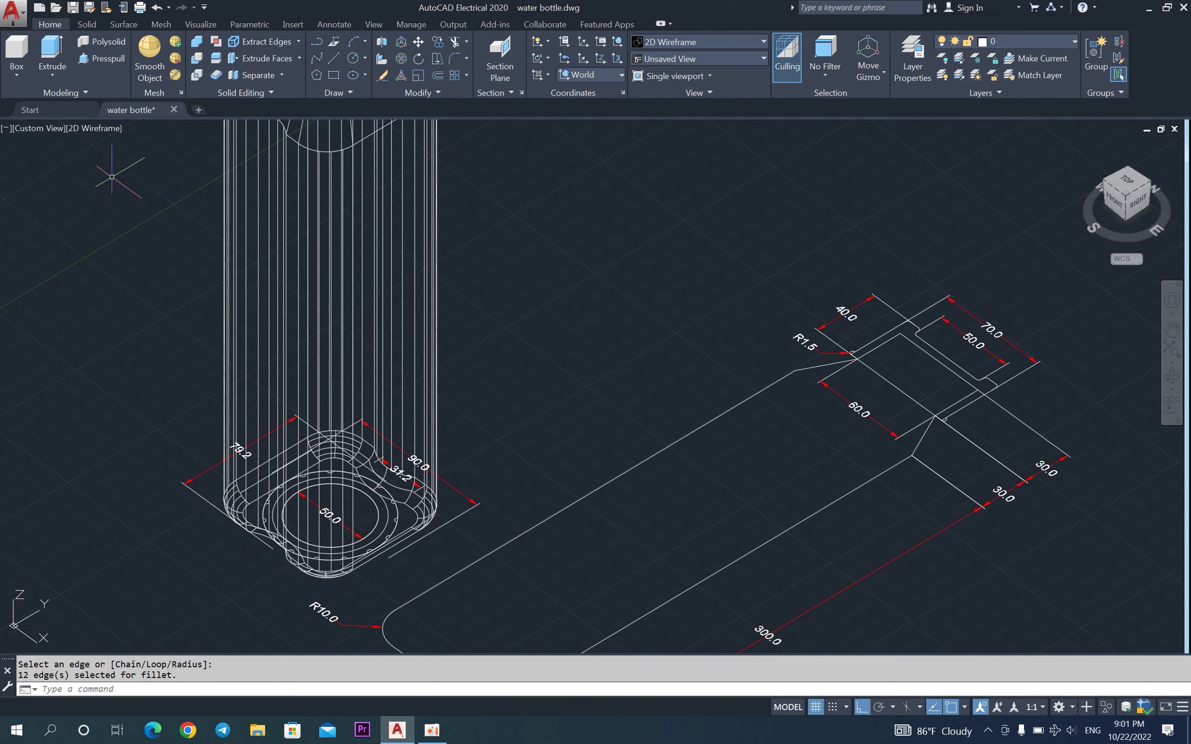
left_click(112, 132)
Set the display to Shaded and orbit to inspect the bottle's rounded underside.
left_click(152, 213)
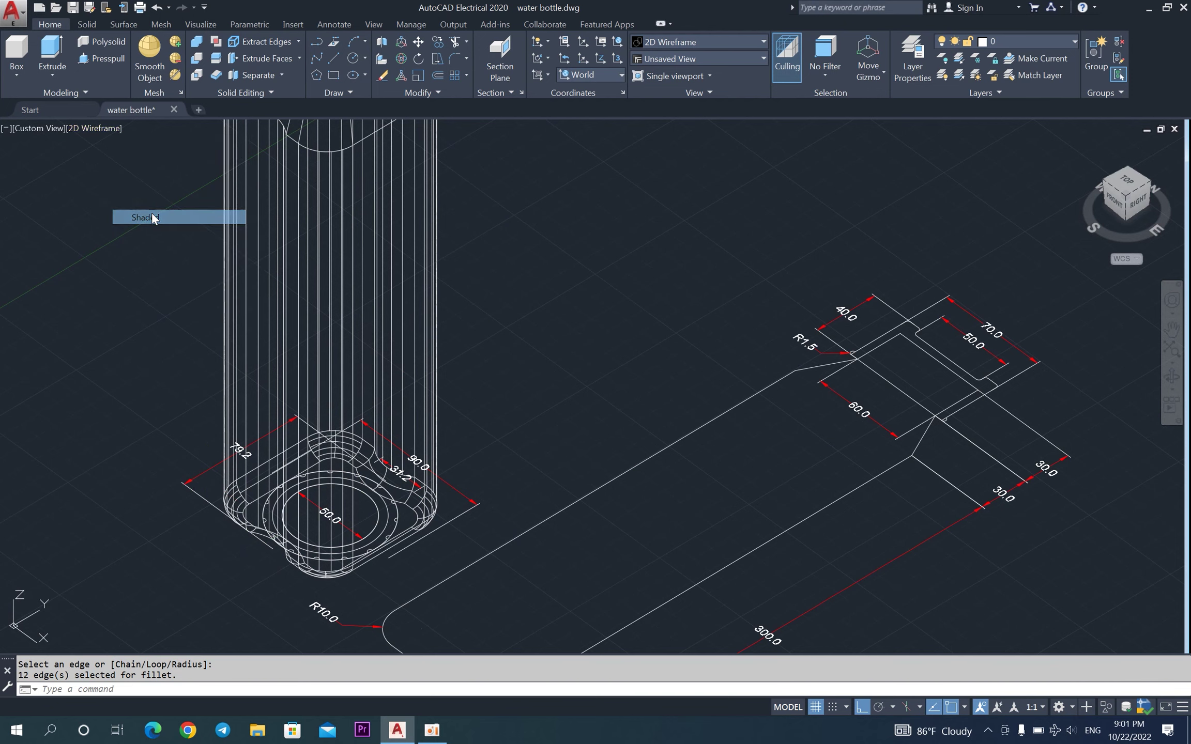
scroll(353, 558, "up", 3)
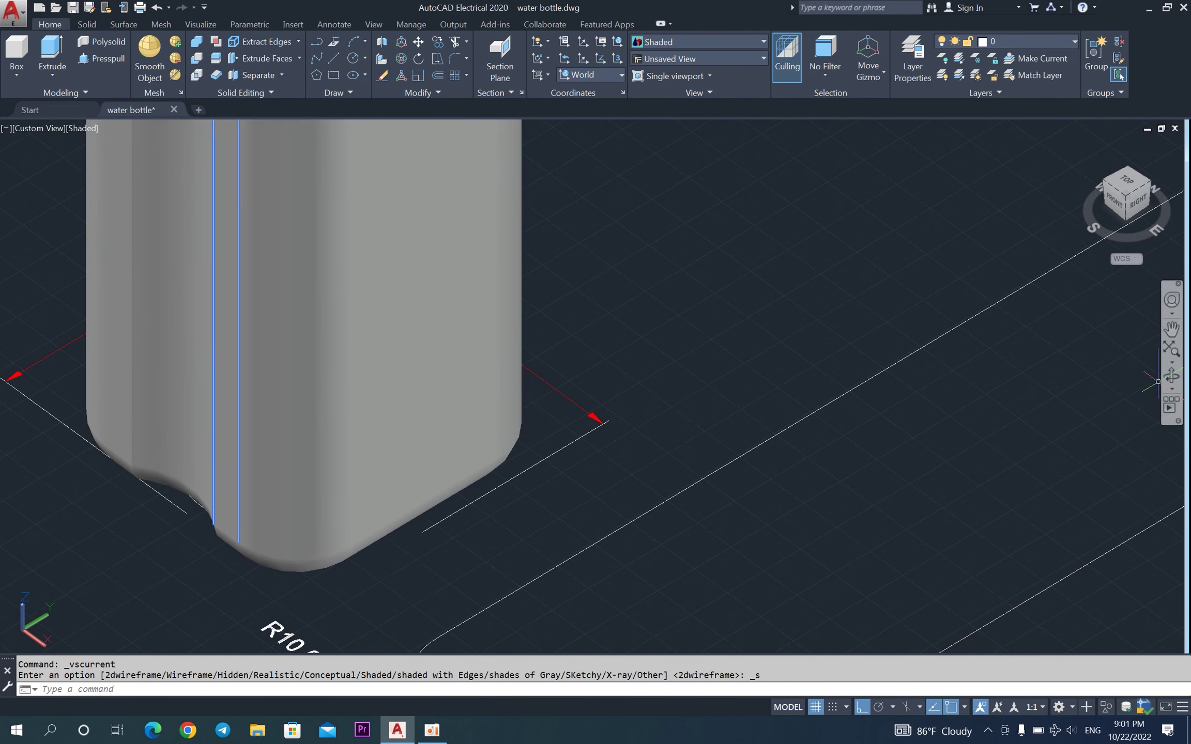
left_click(1171, 377)
mouse_move(341, 393)
left_mouse_down()
mouse_move(565, 378)
mouse_move(551, 462)
mouse_move(702, 489)
mouse_move(510, 489)
mouse_move(545, 385)
mouse_move(547, 481)
mouse_move(532, 415)
left_mouse_up()
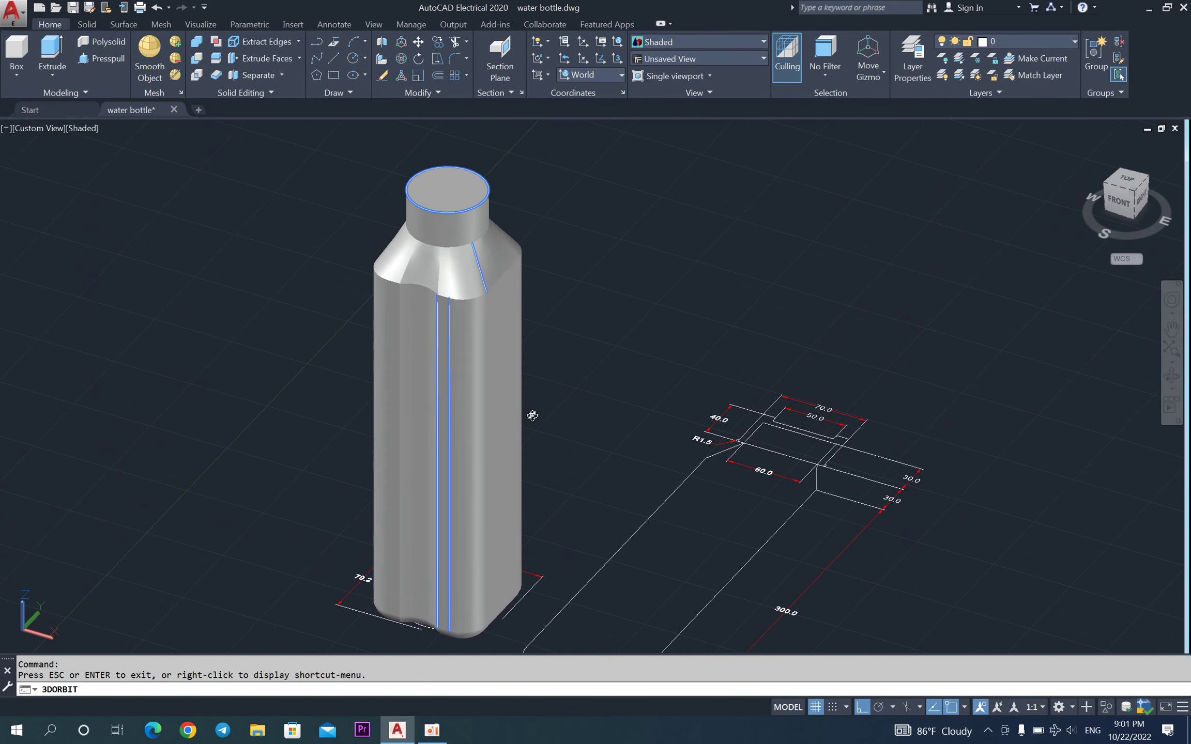
right_click(567, 223)
left_click(576, 231)
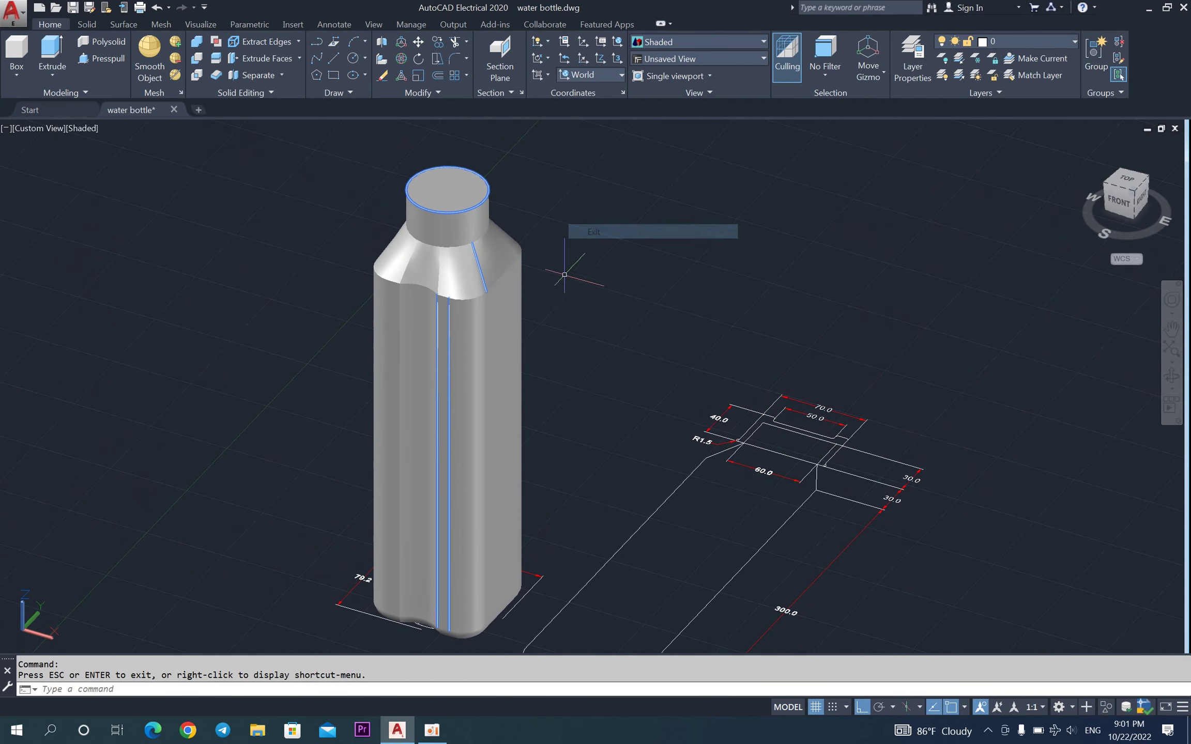
Select then clear the bottle solid and show the Solid editing tools.
left_click(506, 348)
key("Escape")
scroll(443, 193, "up", 2)
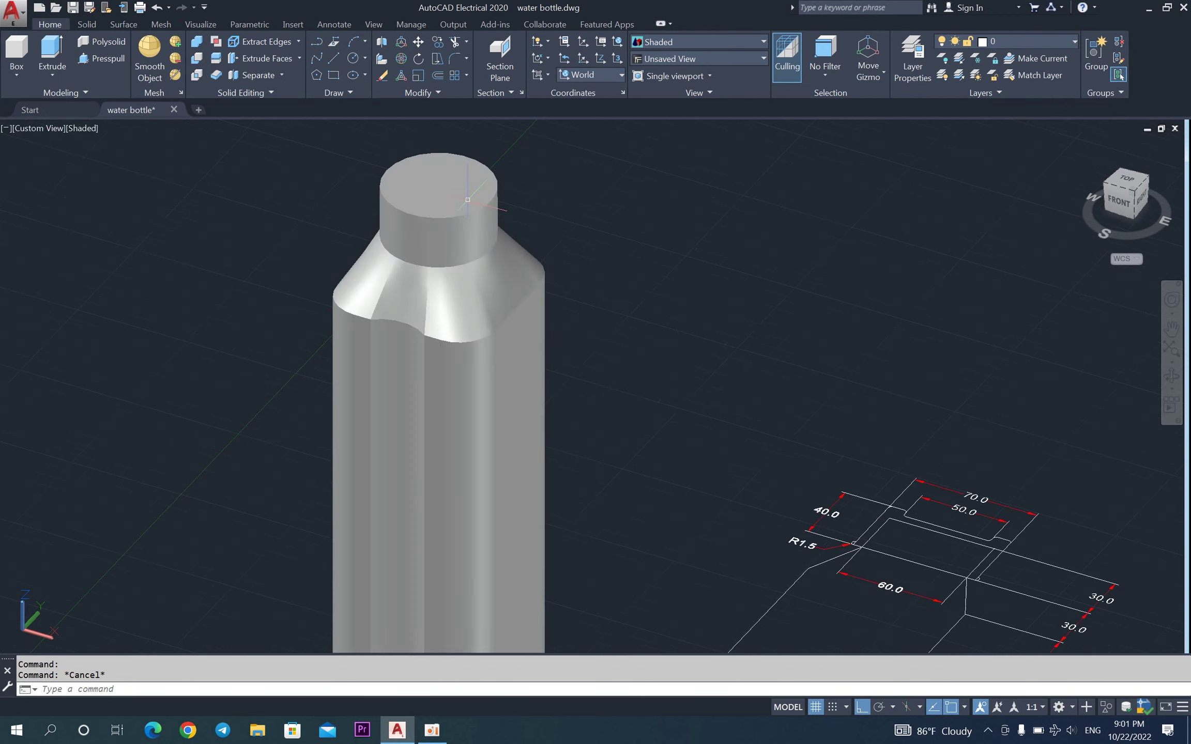
left_click(85, 24)
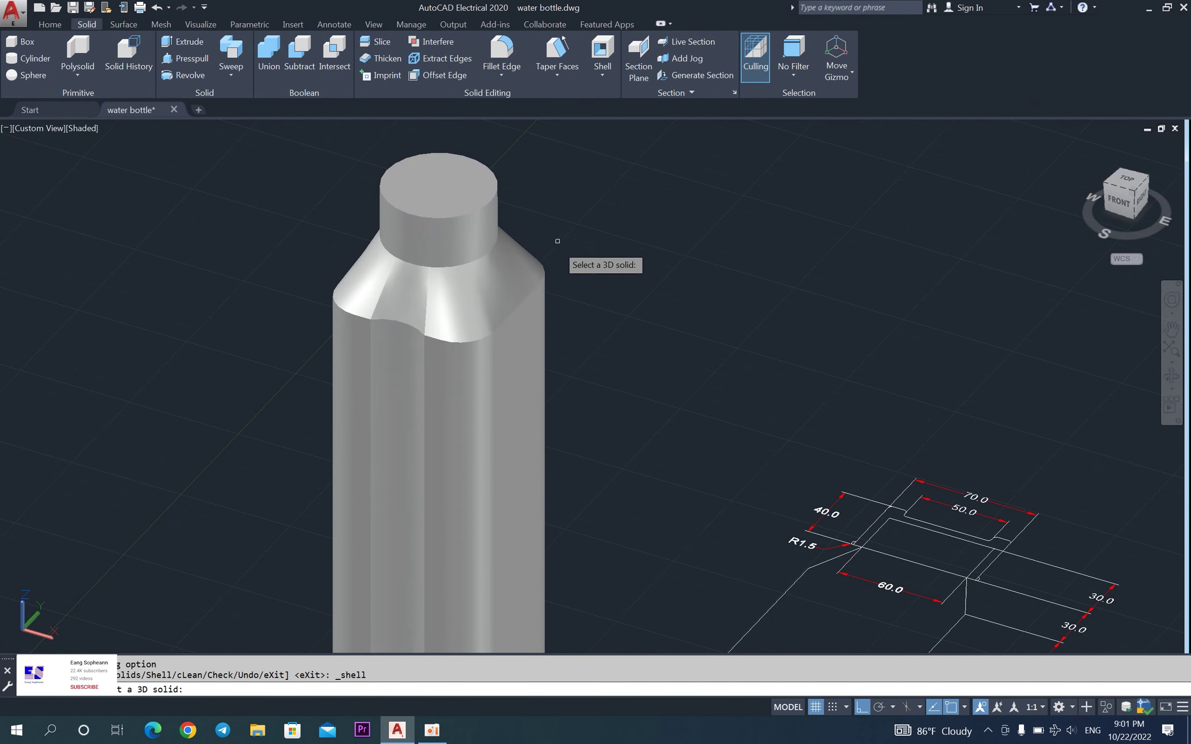
Shell the bottle solid, removing its top neck face.
left_click(481, 334)
type("a")
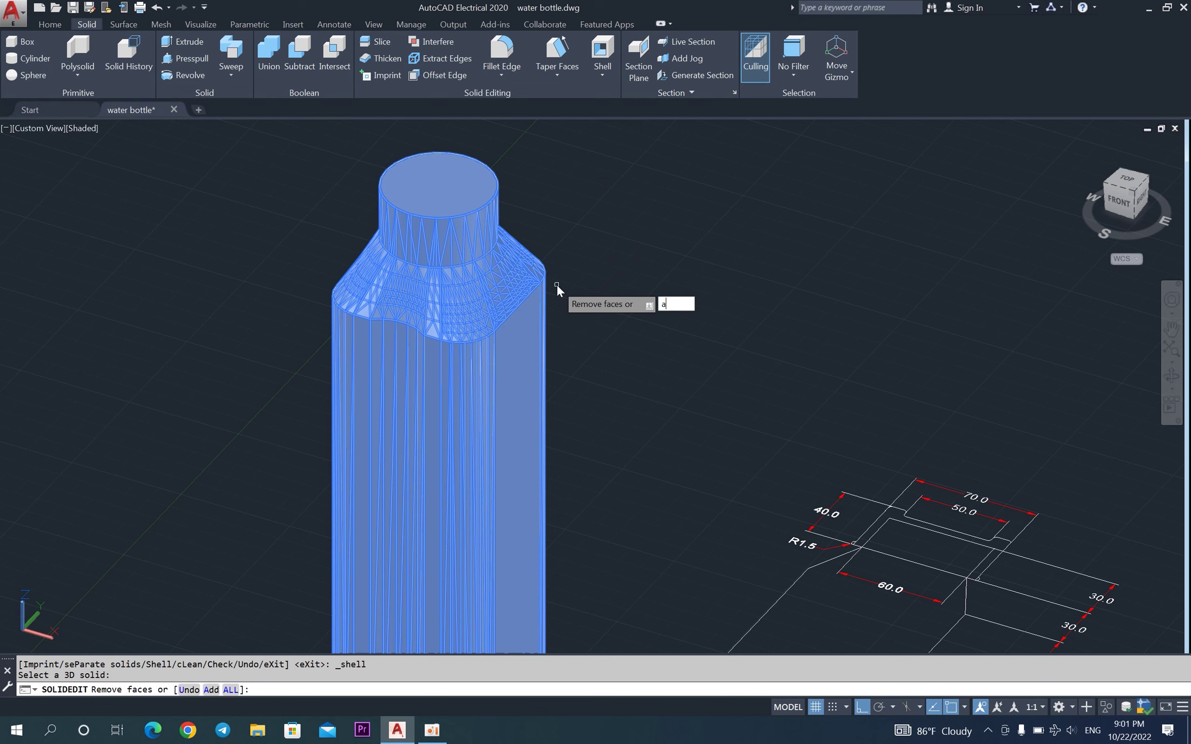
key("Return")
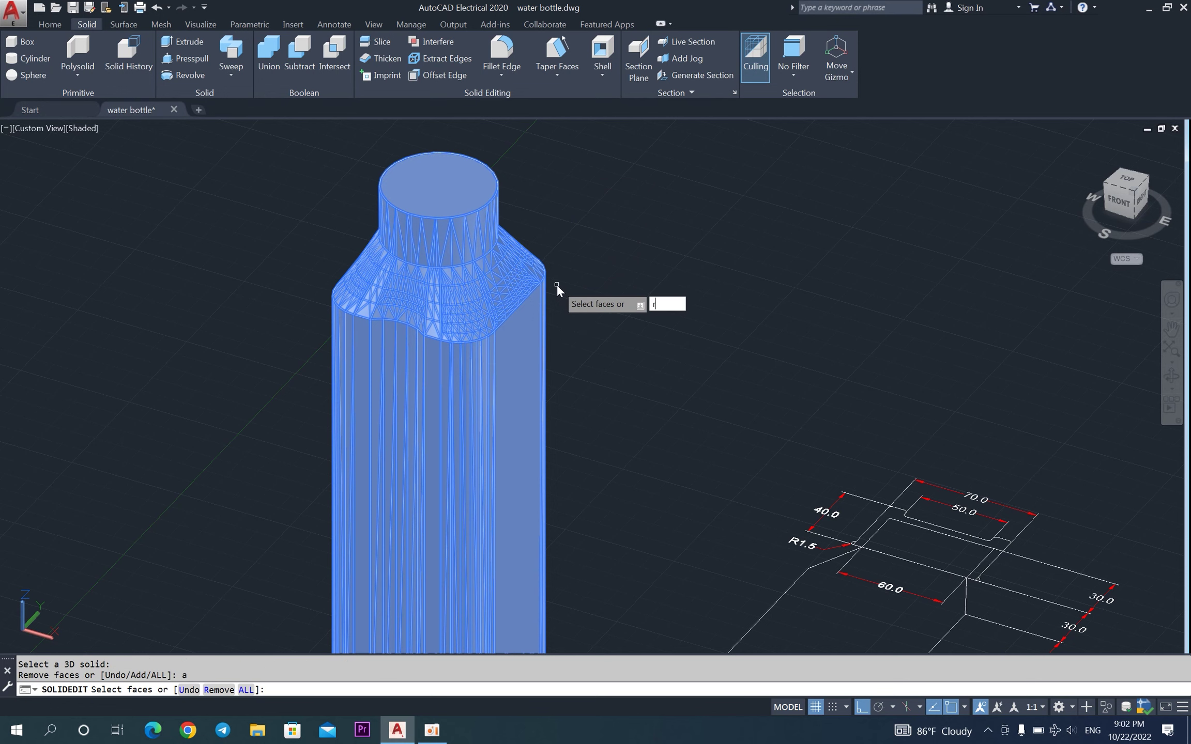
type("r")
key("Return")
scroll(435, 153, "up", 5)
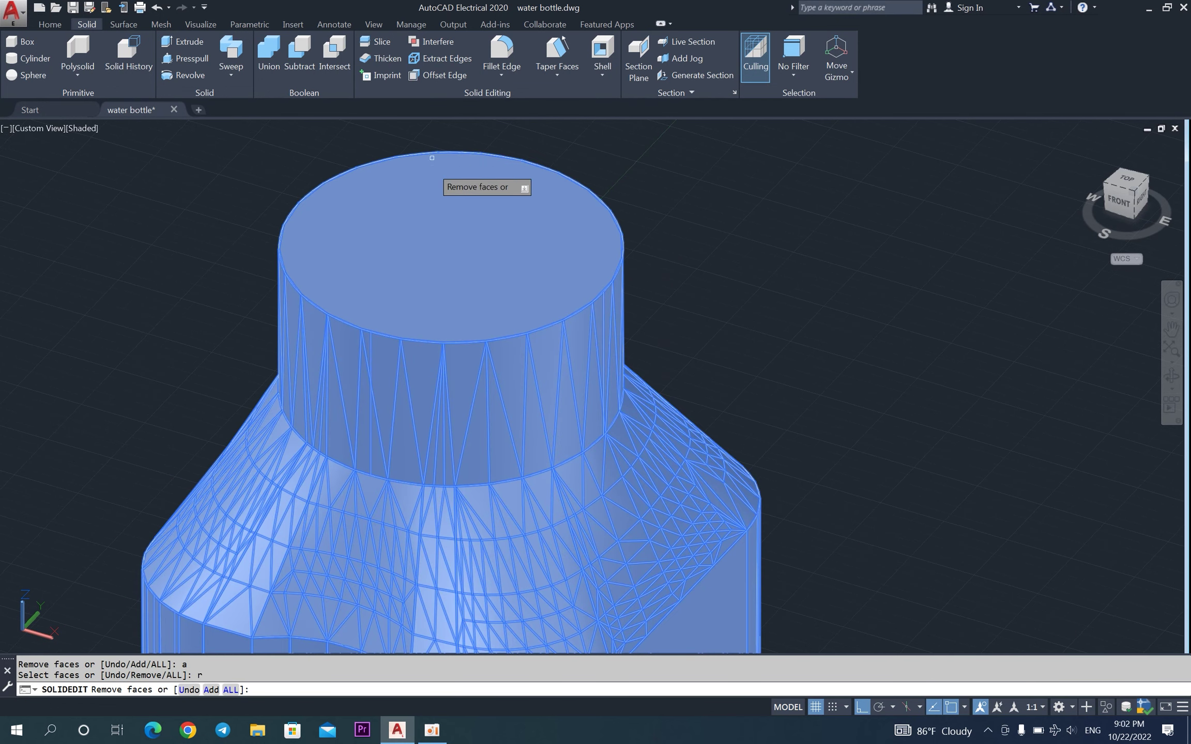
left_click(437, 267)
key("Return")
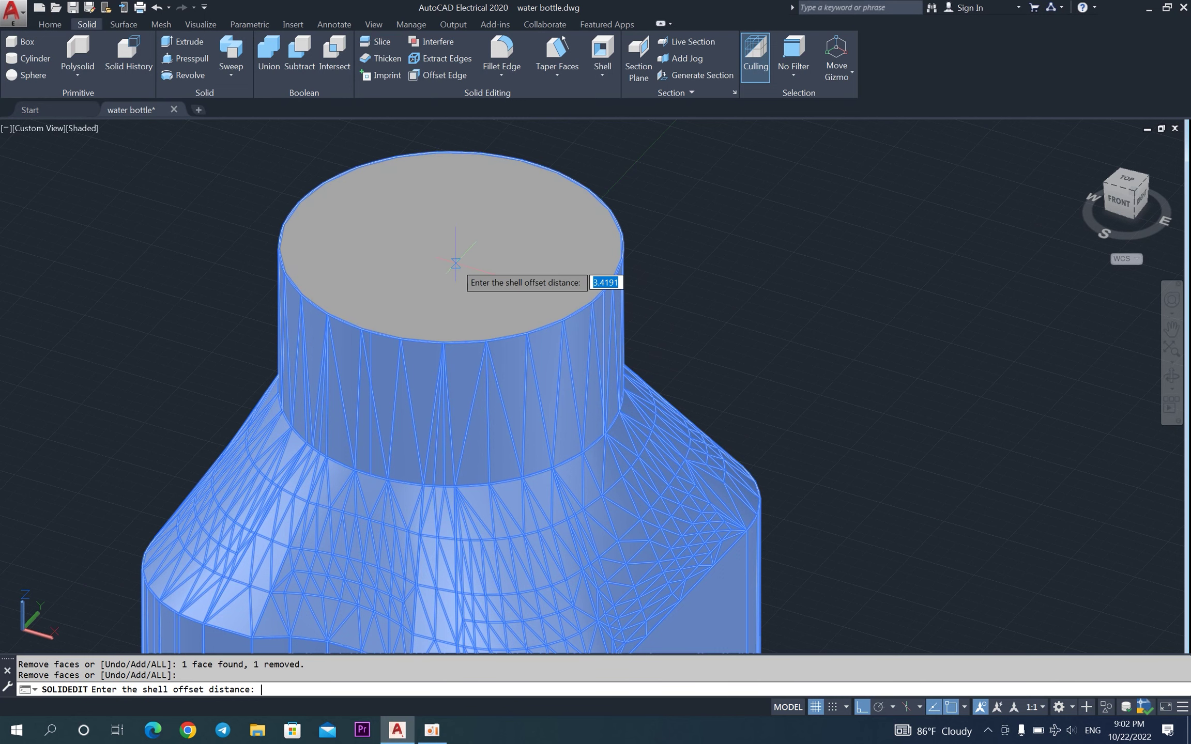
Apply a 2-unit shell wall thickness and exit the solid editing command.
type("2")
key("Return")
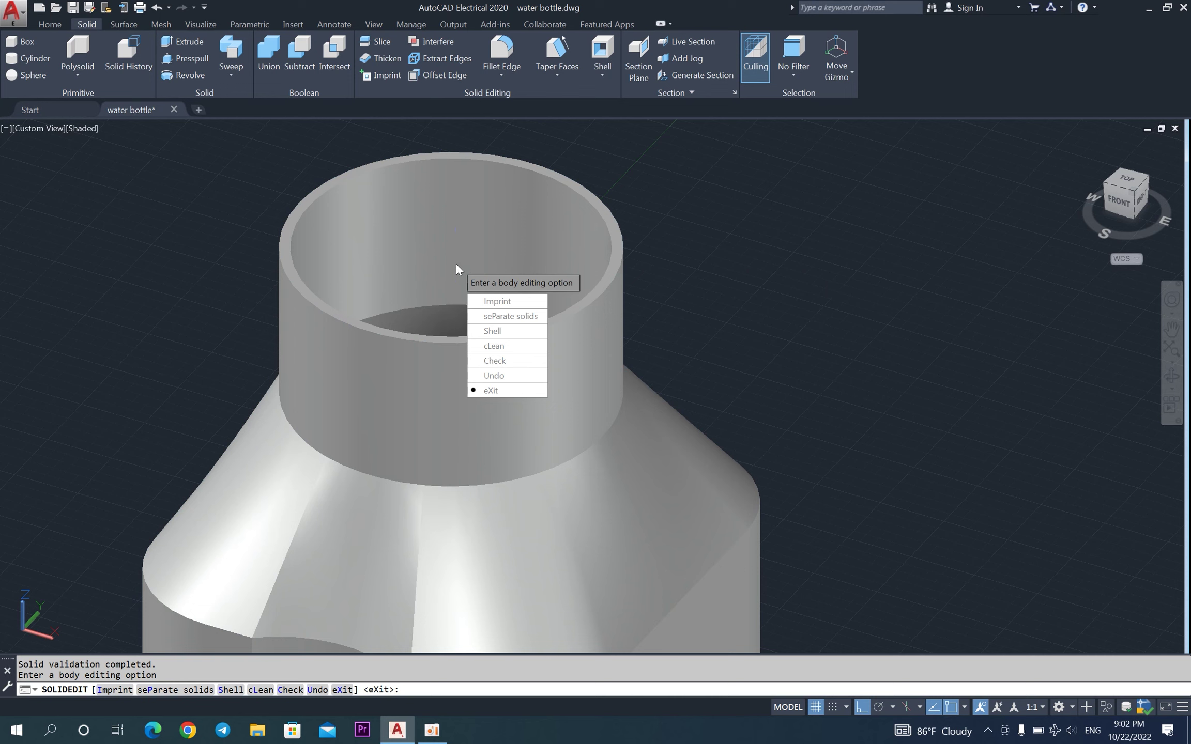
key("Return")
key("Return")
scroll(476, 232, "down", 2)
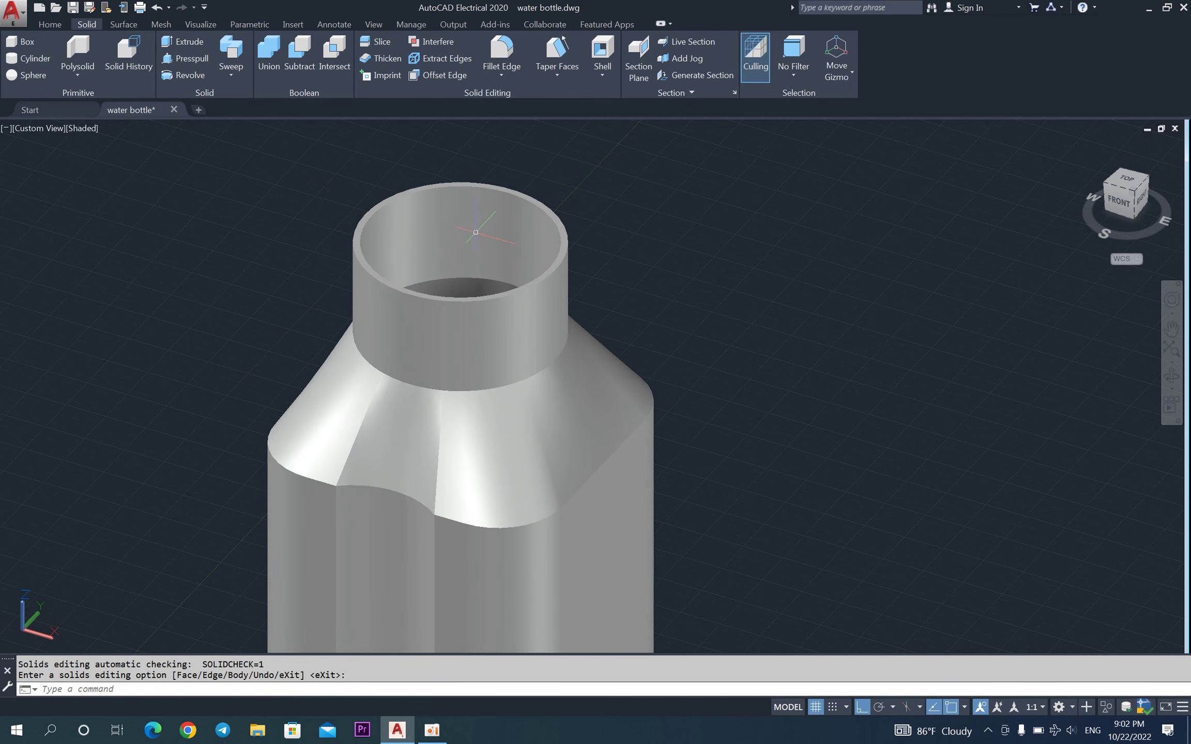
scroll(476, 233, "down", 2)
scroll(476, 233, "down", 2)
scroll(501, 292, "up", 2)
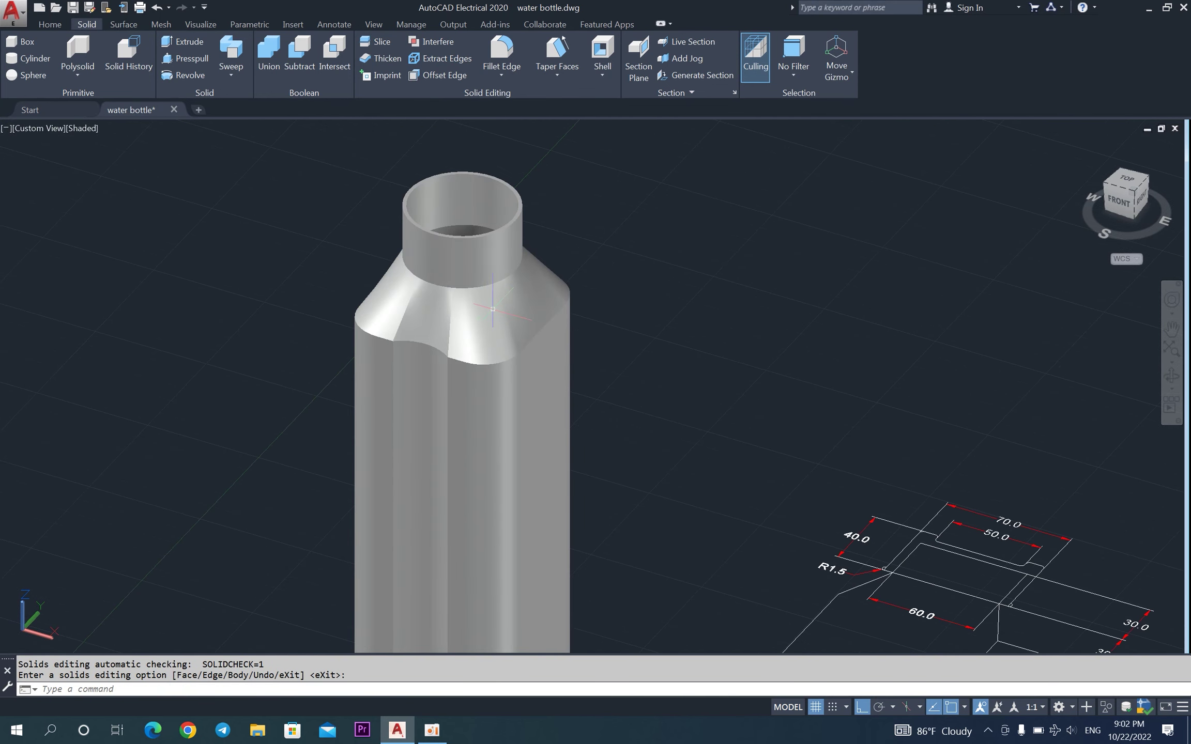
Orbit and zoom to a lower front-right view of the enlarged hollow bottle.
left_click(1175, 385)
mouse_move(545, 314)
left_mouse_down()
mouse_move(555, 337)
mouse_move(565, 309)
left_mouse_up()
mouse_move(526, 487)
left_mouse_down()
mouse_move(612, 491)
mouse_move(659, 531)
mouse_move(566, 412)
mouse_move(553, 492)
mouse_move(666, 474)
mouse_move(457, 481)
mouse_move(454, 455)
left_mouse_up()
mouse_move(518, 397)
left_mouse_down()
mouse_move(588, 483)
mouse_move(433, 383)
mouse_move(436, 367)
mouse_move(398, 360)
left_mouse_up()
scroll(398, 361, "up", 2)
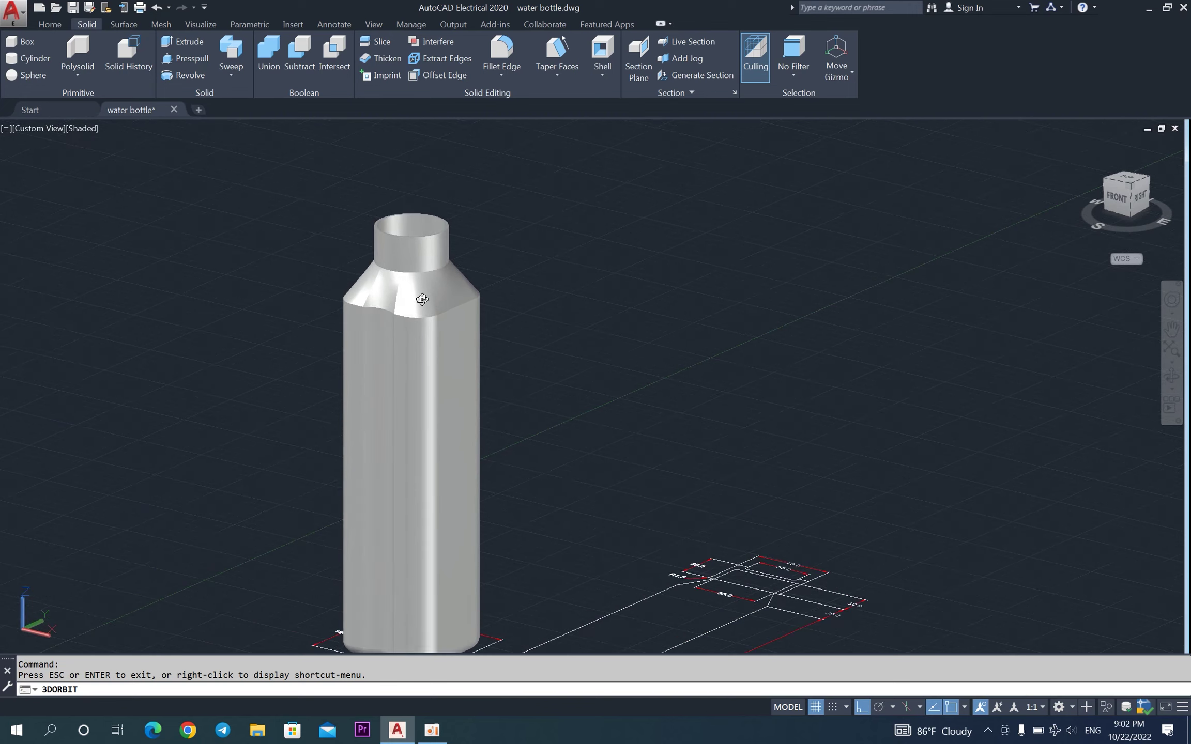
scroll(437, 264, "up", 2)
middle_click_drag(437, 263, 483, 375)
mouse_move(388, 524)
left_mouse_down()
mouse_move(391, 470)
mouse_move(380, 478)
left_mouse_up()
right_click(641, 233)
left_click(647, 238)
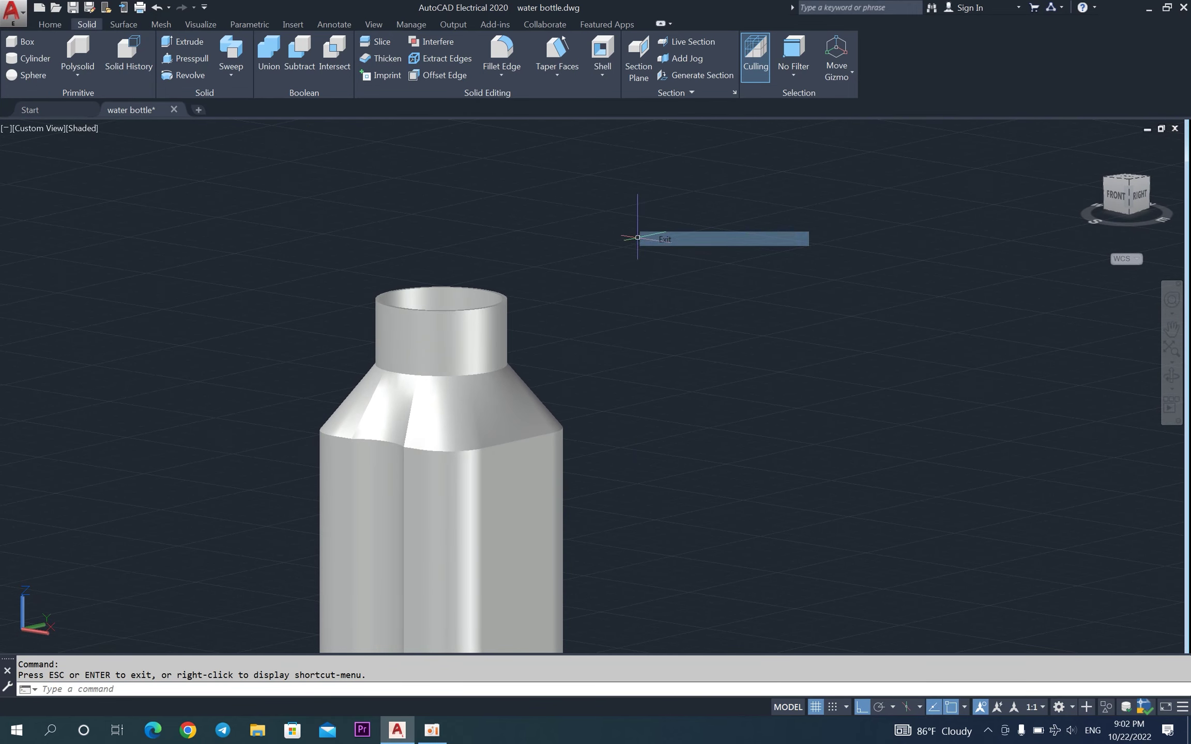
Switch to 2D Wireframe and orbit the bottle to view its neck rings.
left_click(83, 127)
left_click(117, 156)
scroll(413, 341, "up", 2)
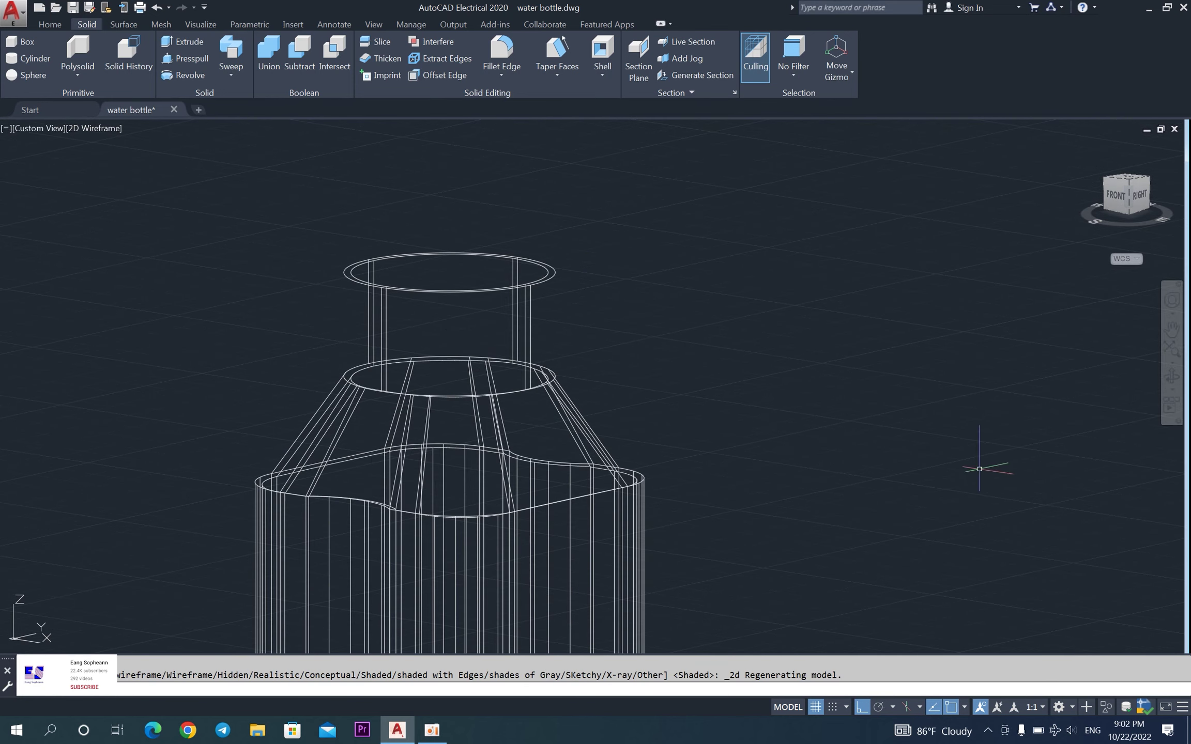
left_click(1170, 377)
mouse_move(642, 454)
left_mouse_down()
mouse_move(617, 430)
mouse_move(590, 459)
mouse_move(550, 466)
mouse_move(556, 476)
mouse_move(587, 473)
mouse_move(518, 393)
mouse_move(710, 211)
left_mouse_up()
right_click(709, 211)
left_click(743, 209)
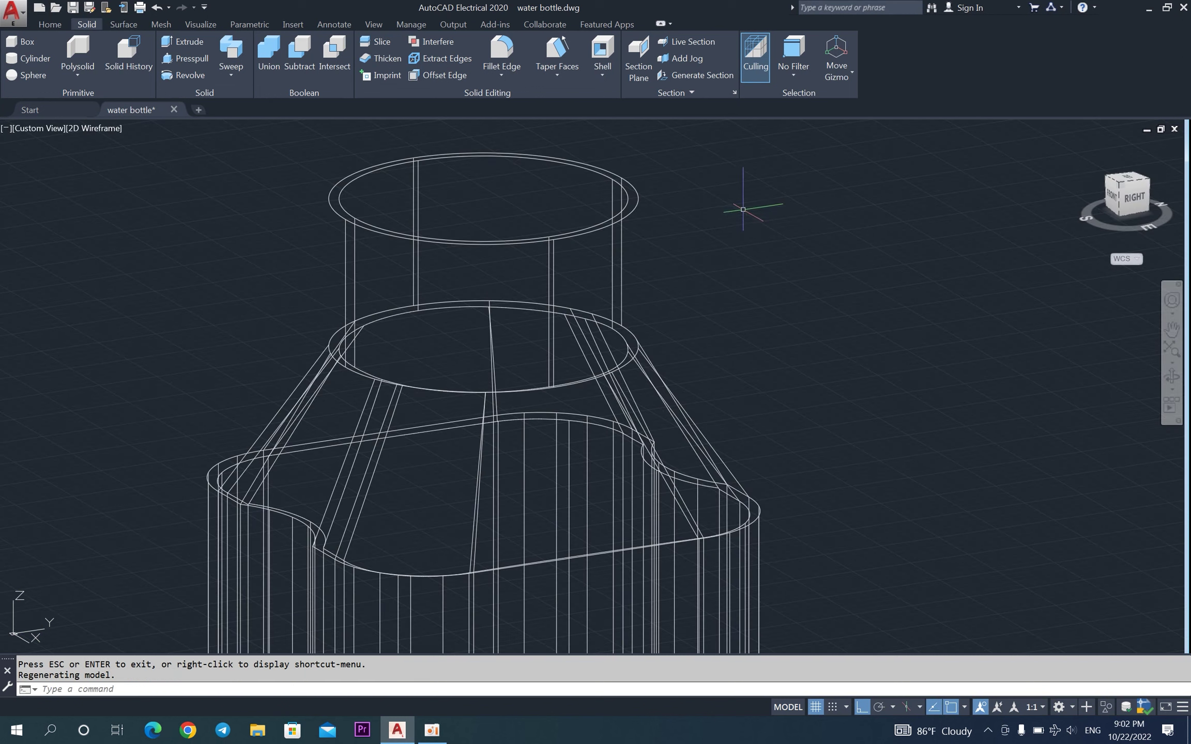
Start a helix centred on the neck circle with a base diameter of 60.
type("HE")
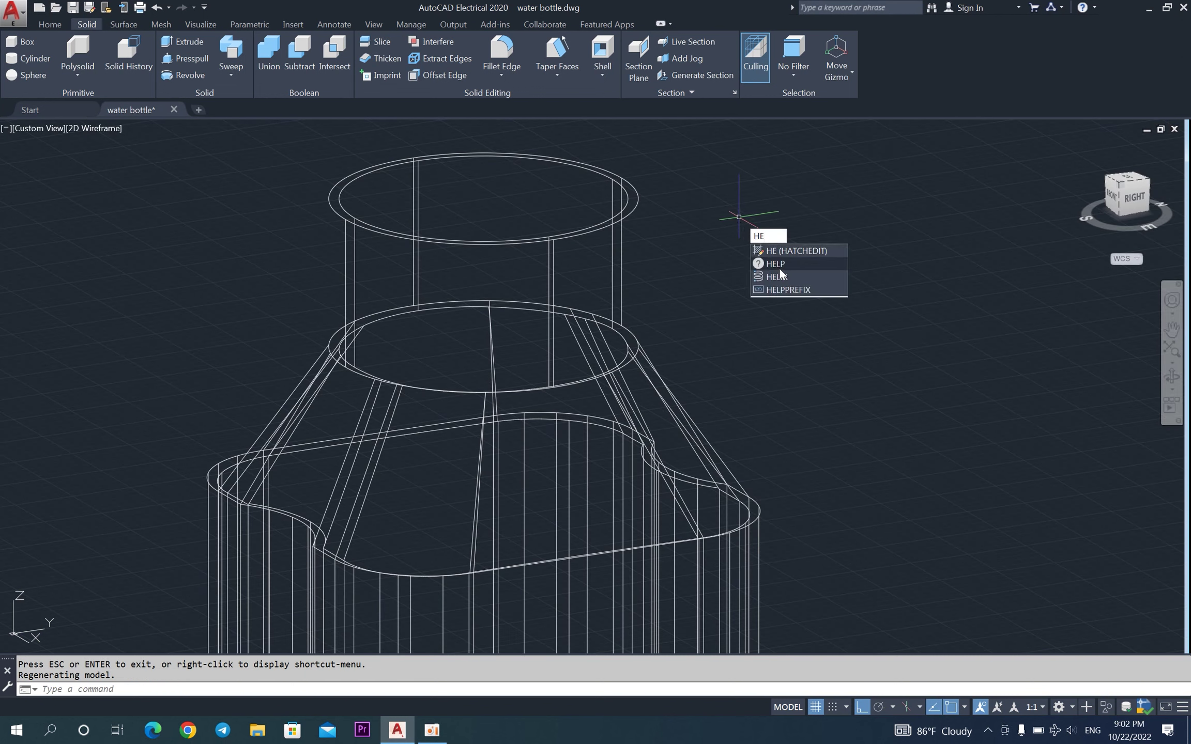
left_click(789, 278)
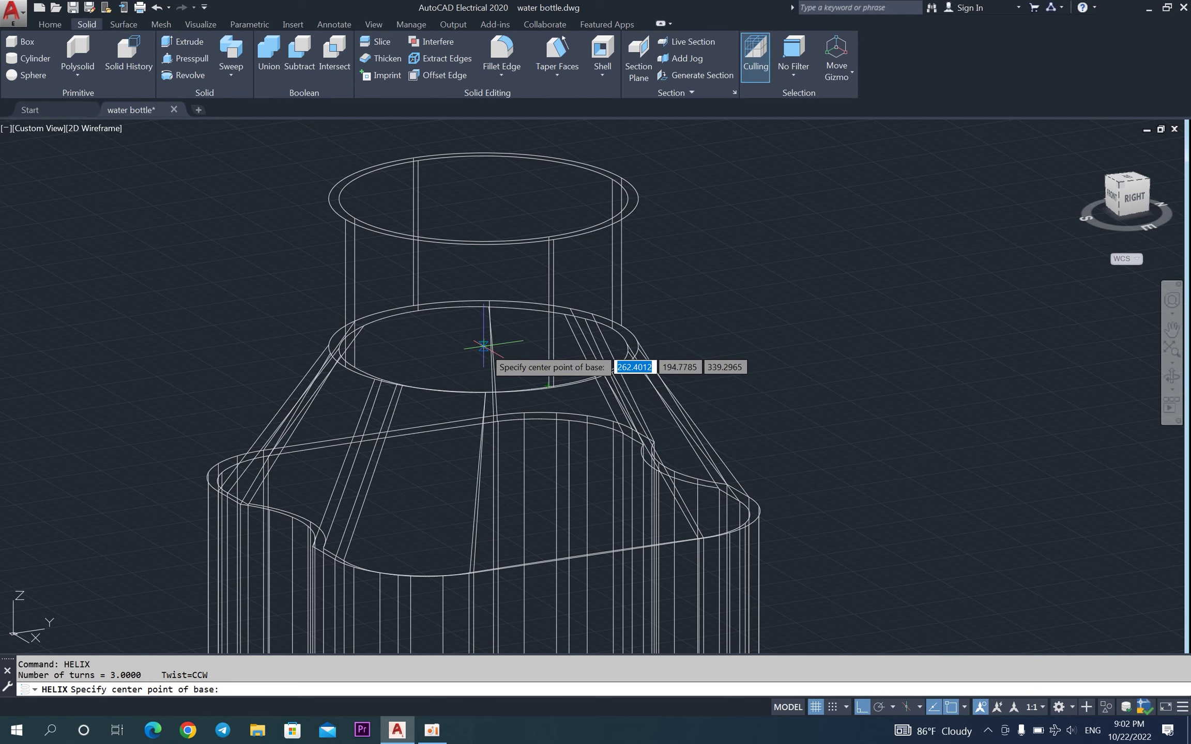
scroll(484, 347, "up", 4)
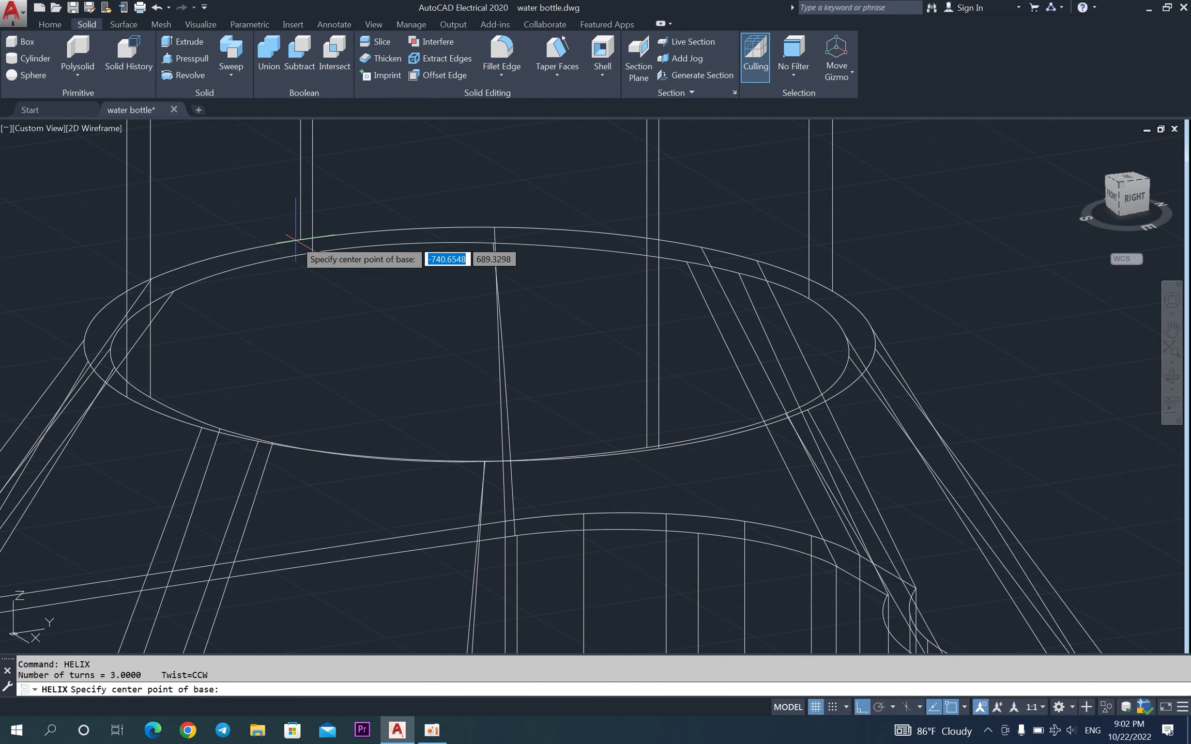
left_click(480, 344)
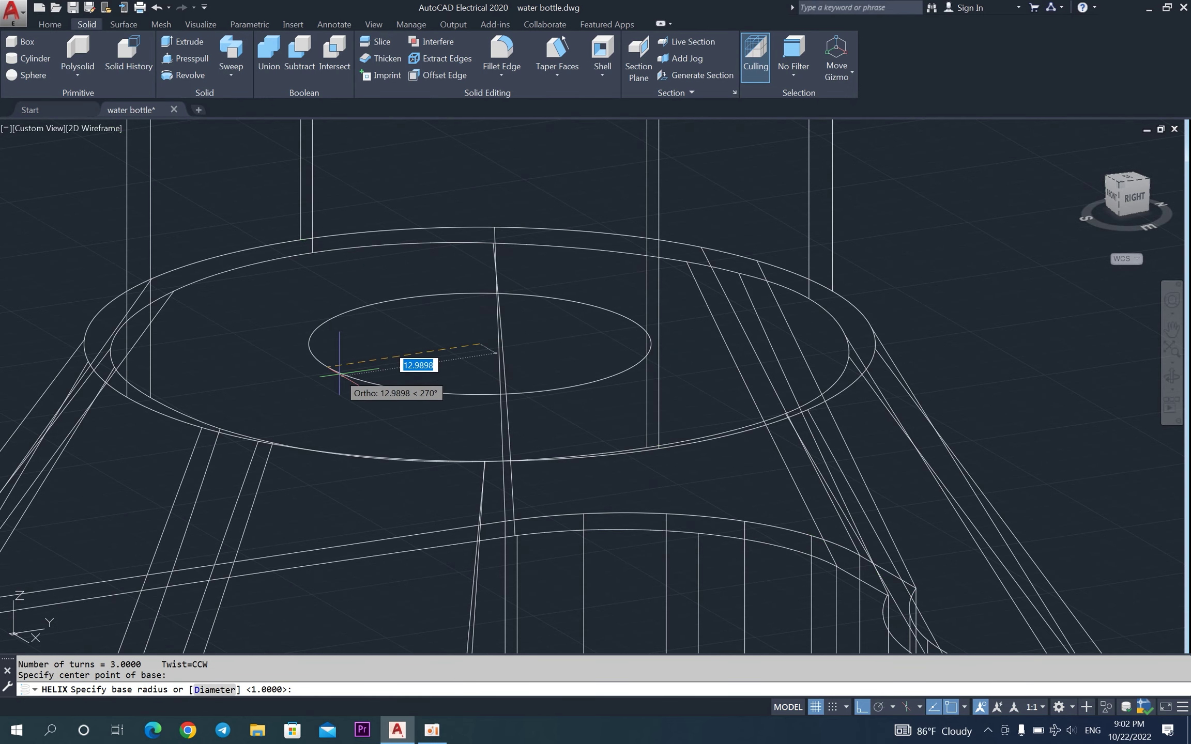
type("d")
key("Return")
type("60")
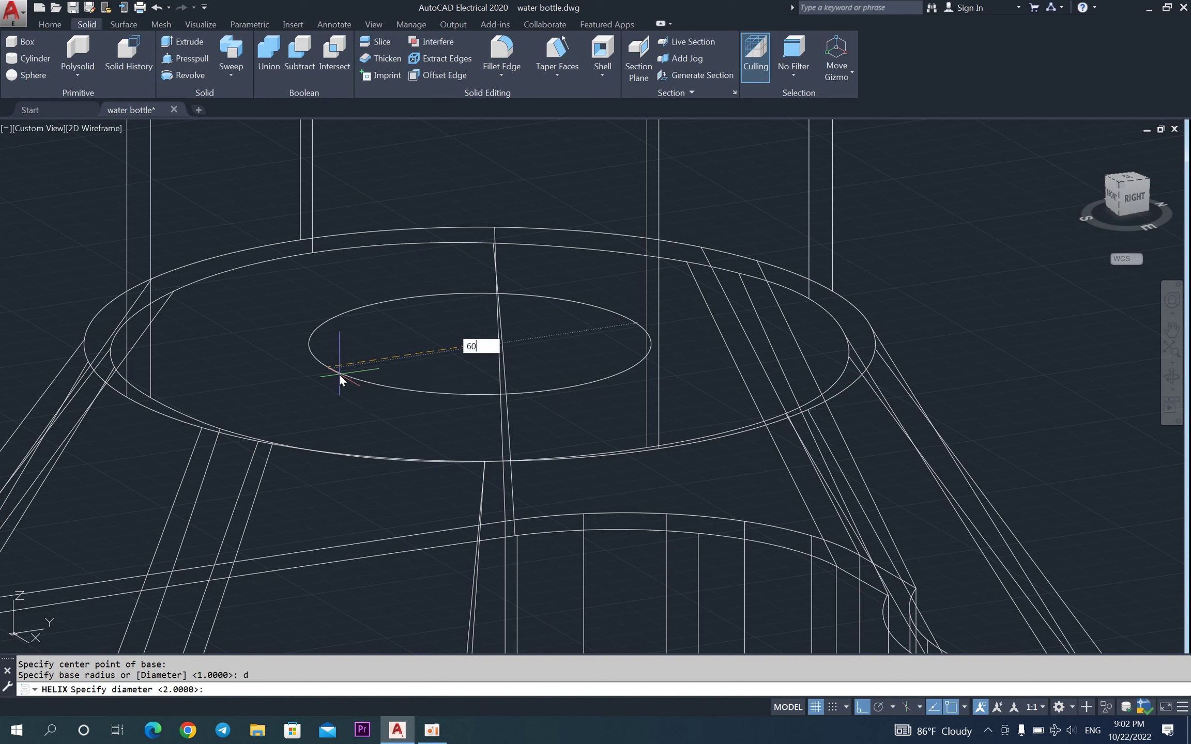
key("Return")
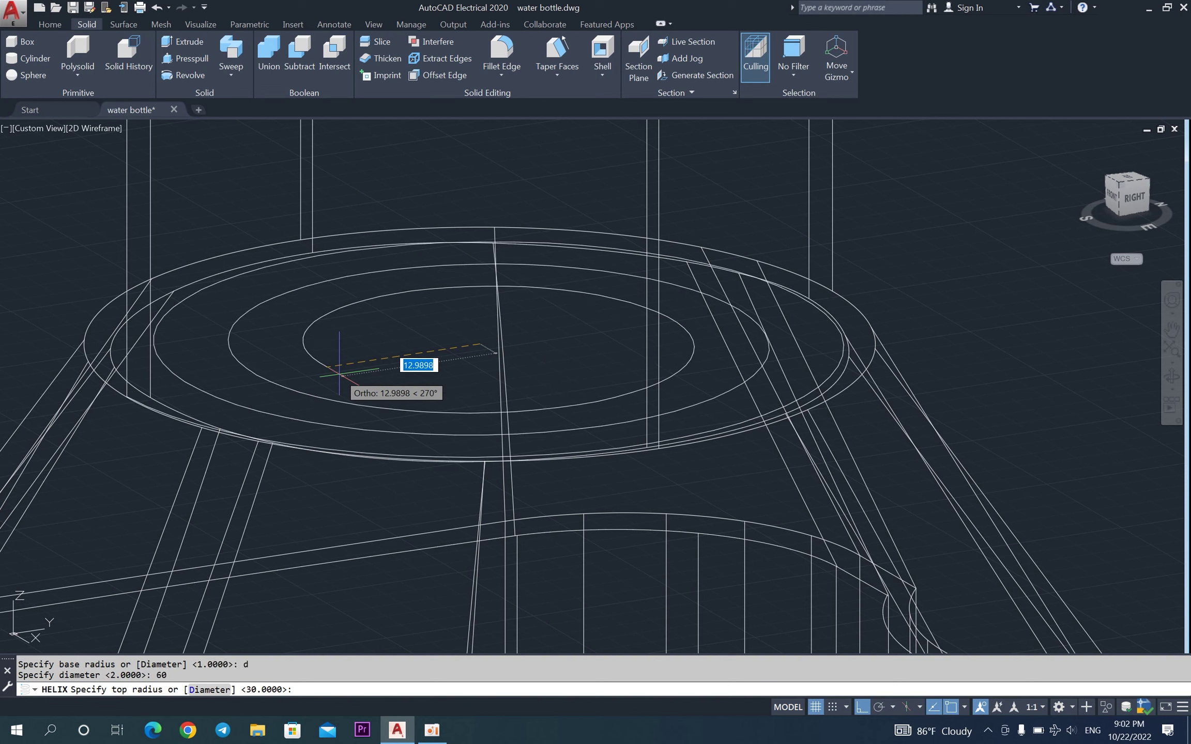
Give the helix a top diameter of 60 and accept its height.
type("d")
key("Return")
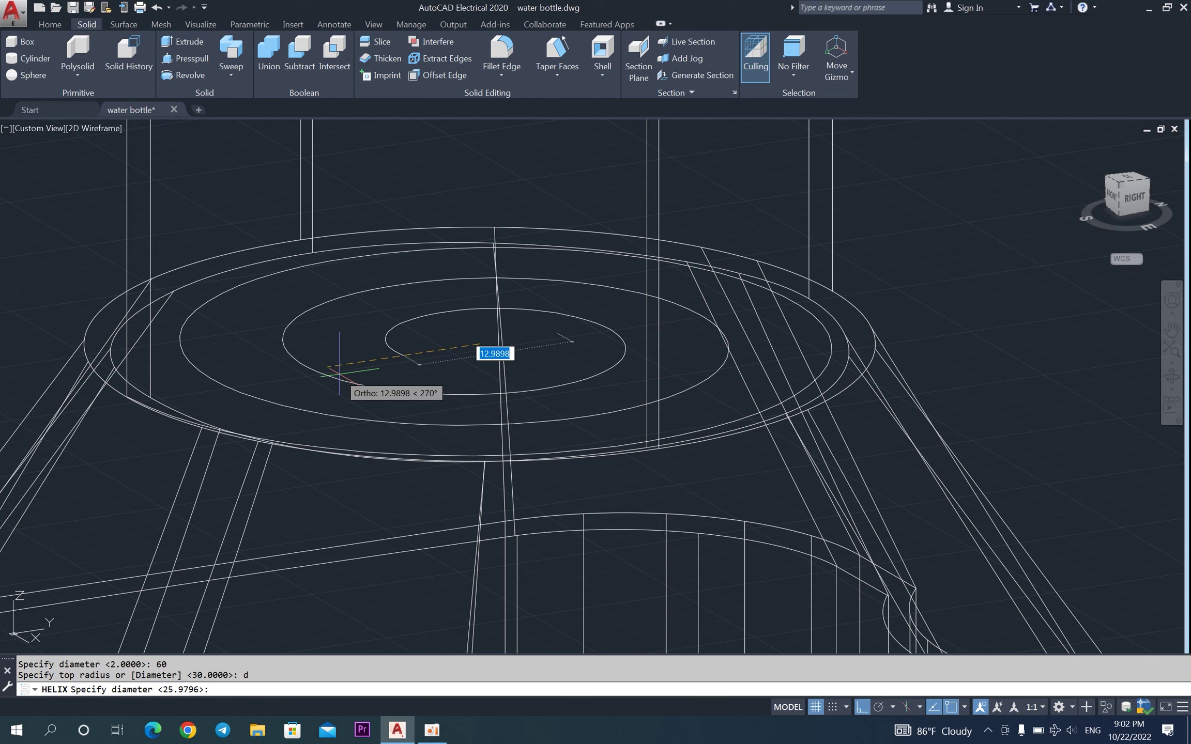
type("60")
key("Return")
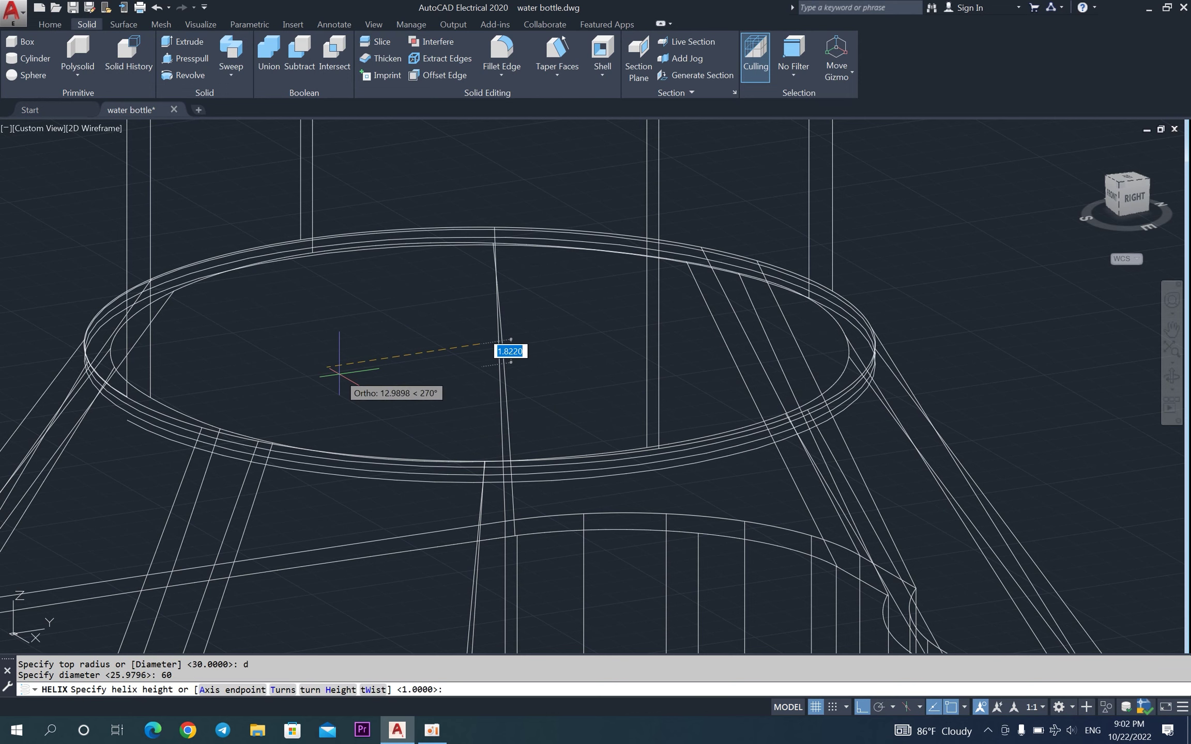
scroll(340, 358, "down", 3)
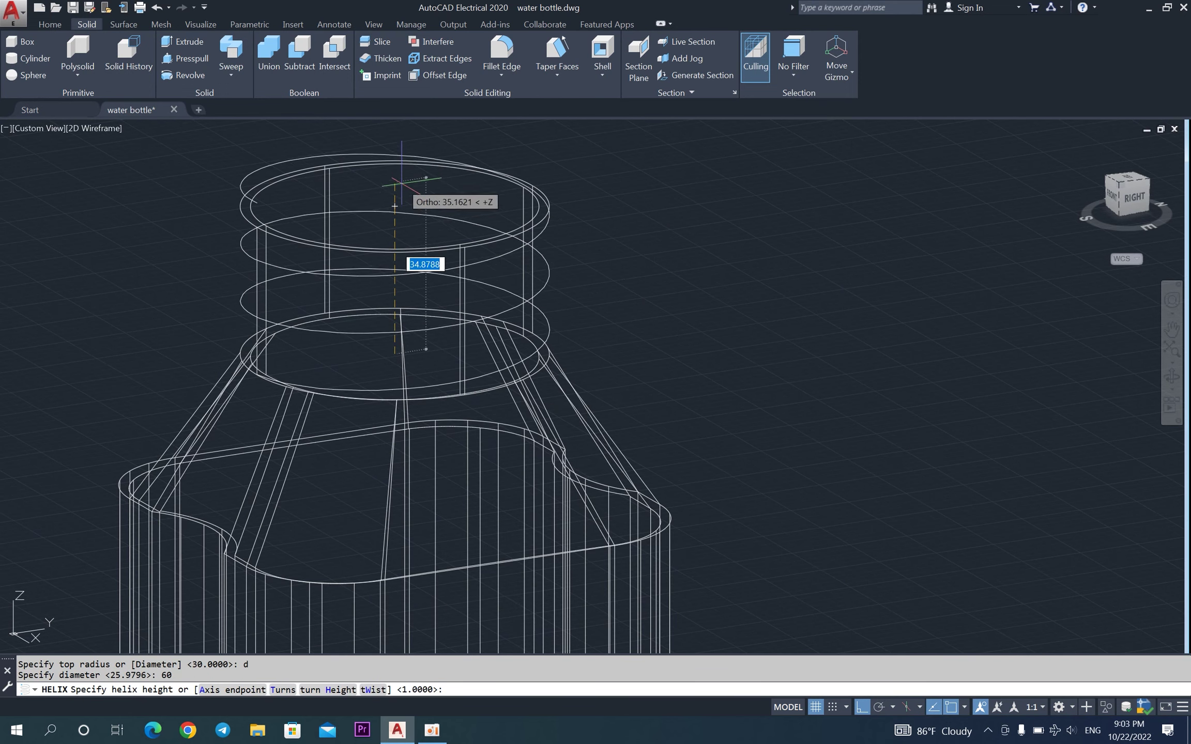
key("Return")
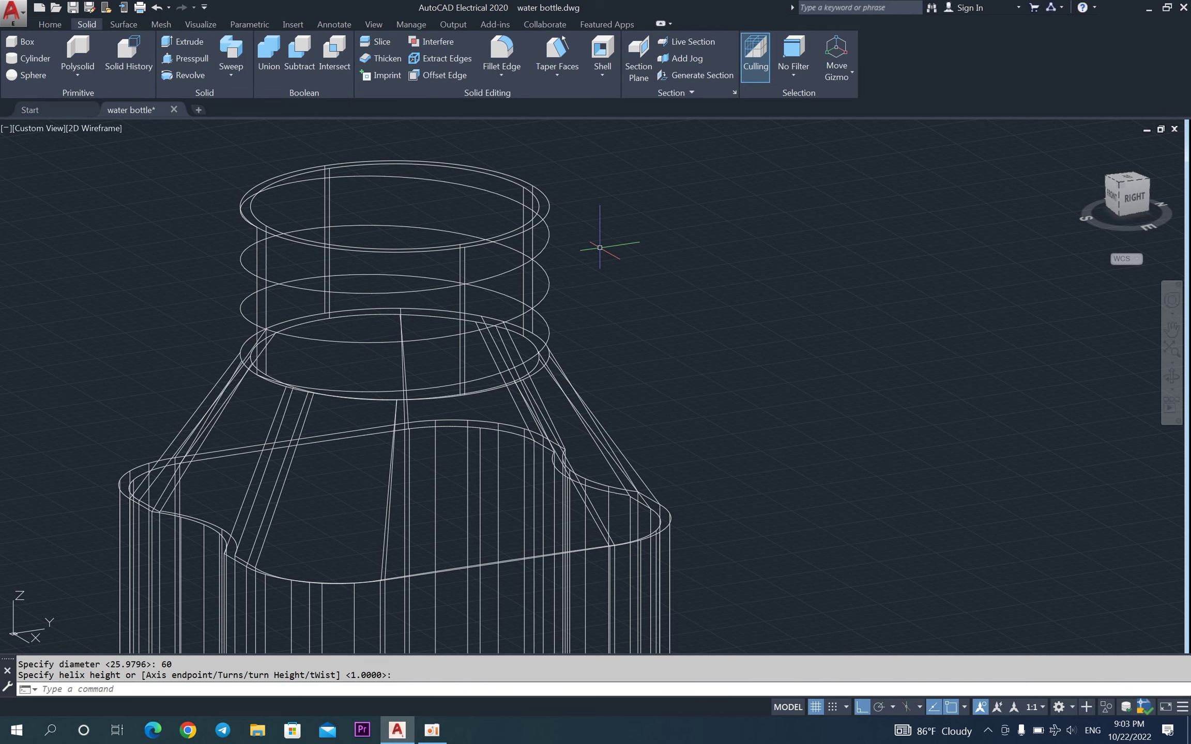
scroll(186, 260, "up", 2)
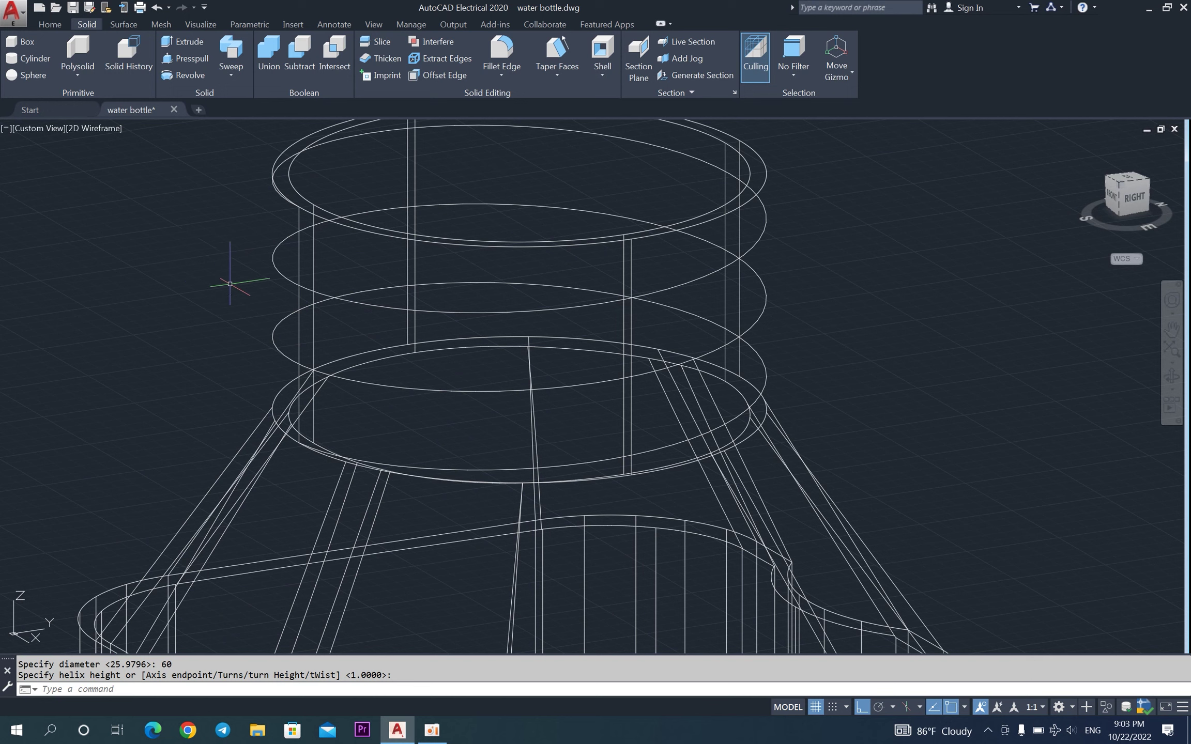
Change the helix Height to 26 in Properties, keeping 3 turns.
left_click(347, 300)
right_click(348, 299)
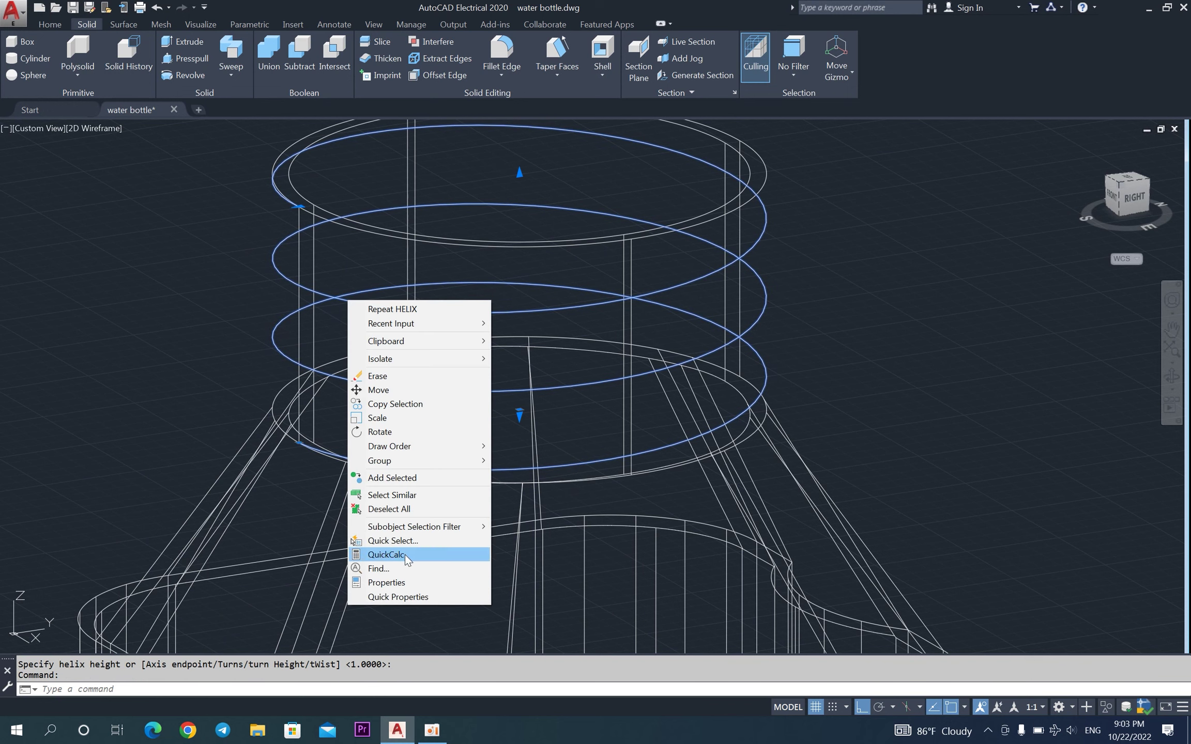
left_click(408, 583)
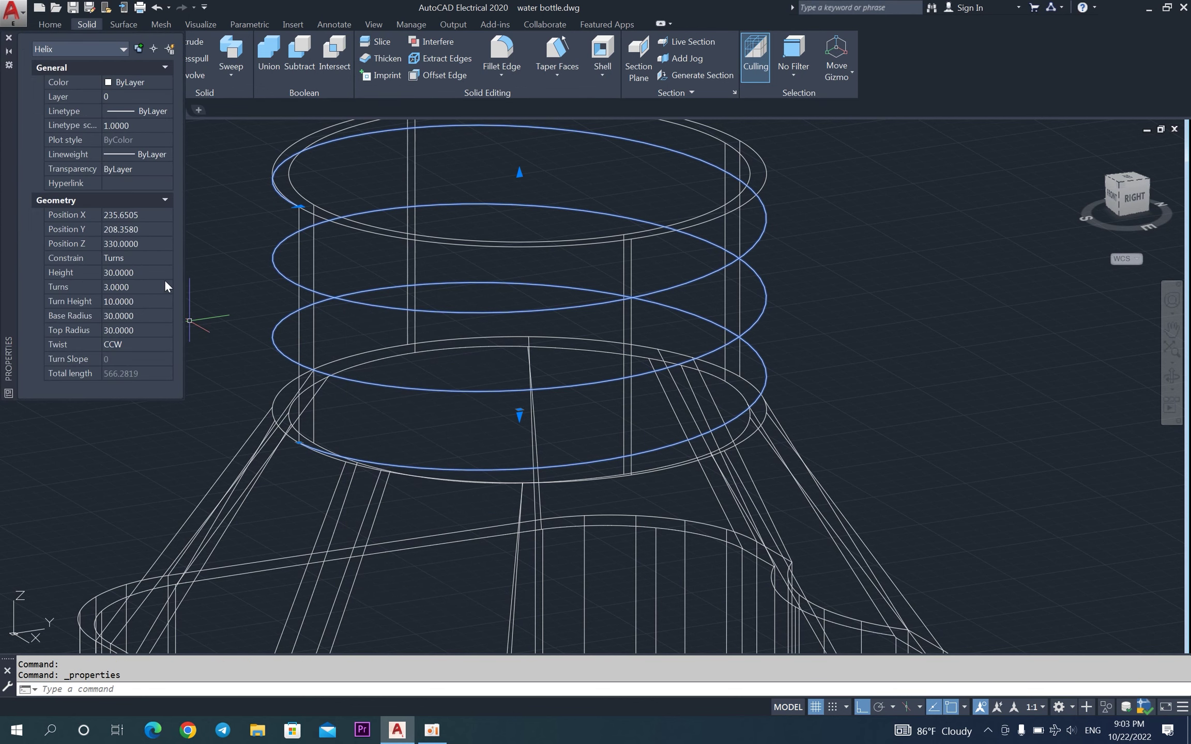
left_click(111, 272)
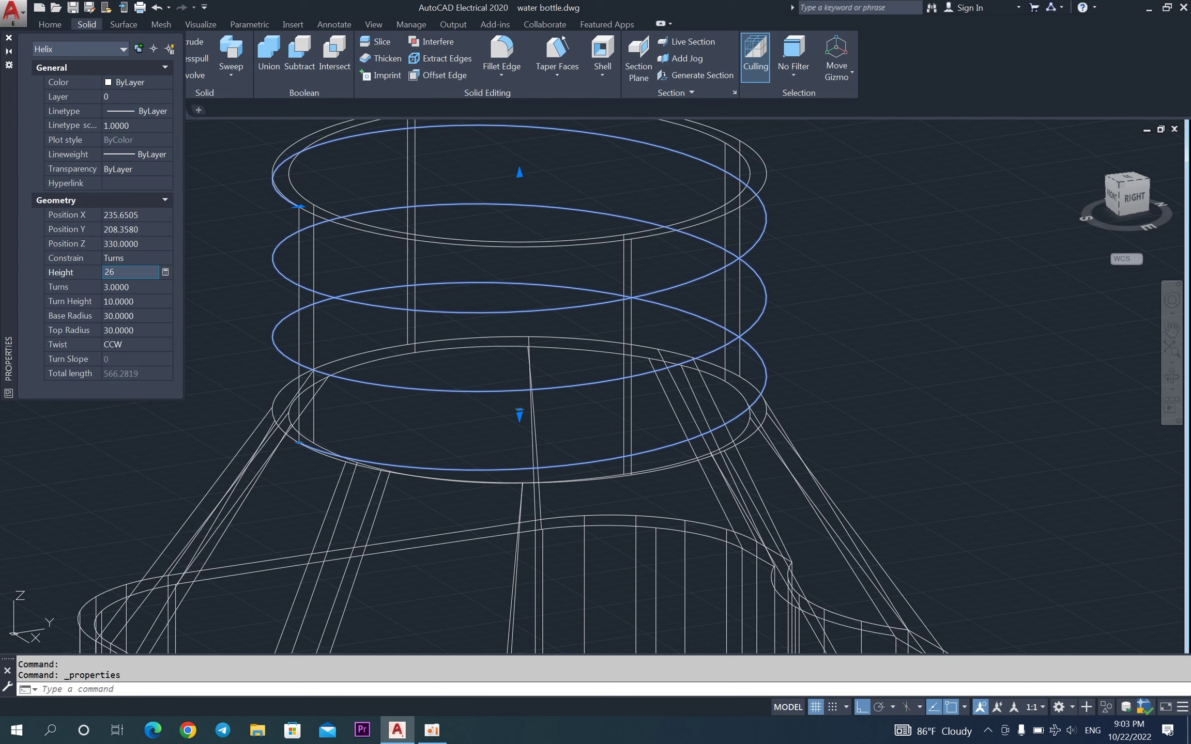
left_click(129, 287)
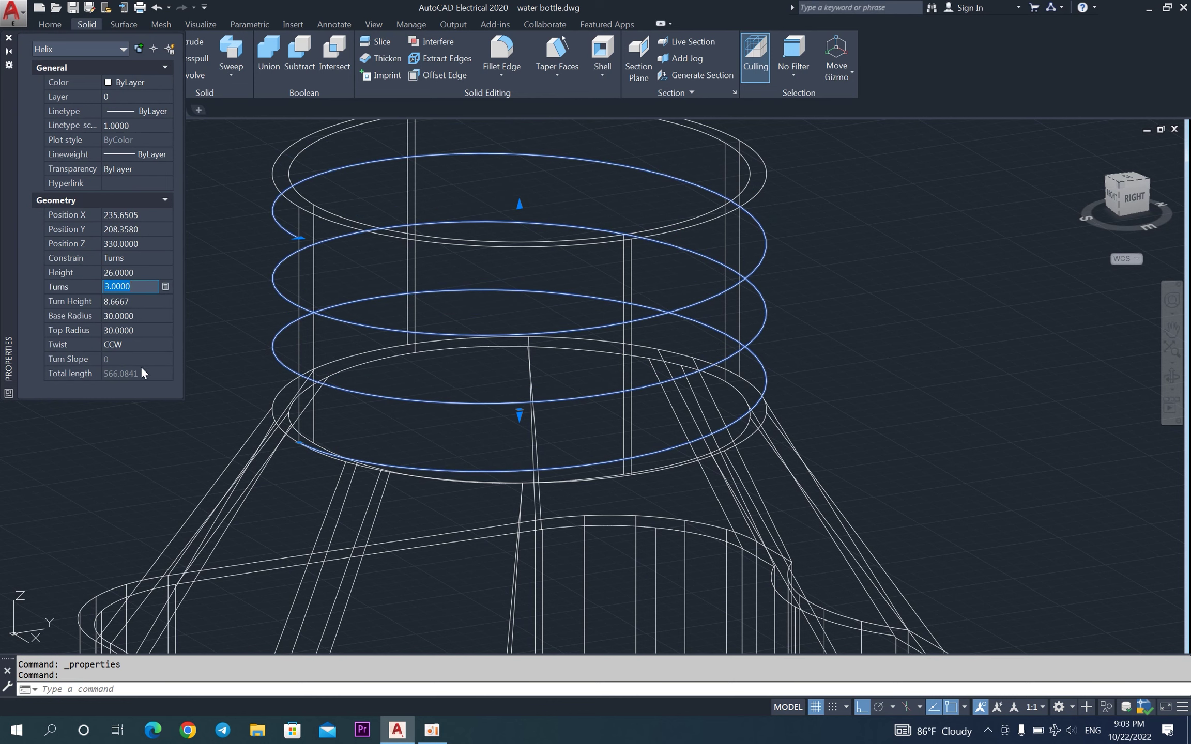
left_click(129, 328)
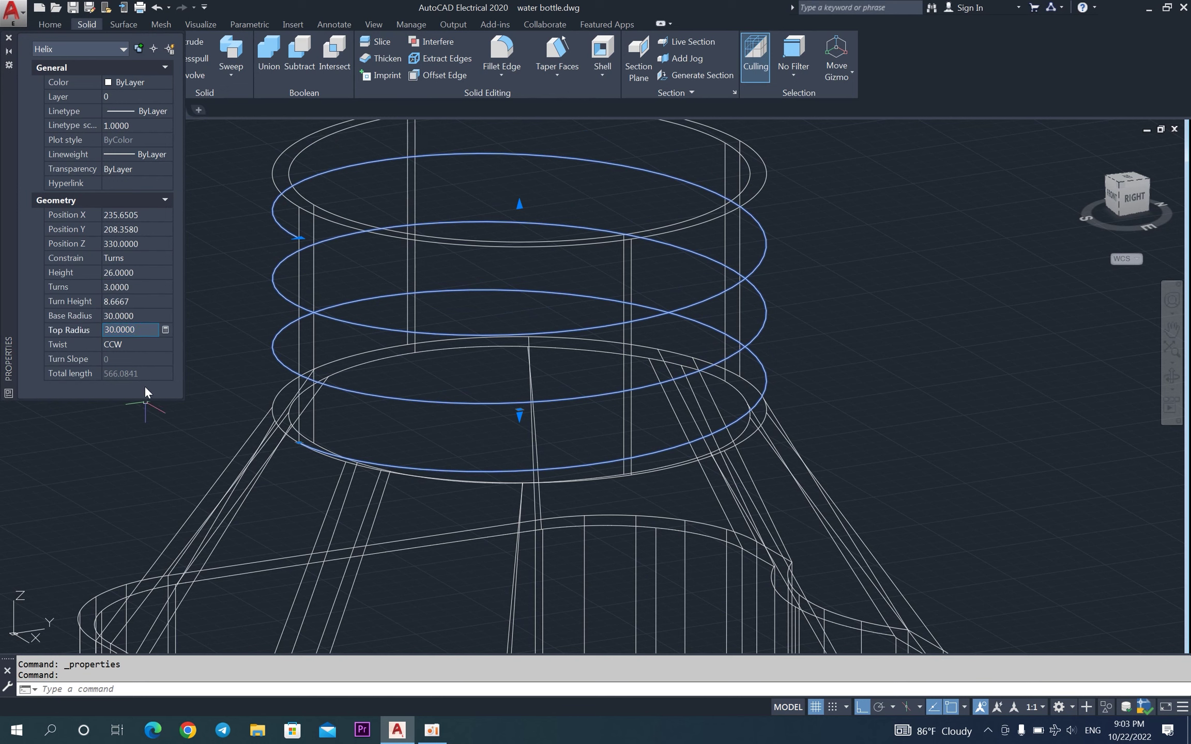
left_click(9, 38)
key("Escape")
scroll(322, 229, "up", 2)
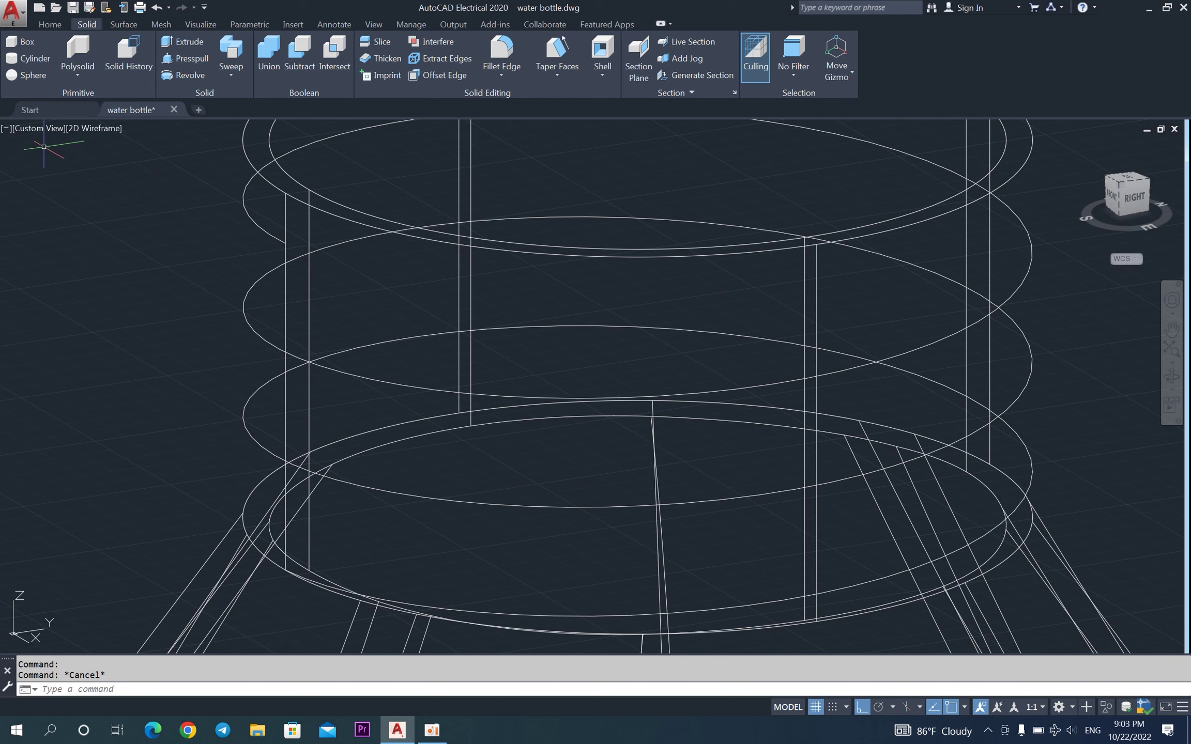
Set the UCS to the Right preset from the Home tab's Coordinates panel.
left_click(50, 25)
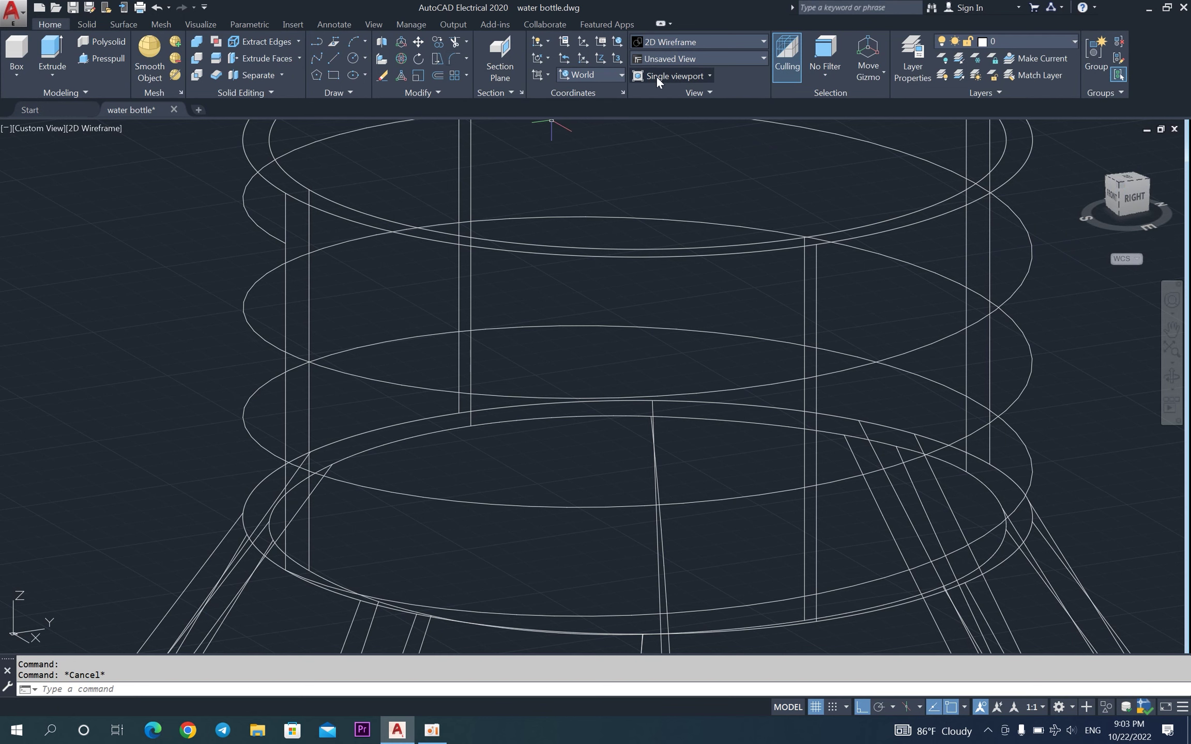
left_click(616, 74)
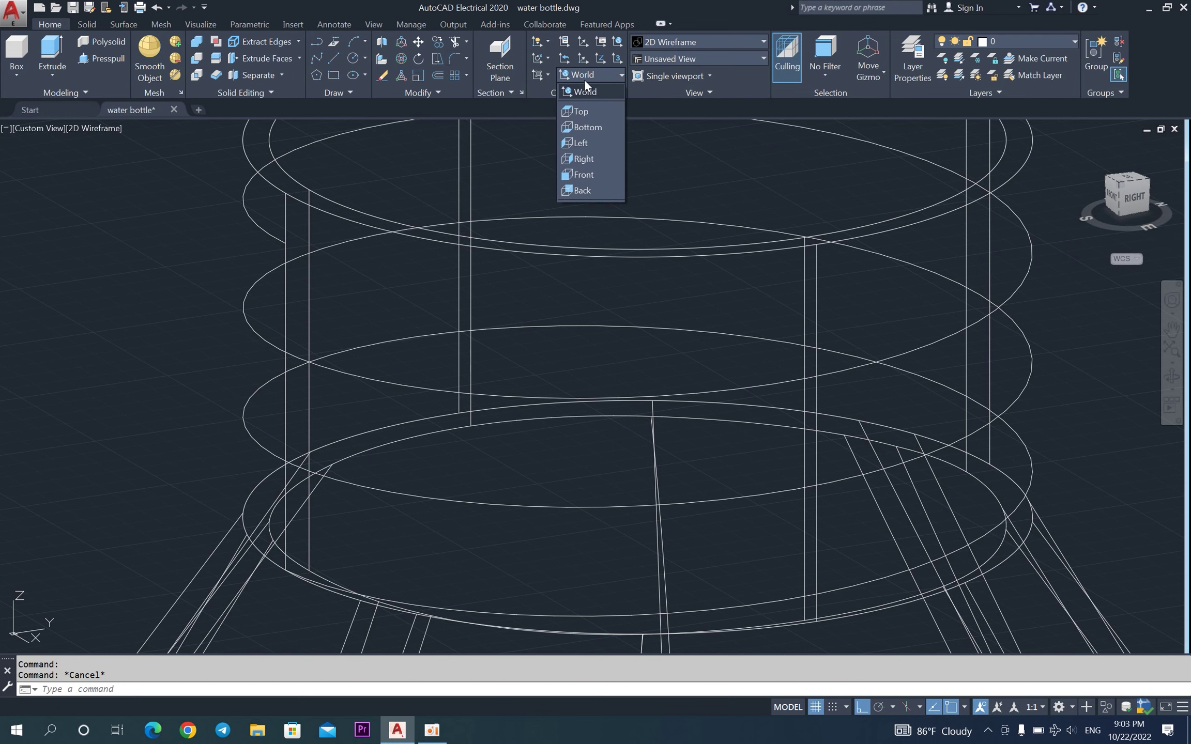
left_click(598, 158)
type("C")
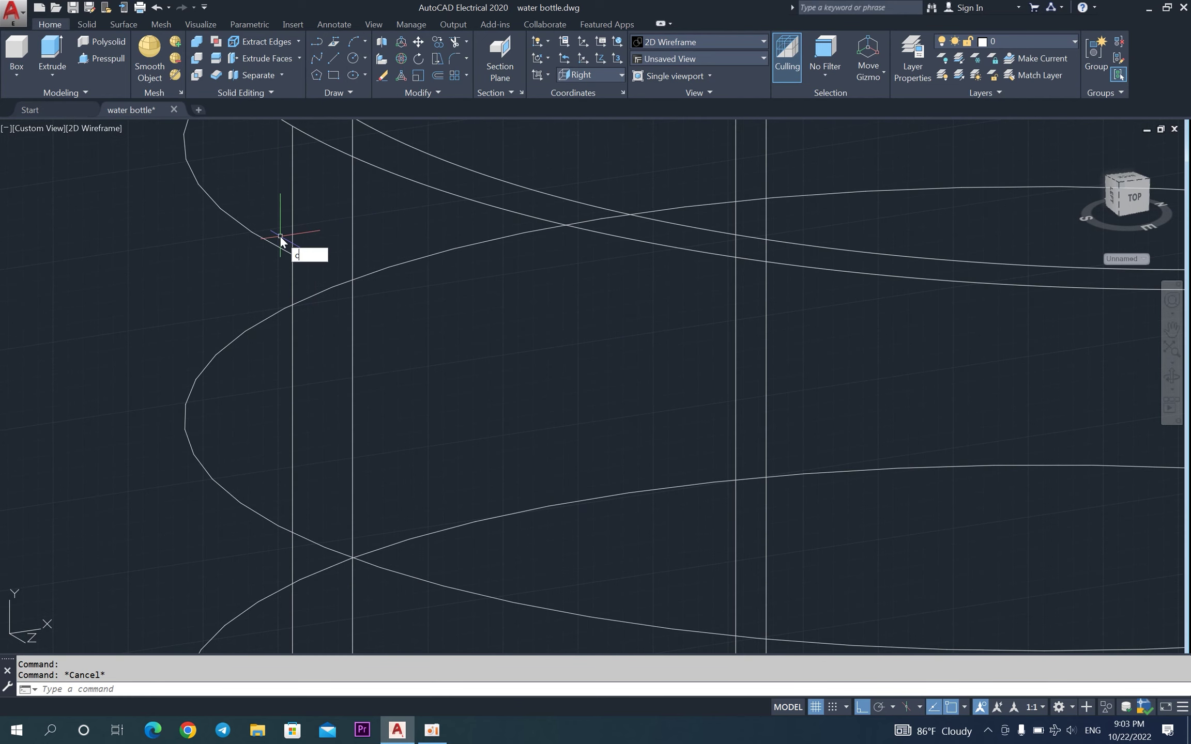
Draw a 3-diameter circle centred on the helix's starting endpoint.
key("Return")
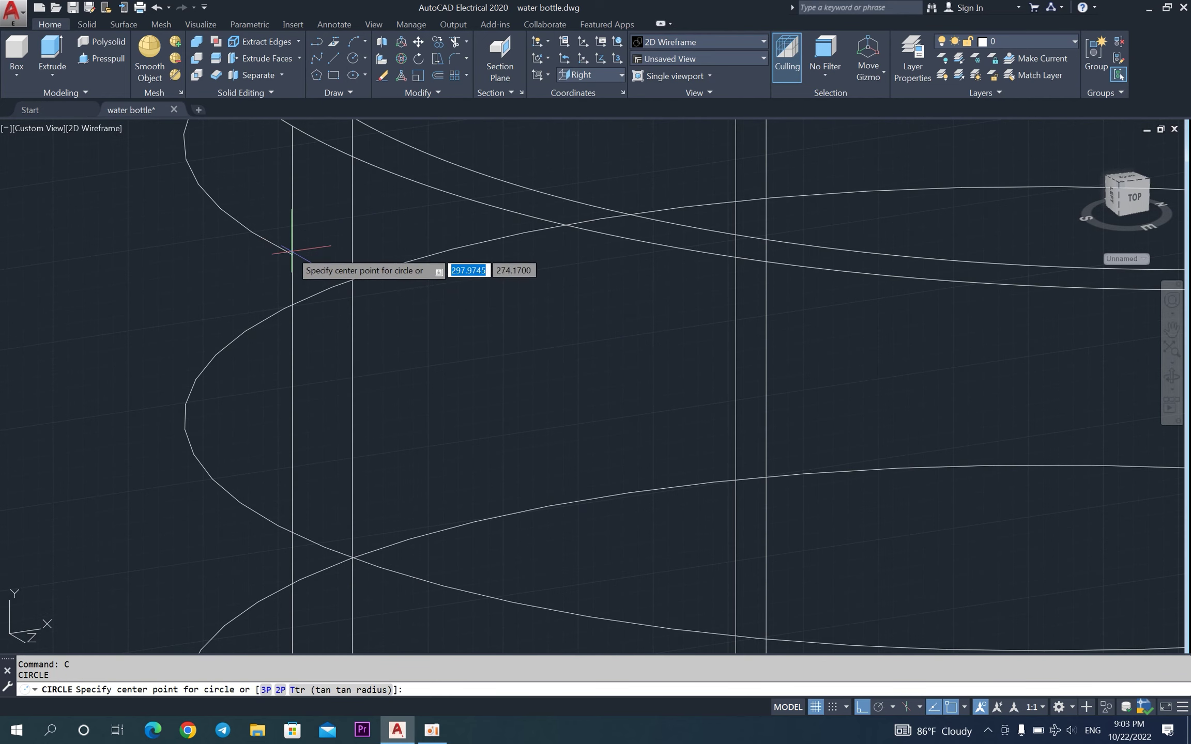
scroll(293, 254, "up", 3)
left_click(295, 263)
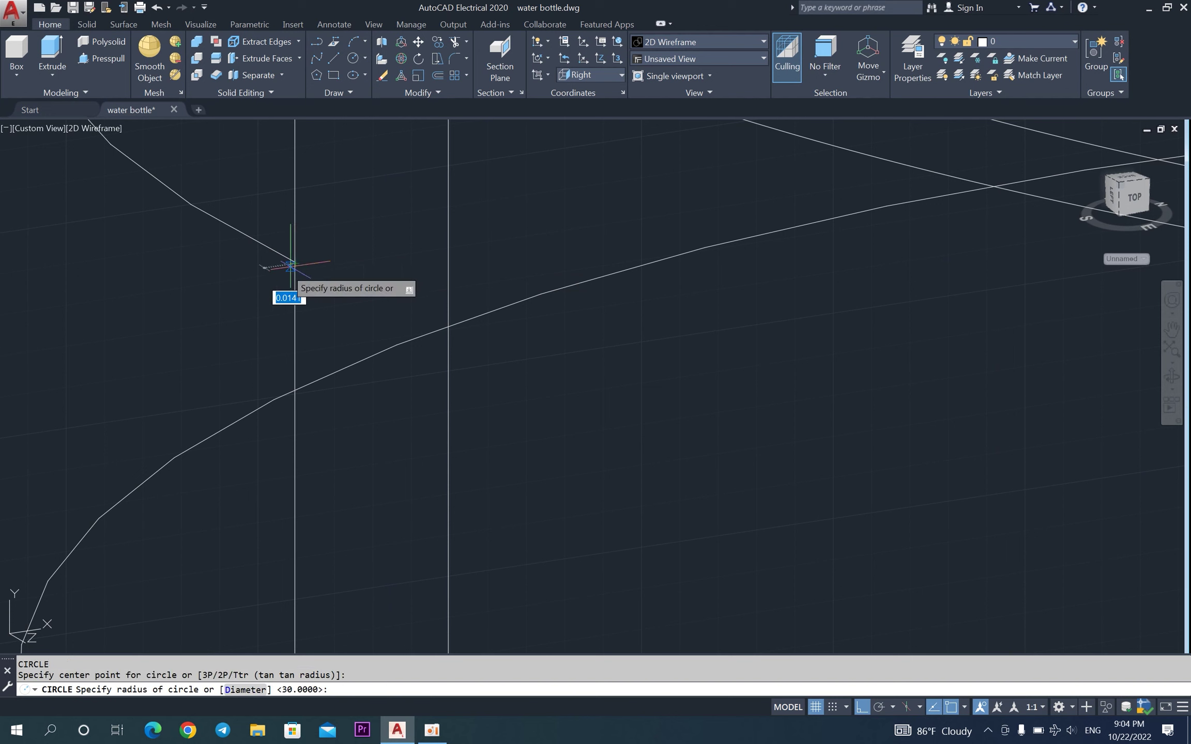
type("d")
key("Return")
type("3")
key("Return")
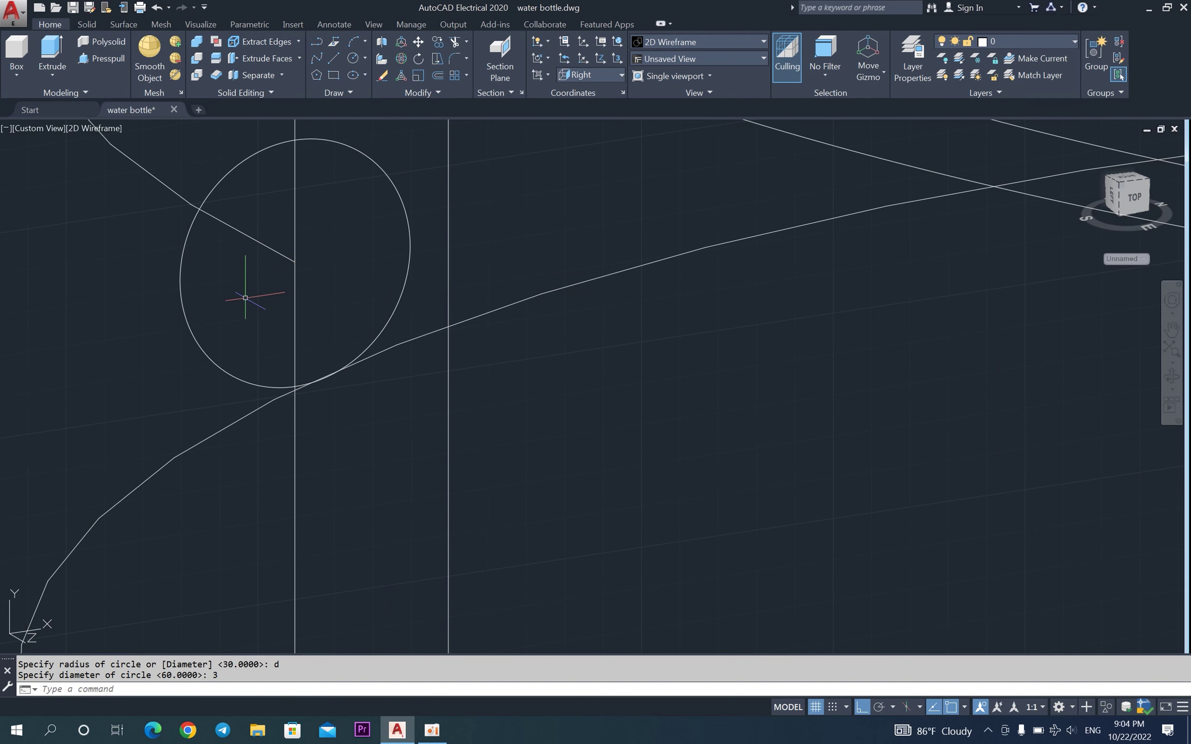
Orbit the view to see the bottle neck at an angle.
scroll(245, 298, "down", 2)
scroll(253, 266, "down", 5)
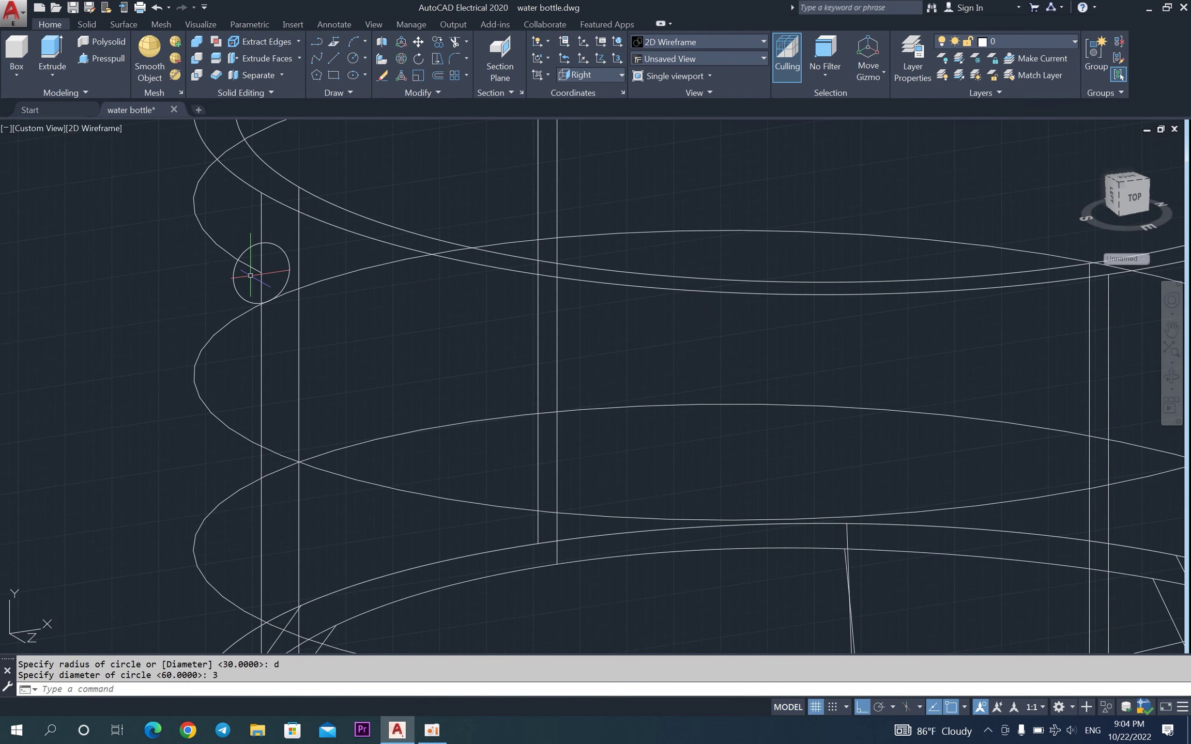
scroll(255, 271, "down", 4)
left_click(1171, 377)
mouse_move(678, 353)
left_mouse_down()
mouse_move(688, 367)
mouse_move(791, 335)
mouse_move(842, 343)
mouse_move(599, 356)
mouse_move(784, 369)
mouse_move(922, 416)
mouse_move(660, 394)
mouse_move(670, 381)
left_mouse_up()
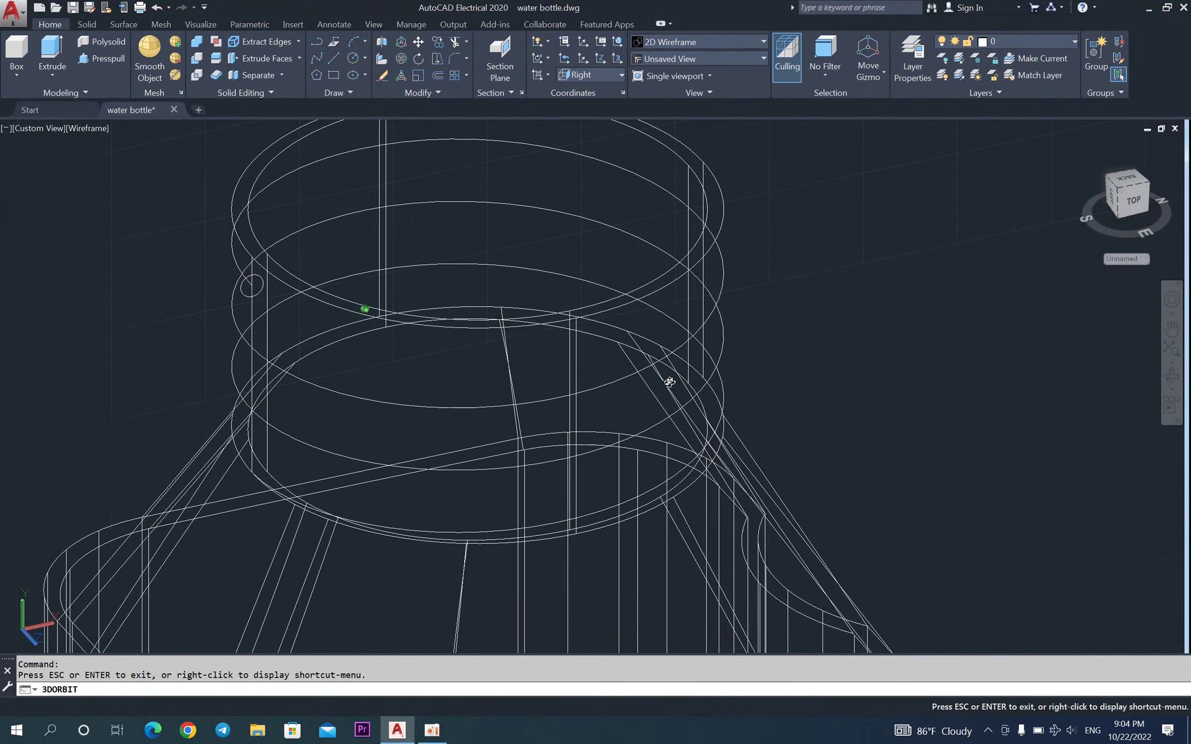
right_click(191, 249)
left_click(178, 248)
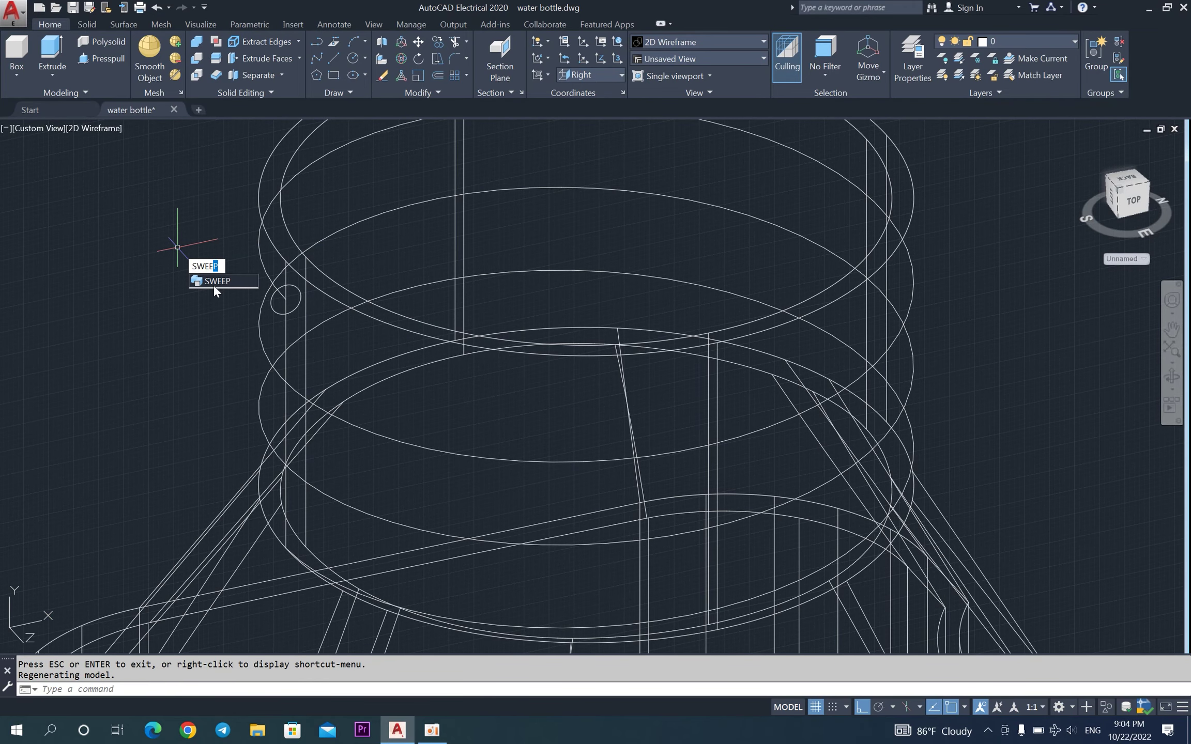
Sweep the small circle along the helix to form the neck thread.
key("Return")
left_click(284, 314)
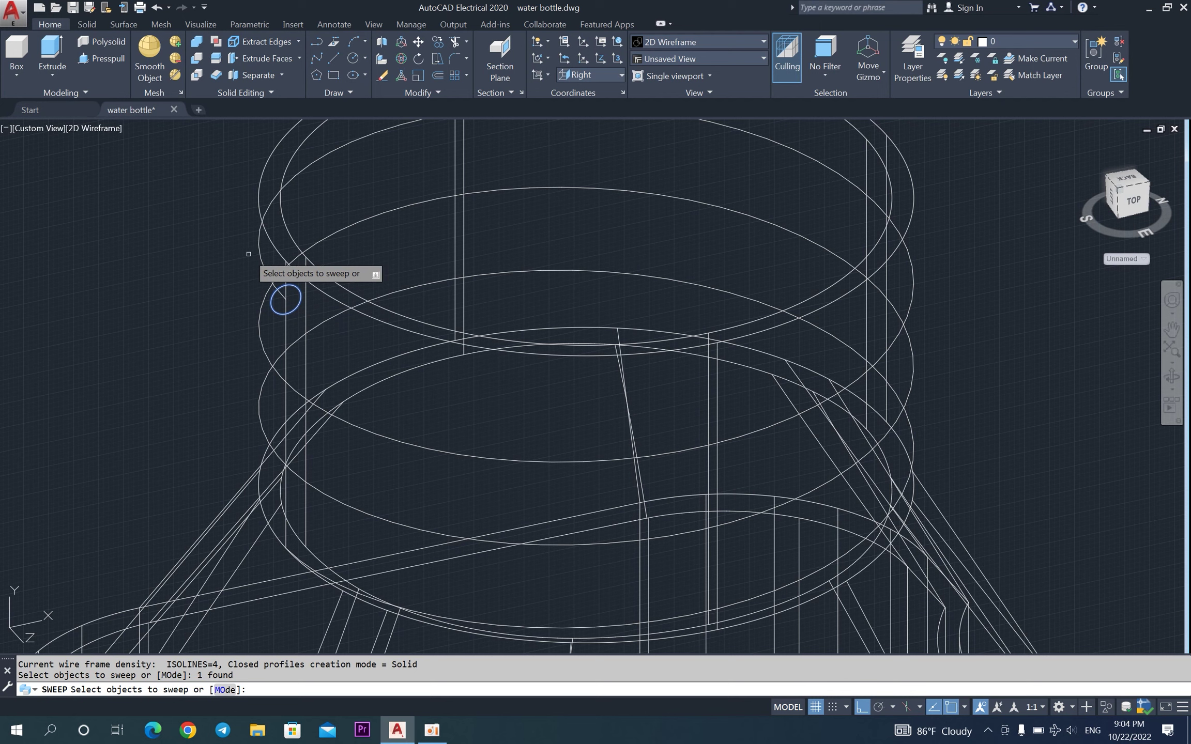
key("Return")
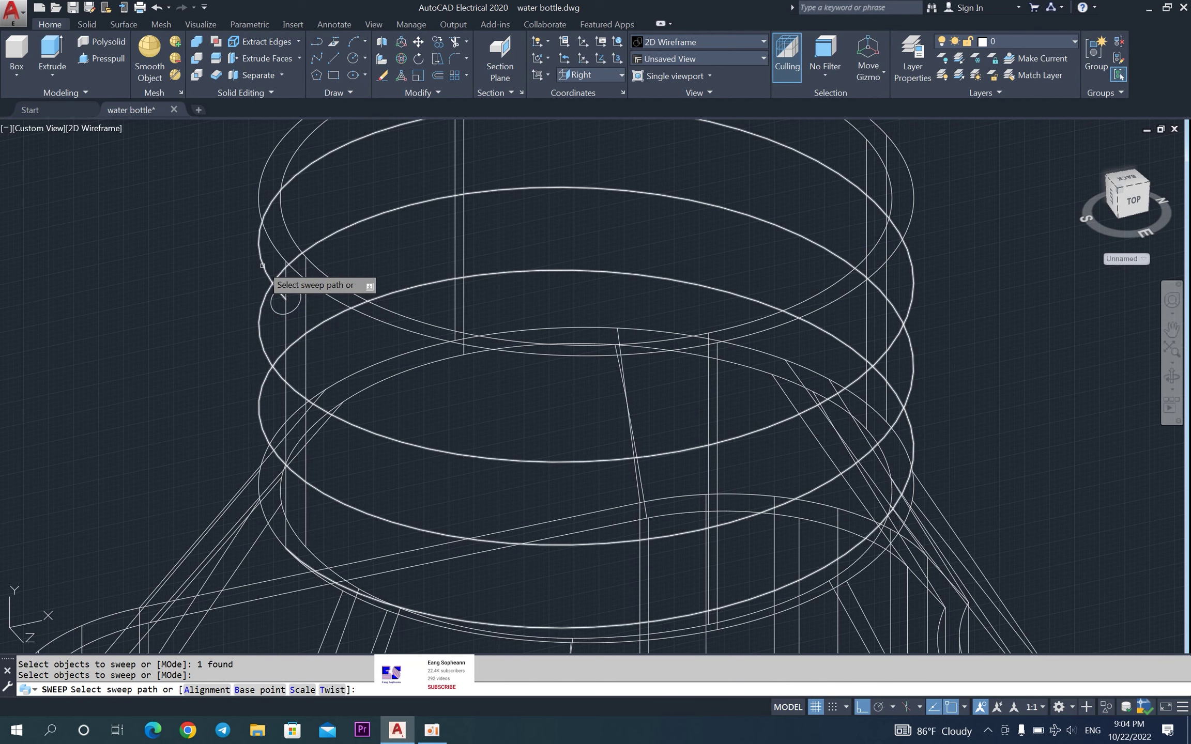
left_click(262, 266)
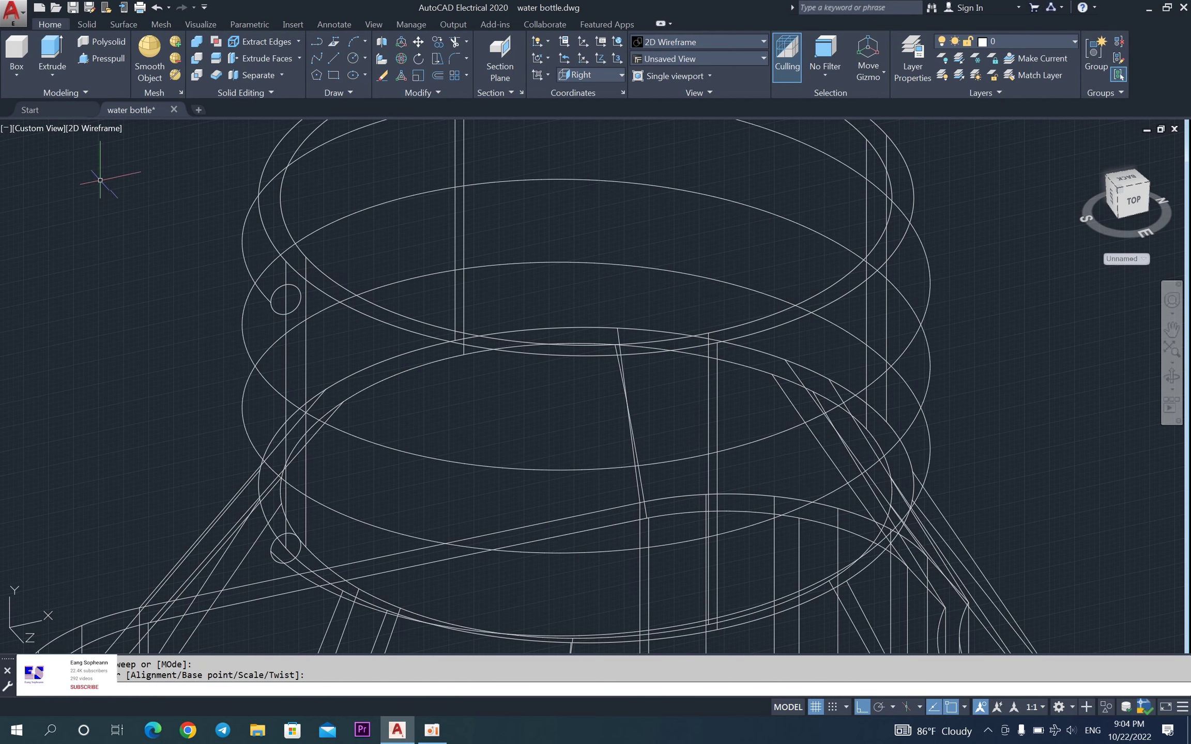
Switch to the Shaded visual style and orbit to view the neck from the side.
left_click(109, 128)
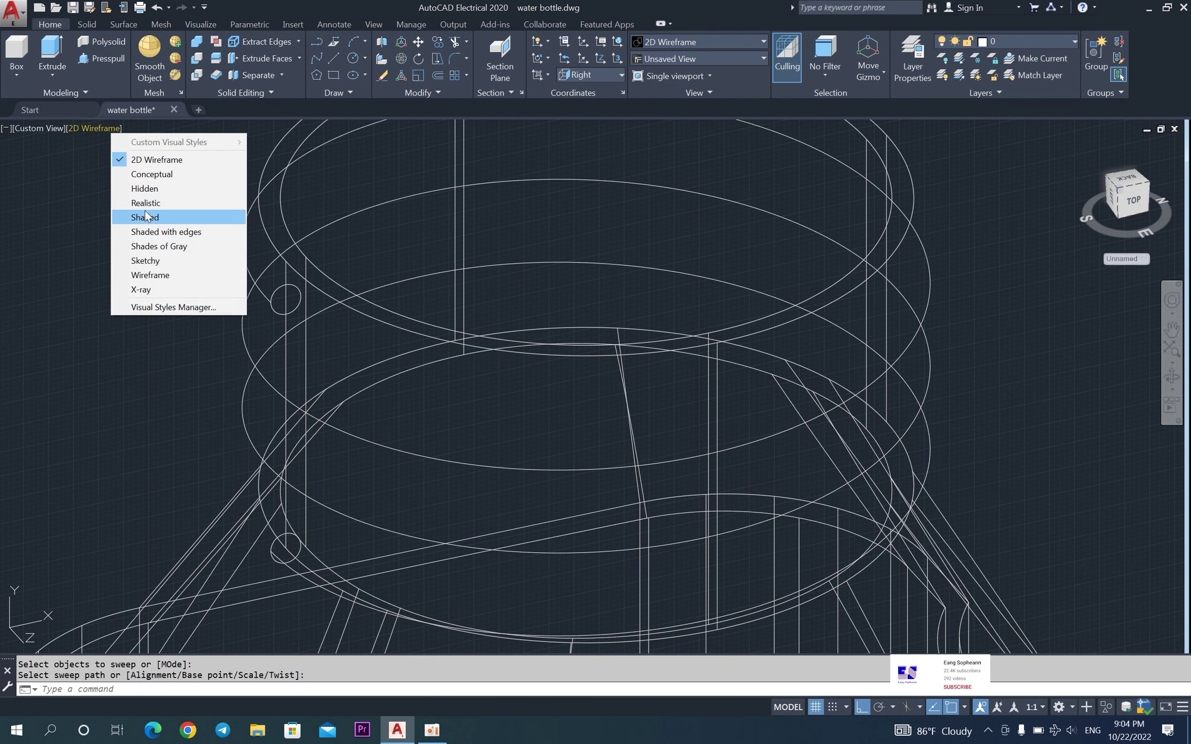
left_click(145, 216)
scroll(168, 225, "down", 2)
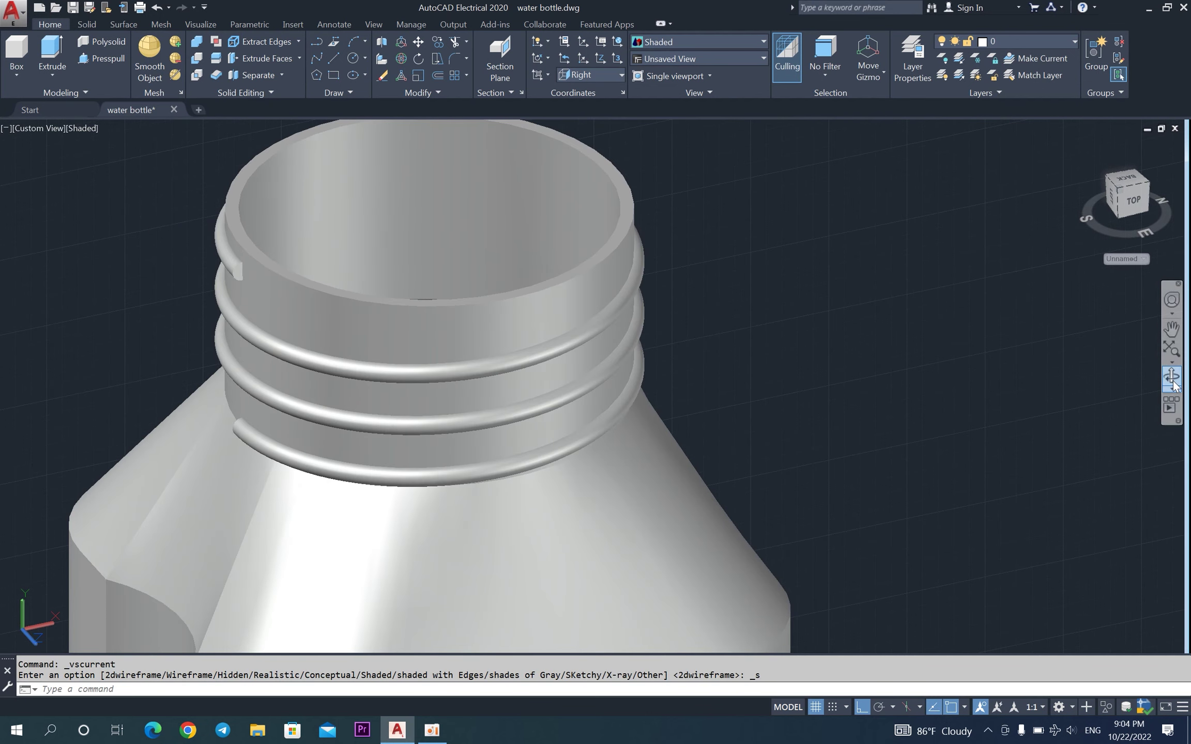
left_click(1171, 377)
mouse_move(684, 391)
left_mouse_down()
mouse_move(691, 316)
mouse_move(867, 327)
mouse_move(287, 341)
mouse_move(332, 281)
mouse_move(394, 274)
mouse_move(407, 300)
mouse_move(375, 300)
mouse_move(562, 228)
left_mouse_up()
right_click(562, 228)
left_click(589, 236)
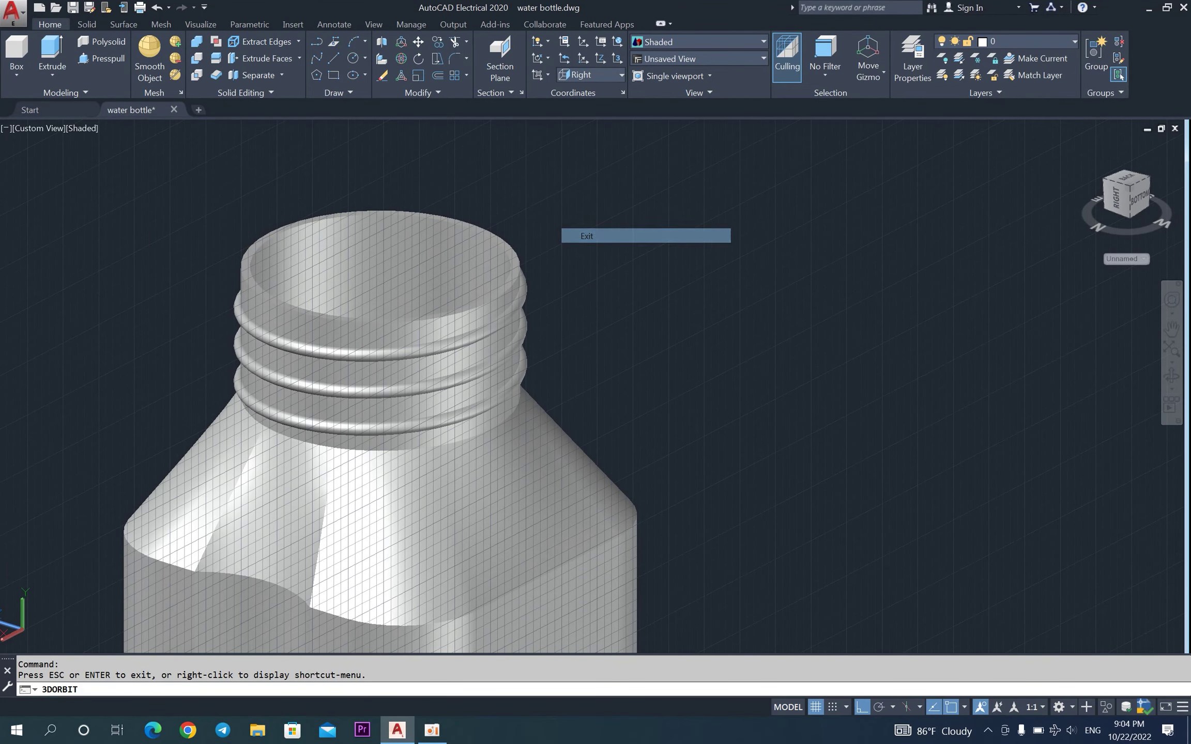
Restore the World coordinate system.
left_click(579, 73)
left_click(583, 90)
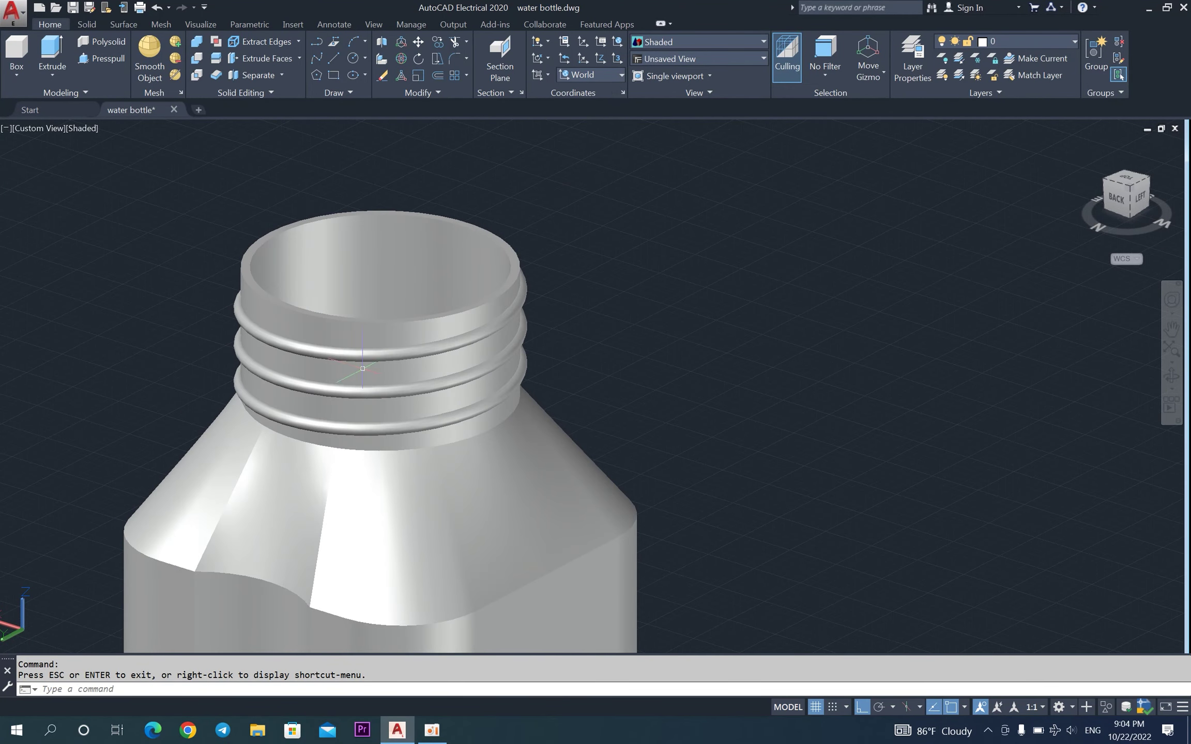
scroll(354, 381, "up", 4)
scroll(355, 380, "down", 3)
Union the bottle body and the thread coil into one solid.
type("u")
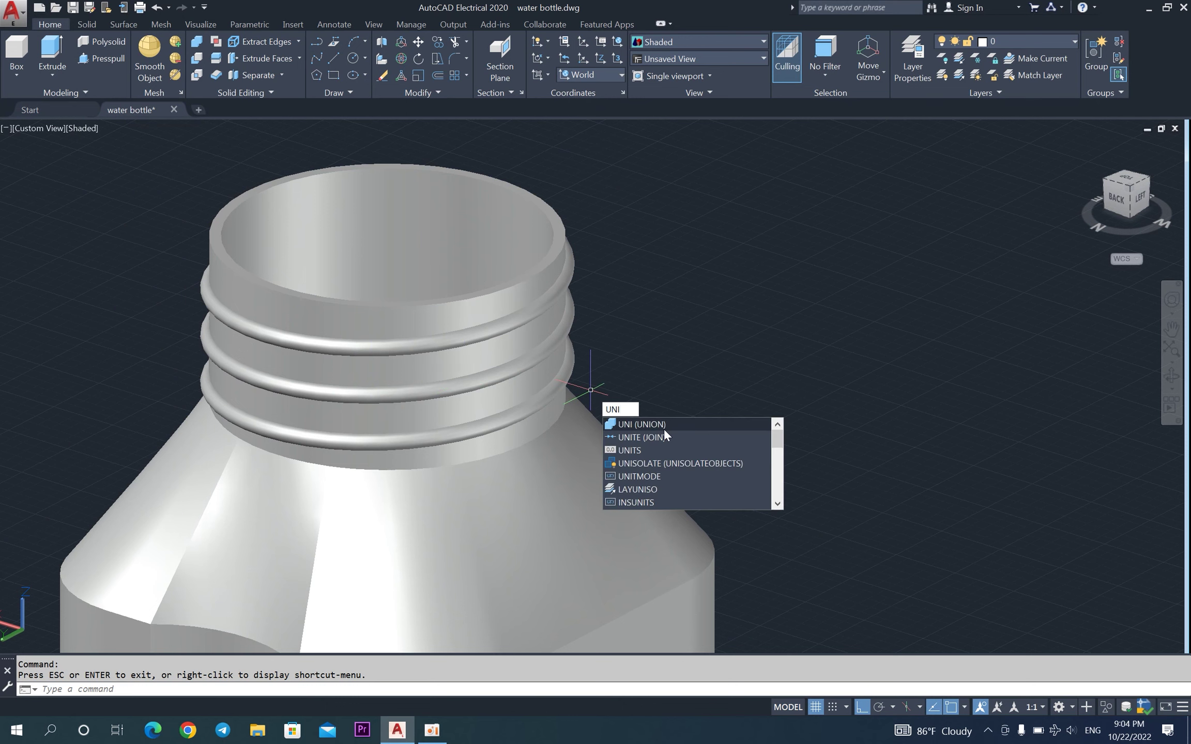
key("Return")
left_click(491, 314)
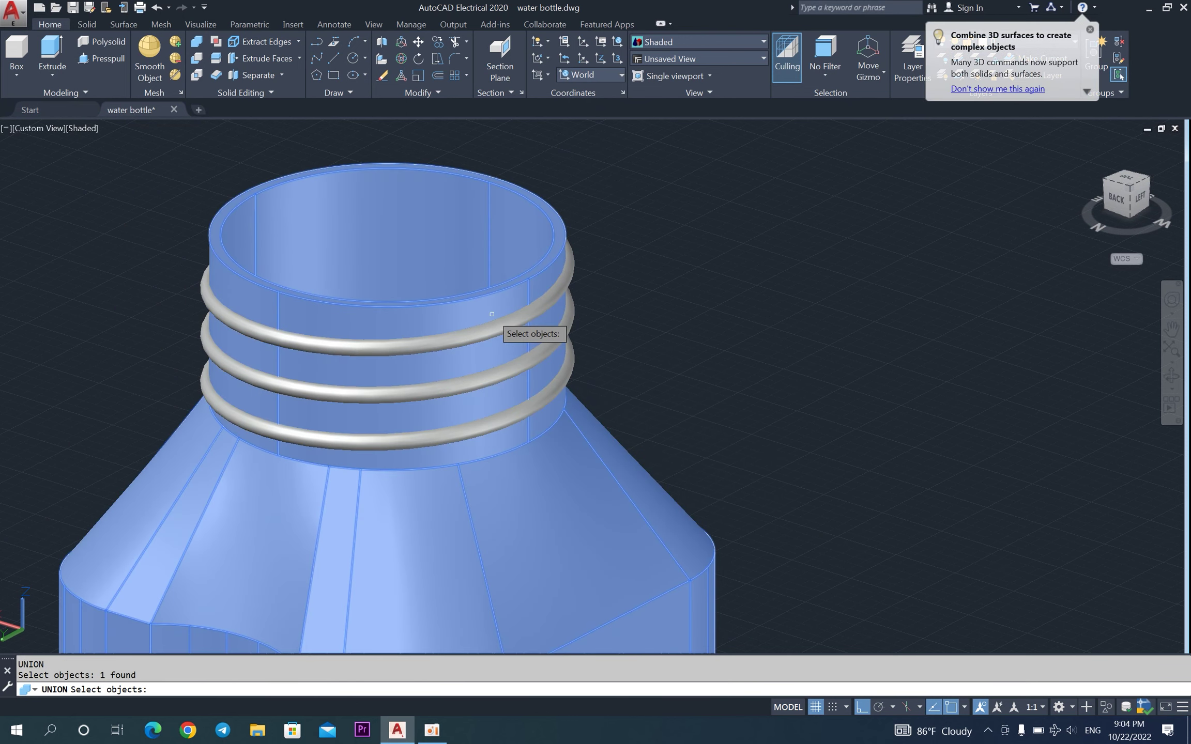
left_click(563, 309)
key("Return")
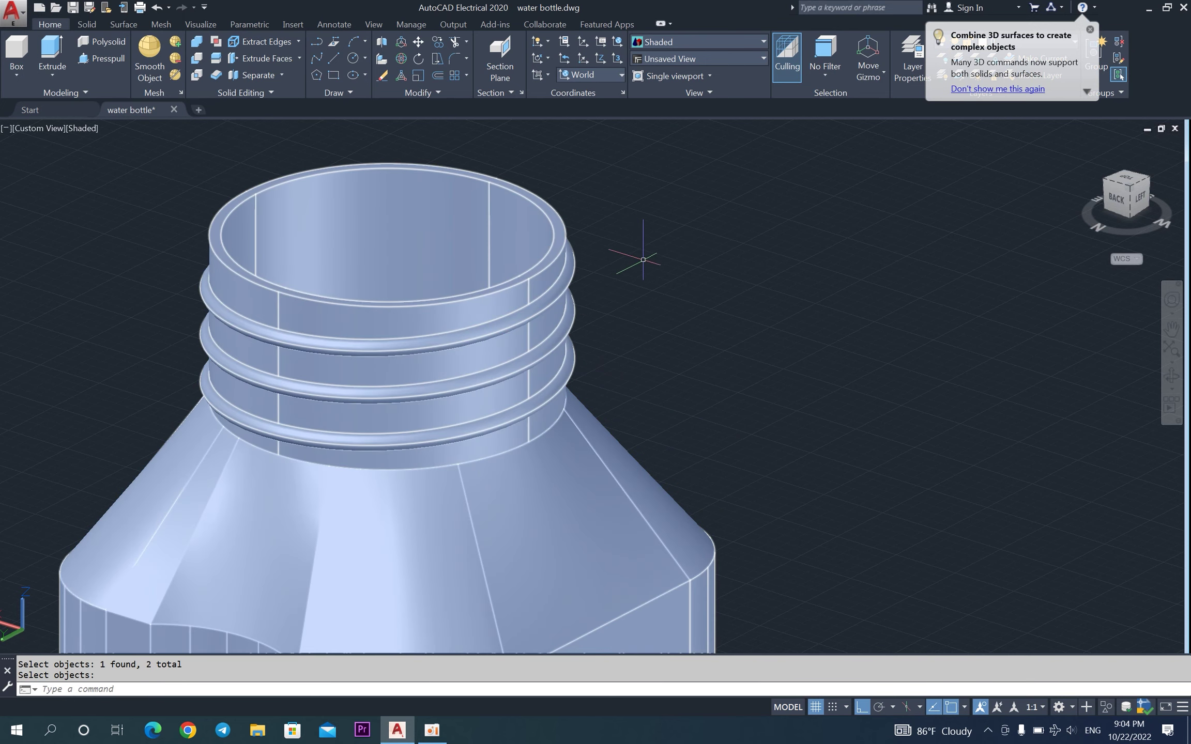
Turn to SW Isometric with the ViewCube, frame the bottle, and select it for moving.
scroll(641, 260, "down", 3)
scroll(641, 260, "down", 1)
scroll(642, 261, "down", 1)
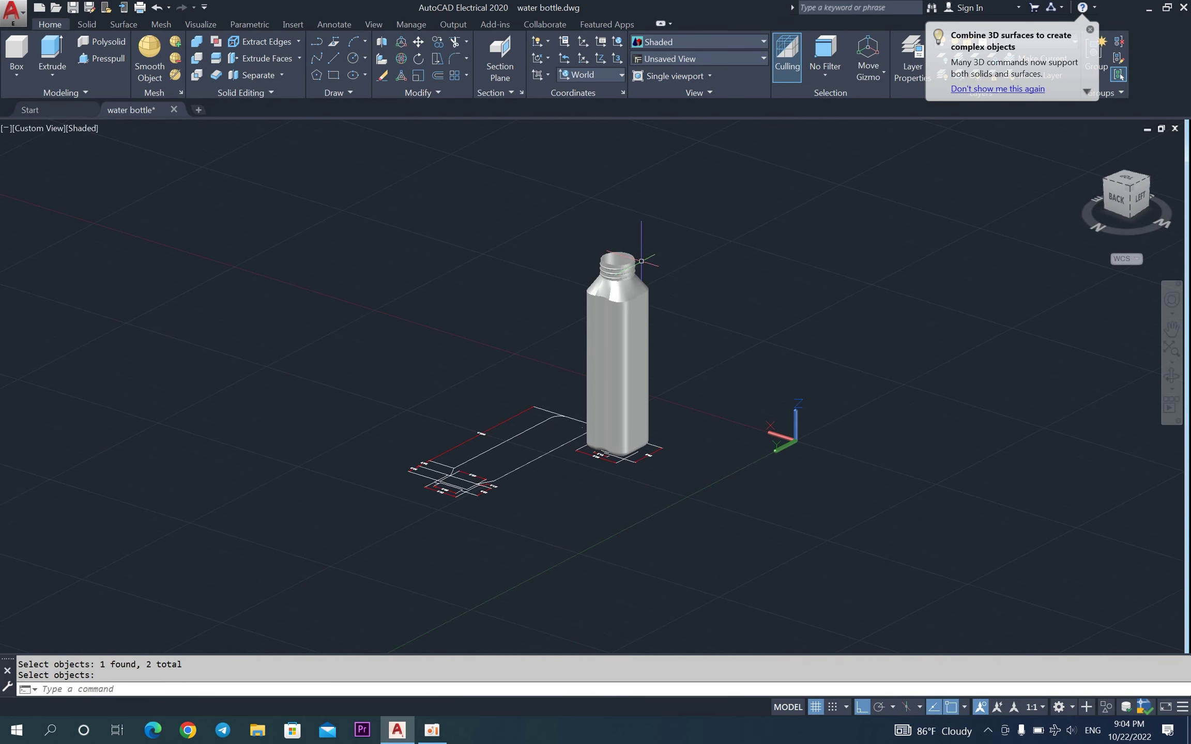
left_click(1107, 183)
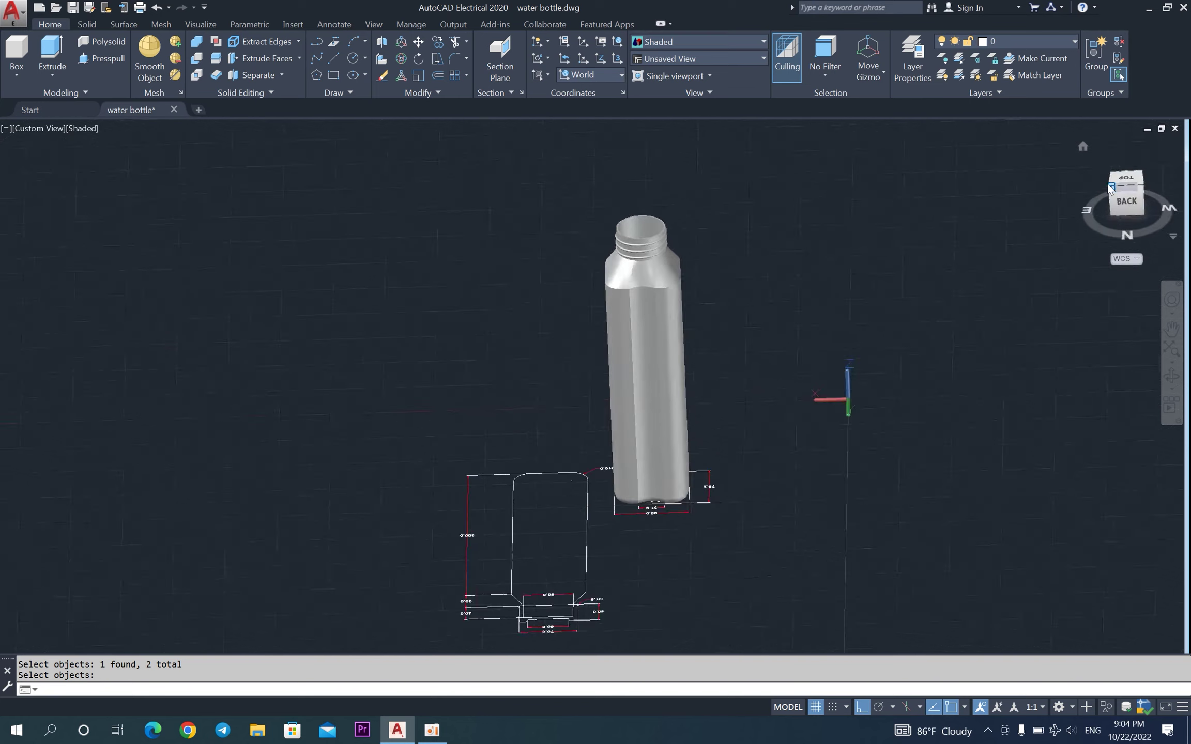
left_click(1104, 179)
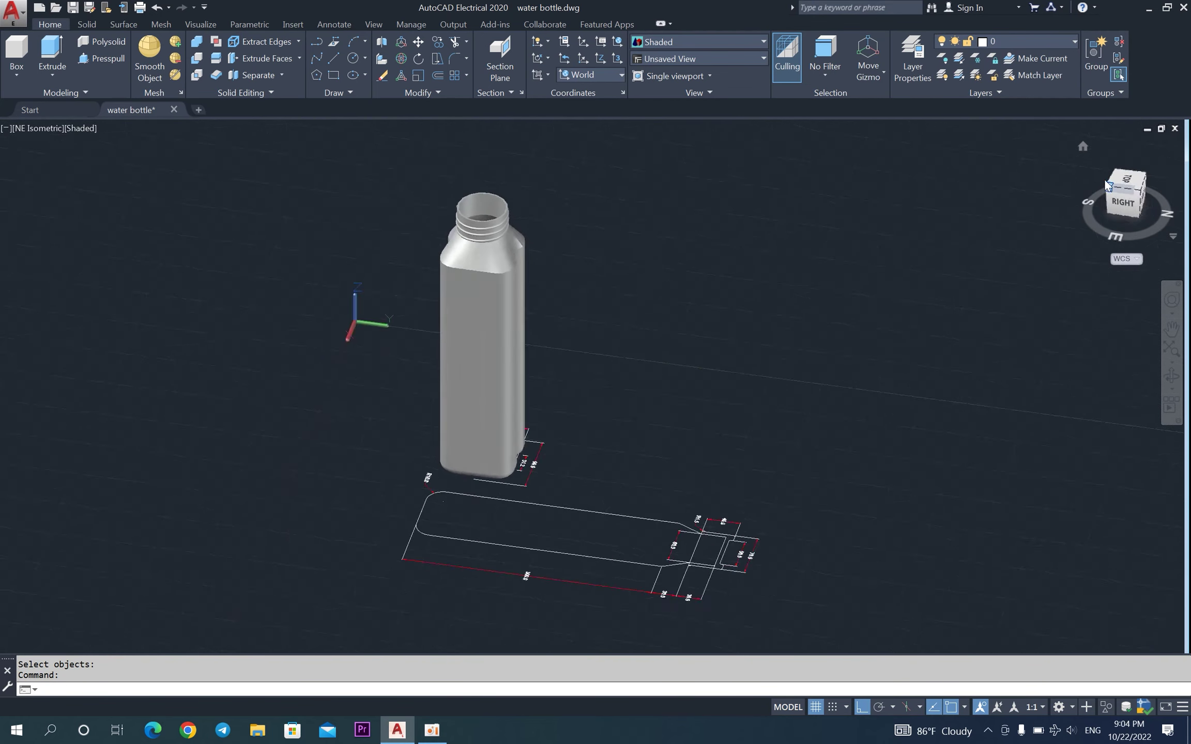
left_click(1104, 182)
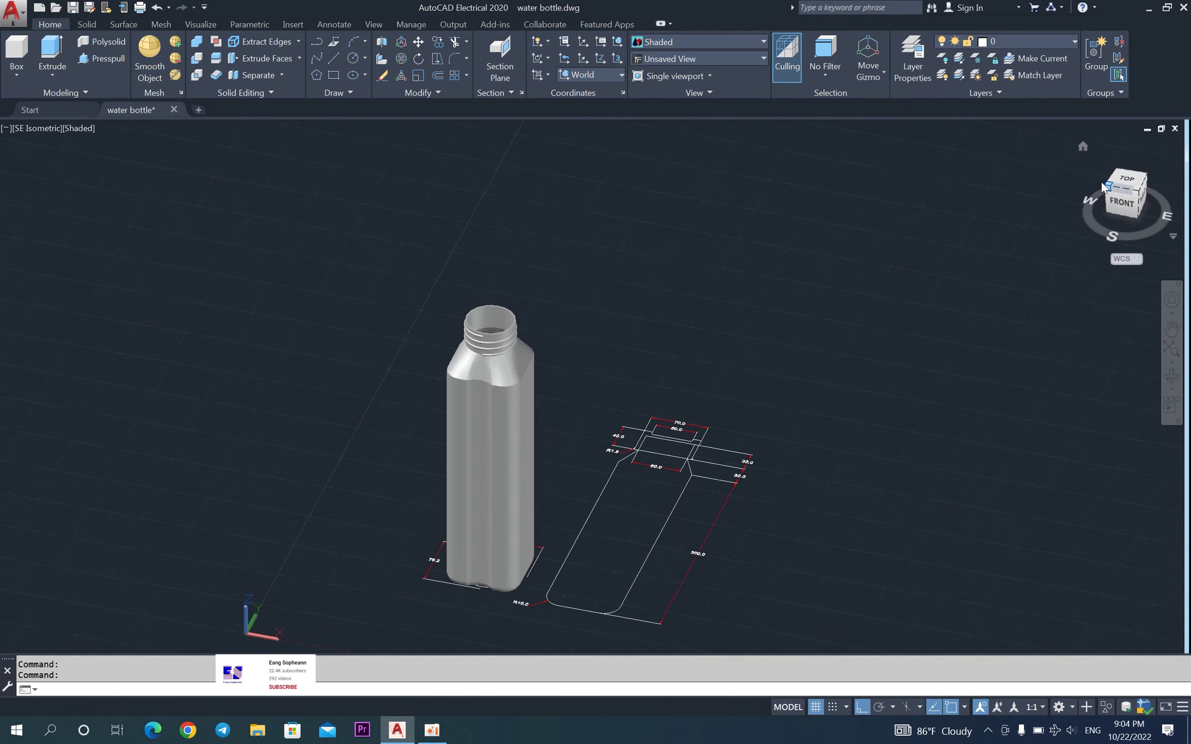
scroll(598, 383, "up", 5)
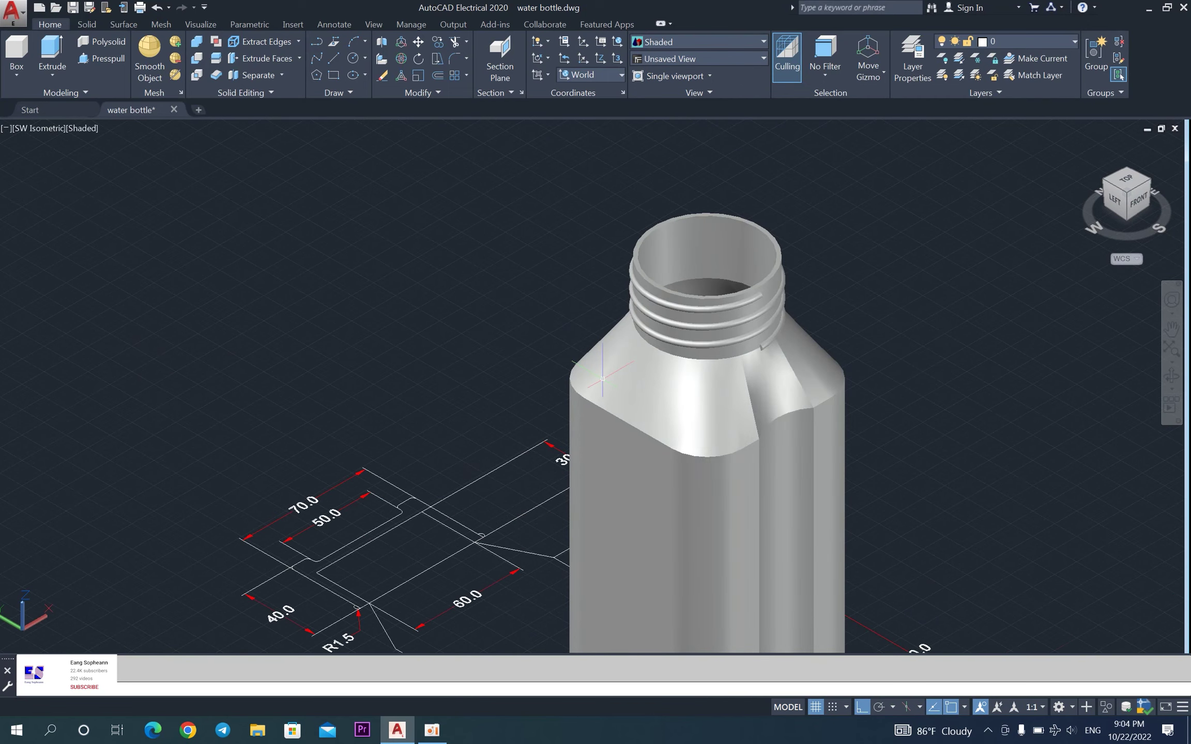
scroll(603, 379, "down", 2)
middle_click_drag(725, 419, 672, 217)
scroll(759, 392, "down", 2)
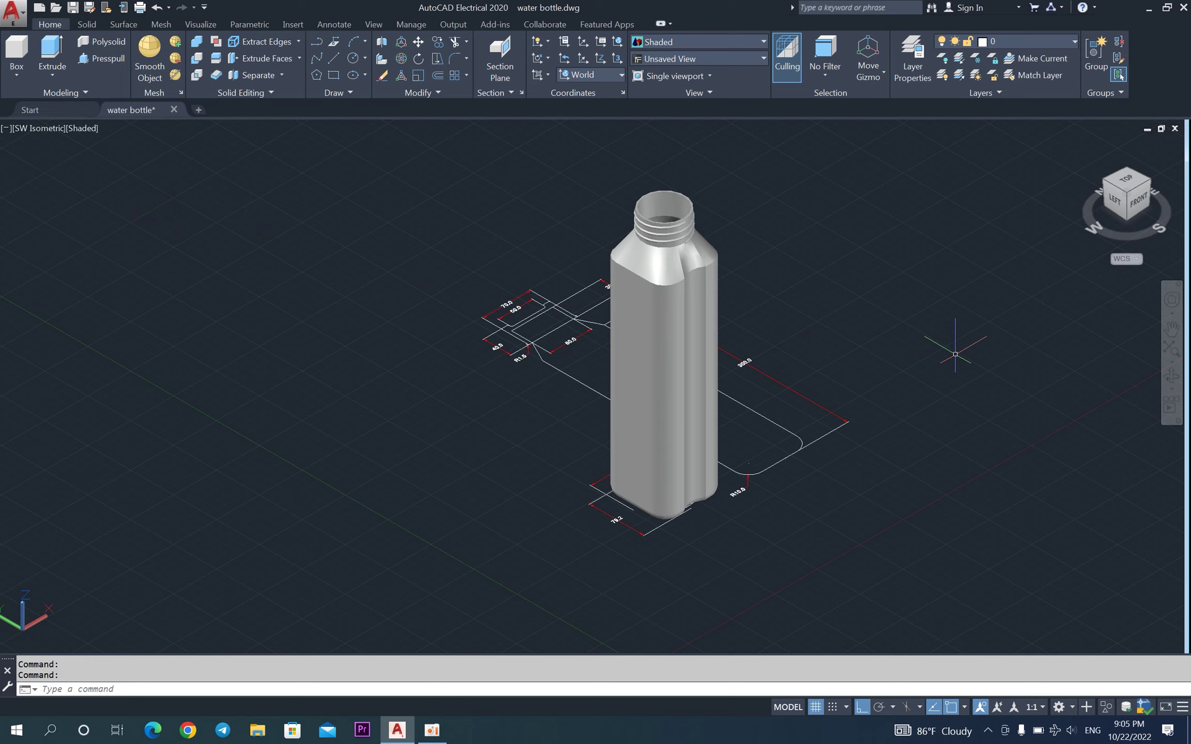
scroll(956, 354, "up", 2)
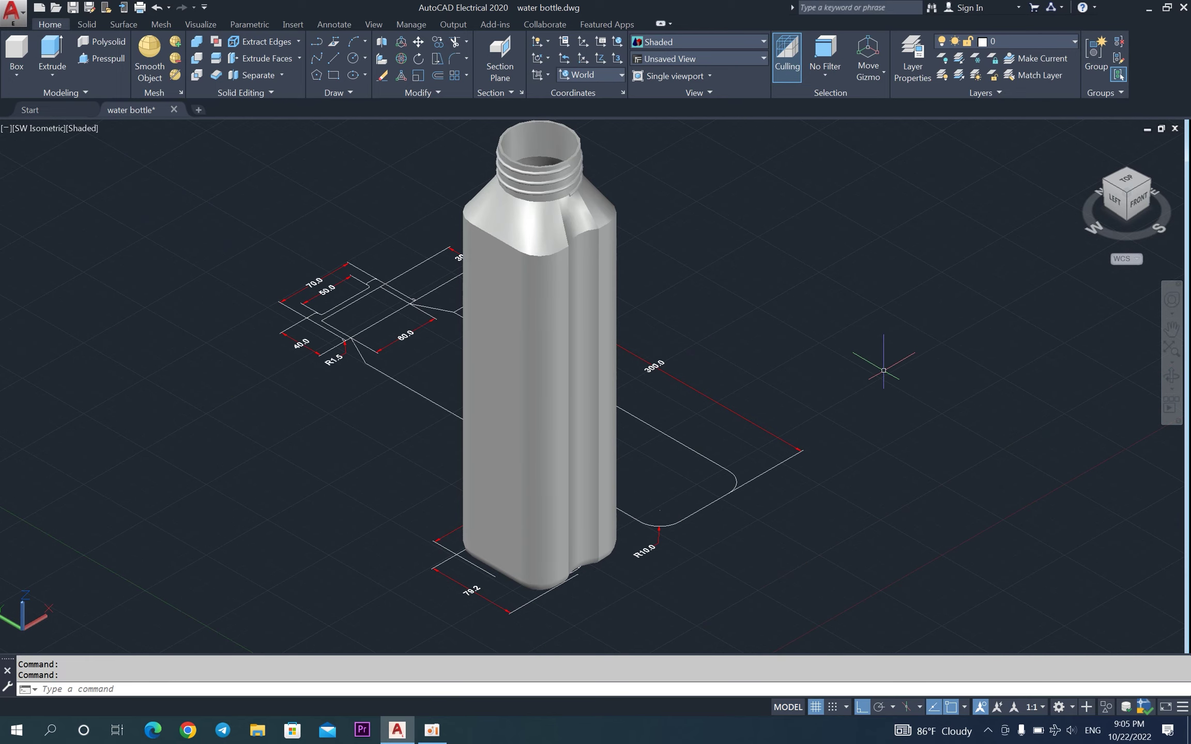
type("m")
key("Return")
left_click(540, 517)
Move the bottle to a spot clear of the base outline.
key("Return")
left_click(784, 562)
left_click(1021, 413)
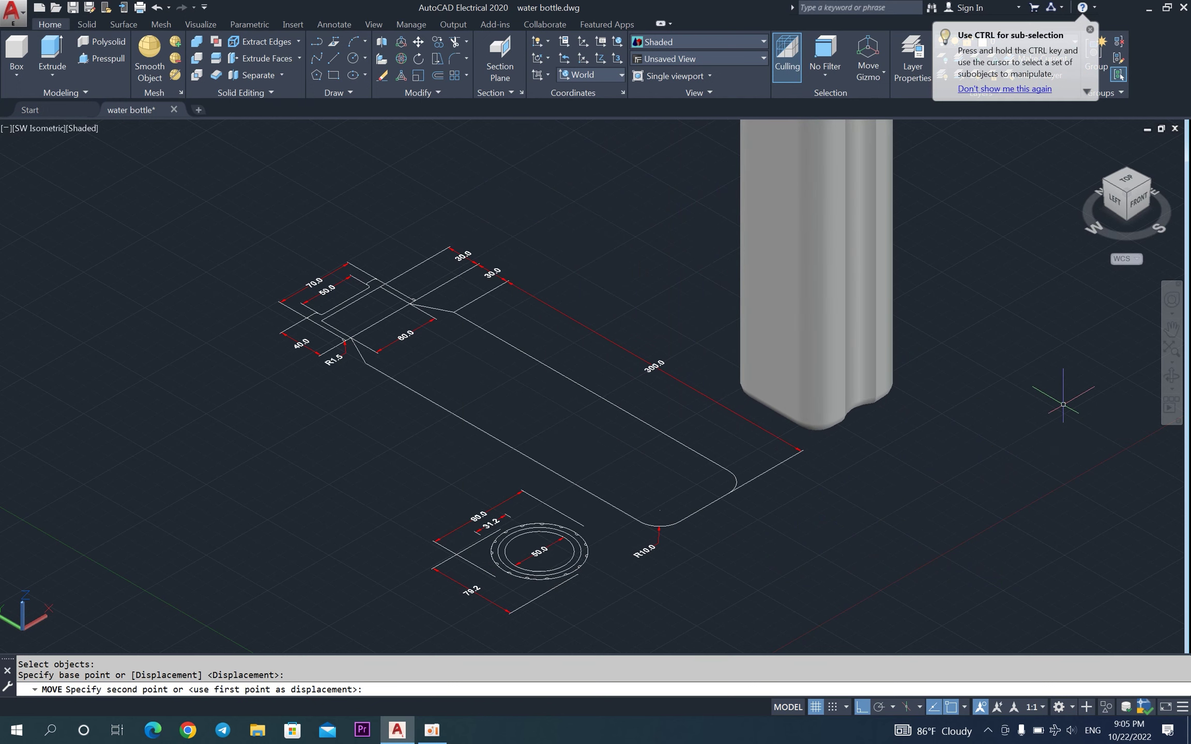
Zoom and pan to bring the 50.0 circular outline into view.
scroll(933, 435, "down", 2)
scroll(737, 556, "up", 4)
scroll(712, 535, "down", 3)
scroll(712, 536, "down", 2)
scroll(713, 540, "up", 2)
scroll(716, 548, "up", 1)
scroll(719, 558, "up", 2)
middle_click_drag(720, 558, 640, 454)
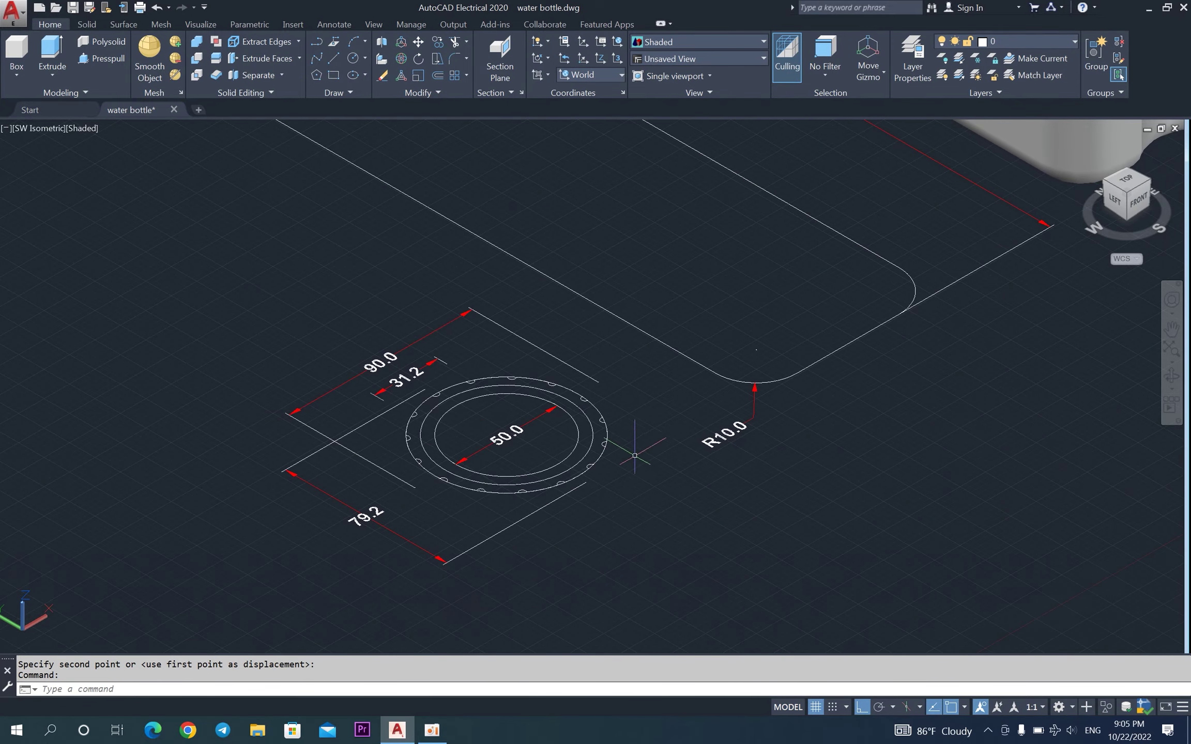
scroll(638, 406, "up", 3)
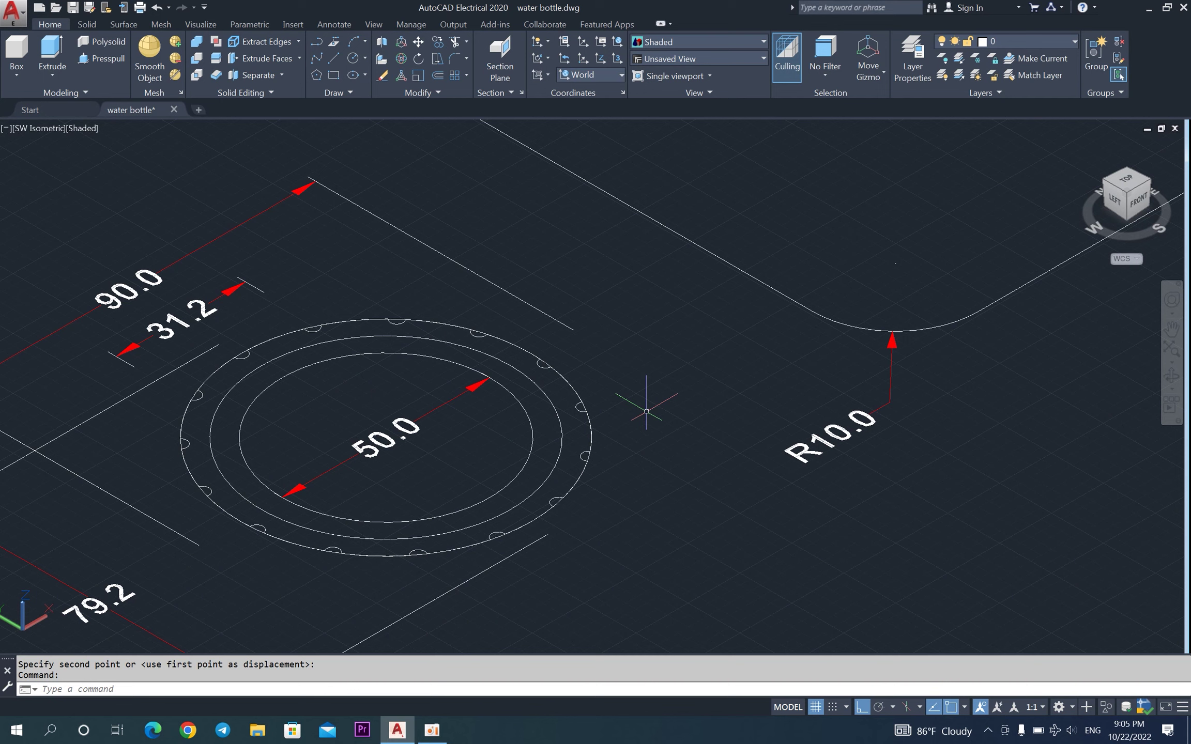
type("Eext")
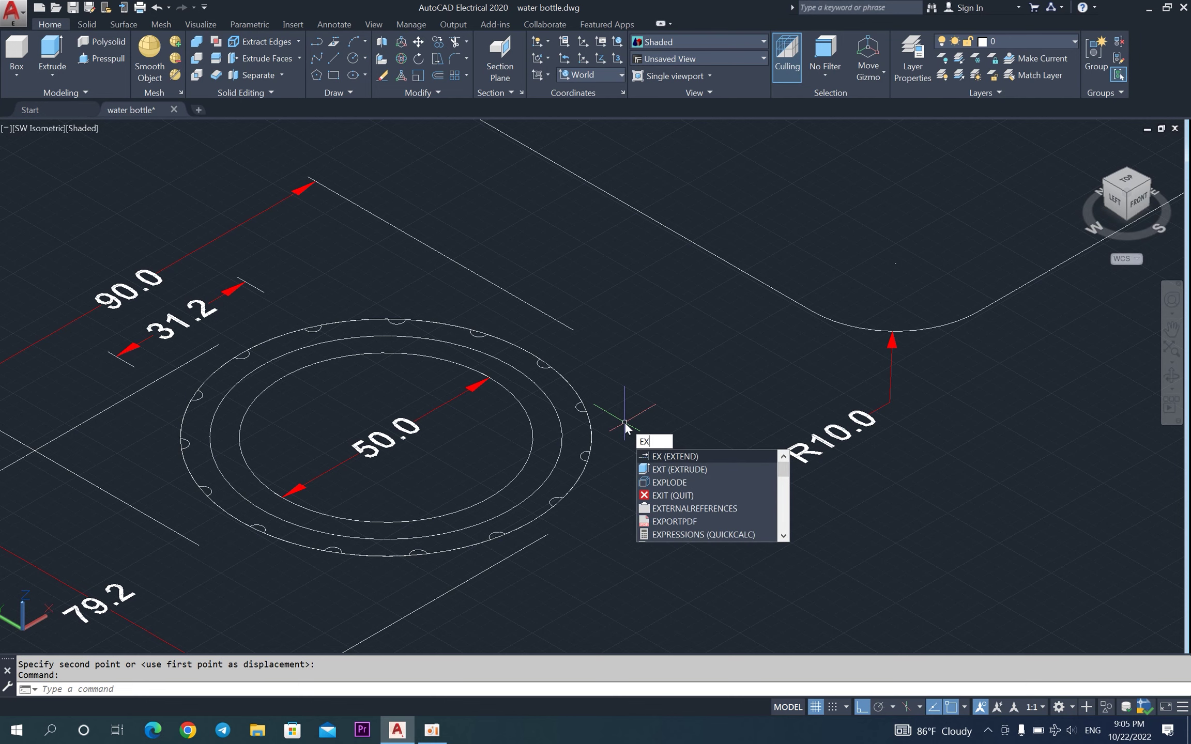
key("Return")
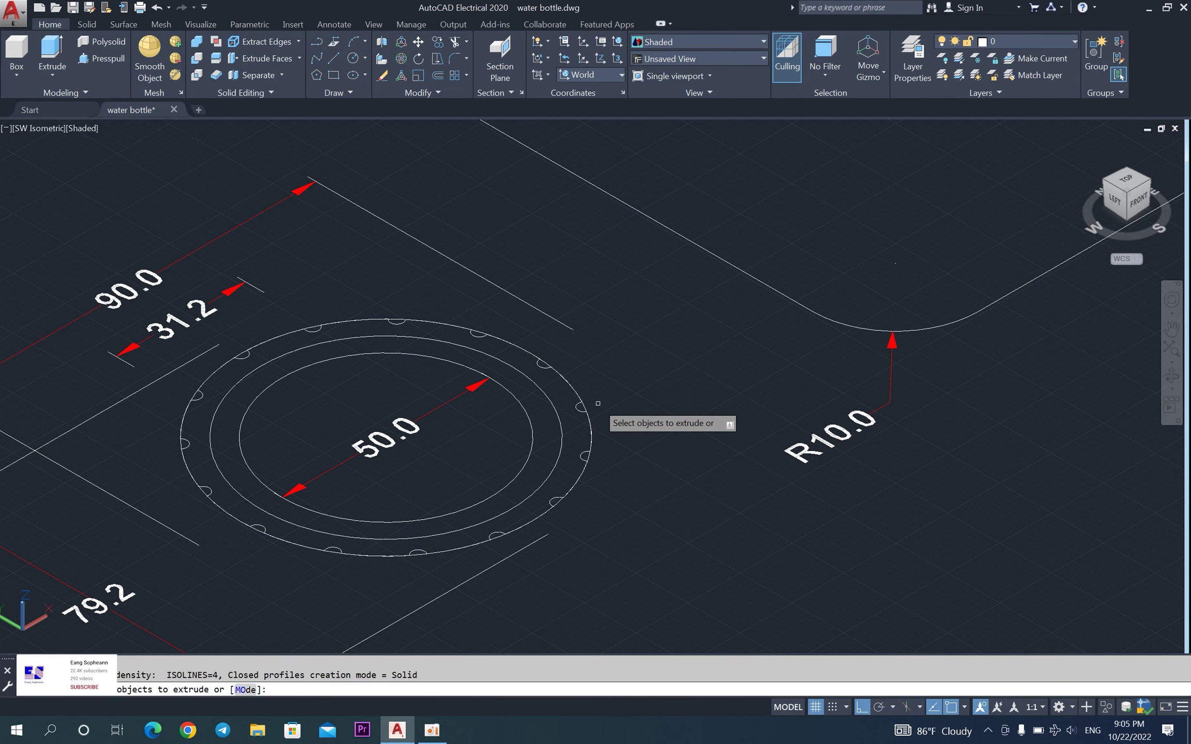
scroll(605, 416, "up", 2)
left_click(572, 415)
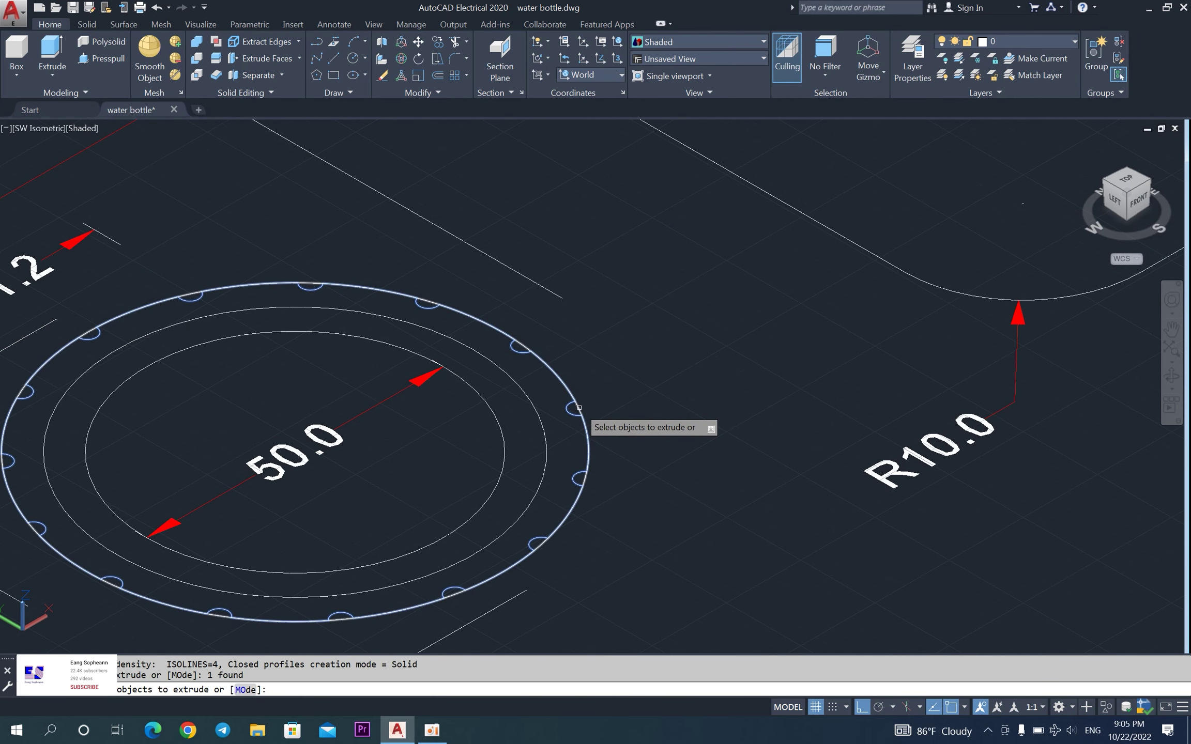
left_click(573, 414)
key("Return")
scroll(625, 354, "down", 5)
scroll(625, 355, "down", 1)
type("4")
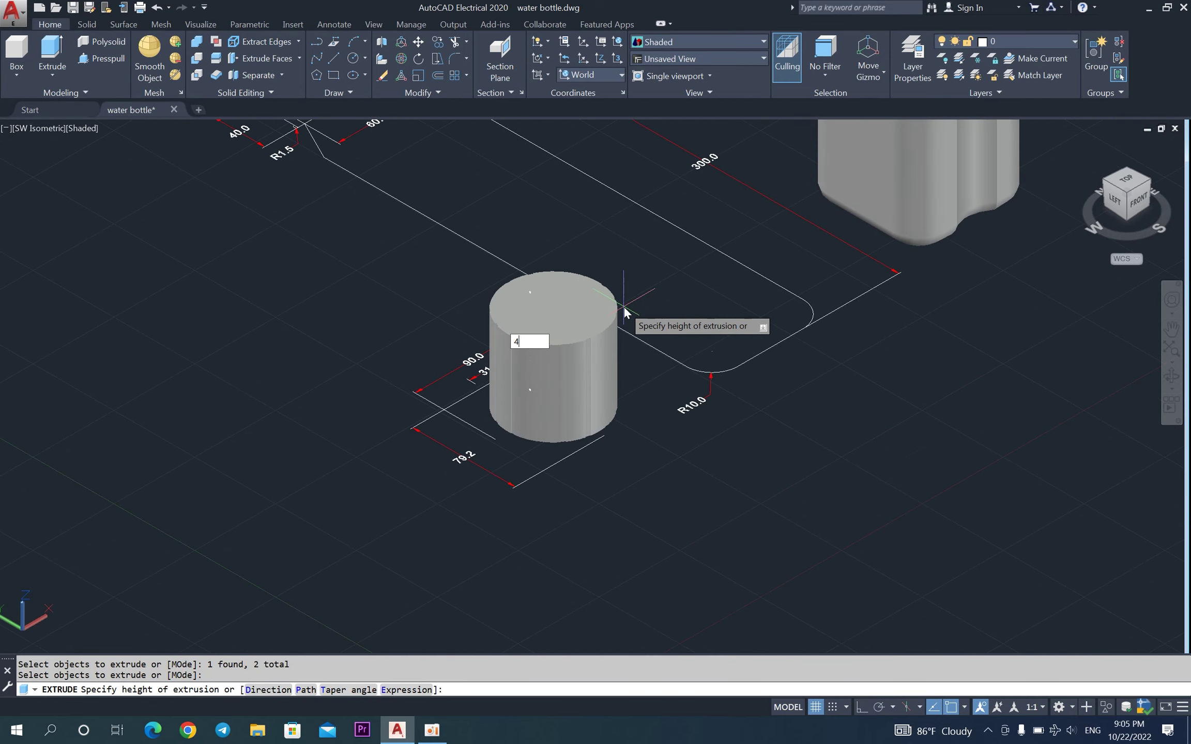
type("0")
key("Return")
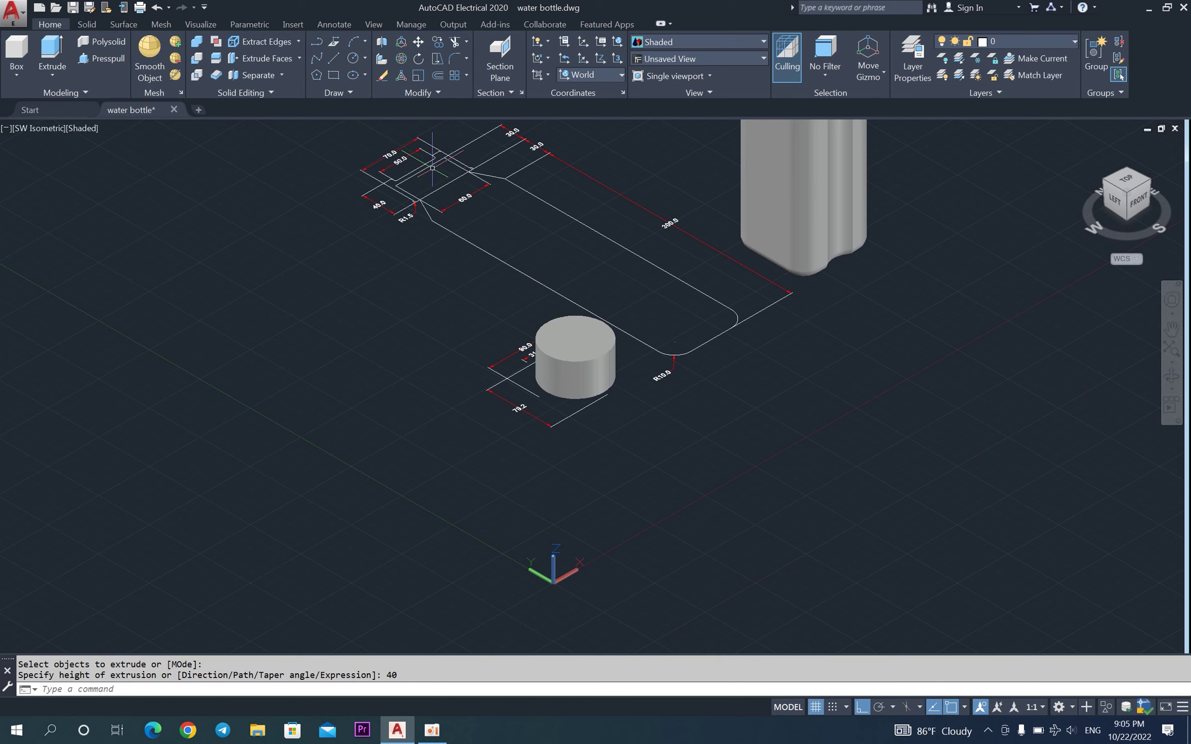
scroll(383, 201, "up", 2)
scroll(372, 212, "up", 2)
scroll(357, 232, "up", 1)
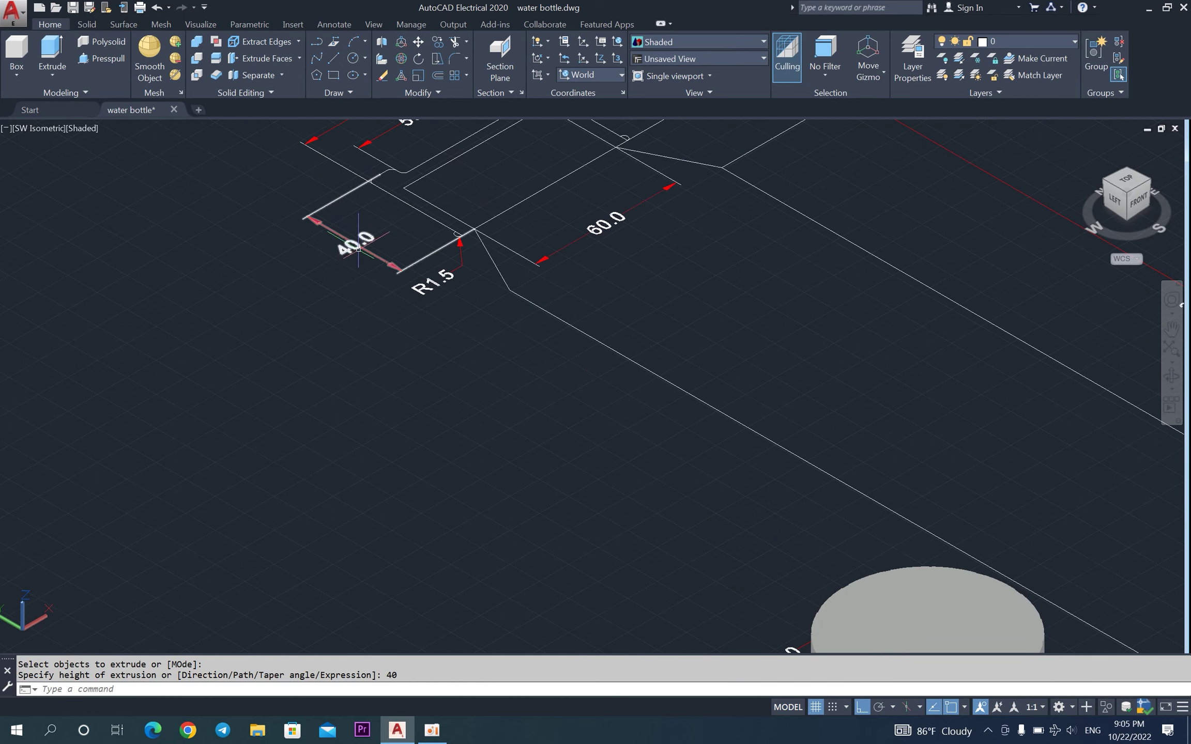
scroll(358, 248, "down", 3)
scroll(583, 469, "up", 2)
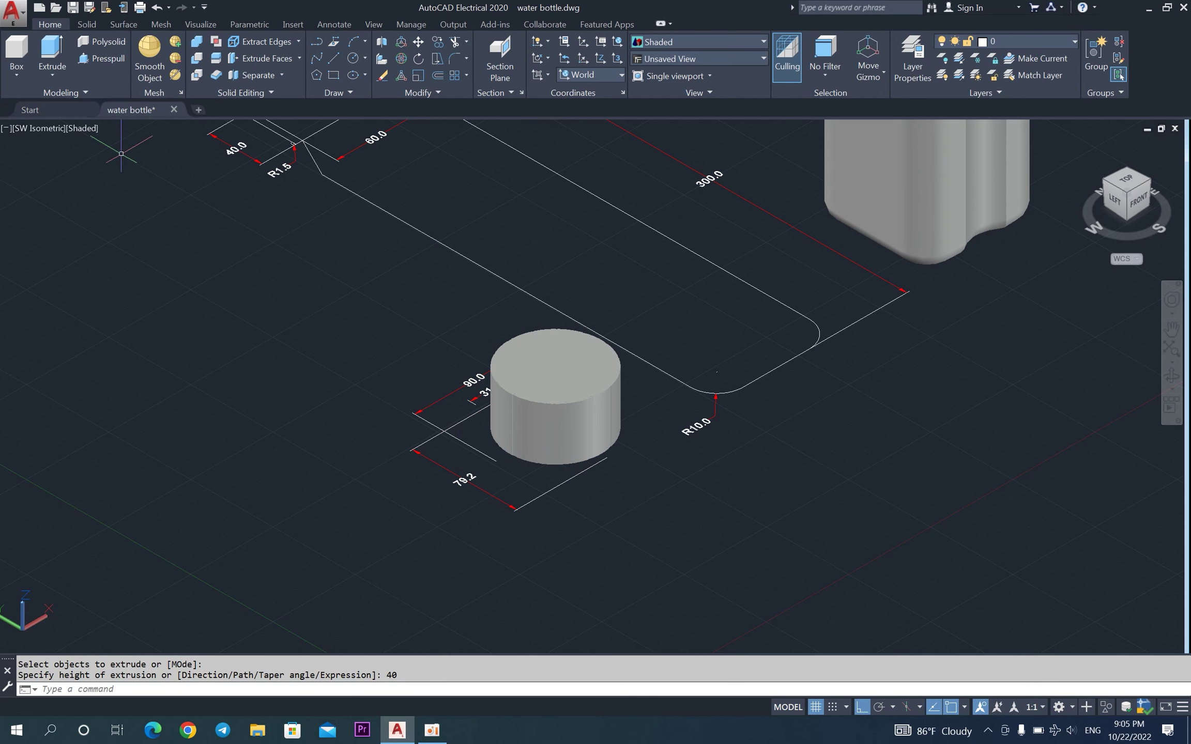
scroll(539, 403, "up", 4)
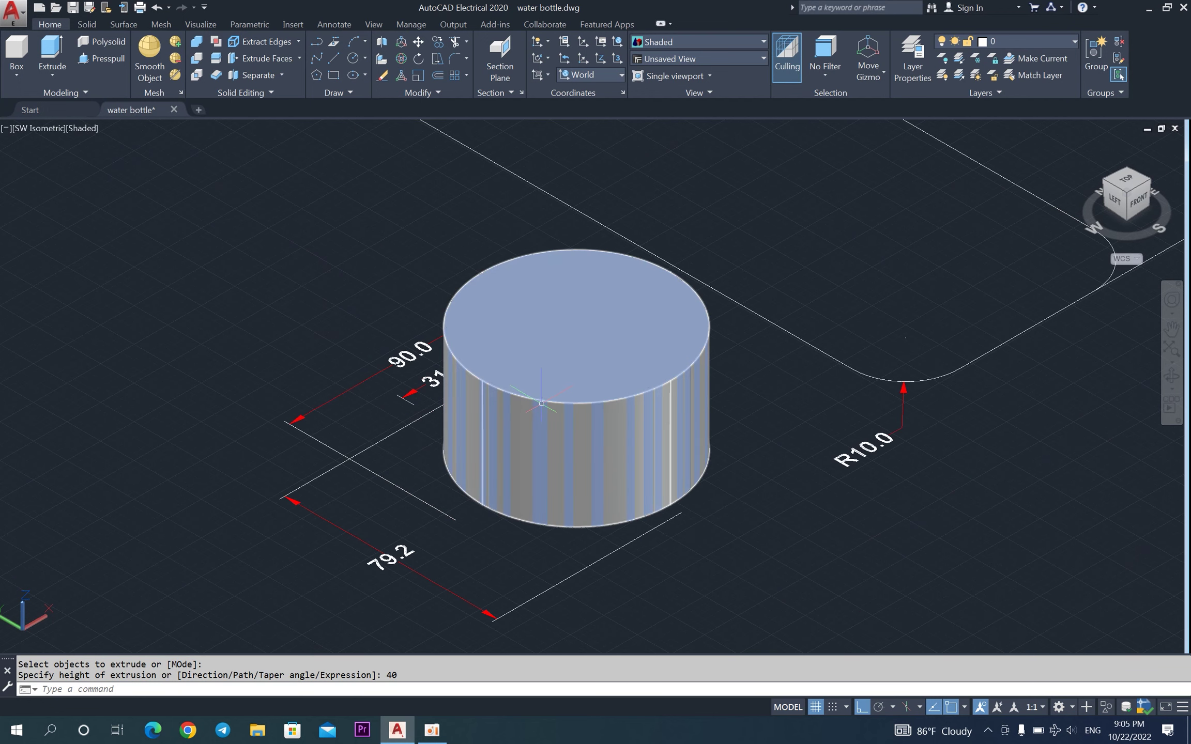
Fillet the cap cylinder's top edge with radius 5.
type("f")
key("Return")
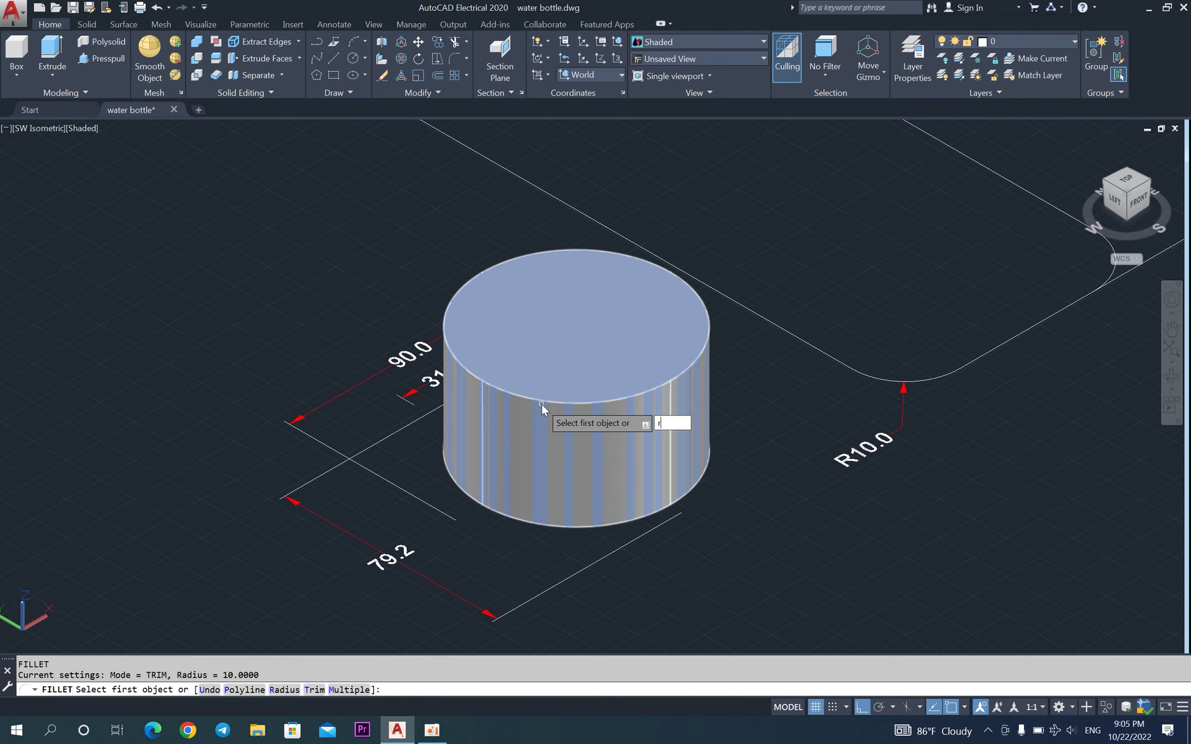
key("Return")
type("5")
key("Return")
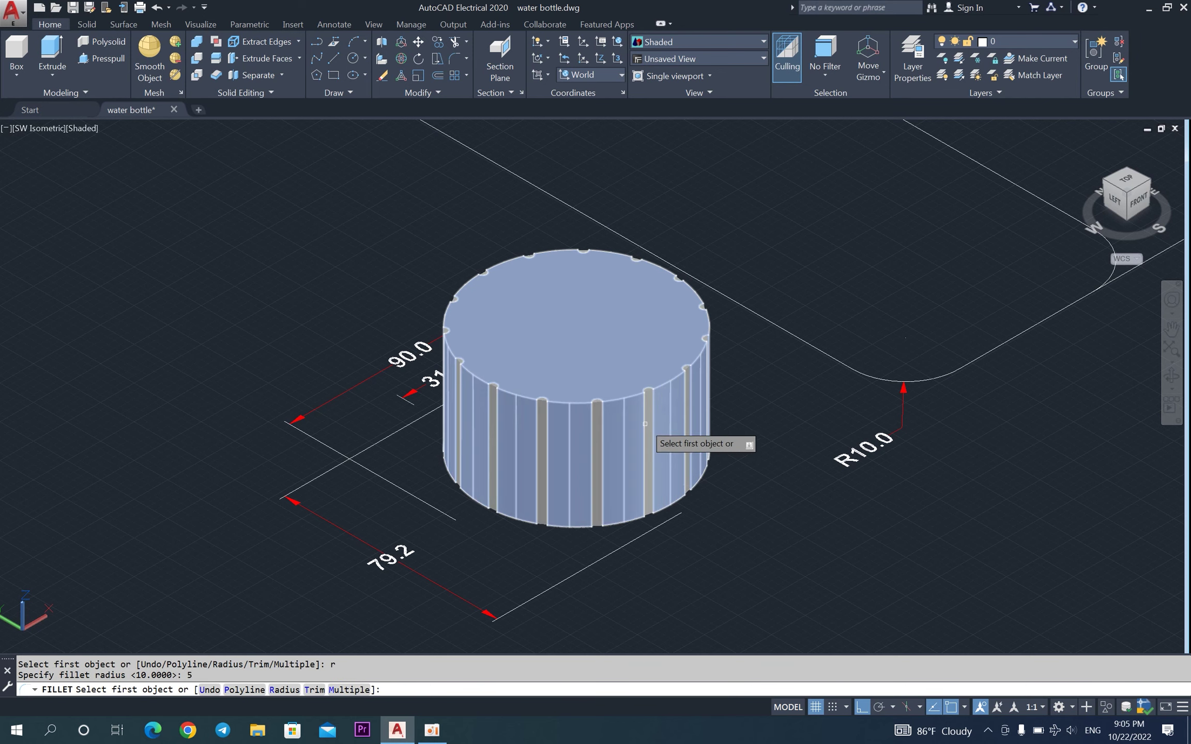
scroll(641, 424, "up", 2)
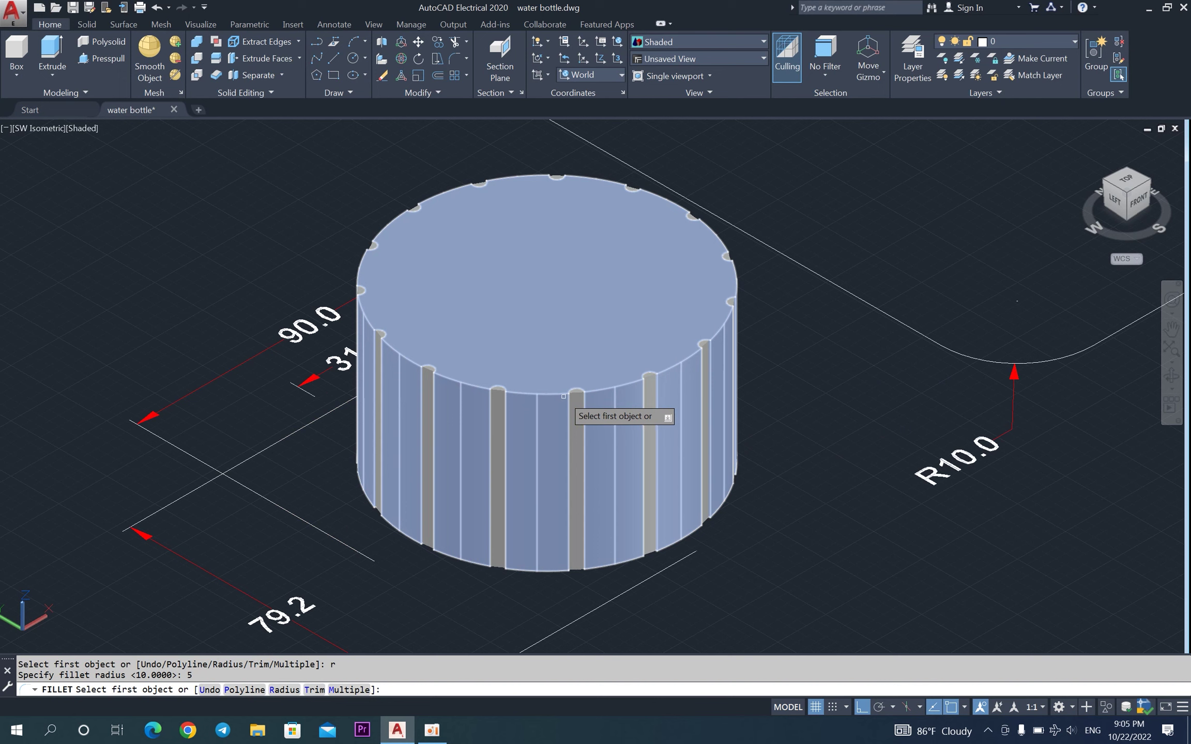
left_click(579, 393)
key("Return")
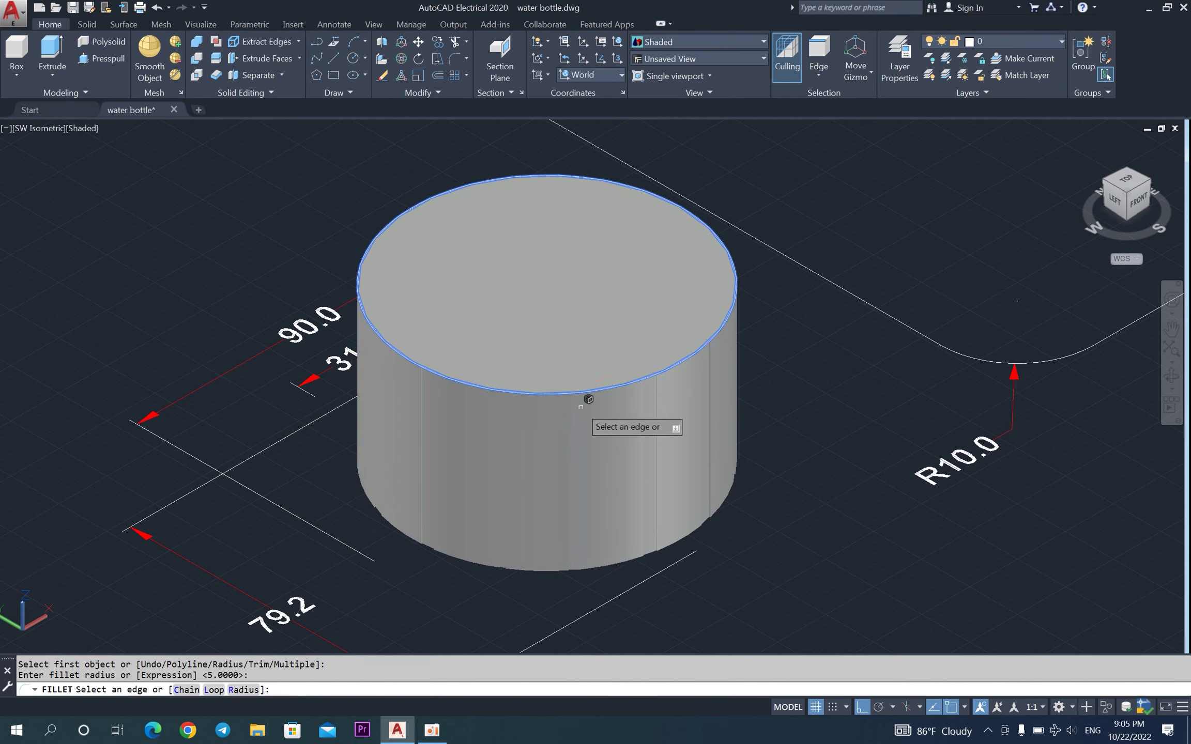
key("Return")
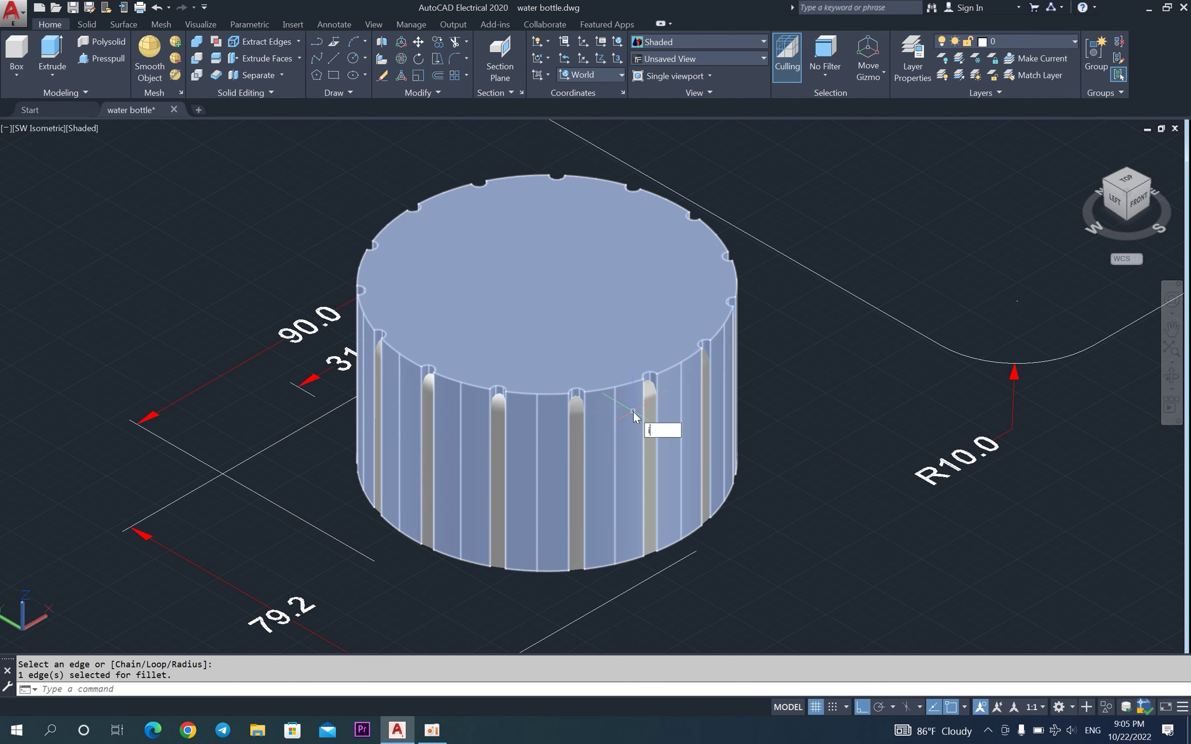
Intersect the two cap solids to create the vertical grip grooves.
type("In")
key("Return")
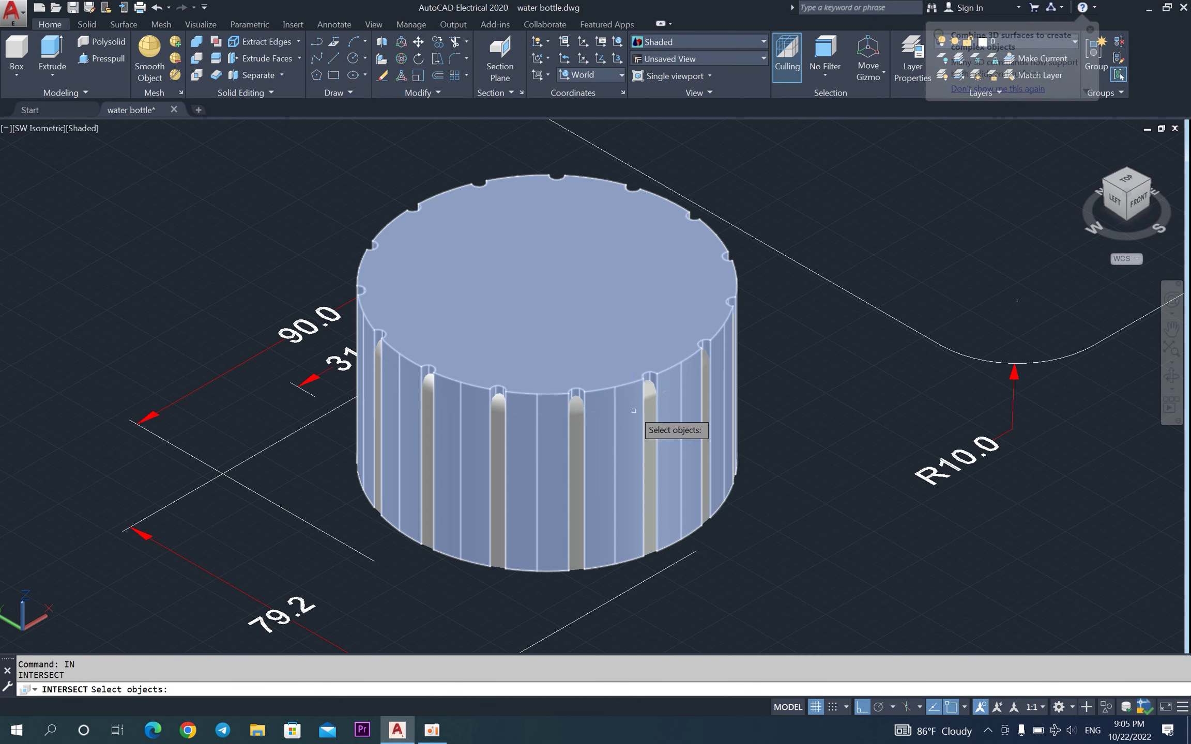
left_click(634, 411)
left_click(633, 392)
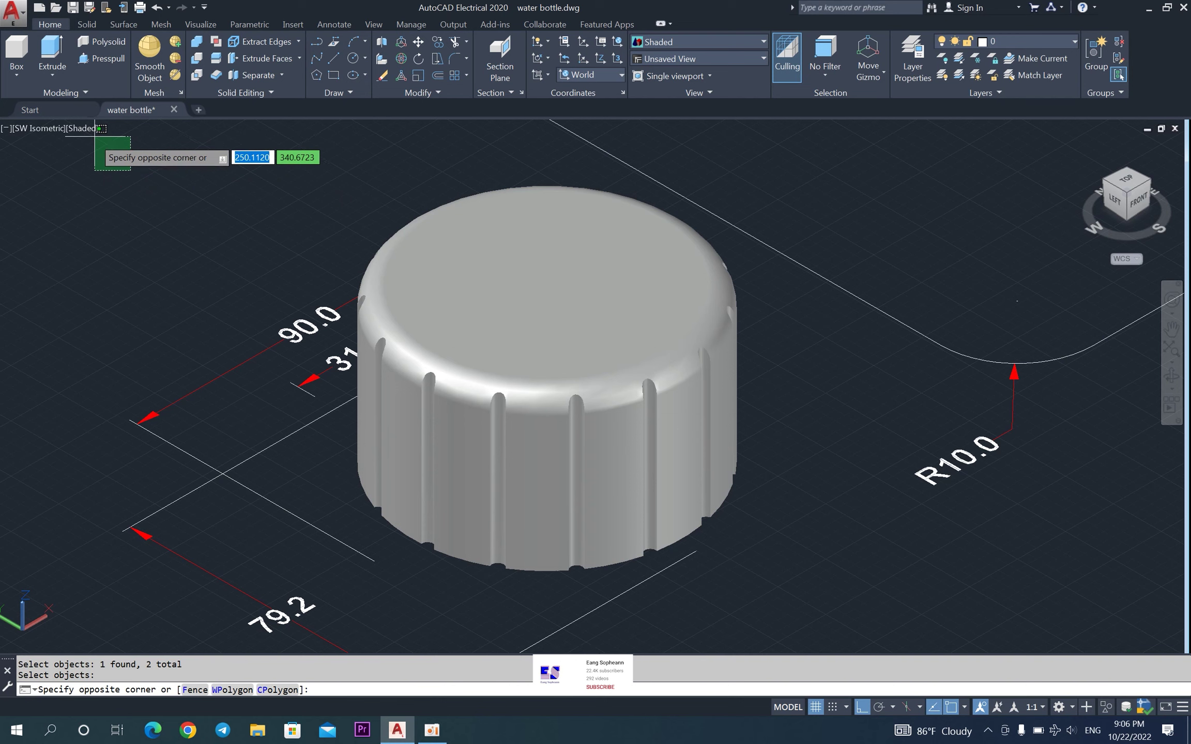
left_click(96, 162)
Switch to 2D Wireframe and draw a circle on the cap's outer bottom edge.
left_click(89, 129)
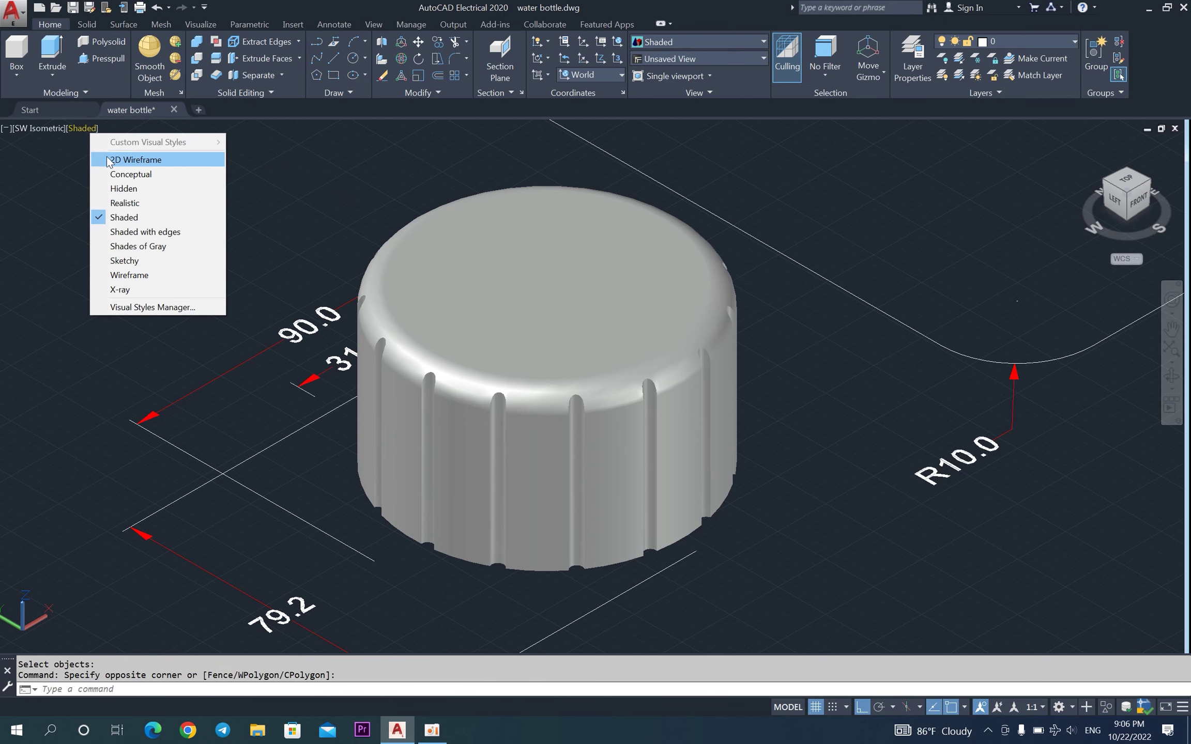
left_click(111, 160)
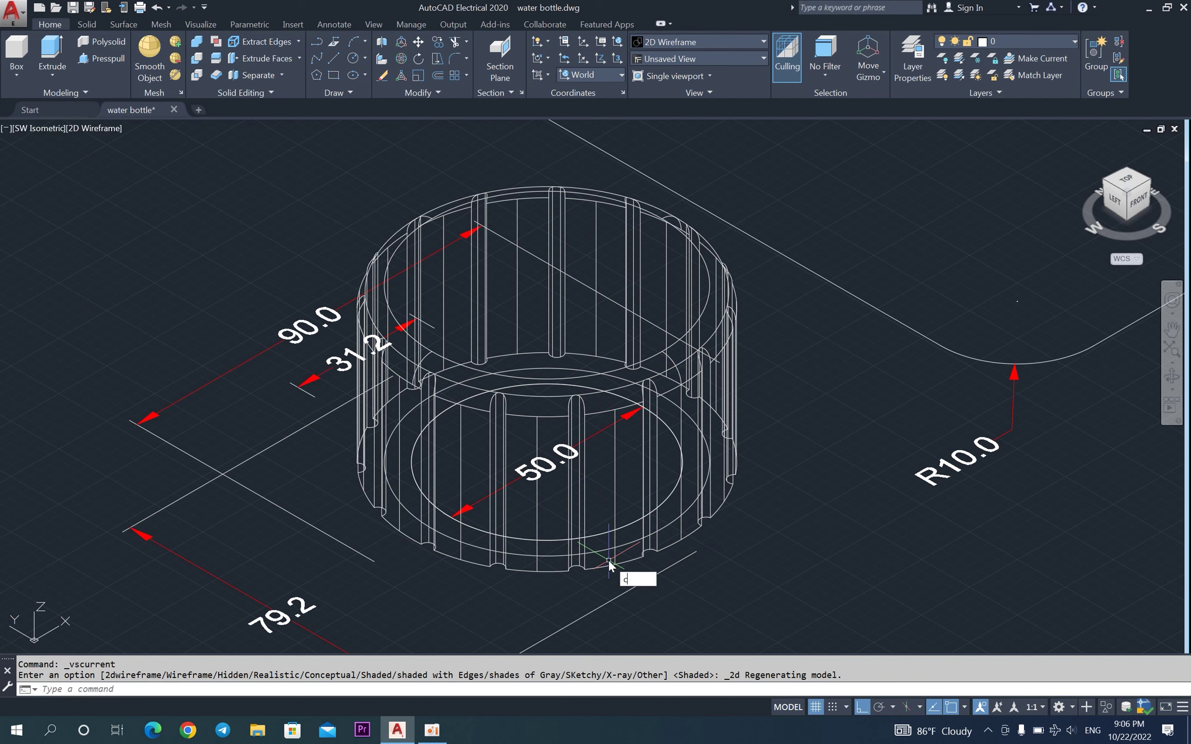
key("Return")
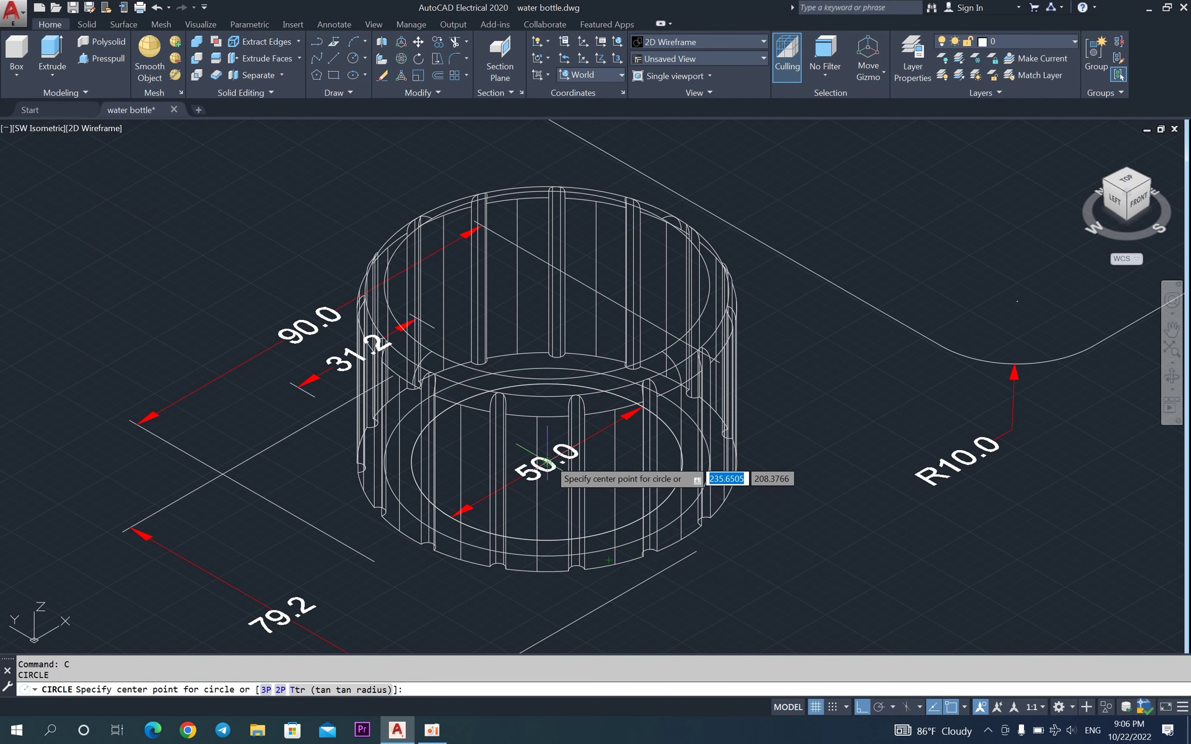
left_click(571, 475)
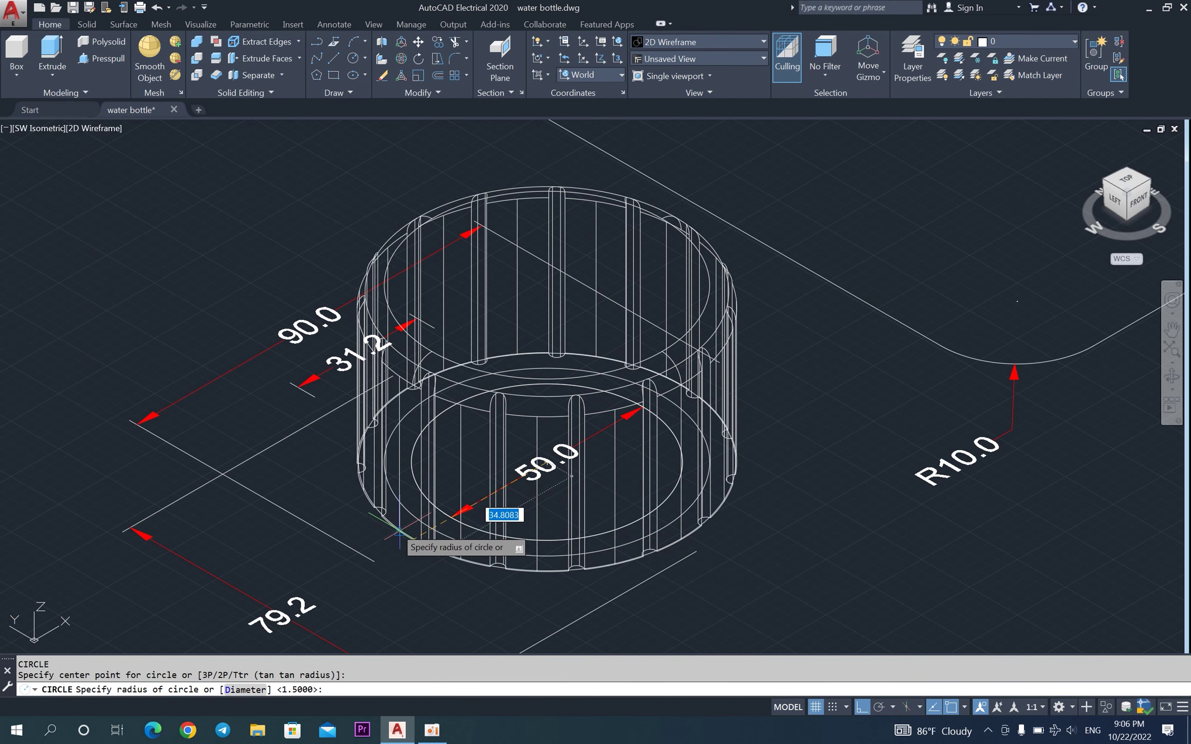
scroll(399, 531, "up", 5)
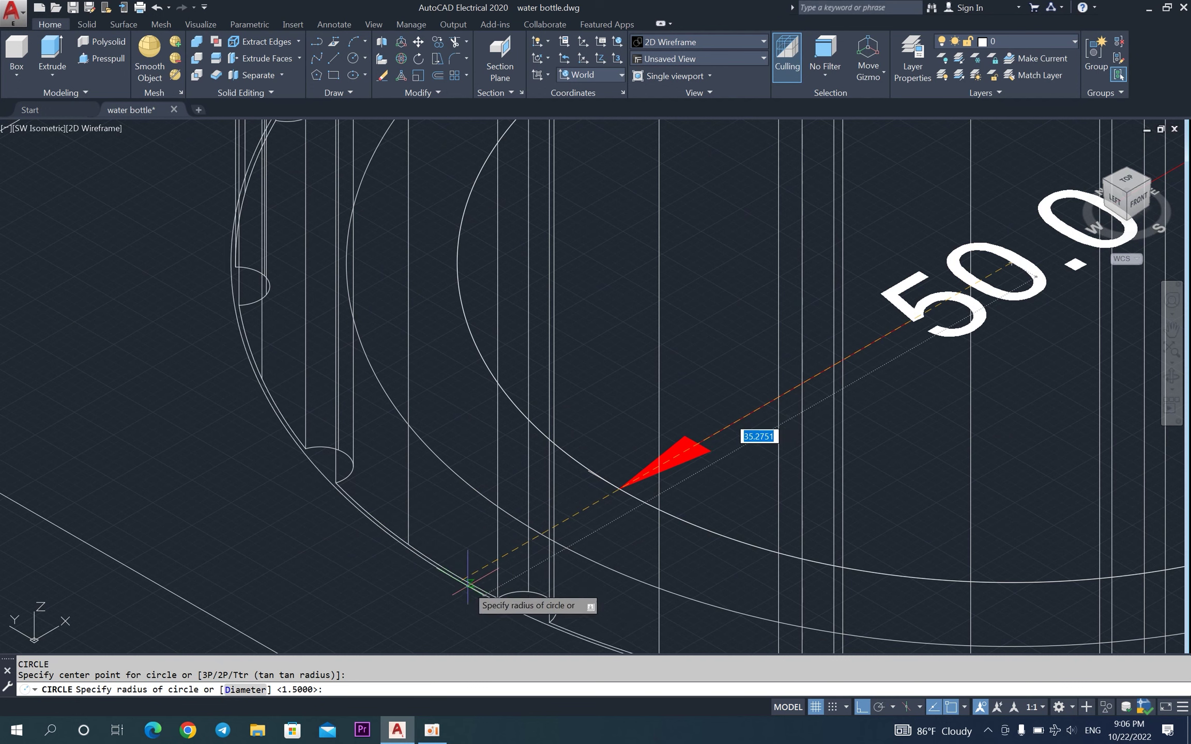
left_click(464, 579)
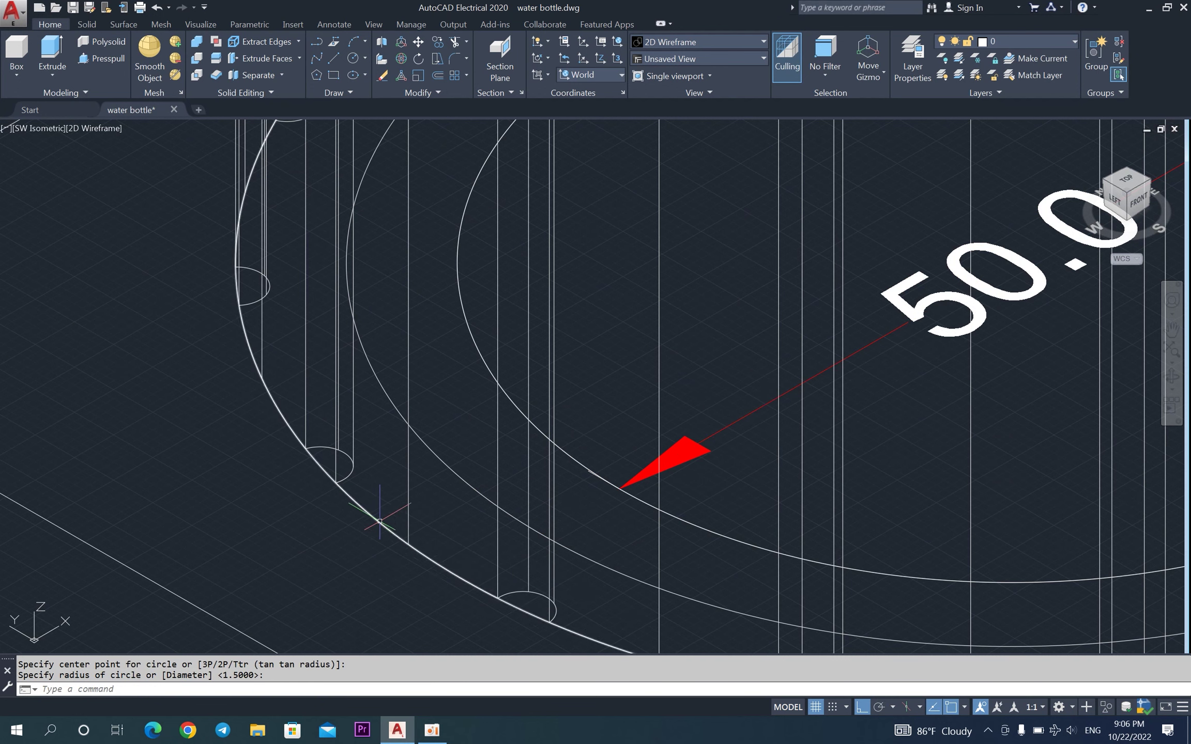
scroll(379, 522, "down", 5)
scroll(396, 532, "down", 2)
Draw a 3-diameter circle centred on the rim edge.
key("Return")
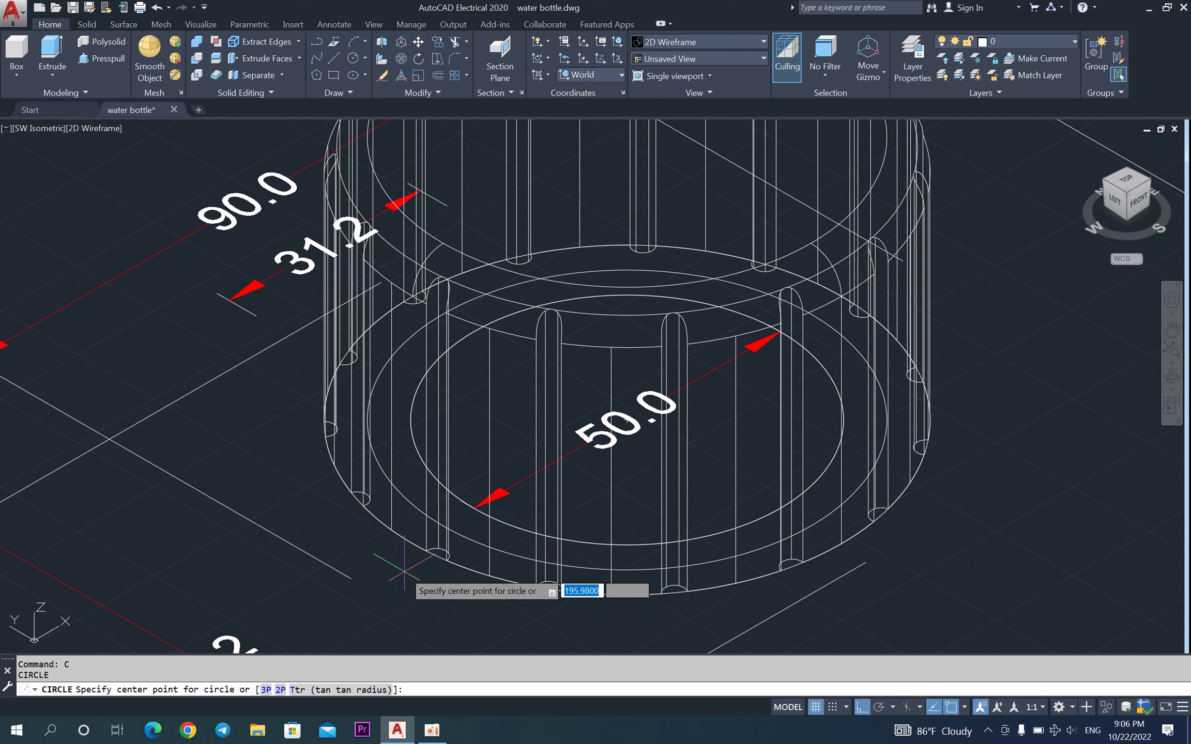
left_click(416, 545)
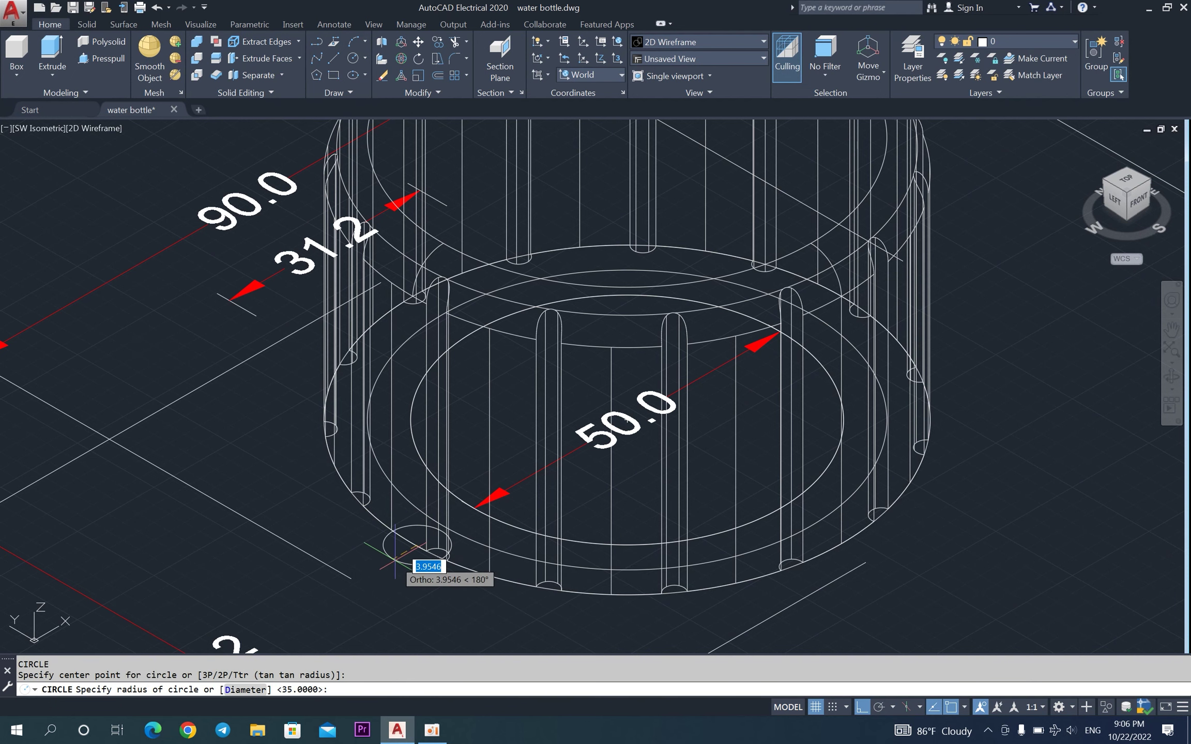
key("Return")
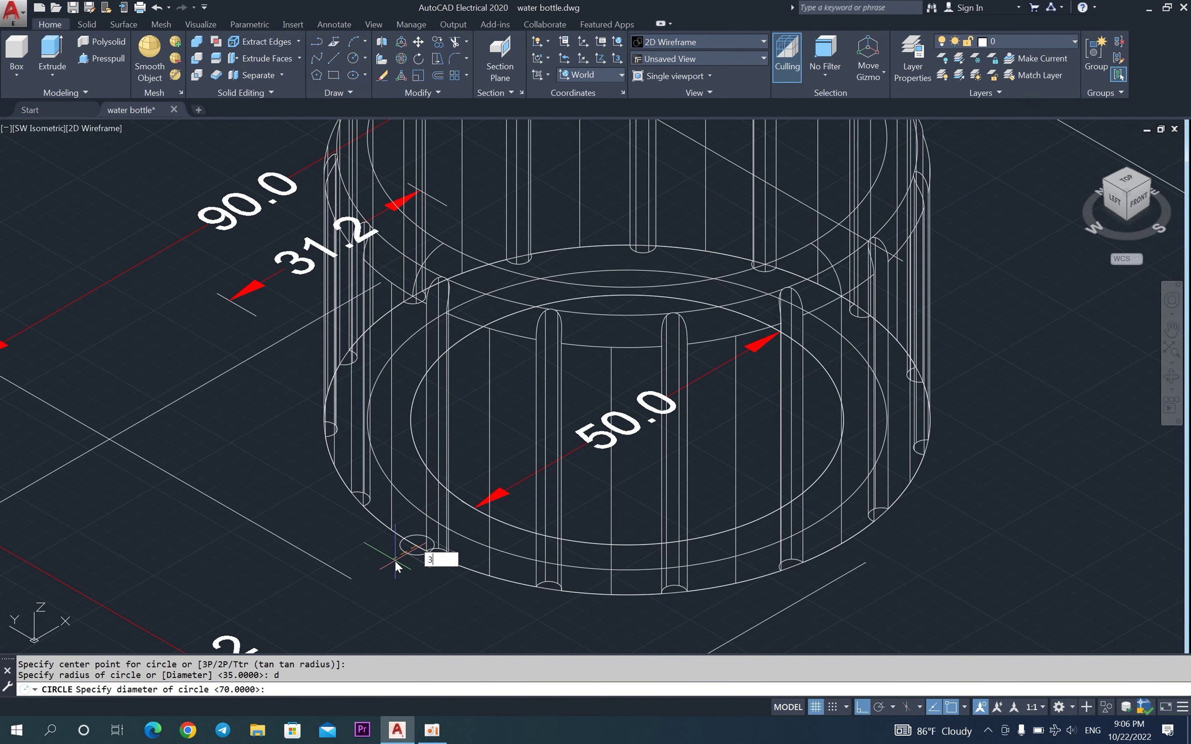
key("Return")
scroll(411, 561, "up", 4)
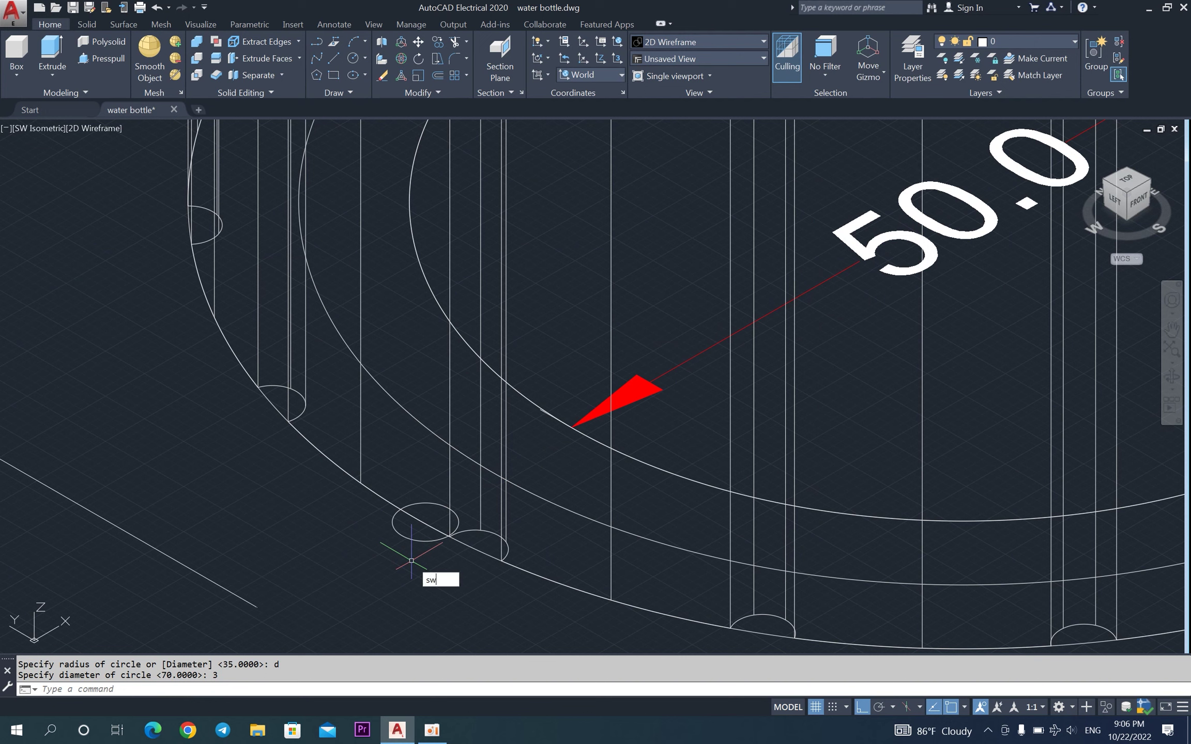
Sweep the 3-diameter circle along the large rim circle into a tube.
left_click(463, 593)
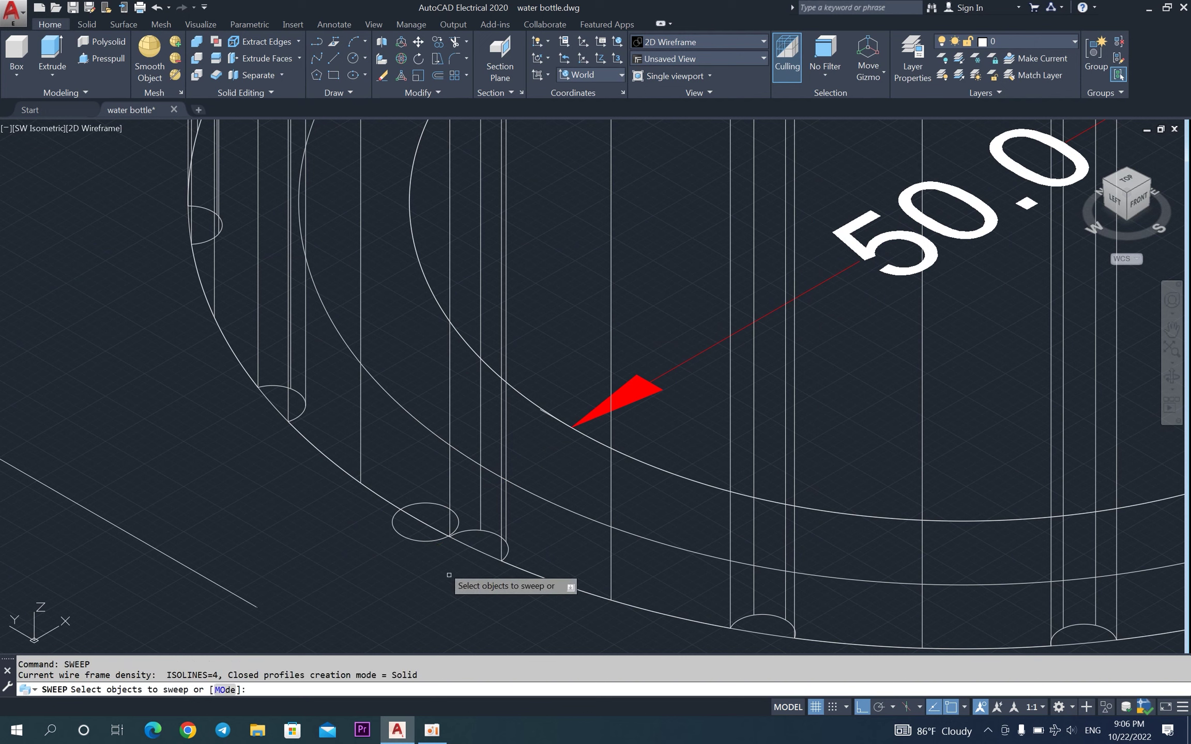
left_click(428, 539)
key("Return")
left_click(388, 501)
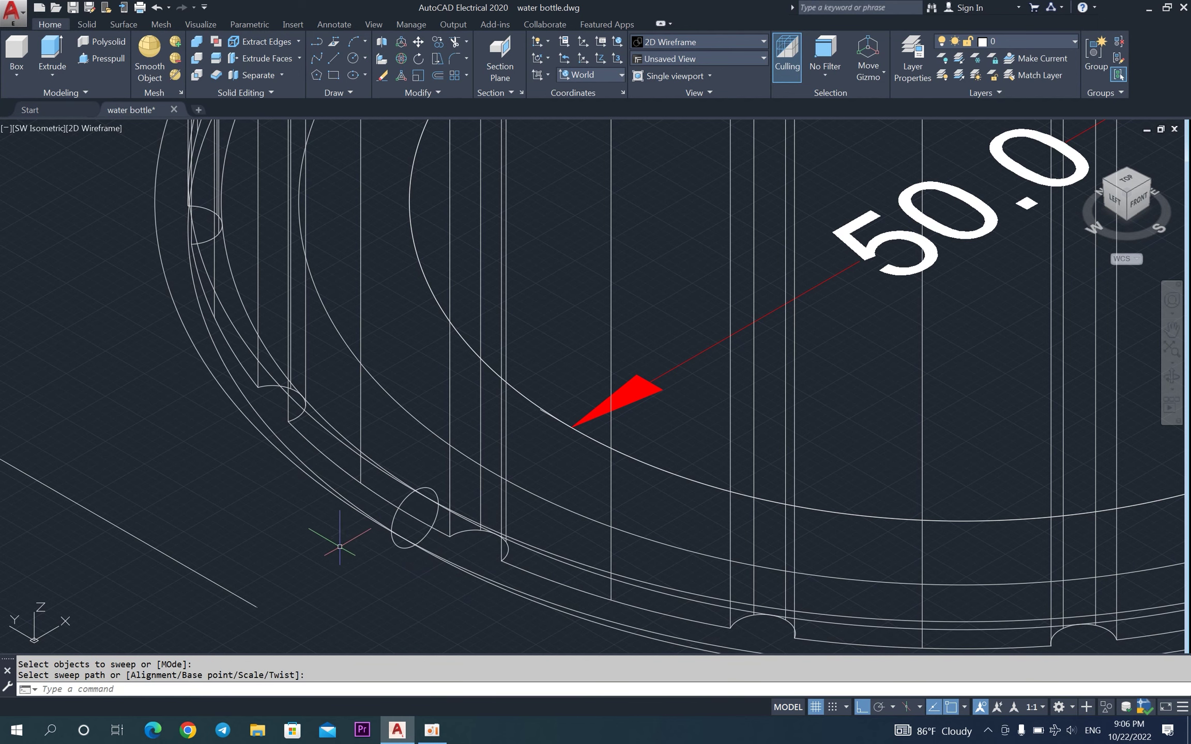
scroll(340, 547, "down", 3)
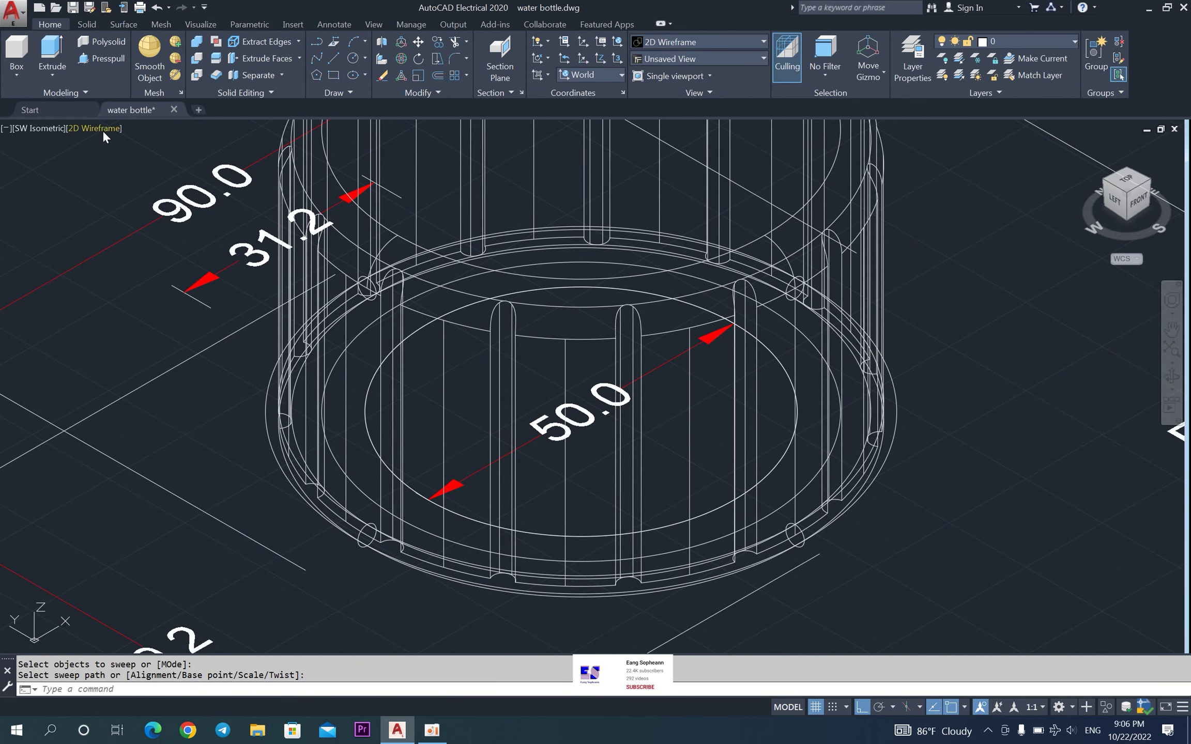
Check the cap in Shaded, then return to 2D Wireframe.
left_click(102, 128)
left_click(131, 219)
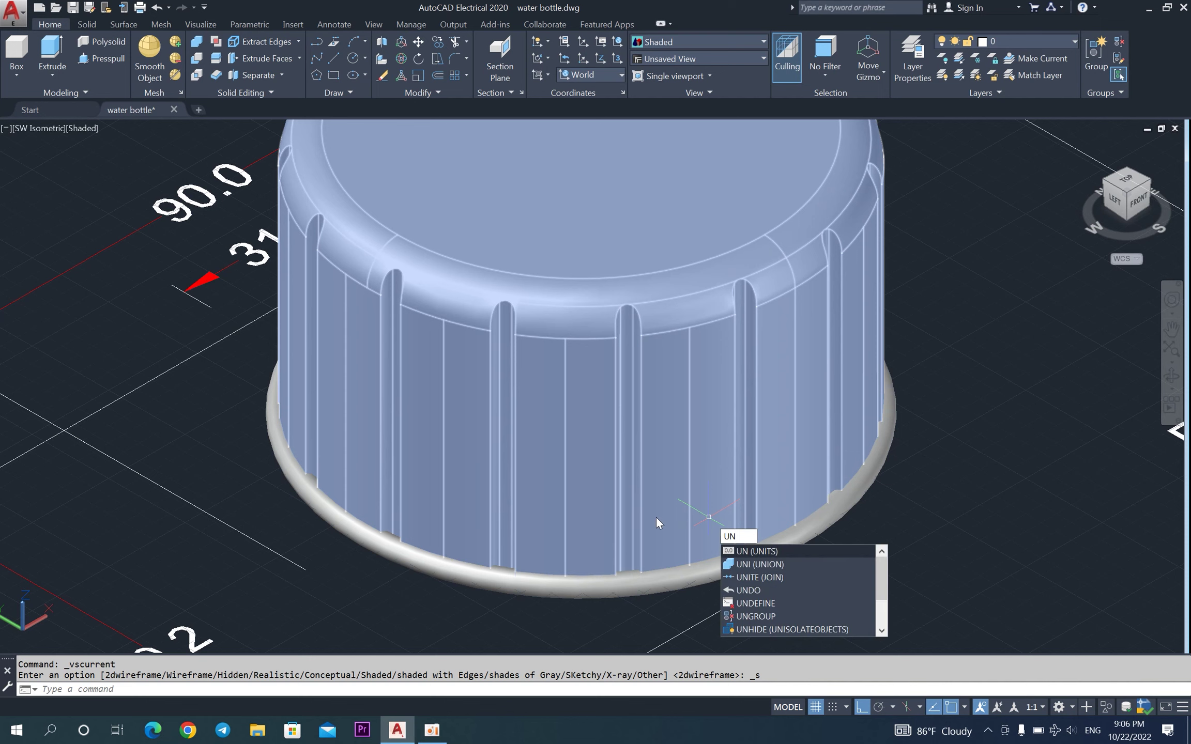
key("Escape")
key("Escape")
left_click(92, 125)
left_click(128, 162)
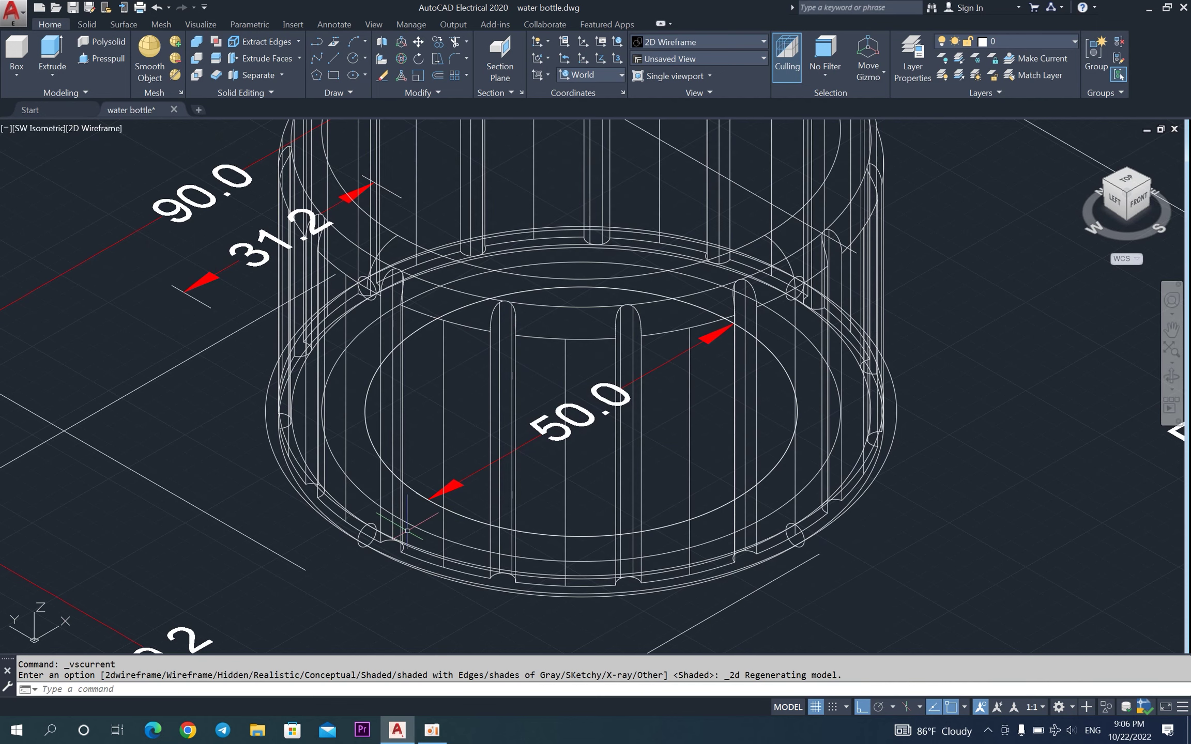
scroll(517, 485, "up", 2)
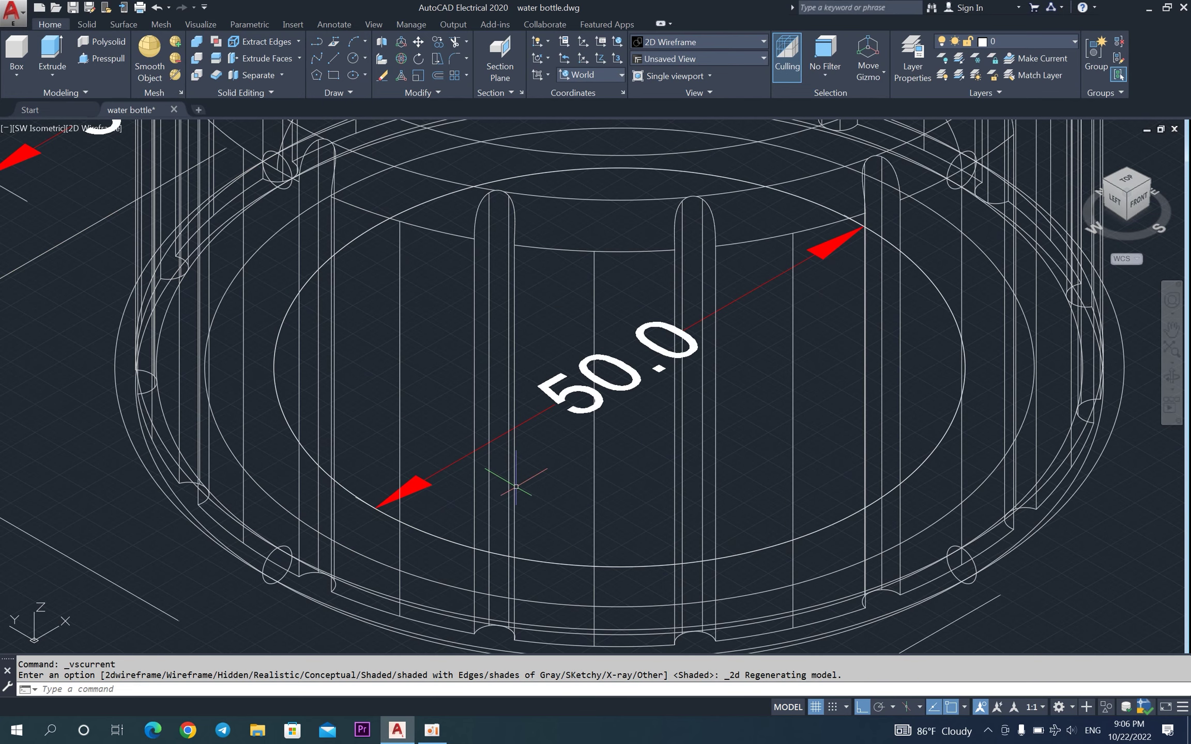
type("c")
Draw a 50-diameter circle at the cap's base centre.
key("Return")
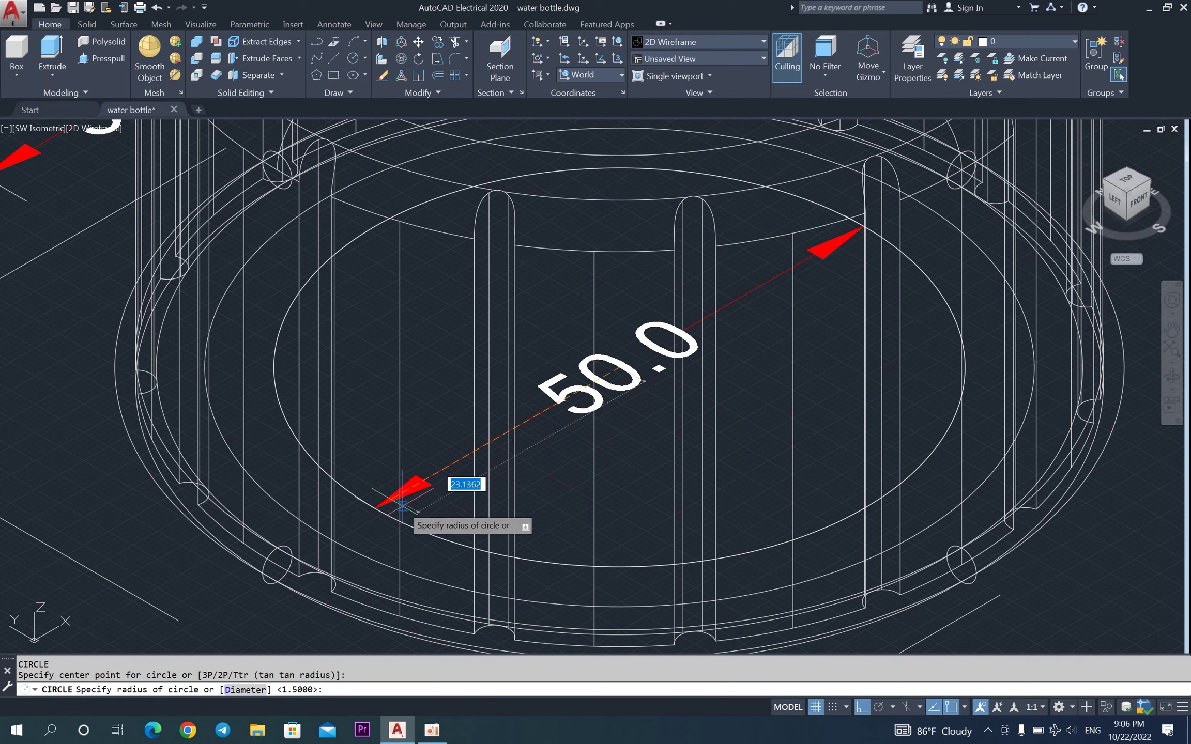
type("d")
key("Return")
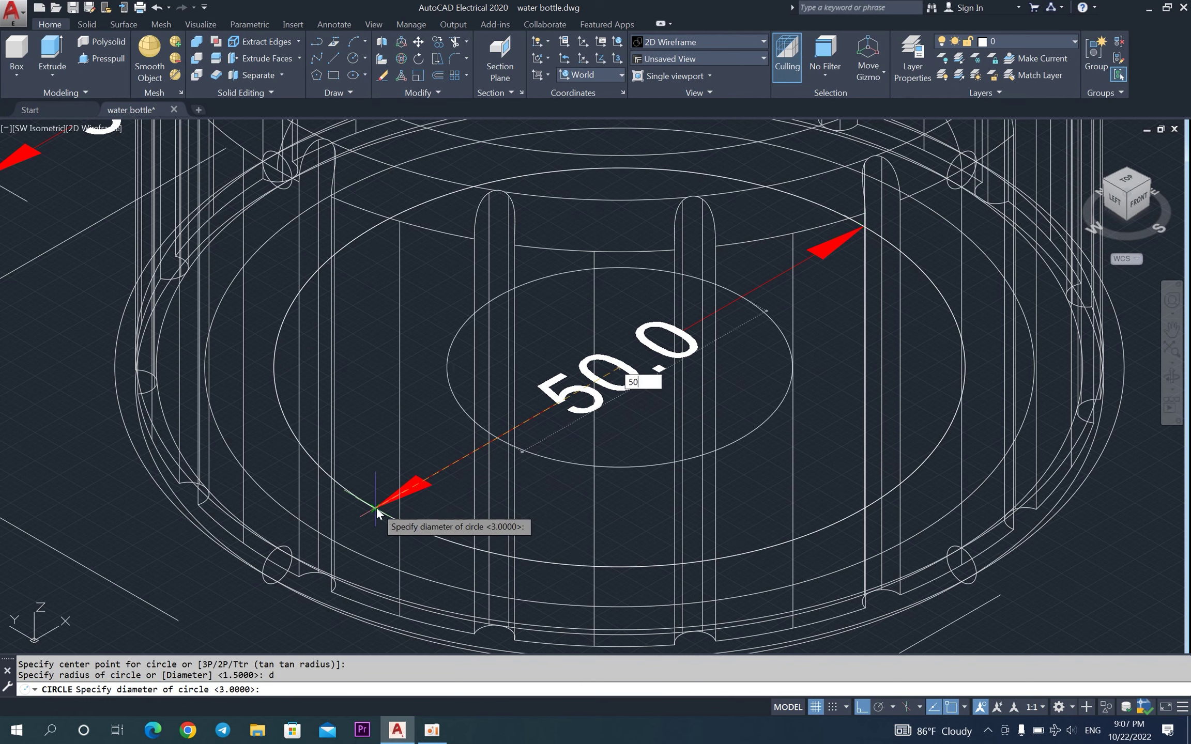
key("Return")
Move the 50-diameter circle 40 units up along Z to the cap's top.
type("m")
key("Return")
left_click(371, 507)
key("Return")
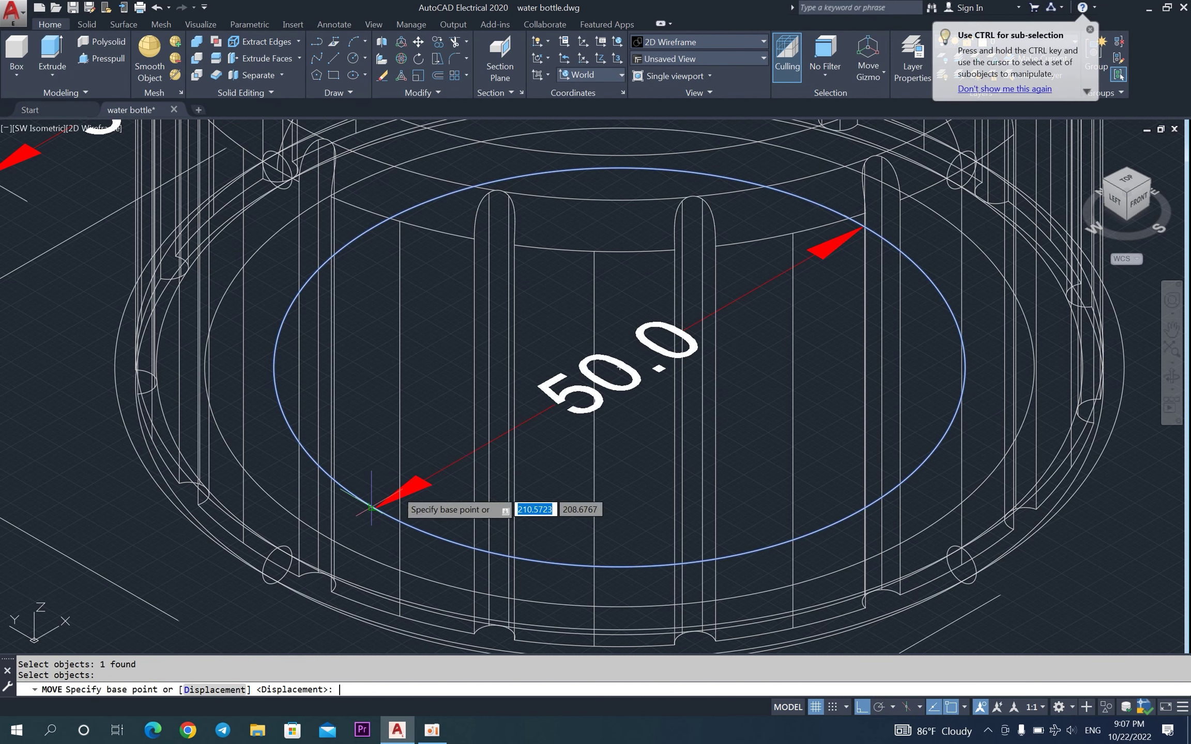
left_click(620, 368)
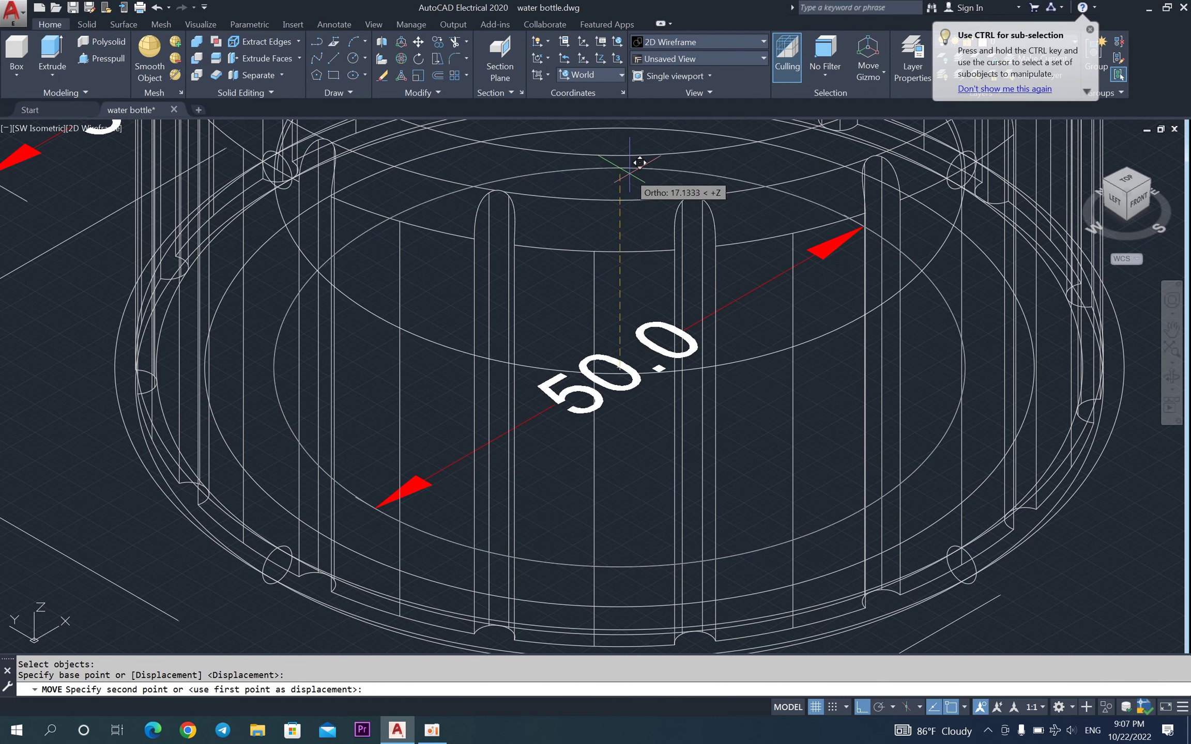
type("40")
key("Return")
scroll(620, 311, "down", 3)
scroll(611, 310, "down", 3)
scroll(698, 169, "up", 3)
scroll(698, 170, "up", 2)
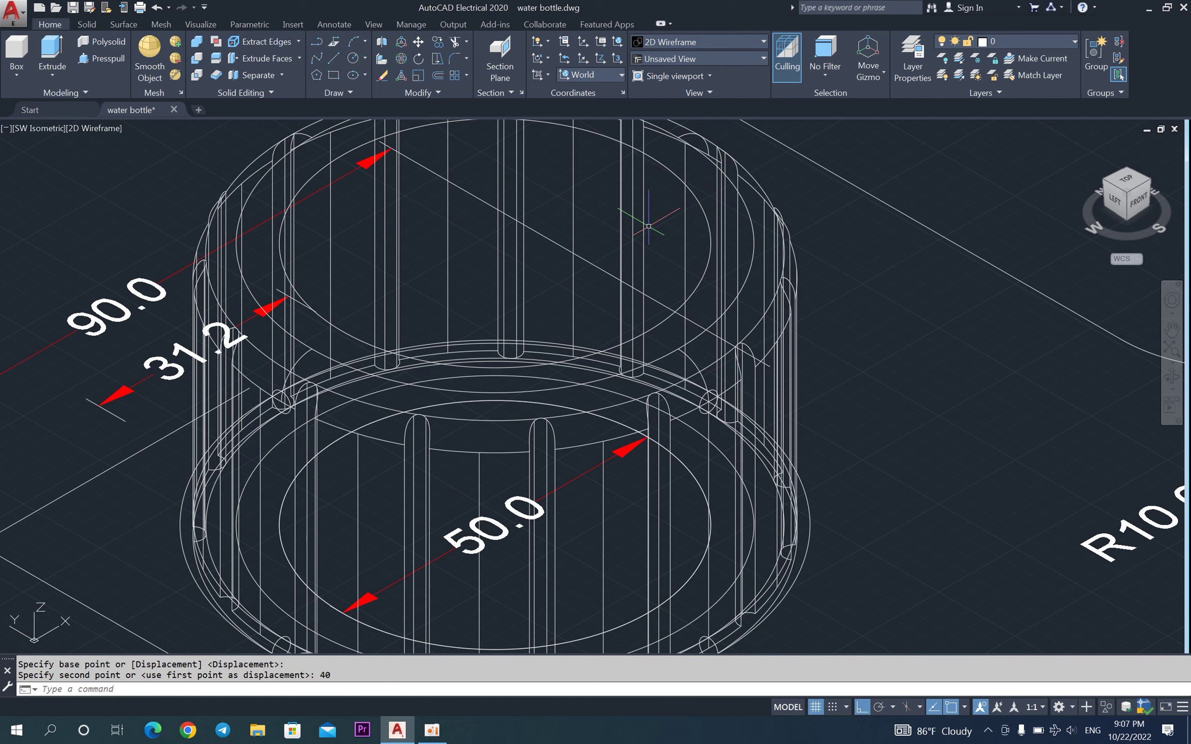
type("xt")
key("Return")
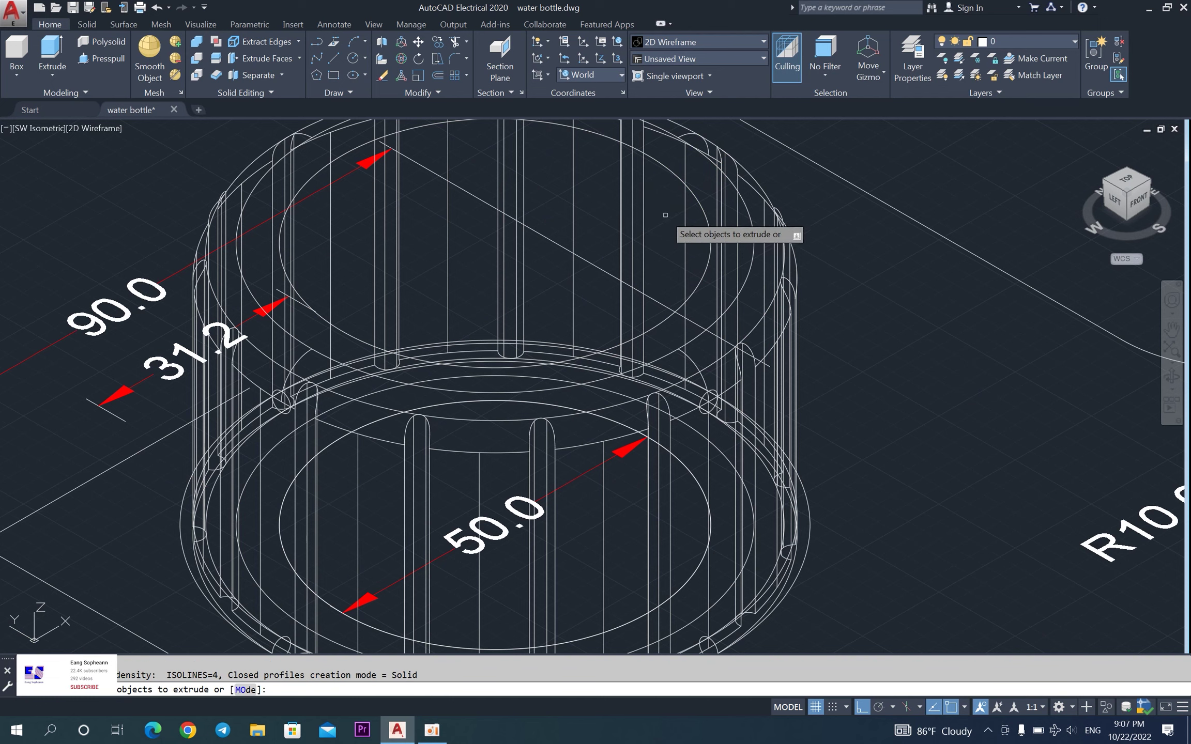
Extrude the top ellipse 5 units and switch the visual style to Shaded.
left_click(694, 199)
key("Return")
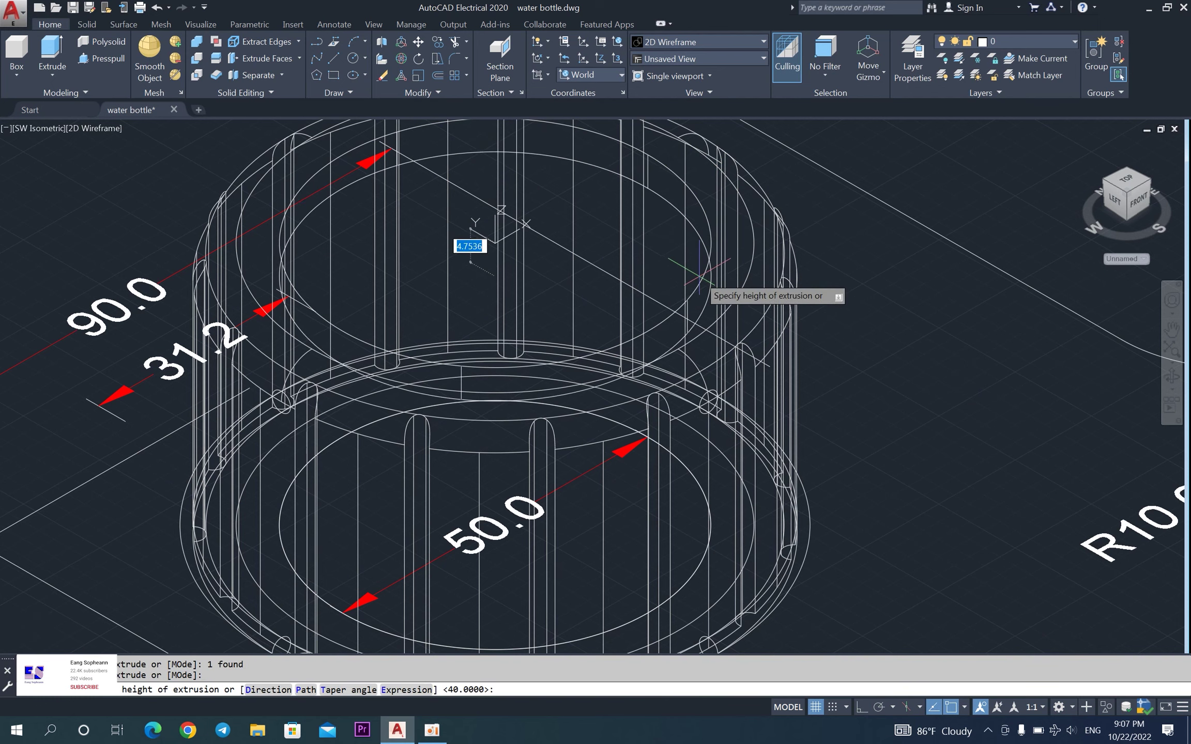
type("5")
key("Return")
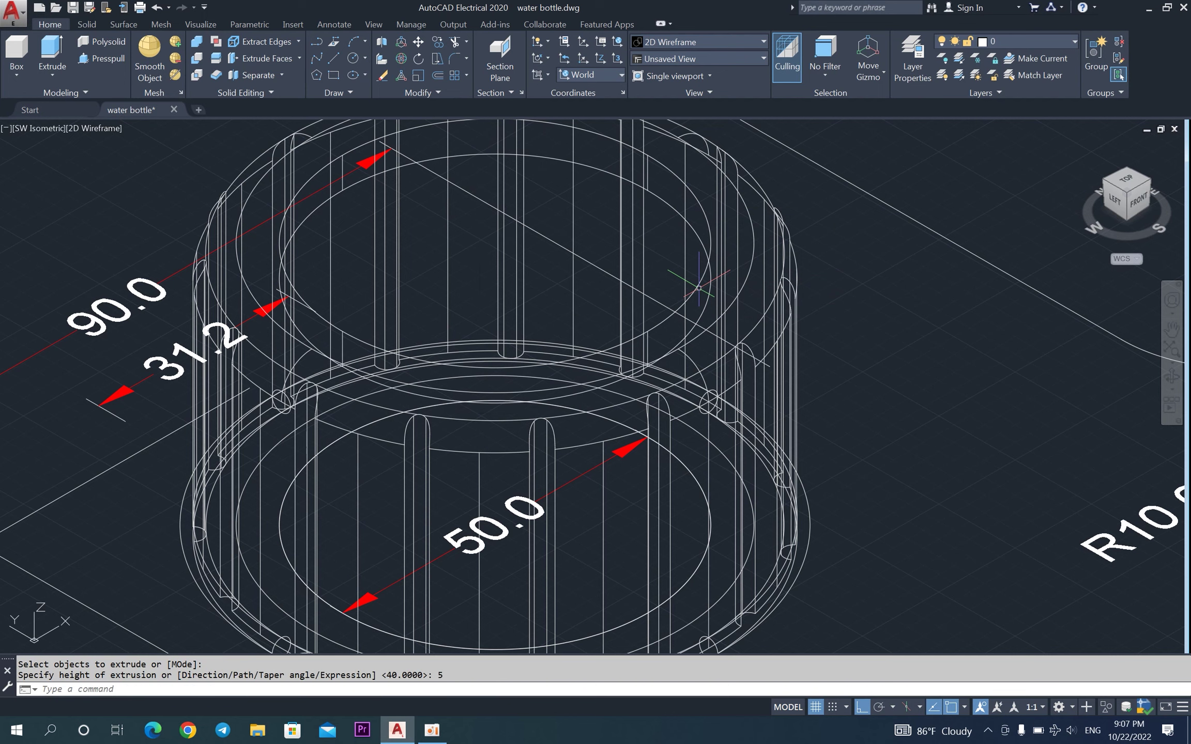
left_click(104, 128)
left_click(150, 218)
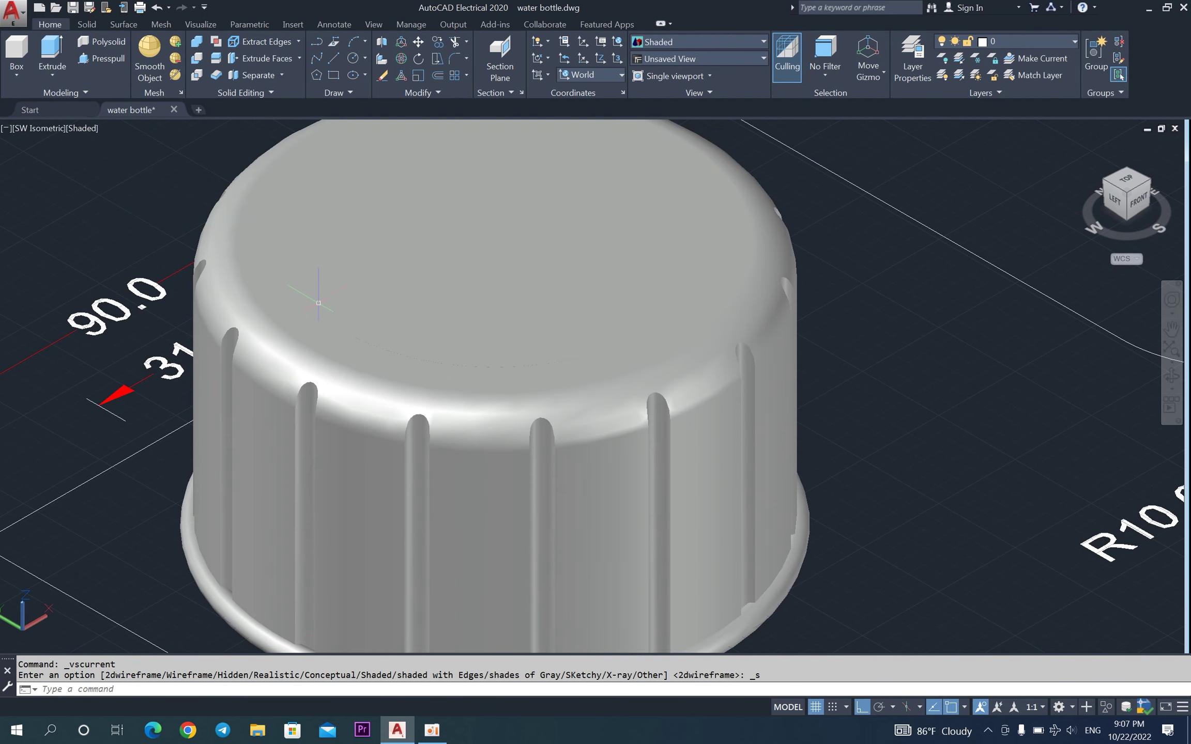
Subtract the 5-unit cylinder from the cap to cut a shallow recess.
type("su")
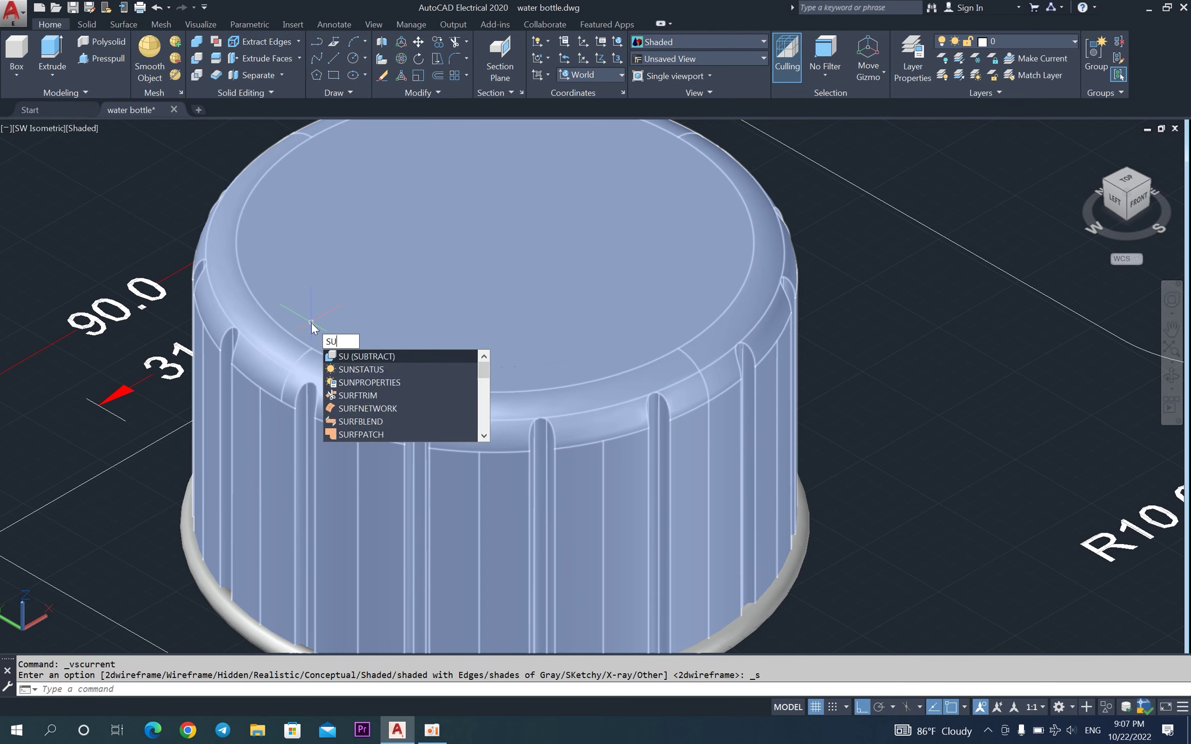
key("Return")
left_click(277, 351)
key("Return")
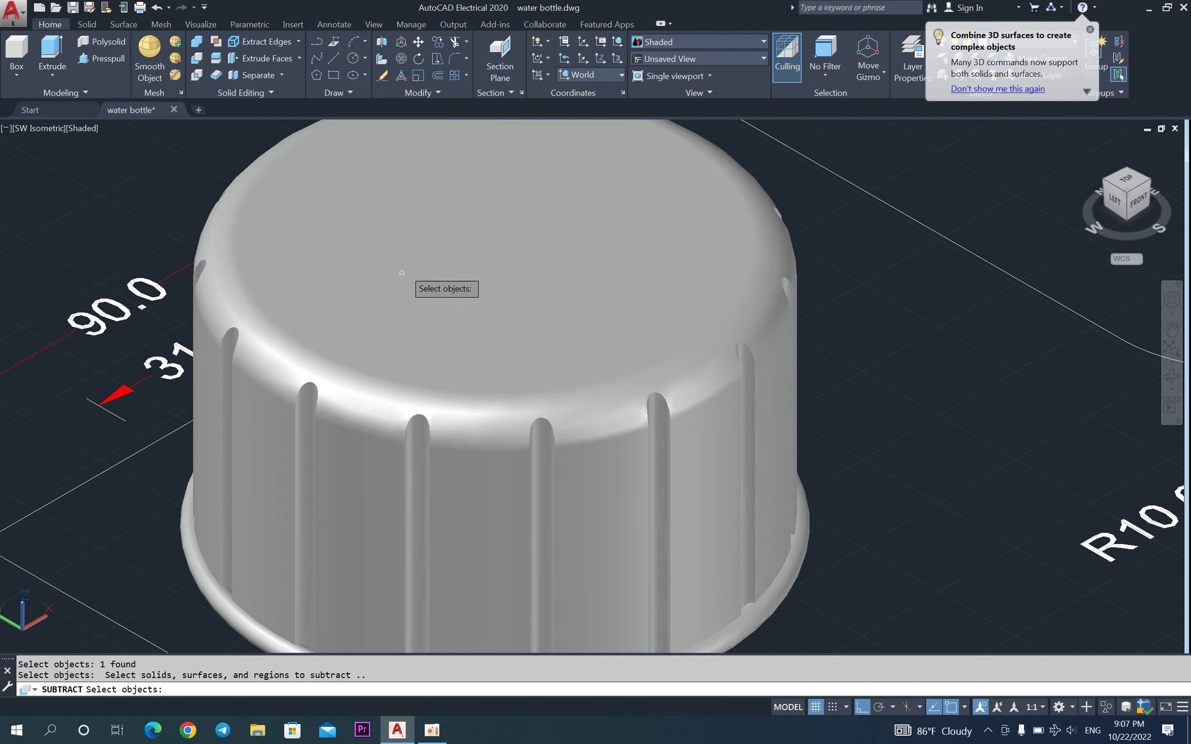
left_click(402, 273)
key("Return")
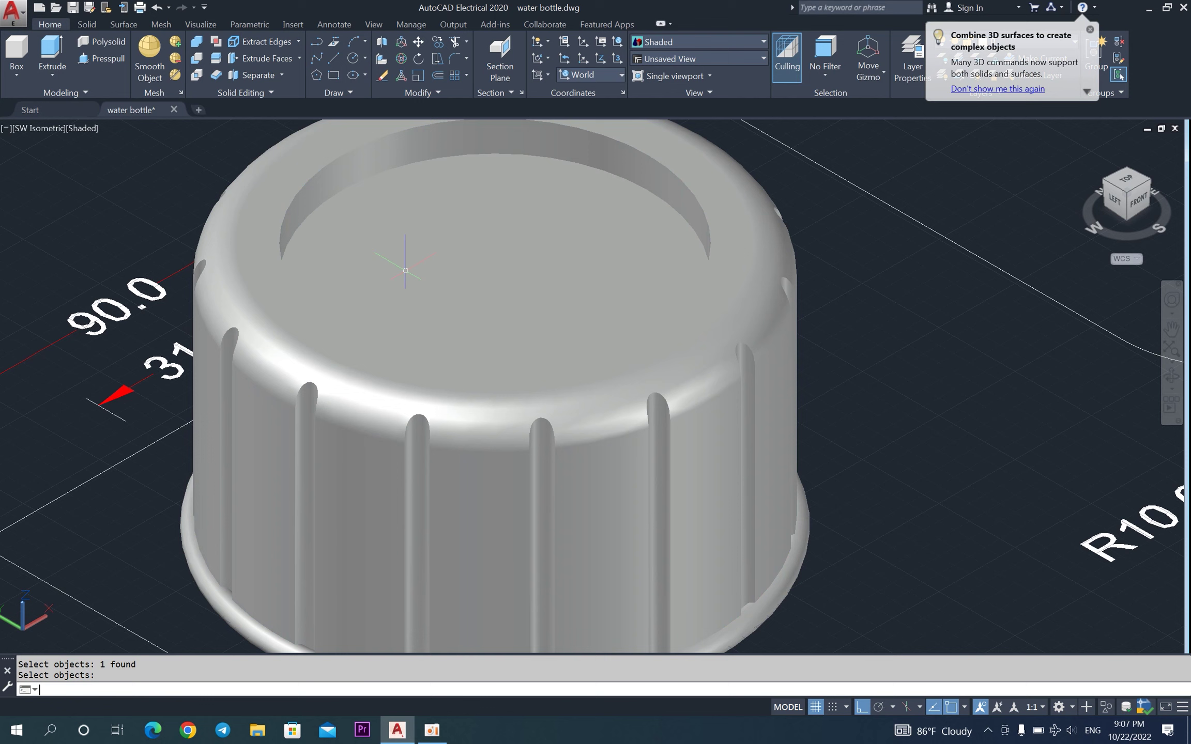
scroll(393, 279, "down", 2)
scroll(480, 223, "up", 2)
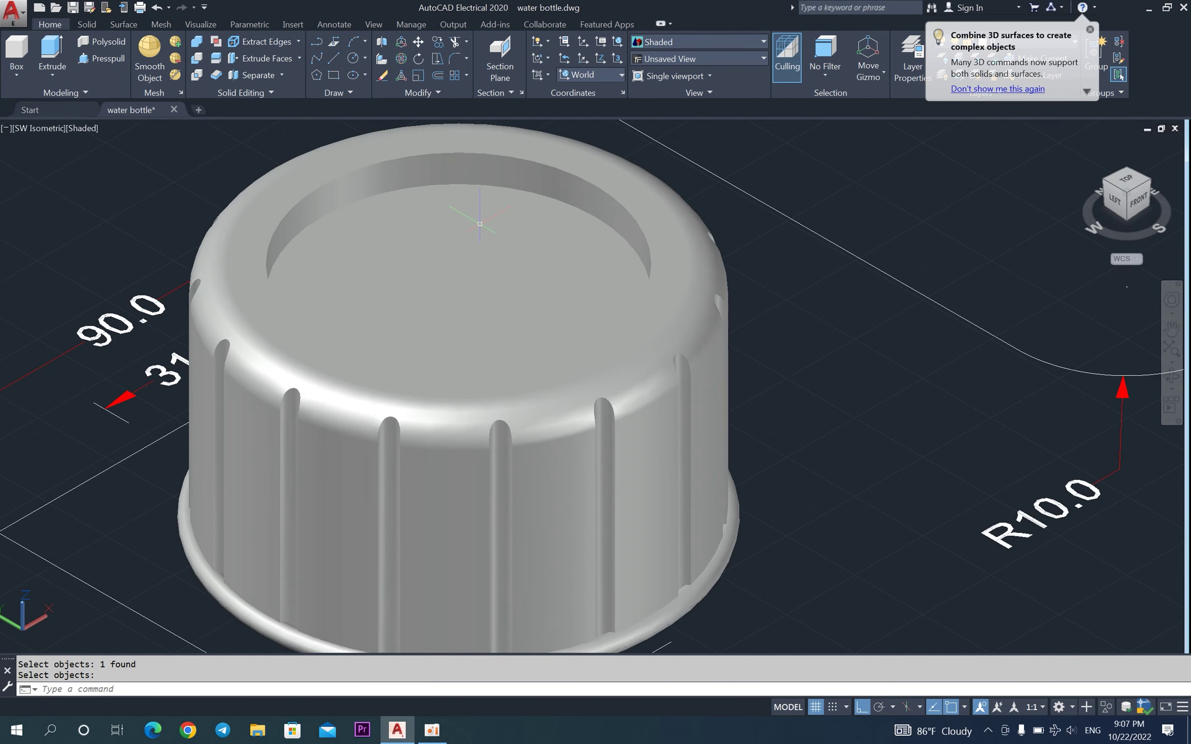
Round the cap's top edge and the recess rim with radius-3 fillets.
type("f")
key("Return")
type("r")
key("Return")
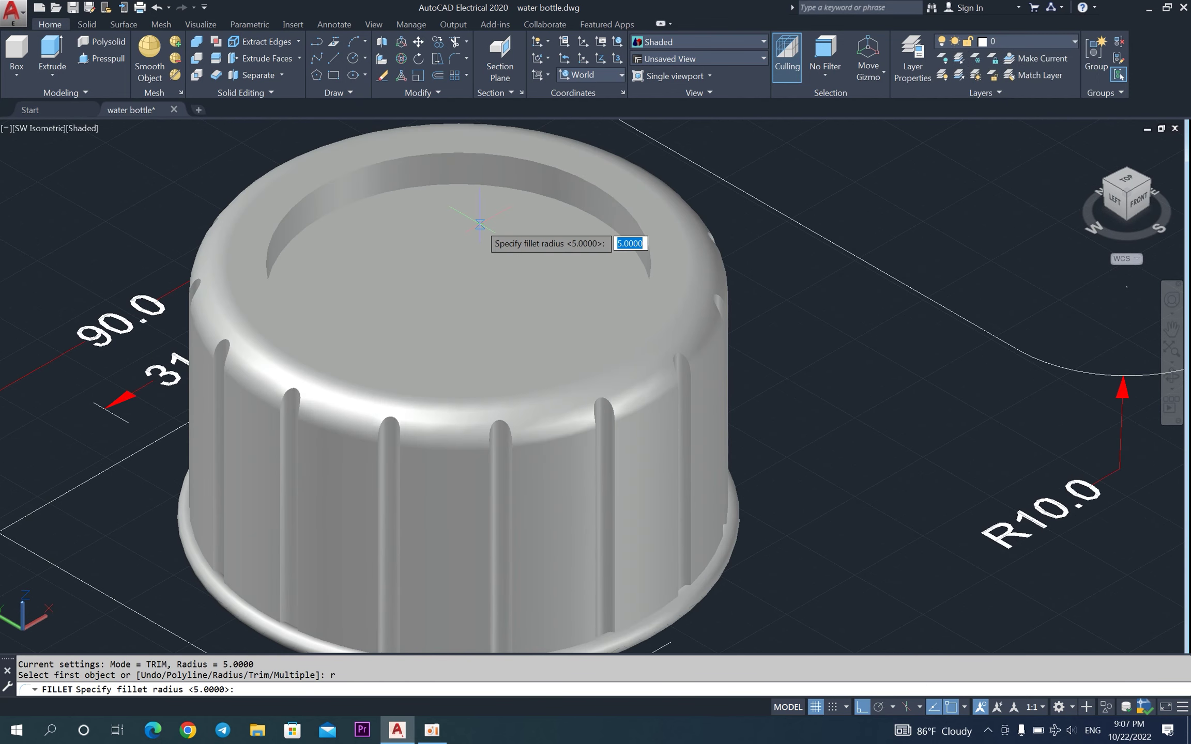
type("3")
key("Return")
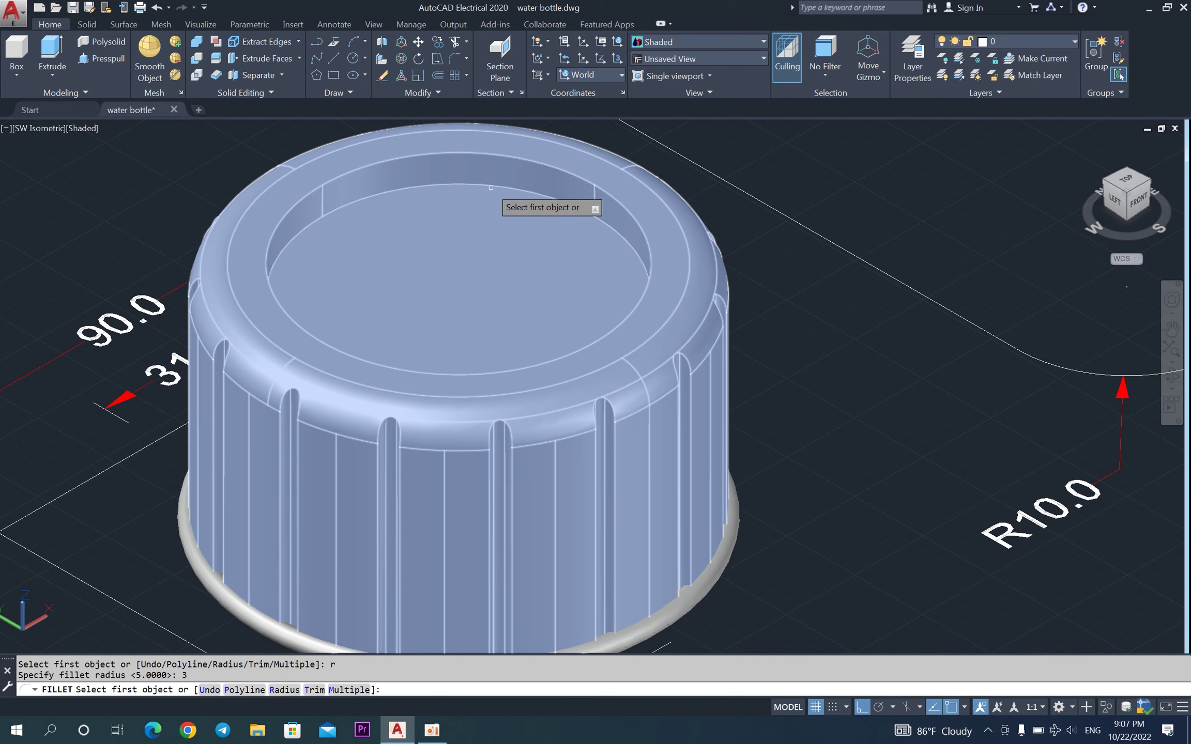
left_click(493, 186)
key("Return")
key("Return")
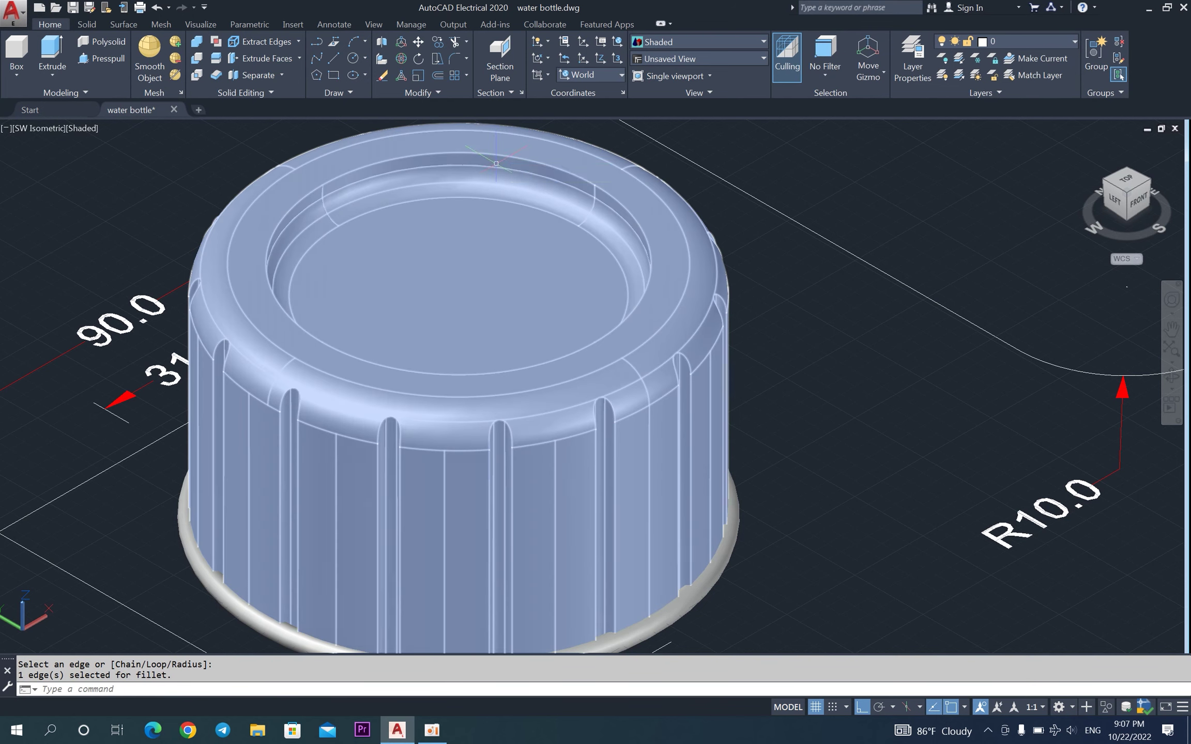
key("Return")
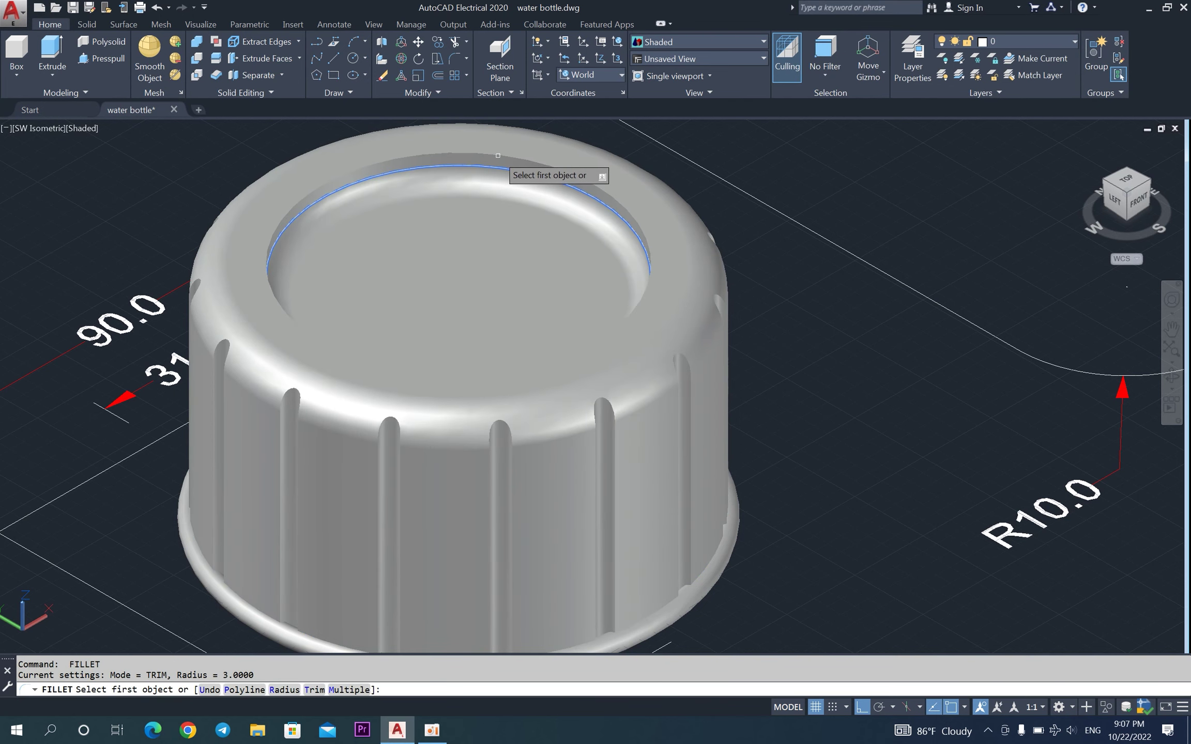
left_click(498, 155)
key("Return")
key("Return")
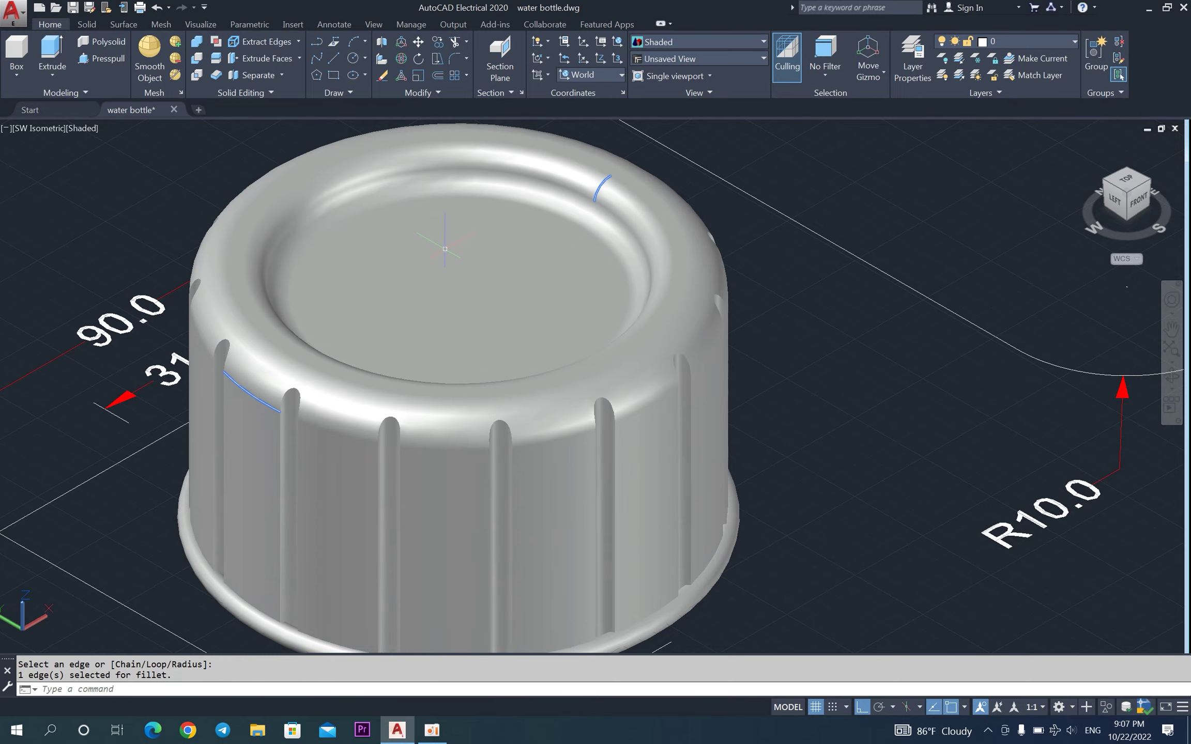
Orbit around the cap to inspect the fillets, then switch to 2D Wireframe.
scroll(469, 241, "down", 2)
left_click(1172, 376)
mouse_move(885, 393)
left_mouse_down()
mouse_move(708, 231)
mouse_move(534, 252)
mouse_move(550, 296)
mouse_move(797, 306)
mouse_move(798, 412)
mouse_move(639, 378)
mouse_move(652, 258)
mouse_move(670, 274)
mouse_move(700, 389)
left_mouse_up()
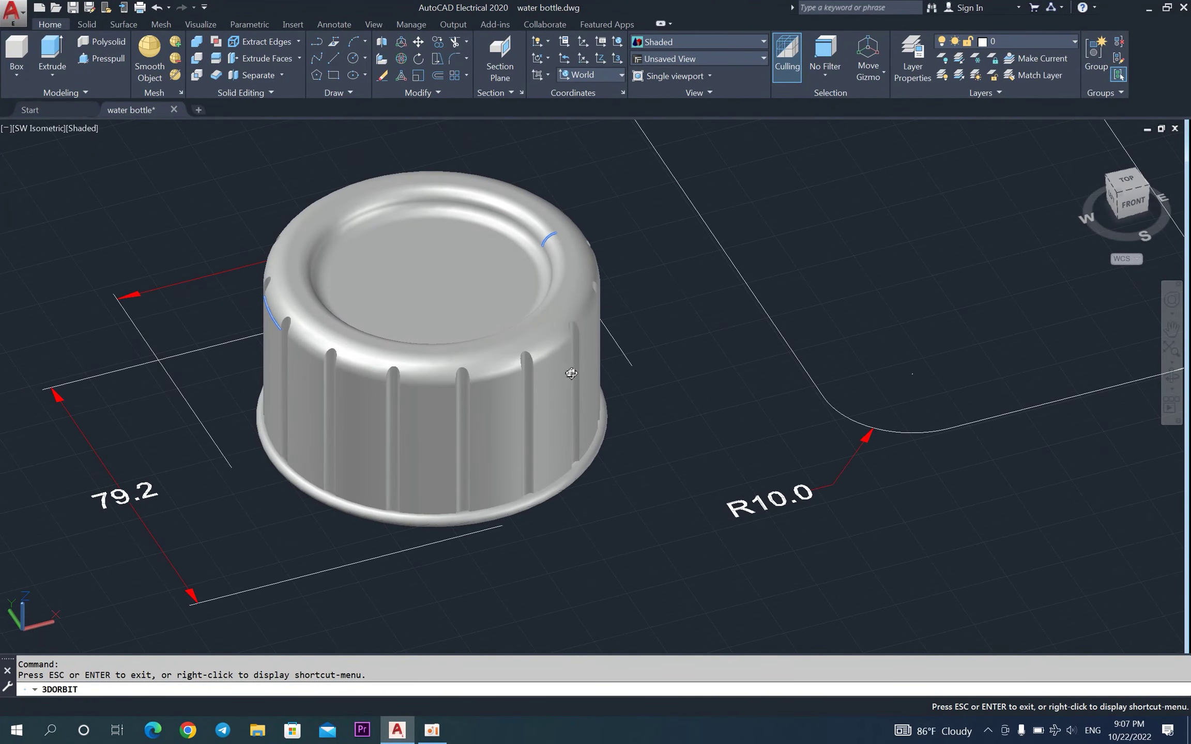
mouse_move(570, 373)
left_mouse_down()
mouse_move(643, 433)
mouse_move(653, 301)
left_mouse_up()
right_click(652, 301)
left_click(667, 285)
left_click(82, 129)
left_click(110, 155)
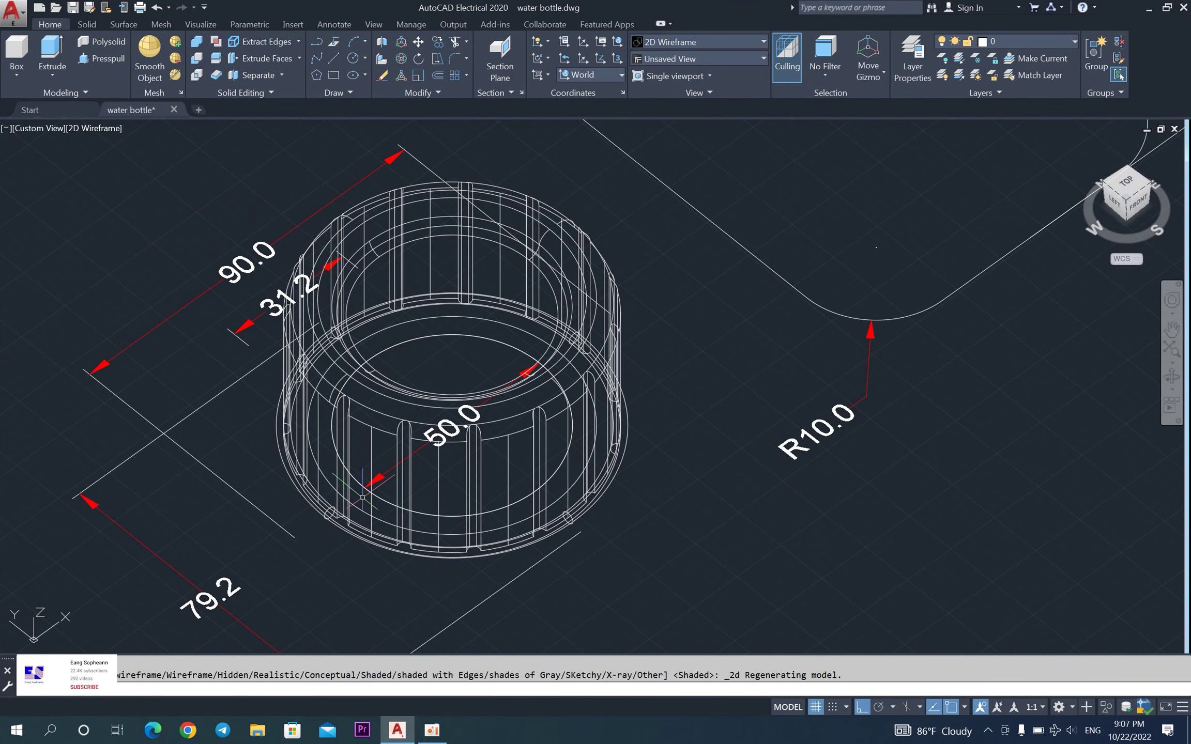
Extrude the inner bottom circle 30 units into a cylinder.
scroll(363, 494, "up", 2)
type("ex")
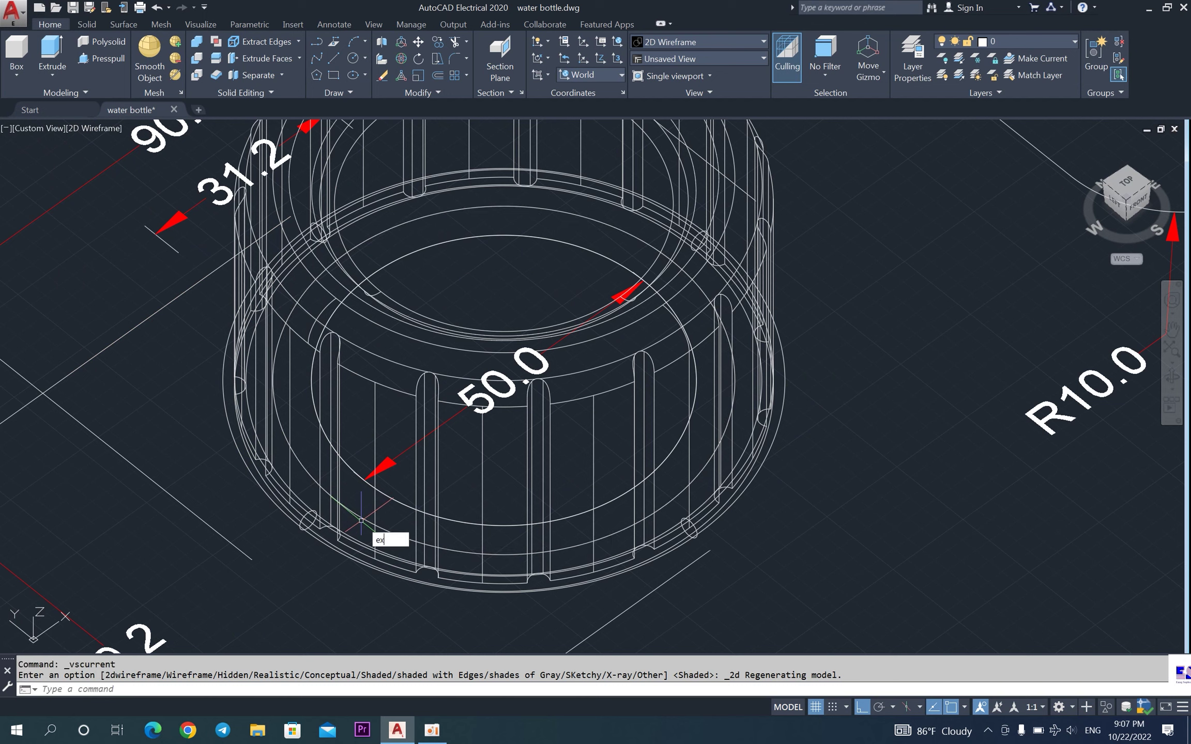
key("Return")
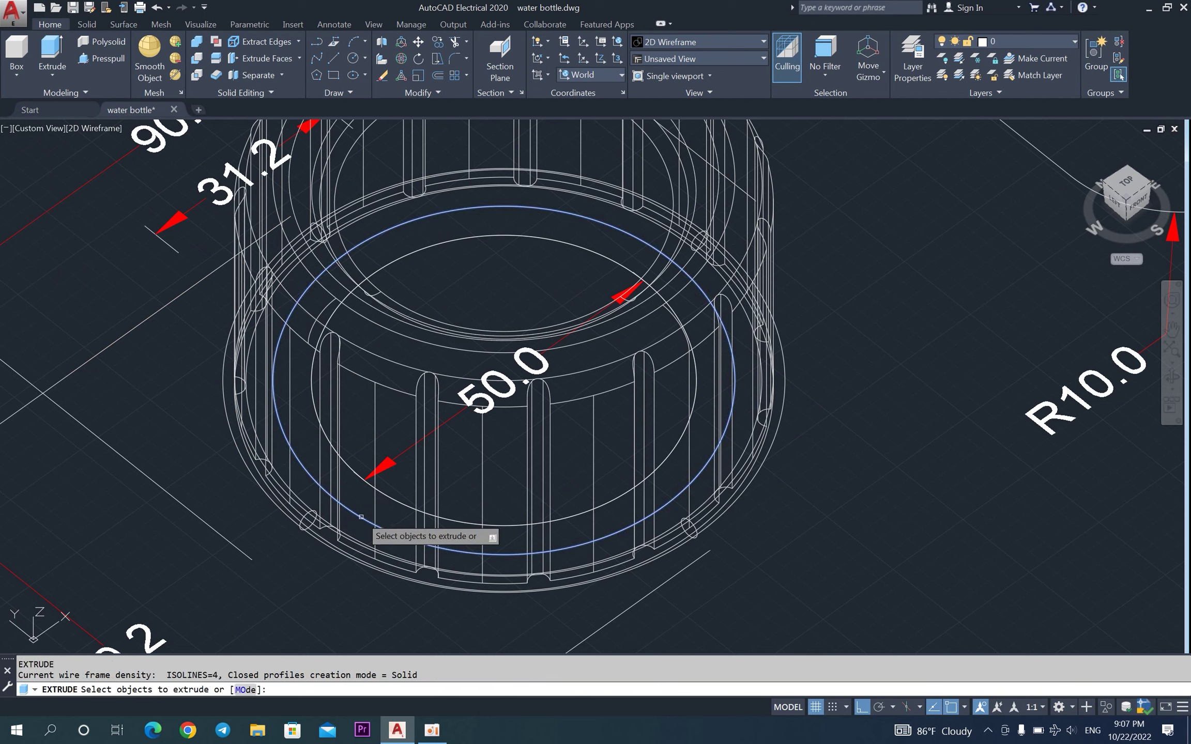
left_click(362, 521)
key("Return")
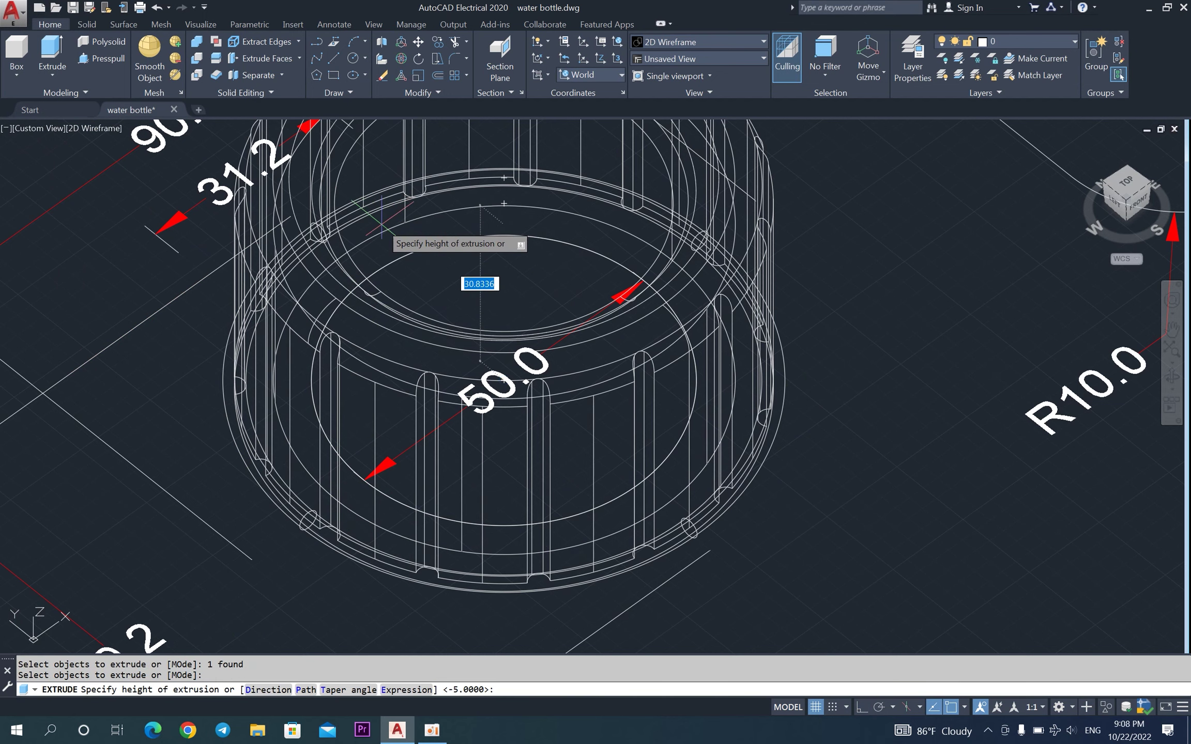
scroll(382, 222, "down", 2)
type("0")
key("Return")
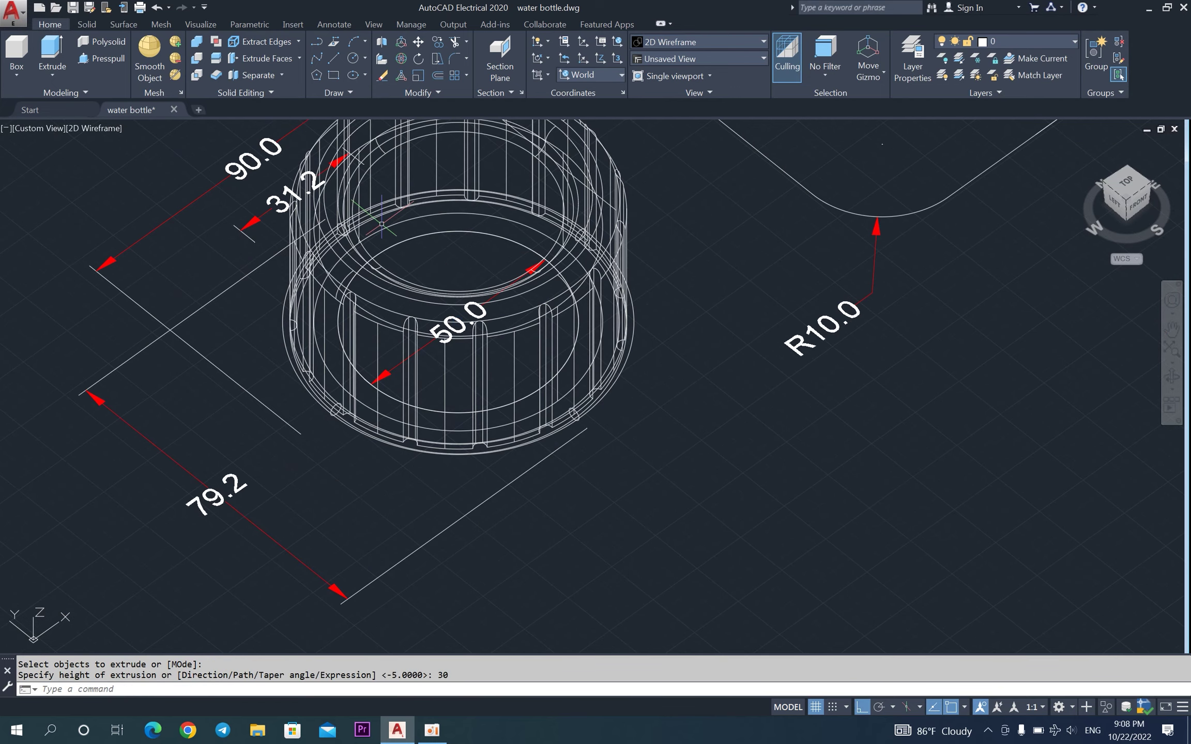
Subtract the 30-unit cylinder from the cap and display the model Shaded.
type("su")
key("Return")
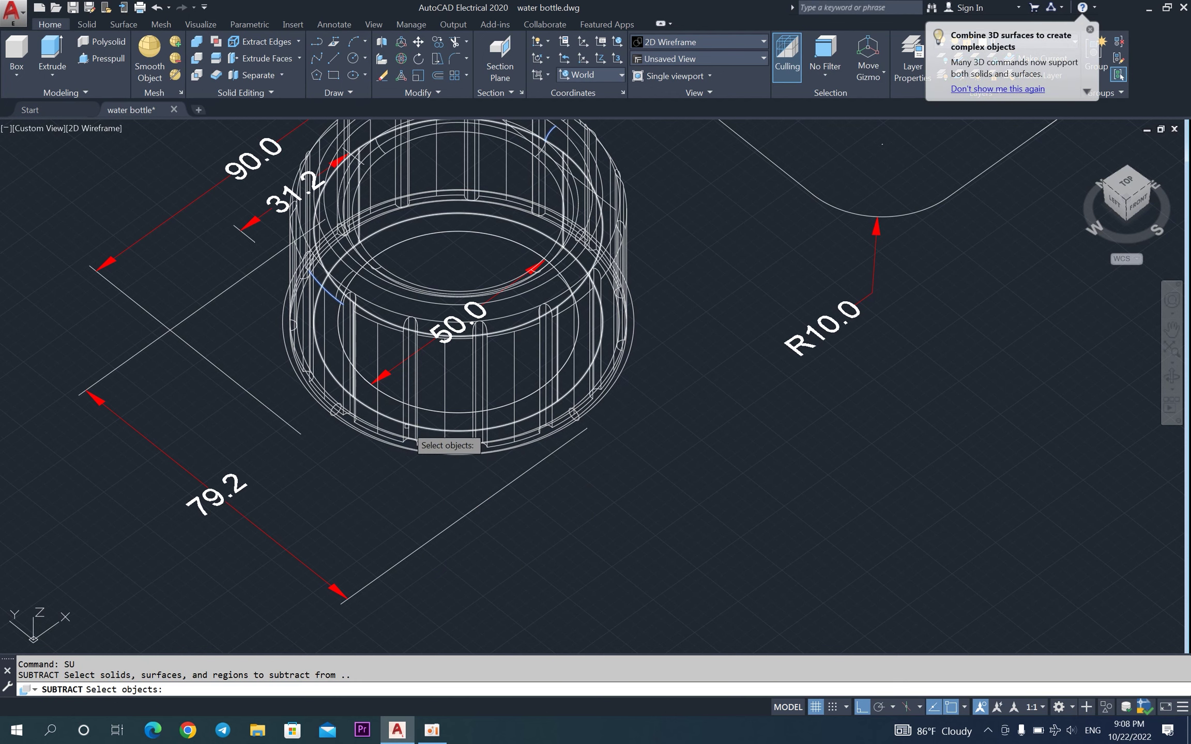
scroll(409, 425, "up", 4)
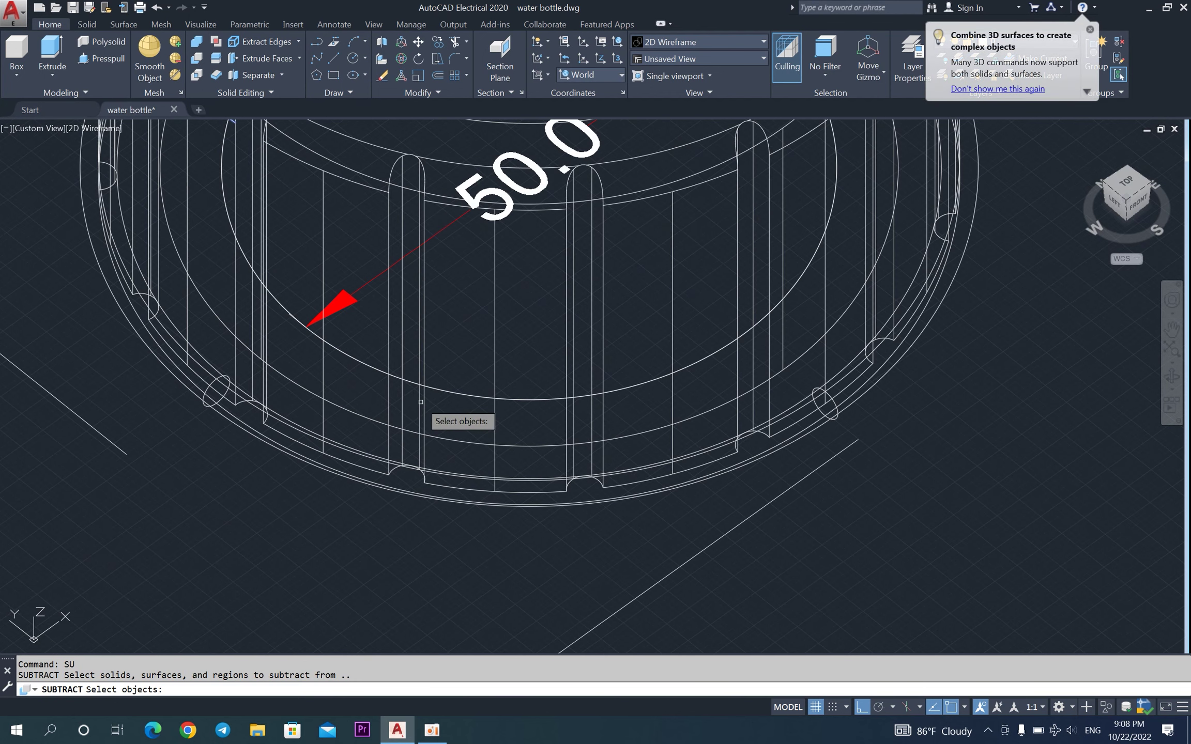
left_click(377, 423)
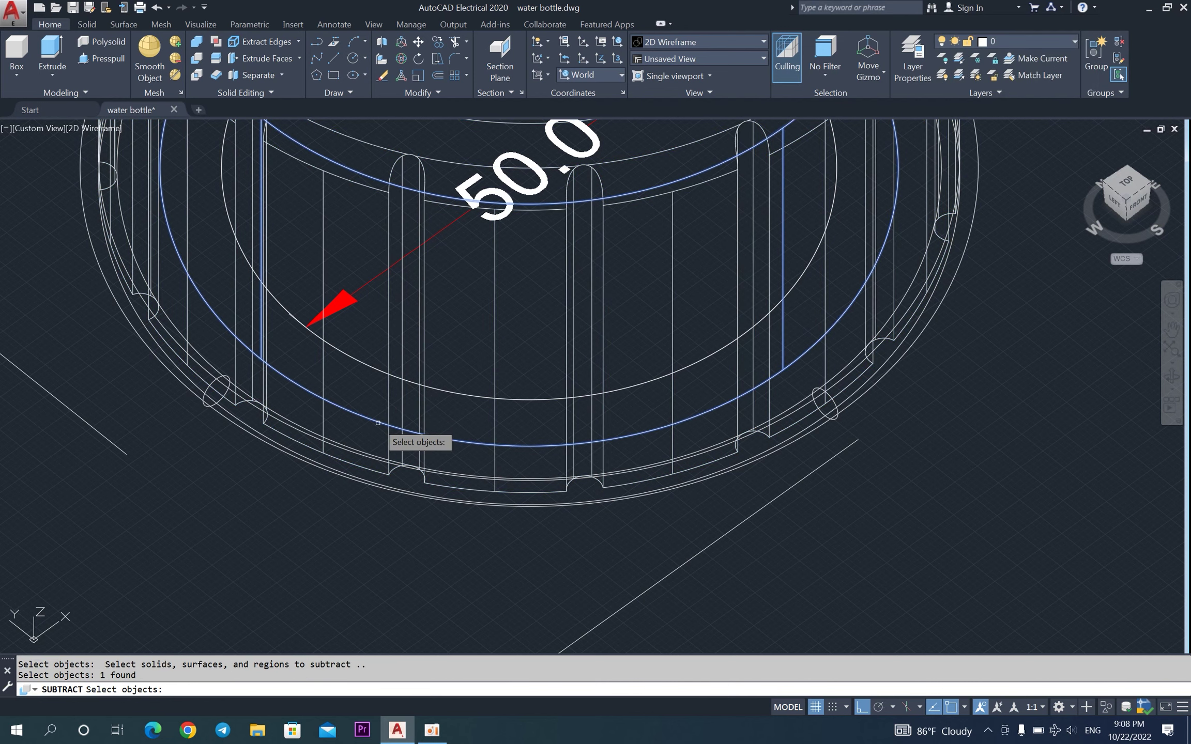
key("Return")
left_click(99, 130)
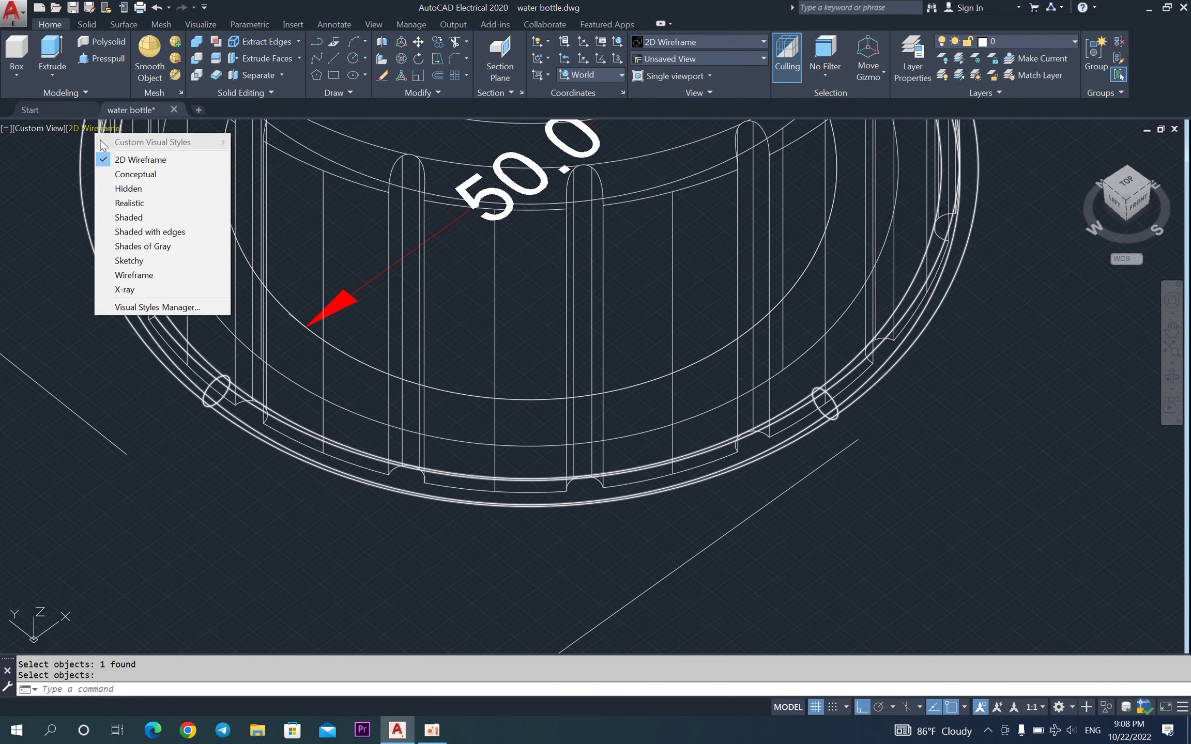
left_click(142, 218)
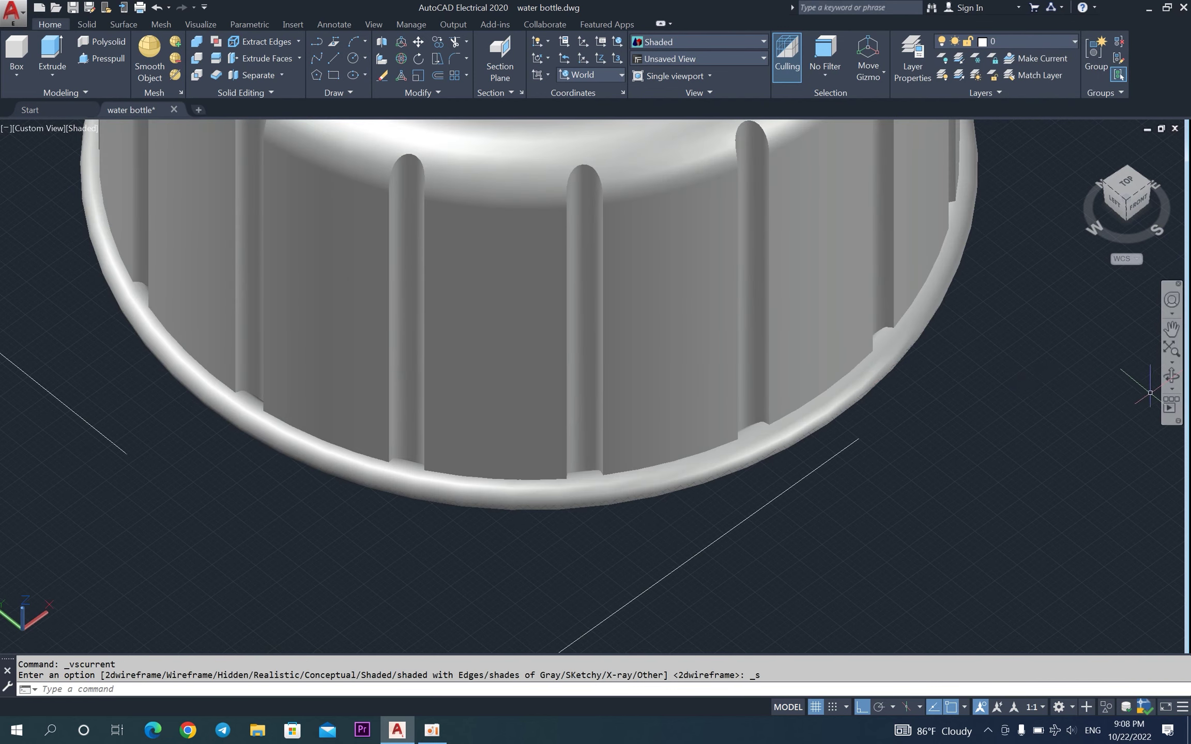
Orbit the view to inspect the cap's hollow underside.
left_click(1172, 380)
mouse_move(749, 399)
left_mouse_down()
mouse_move(691, 409)
mouse_move(659, 192)
mouse_move(455, 199)
mouse_move(479, 159)
mouse_move(708, 223)
mouse_move(720, 244)
mouse_move(715, 224)
mouse_move(707, 241)
mouse_move(705, 151)
mouse_move(698, 231)
mouse_move(648, 412)
mouse_move(723, 407)
mouse_move(647, 421)
mouse_move(645, 367)
mouse_move(633, 369)
mouse_move(683, 377)
left_mouse_up()
scroll(647, 412, "down", 5)
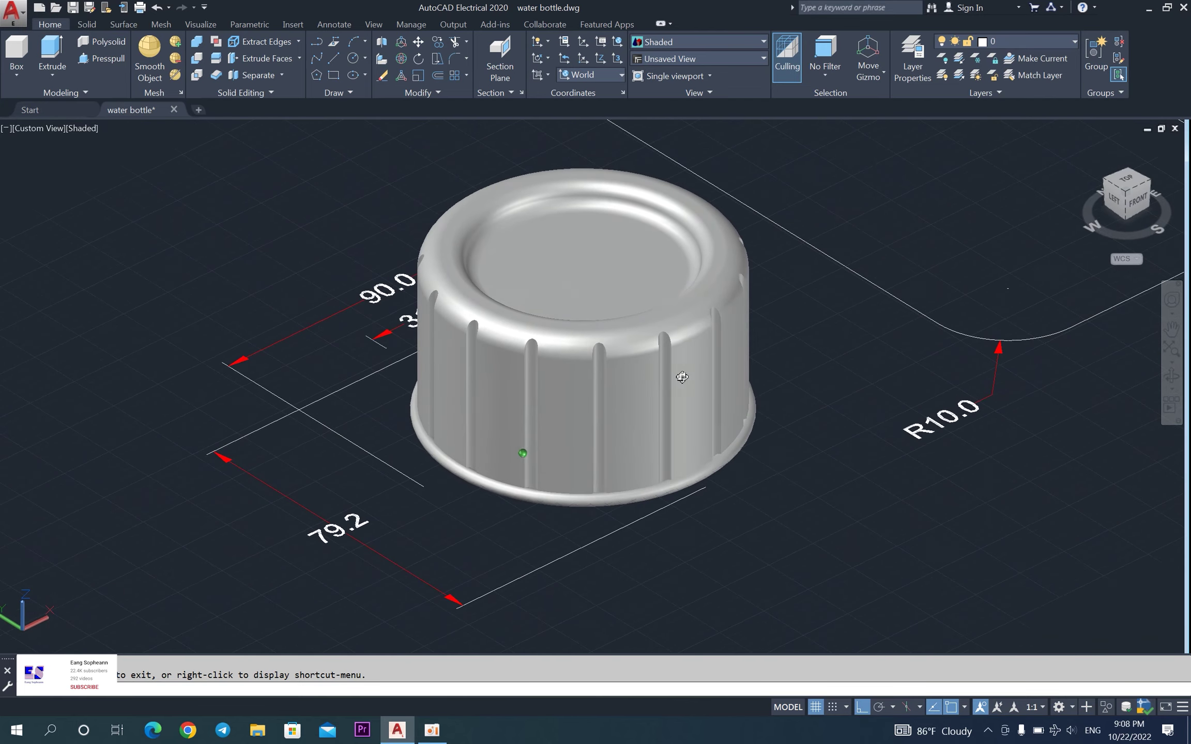
right_click(387, 162)
left_click(405, 168)
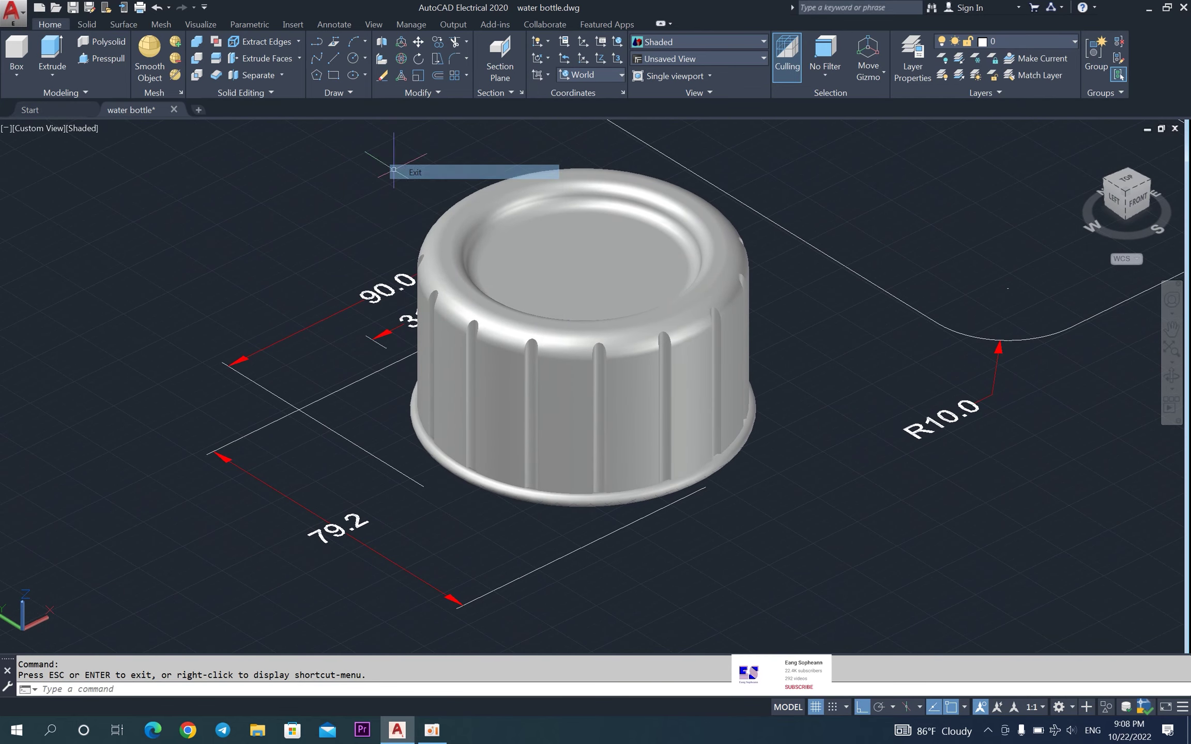
Switch the model back to 2D Wireframe and cancel the pending command.
left_click(81, 128)
left_click(104, 163)
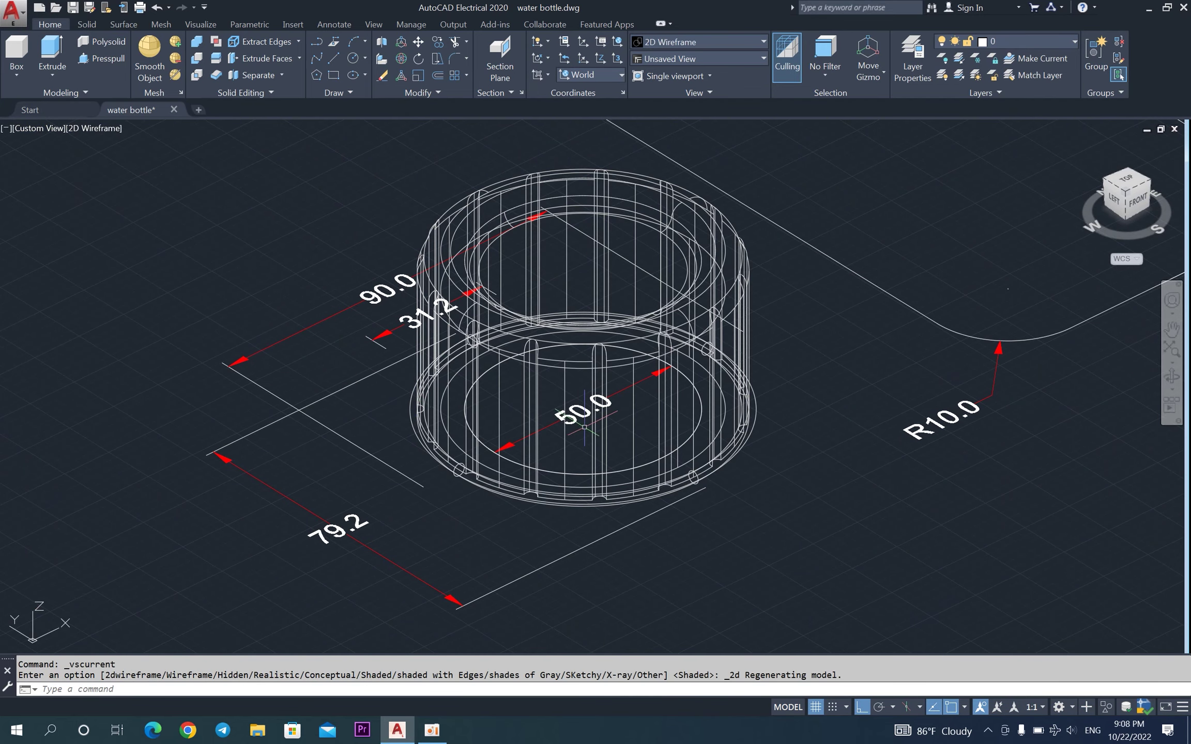
scroll(585, 427, "up", 5)
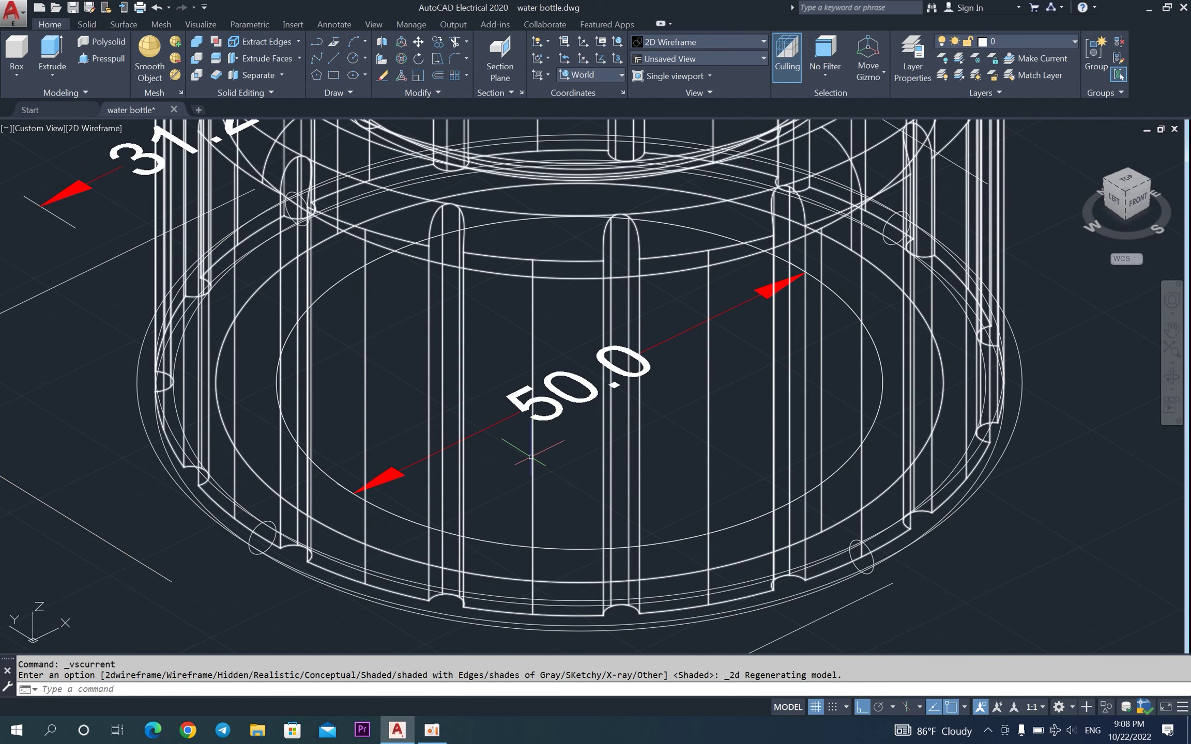
right_click(529, 458)
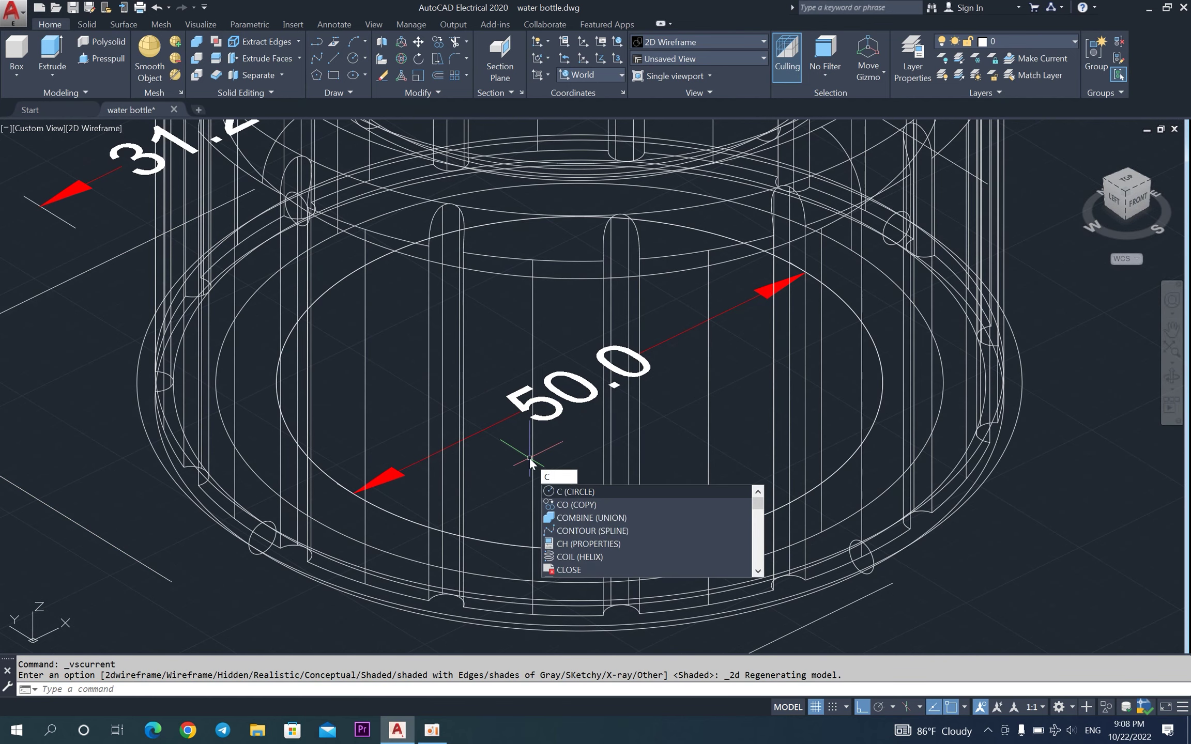
key("Escape")
Start a helix at the cap opening's centre with a 60 base diameter.
type("e")
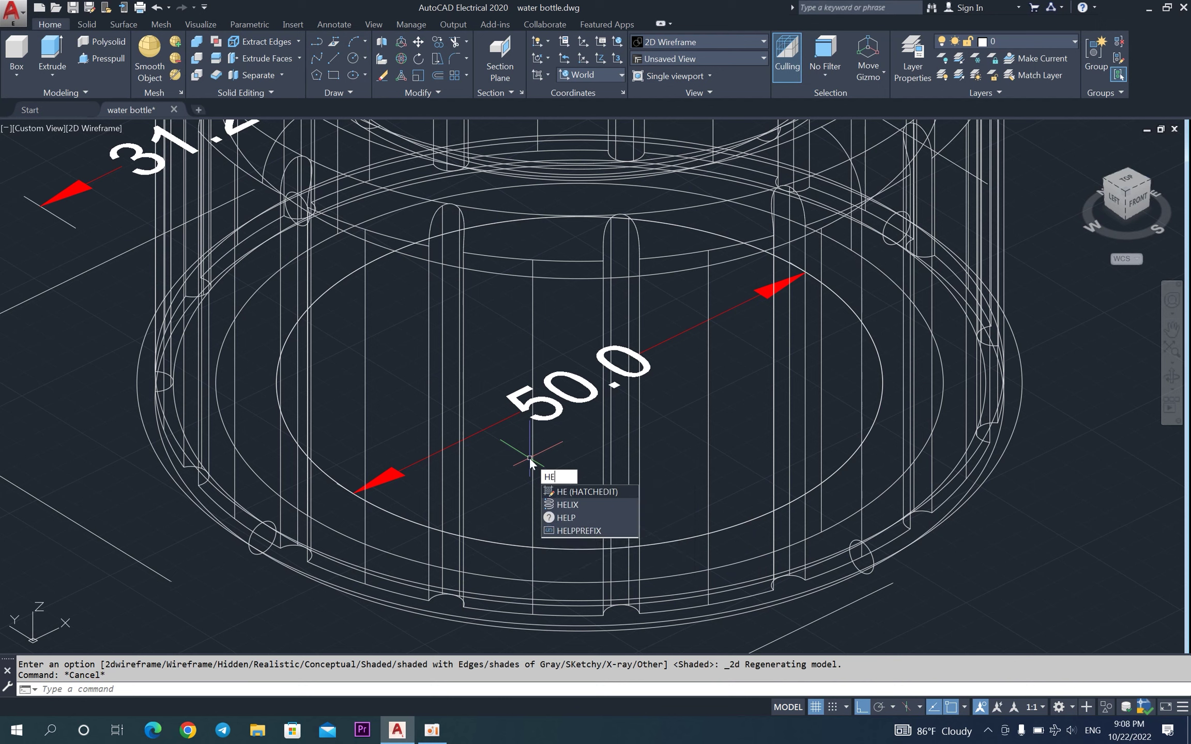
left_click(556, 502)
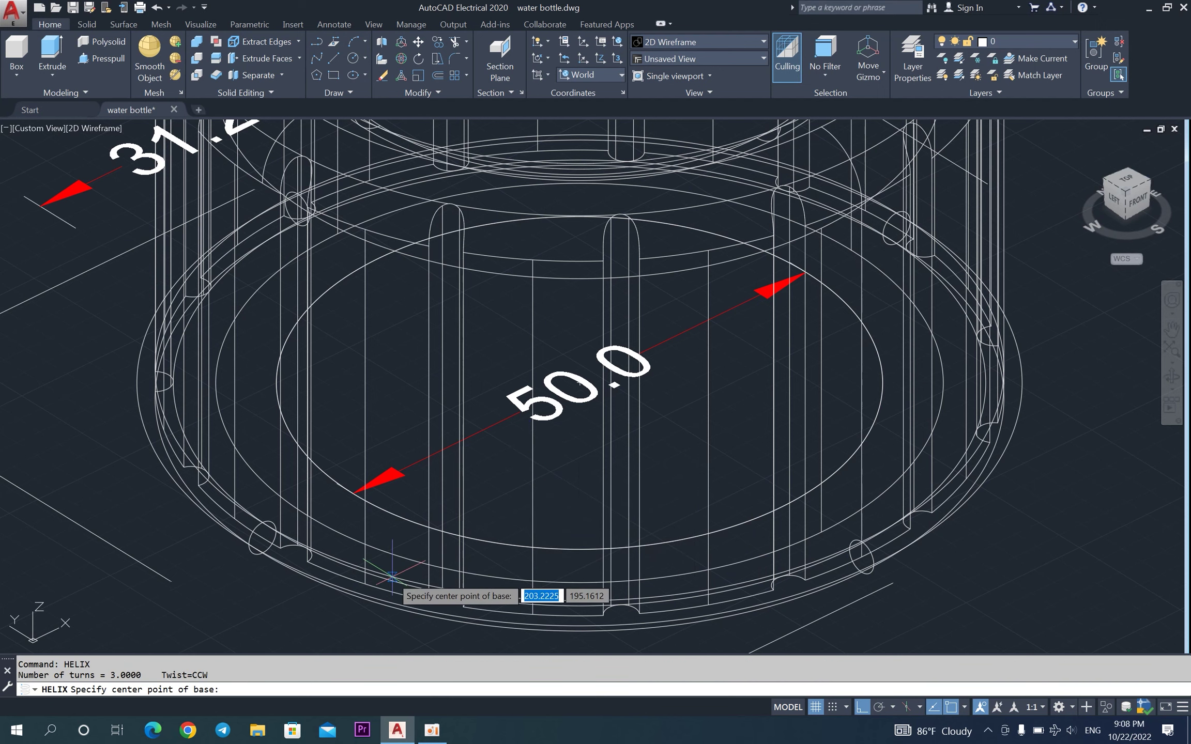
left_click(580, 383)
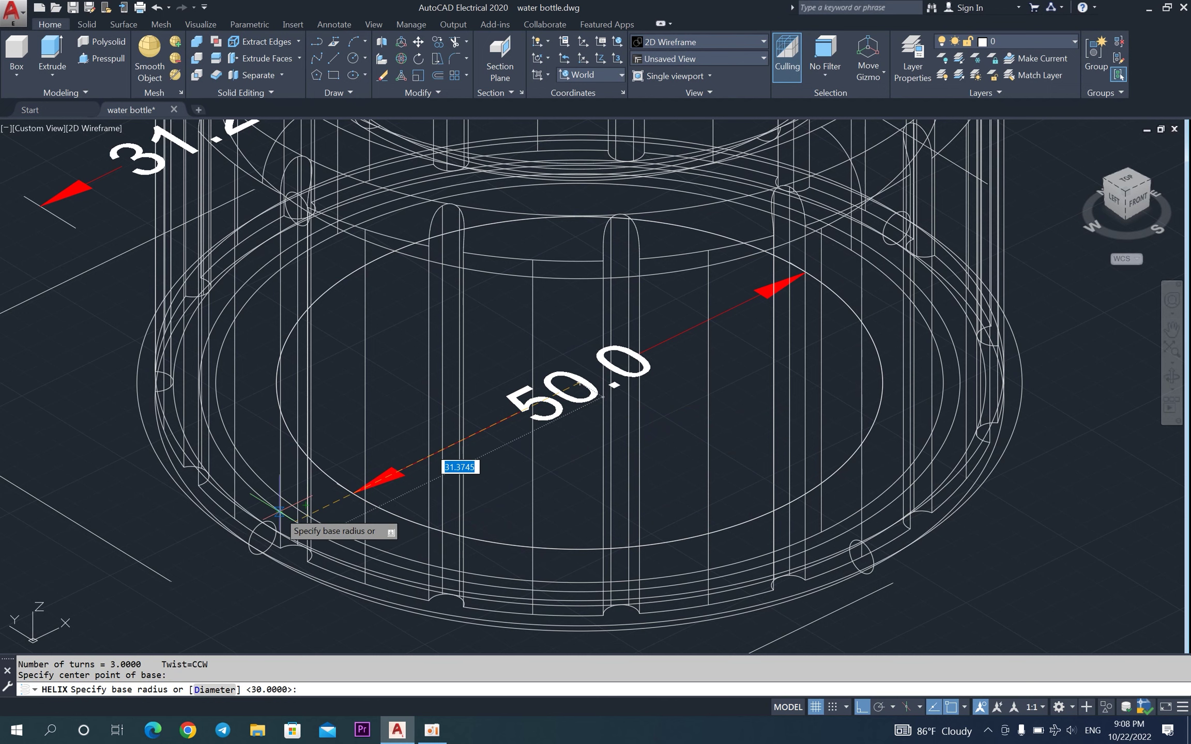
type("d")
key("Return")
type("0")
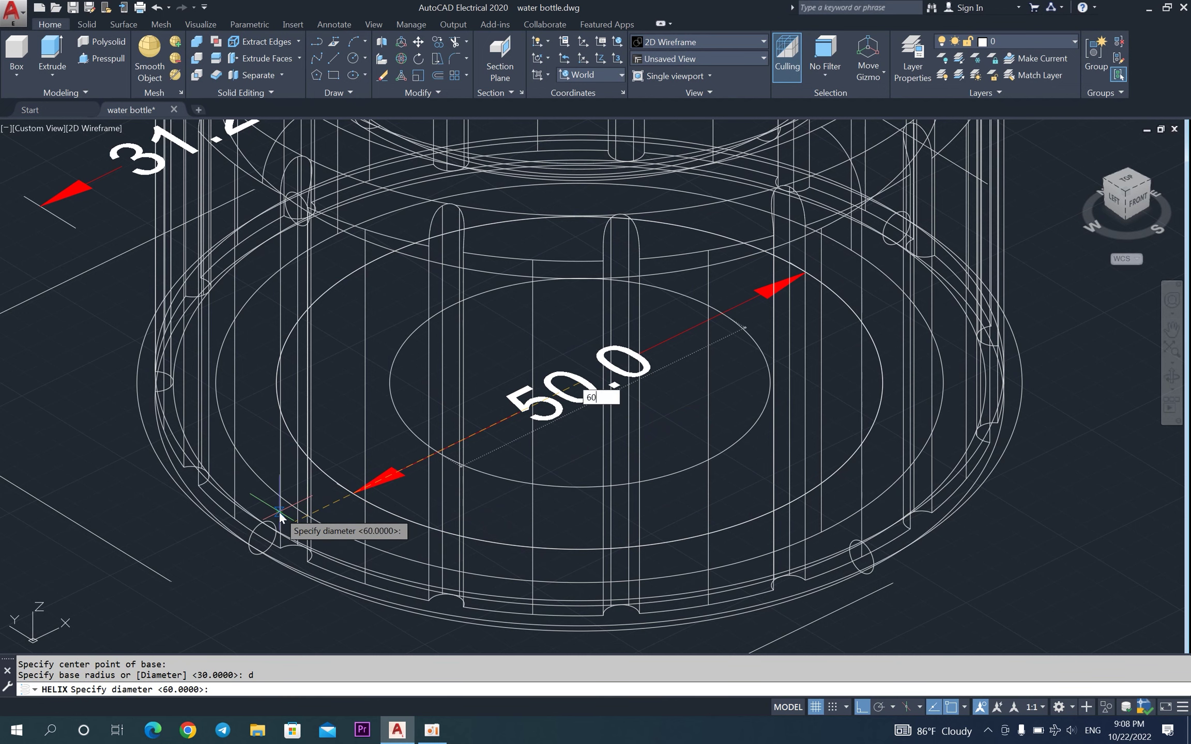
key("Return")
Give the helix a 60 top diameter and accept the default height.
type("d")
key("Return")
type("6")
key("Return")
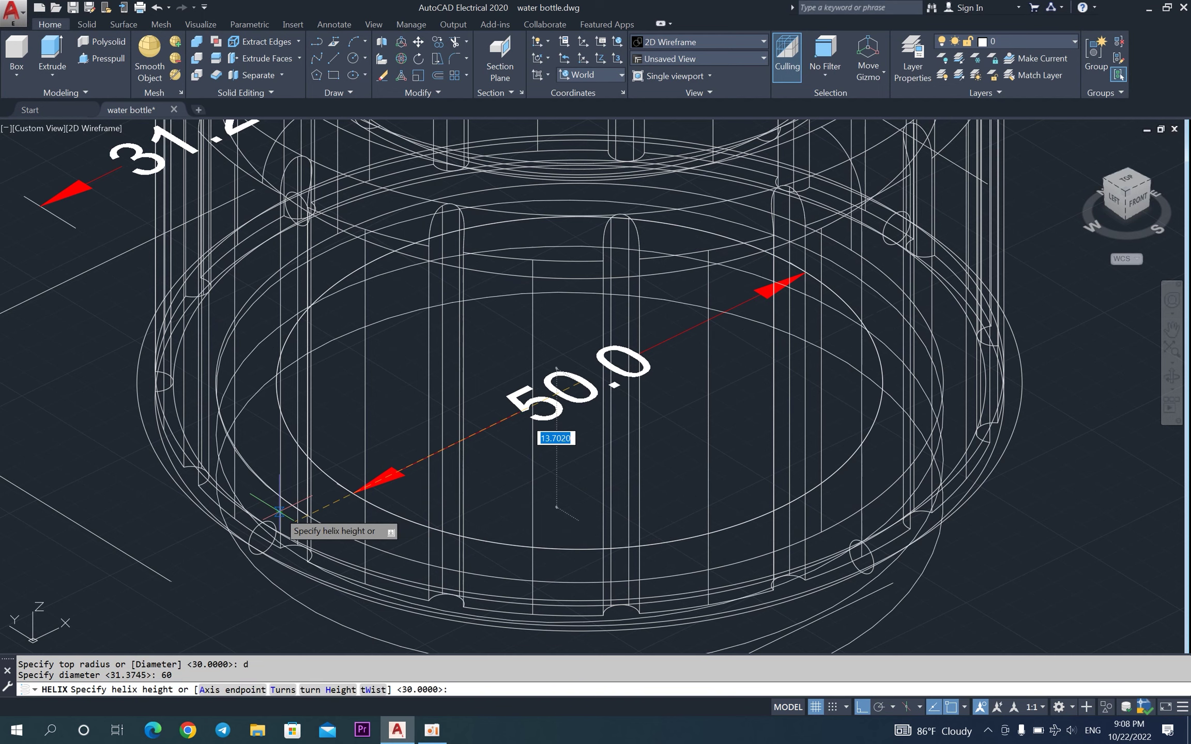
scroll(580, 310, "down", 2)
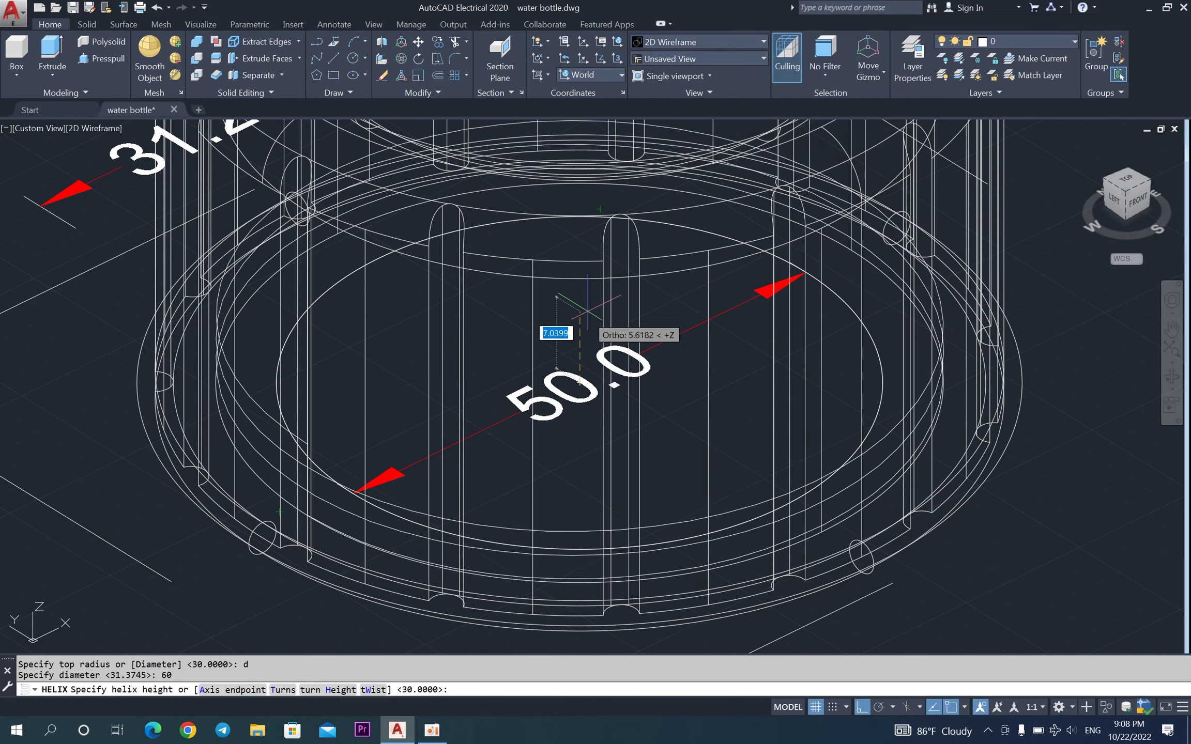
scroll(581, 274, "down", 2)
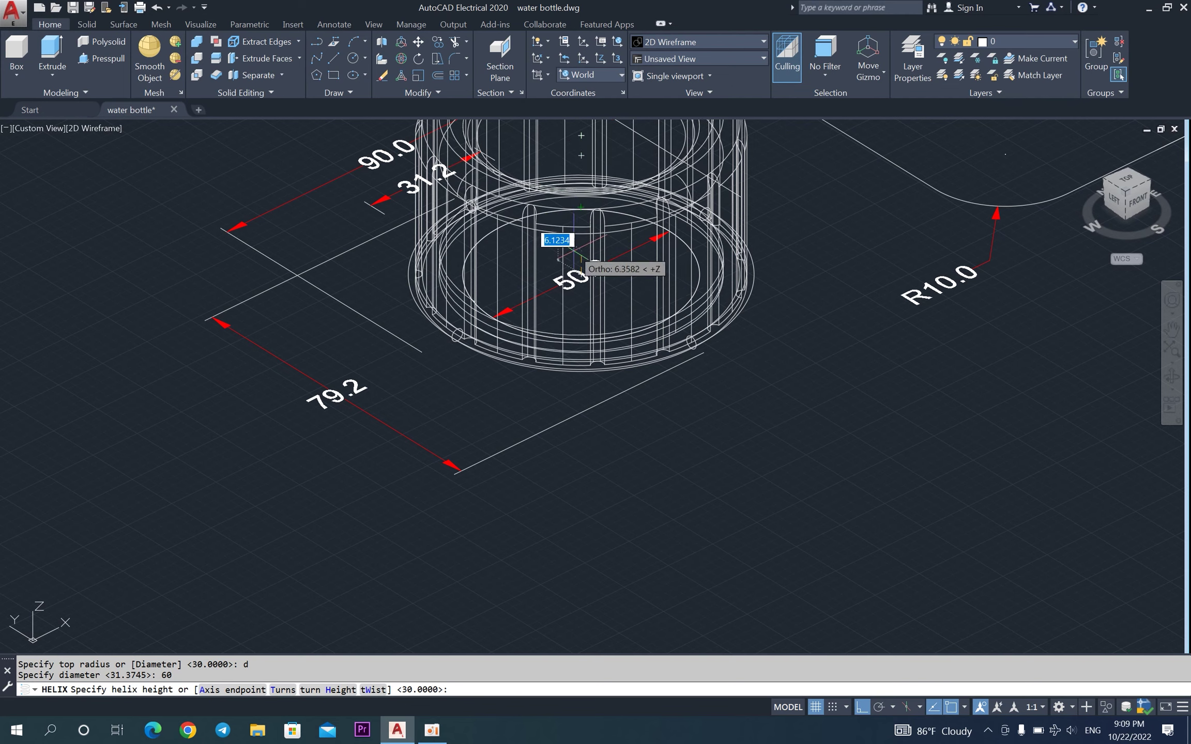
key("Return")
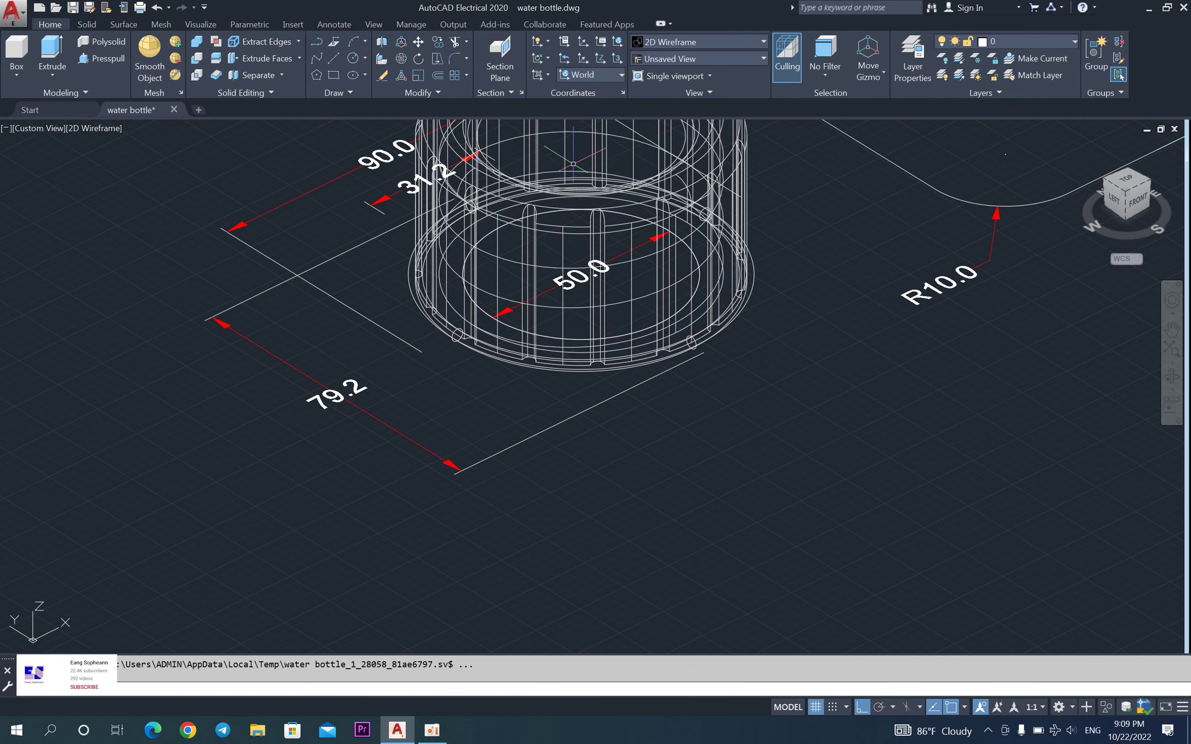
scroll(549, 277, "down", 2)
scroll(551, 276, "up", 4)
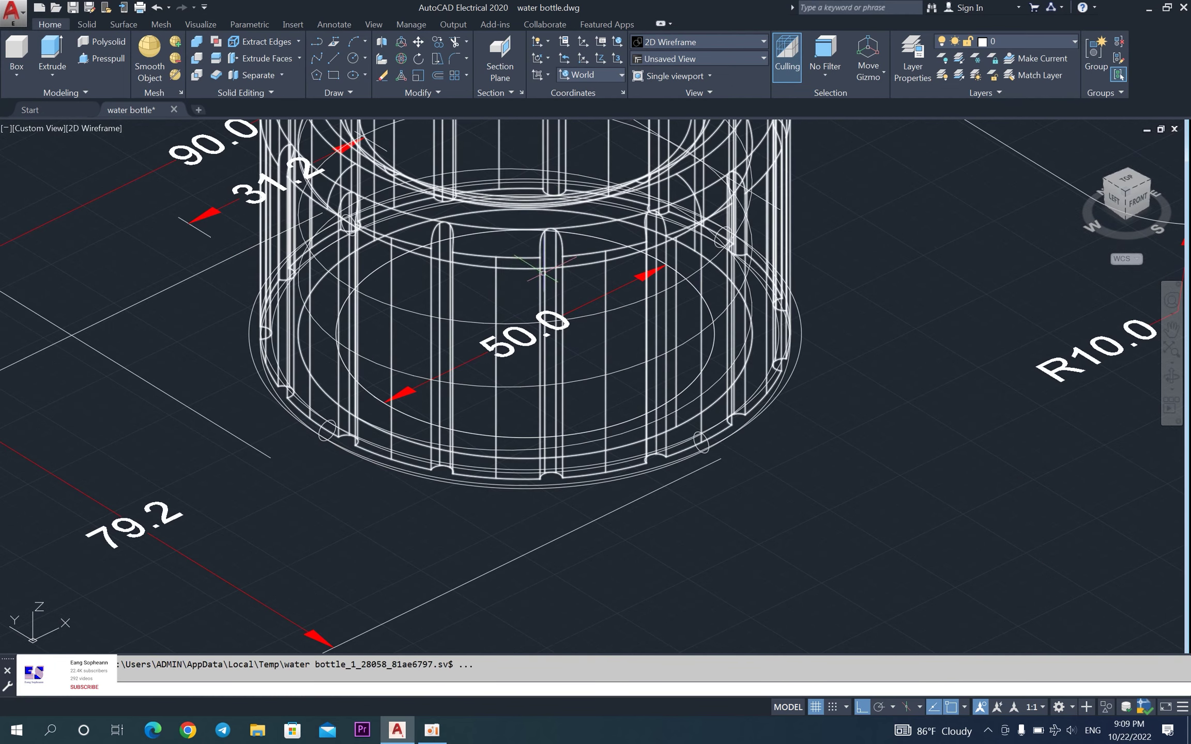
left_click(484, 323)
Change the helix height to 28 in its Properties, then deselect it.
right_click(483, 322)
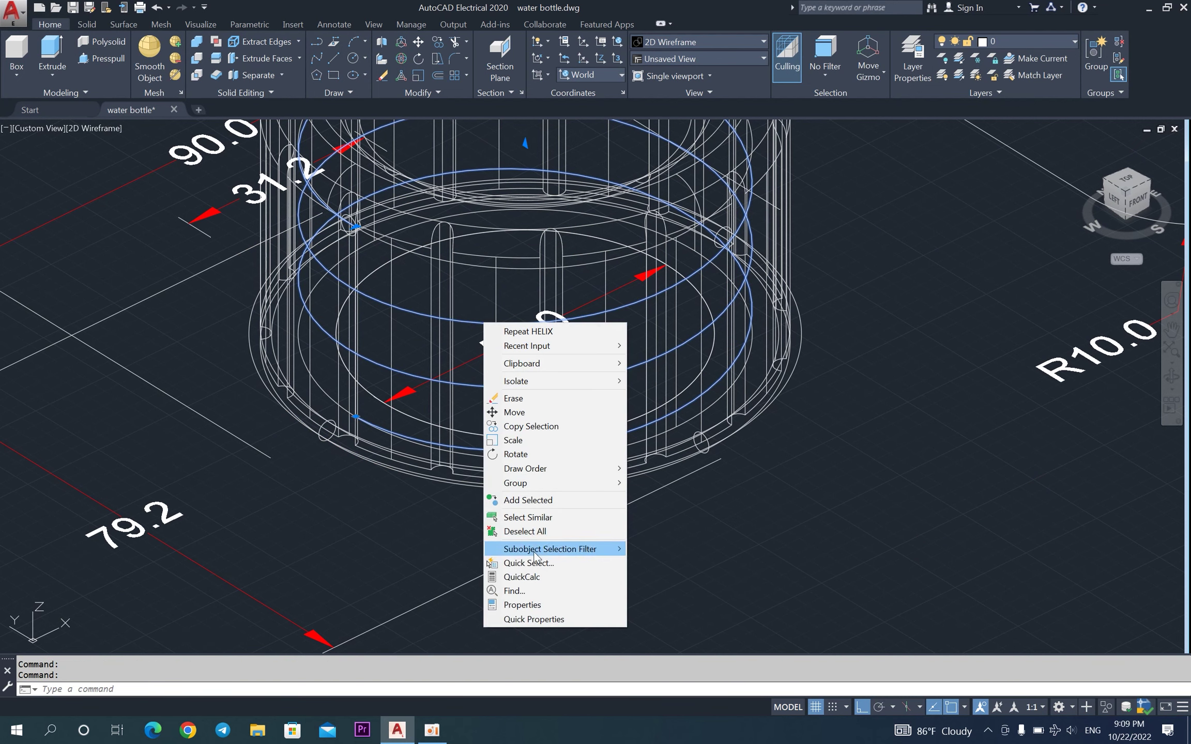
left_click(538, 603)
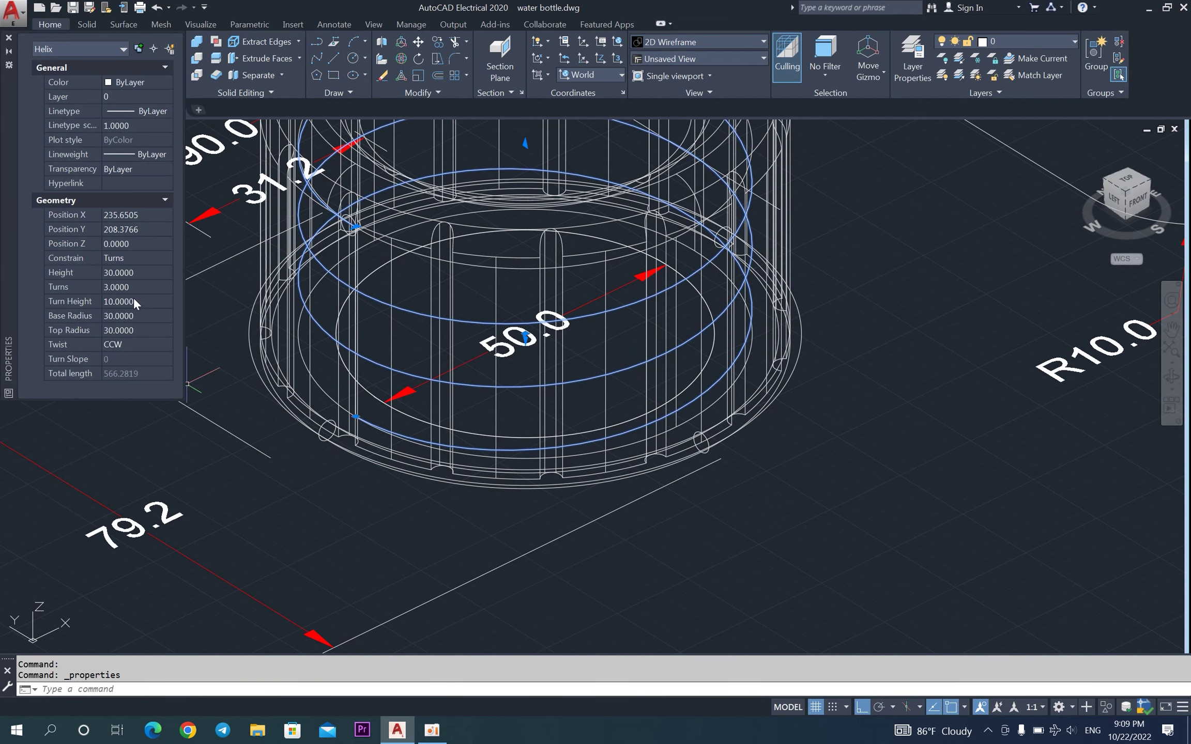
left_click(124, 286)
left_click(116, 272)
type("28")
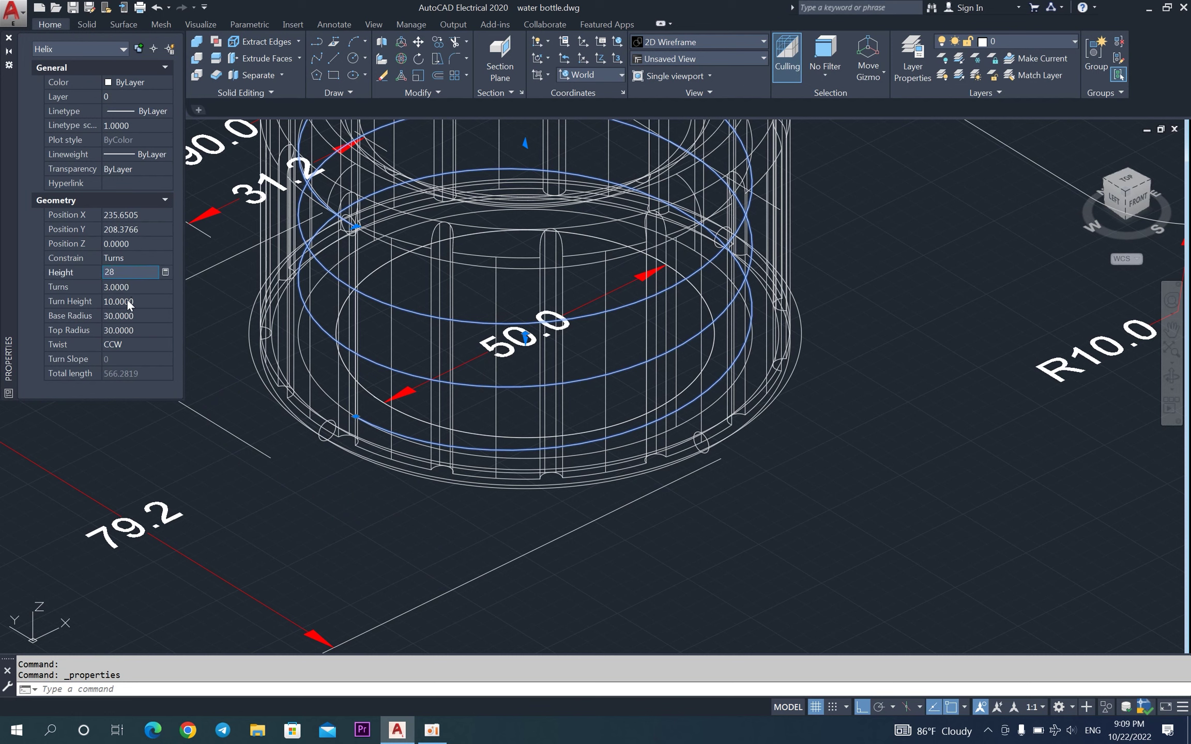
left_click(134, 286)
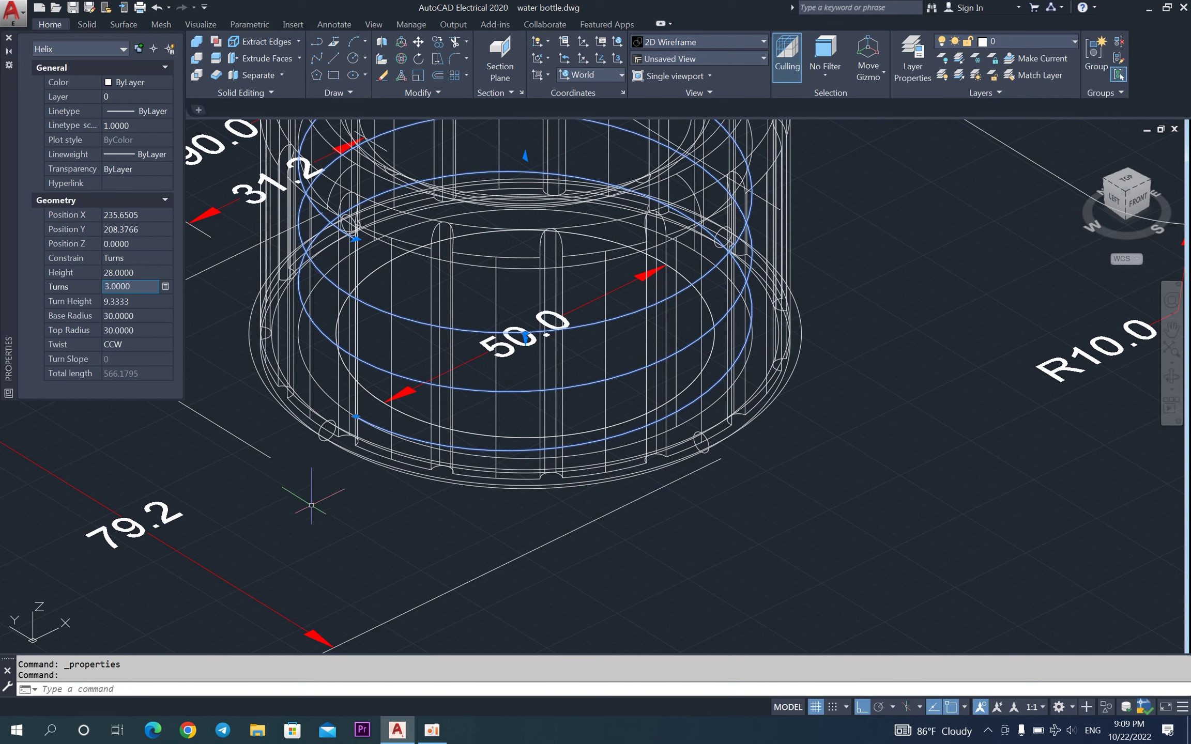
key("Escape")
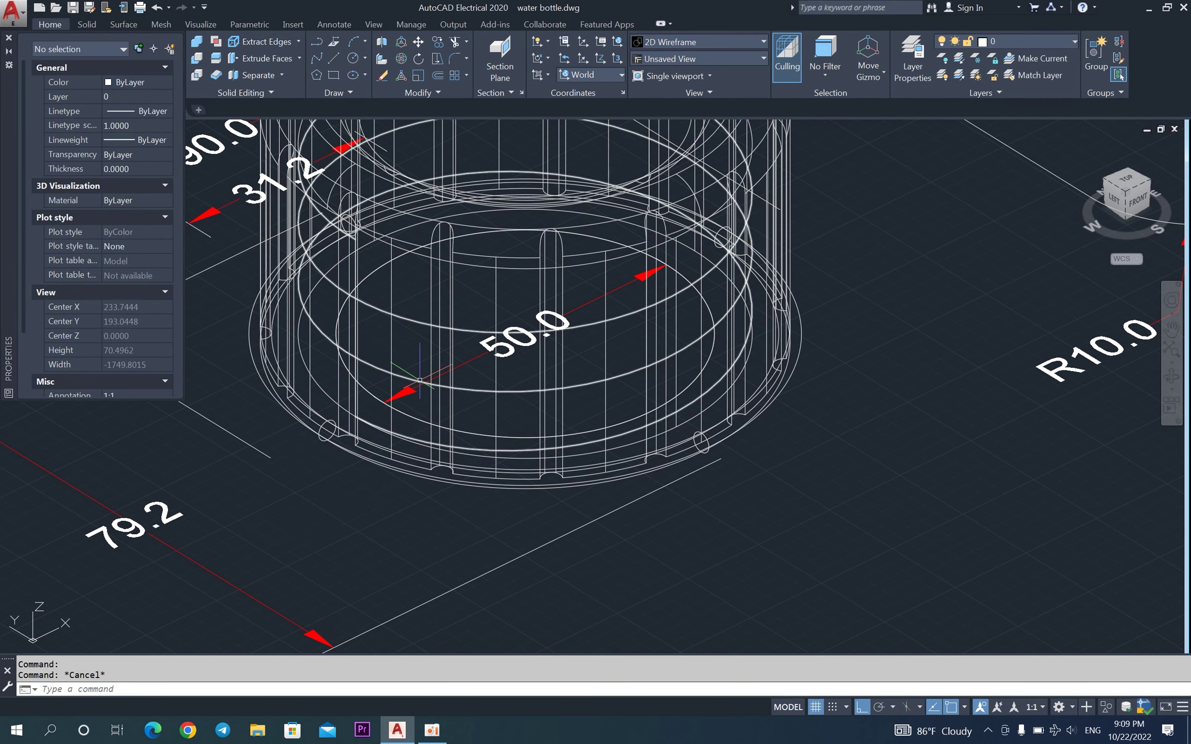
left_click(1172, 377)
Orbit and zoom the view, set the UCS to Front, and close Properties.
mouse_move(811, 457)
left_mouse_down()
mouse_move(787, 426)
mouse_move(835, 426)
mouse_move(755, 431)
mouse_move(935, 490)
left_mouse_up()
scroll(512, 391, "up", 1)
scroll(512, 390, "up", 2)
scroll(512, 390, "up", 2)
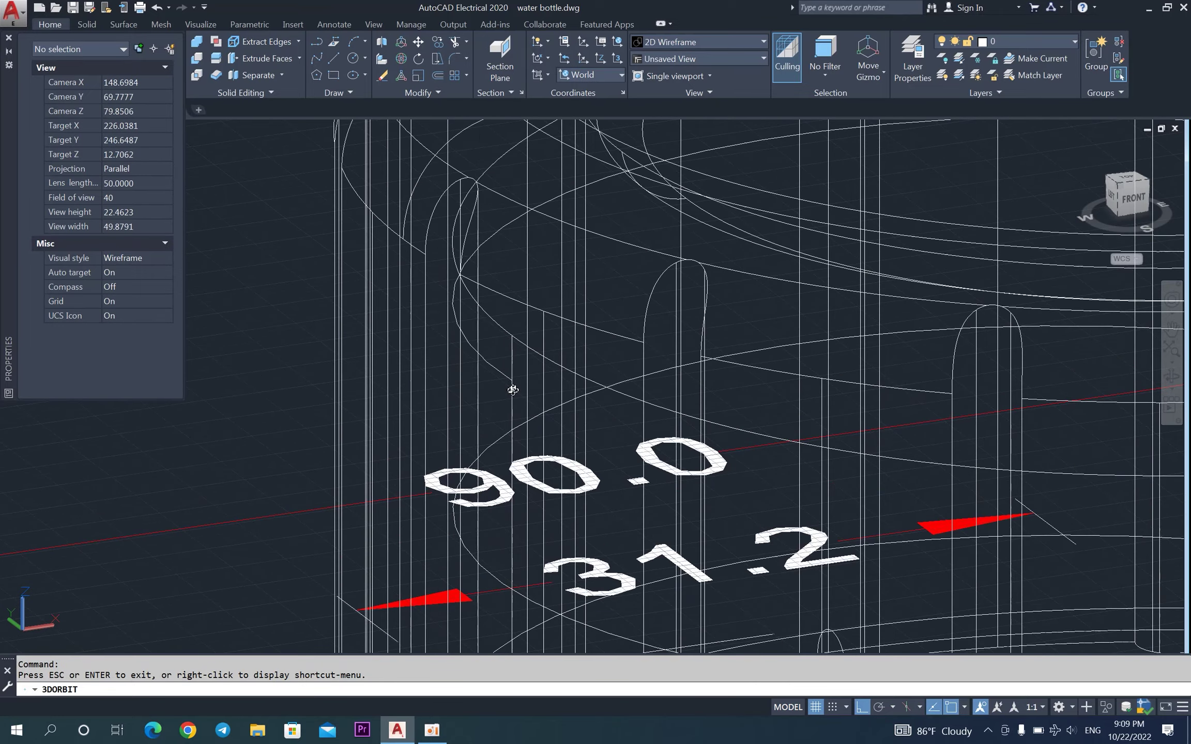
right_click(255, 323)
left_click(274, 331)
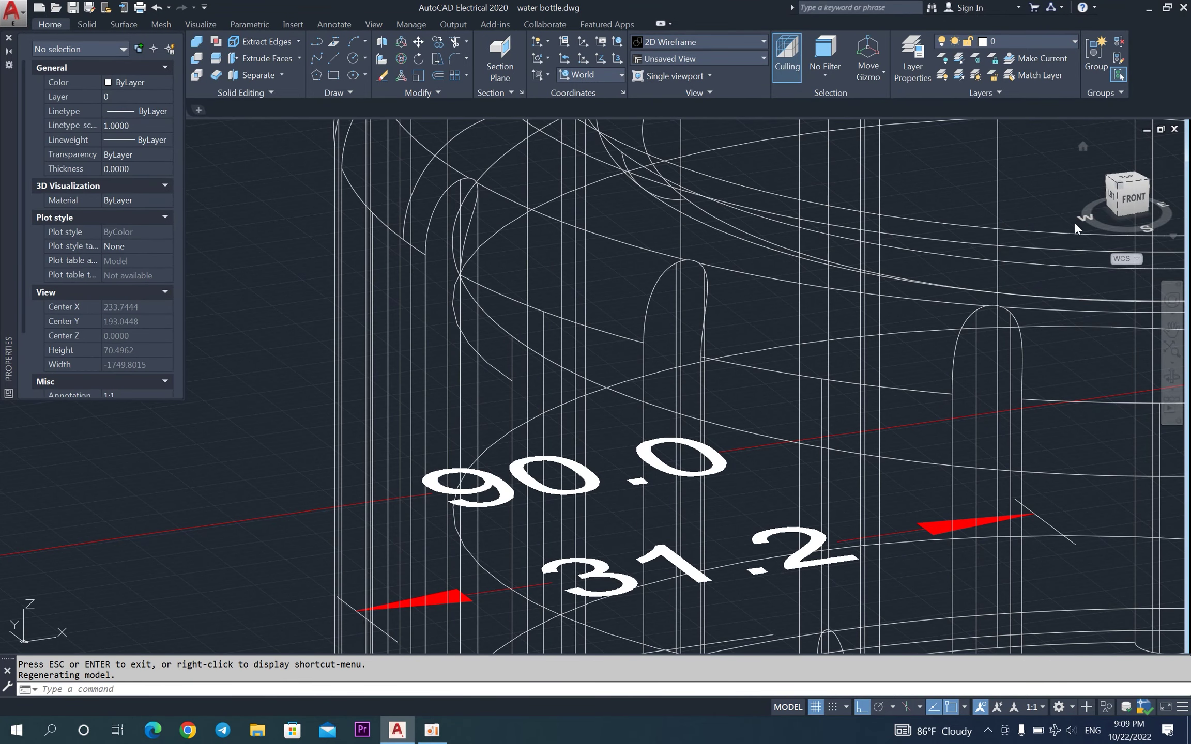
left_click(610, 77)
left_click(595, 176)
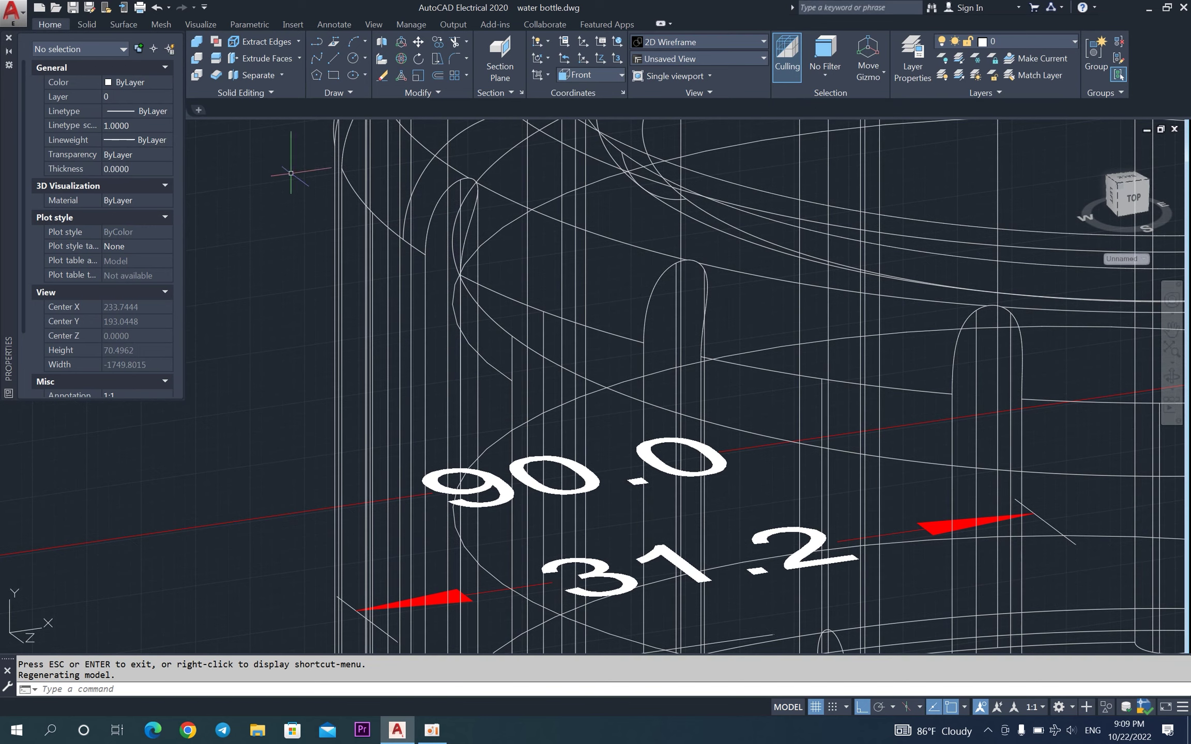
left_click(9, 41)
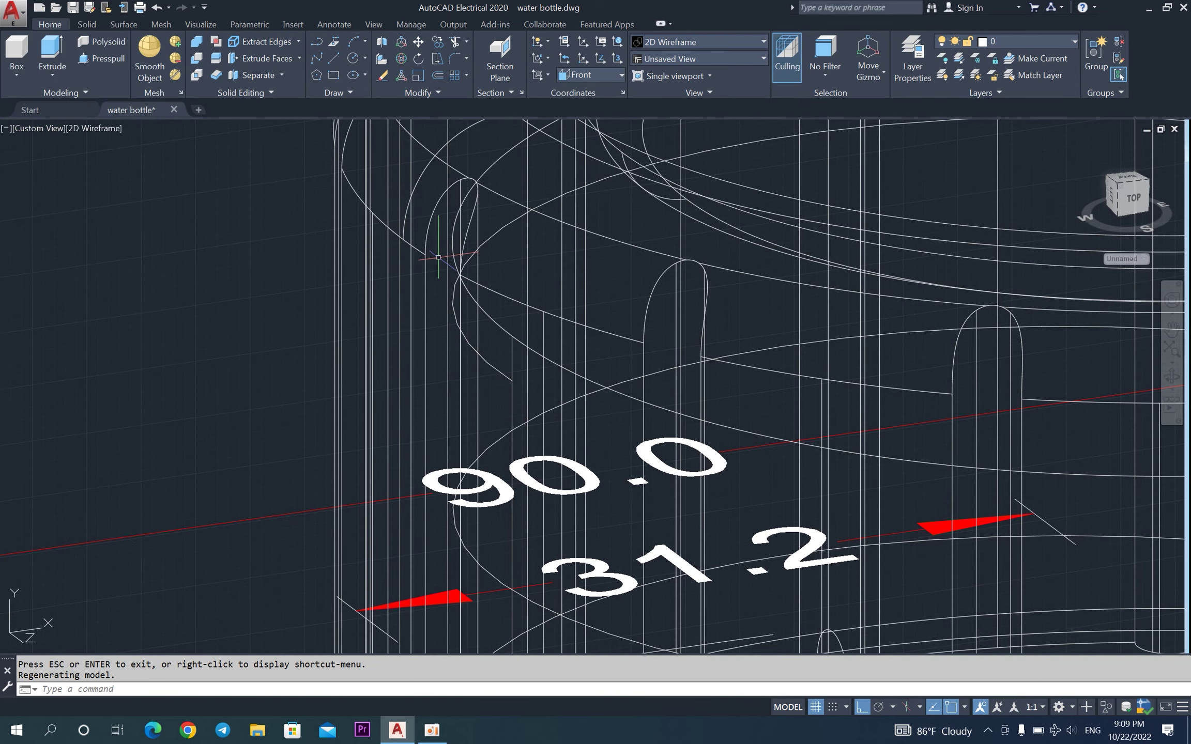
type("c")
Draw a 3-diameter circle centred at the helix's end point.
key("Return")
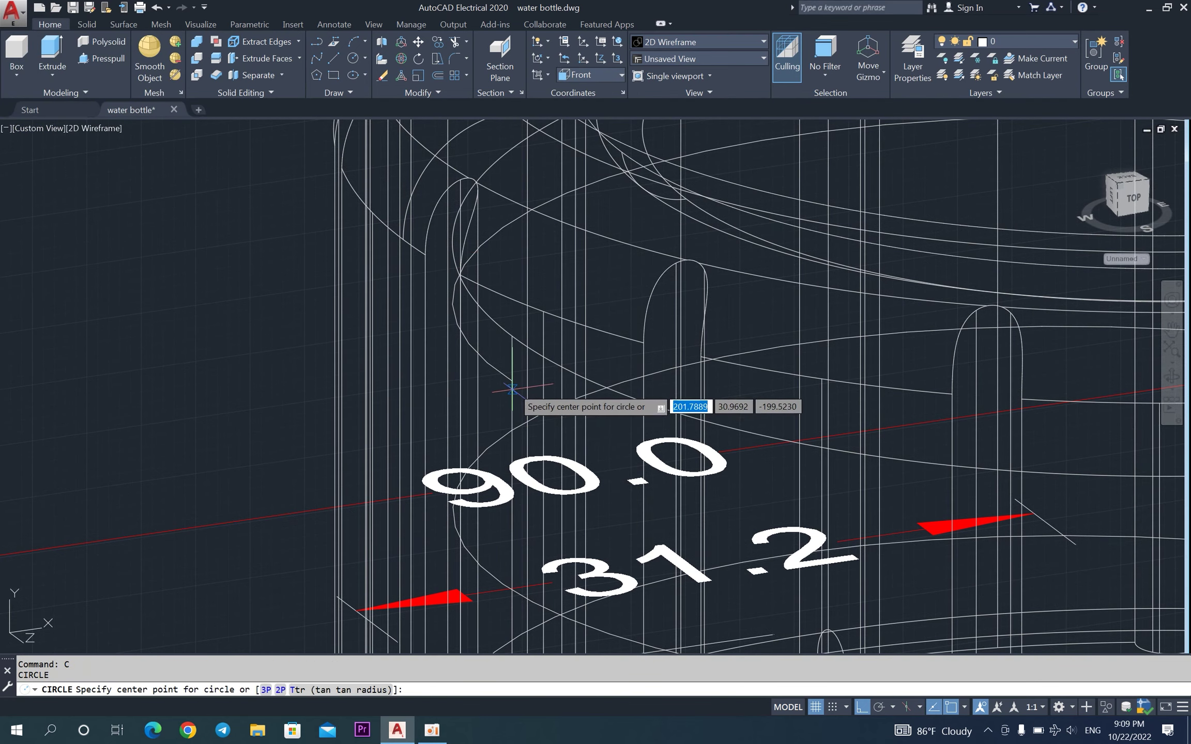
scroll(514, 383, "up", 5)
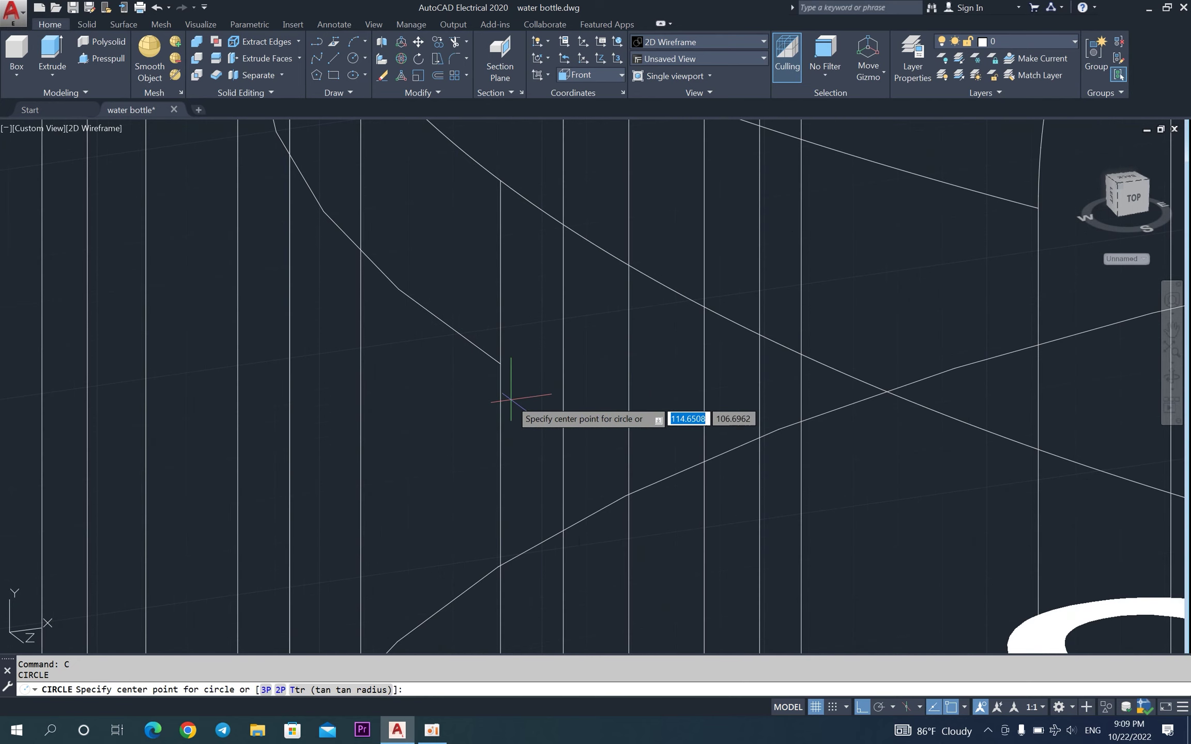
left_click(500, 365)
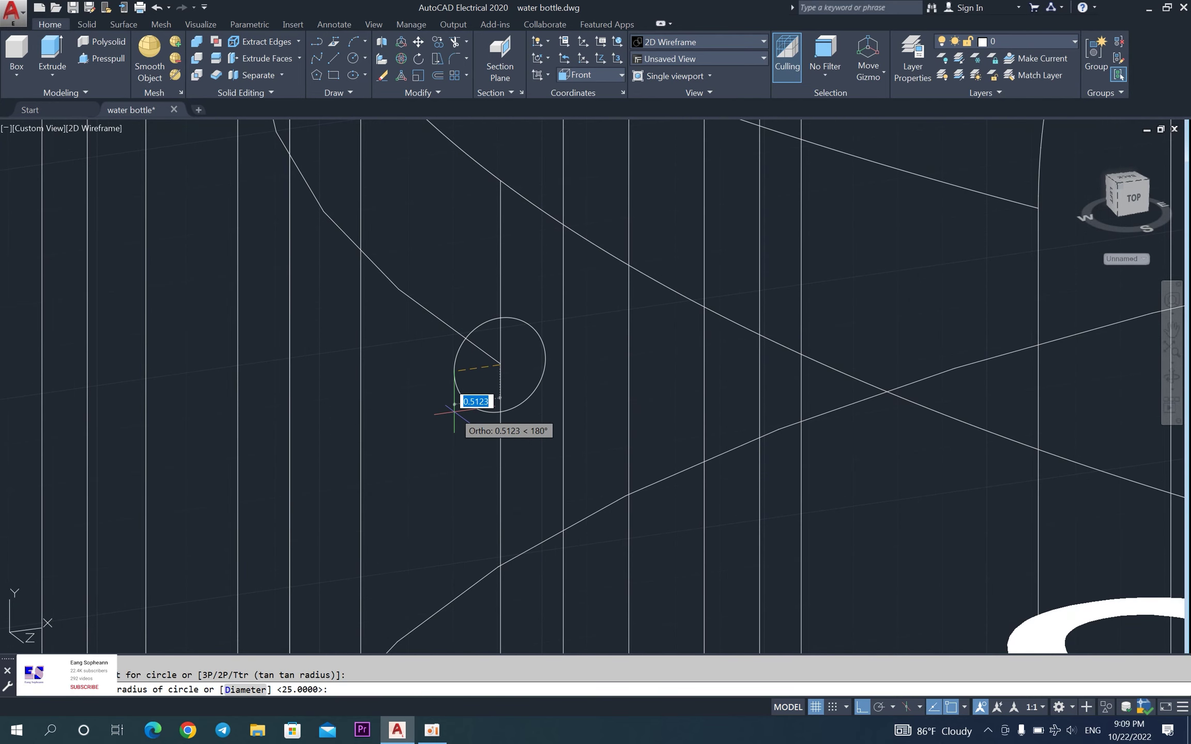
type("d")
key("Return")
key("Return")
scroll(455, 416, "up", 4)
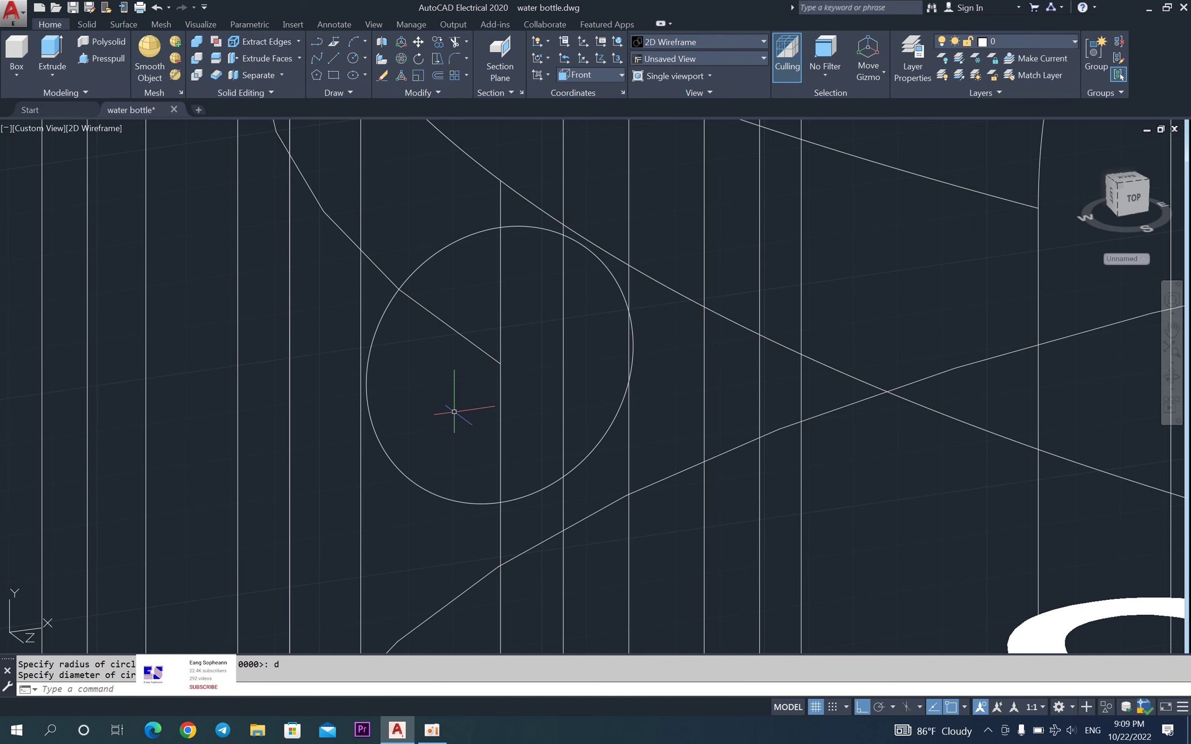
scroll(460, 459, "down", 2)
scroll(461, 459, "up", 2)
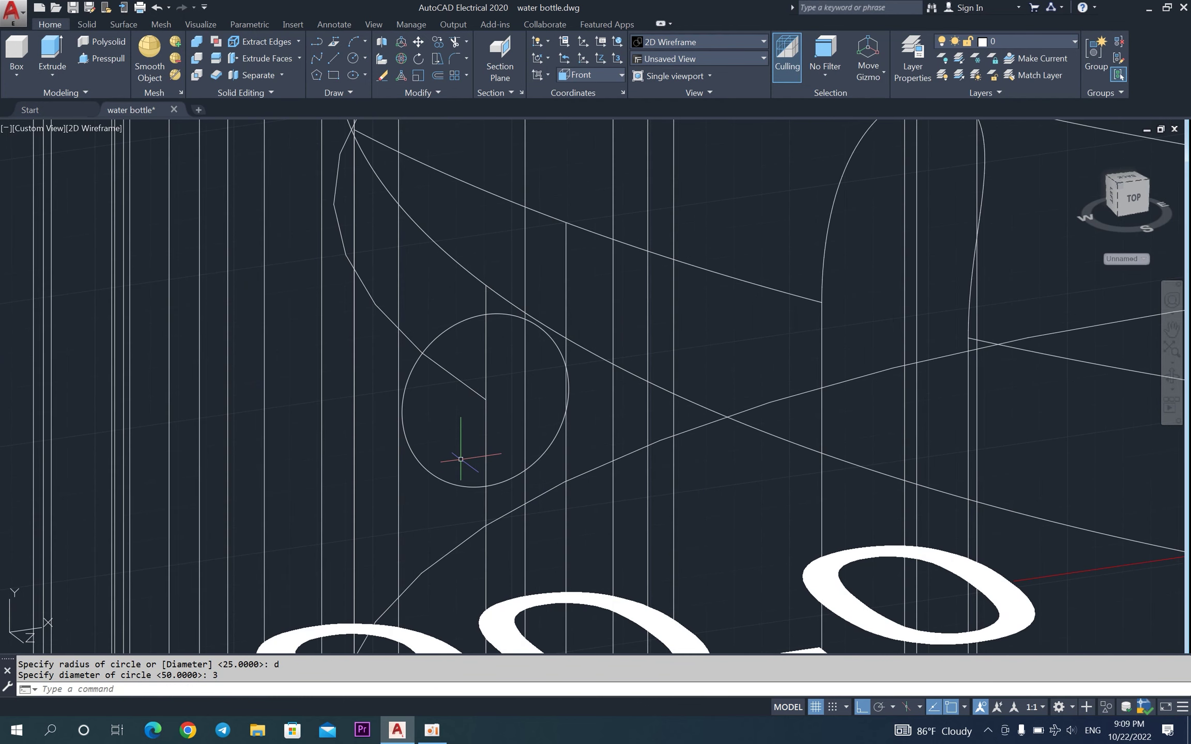
type("SWEE")
key("Return")
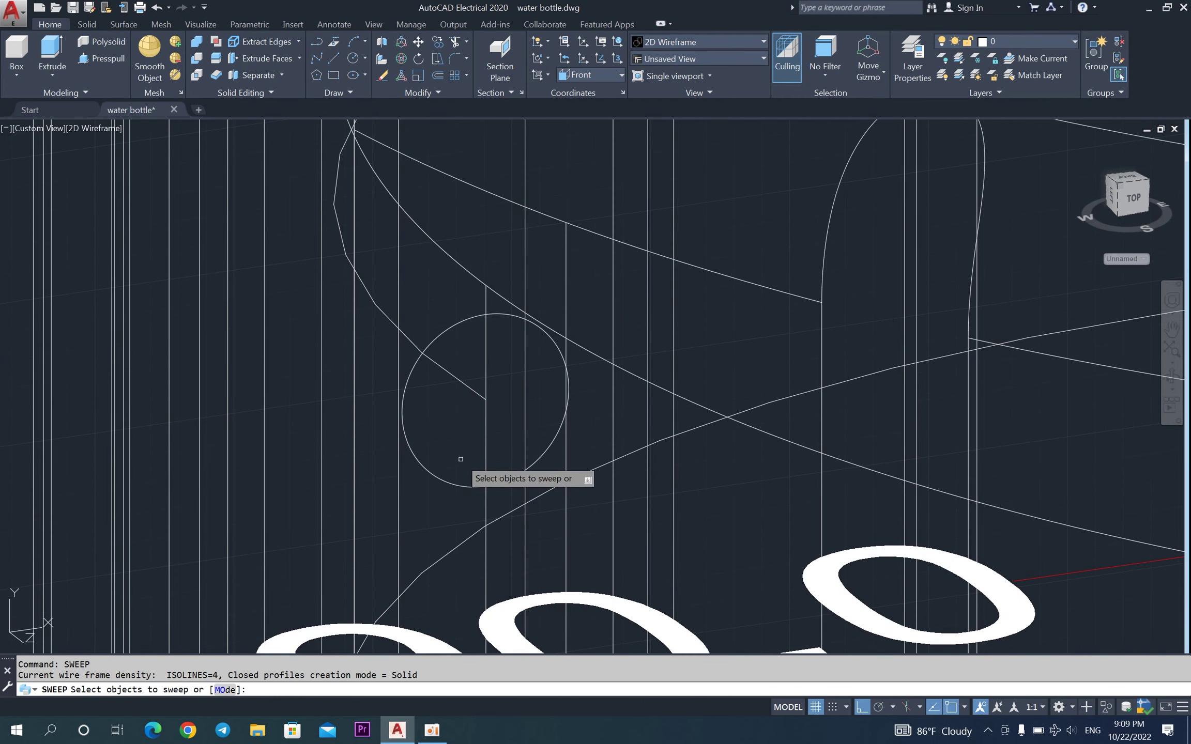
Sweep the 3-diameter circle along the helix to form the internal thread.
left_click(421, 459)
key("Return")
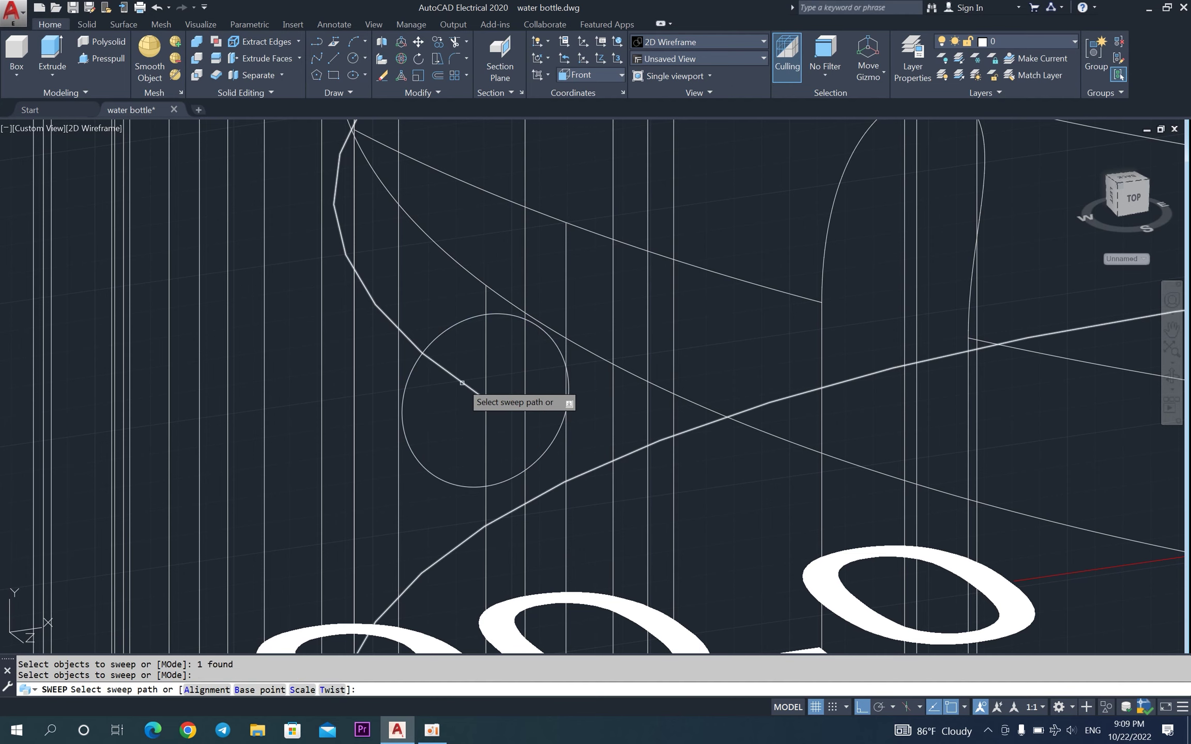
left_click(472, 389)
scroll(448, 396, "down", 5)
scroll(517, 516, "down", 3)
scroll(547, 566, "up", 3)
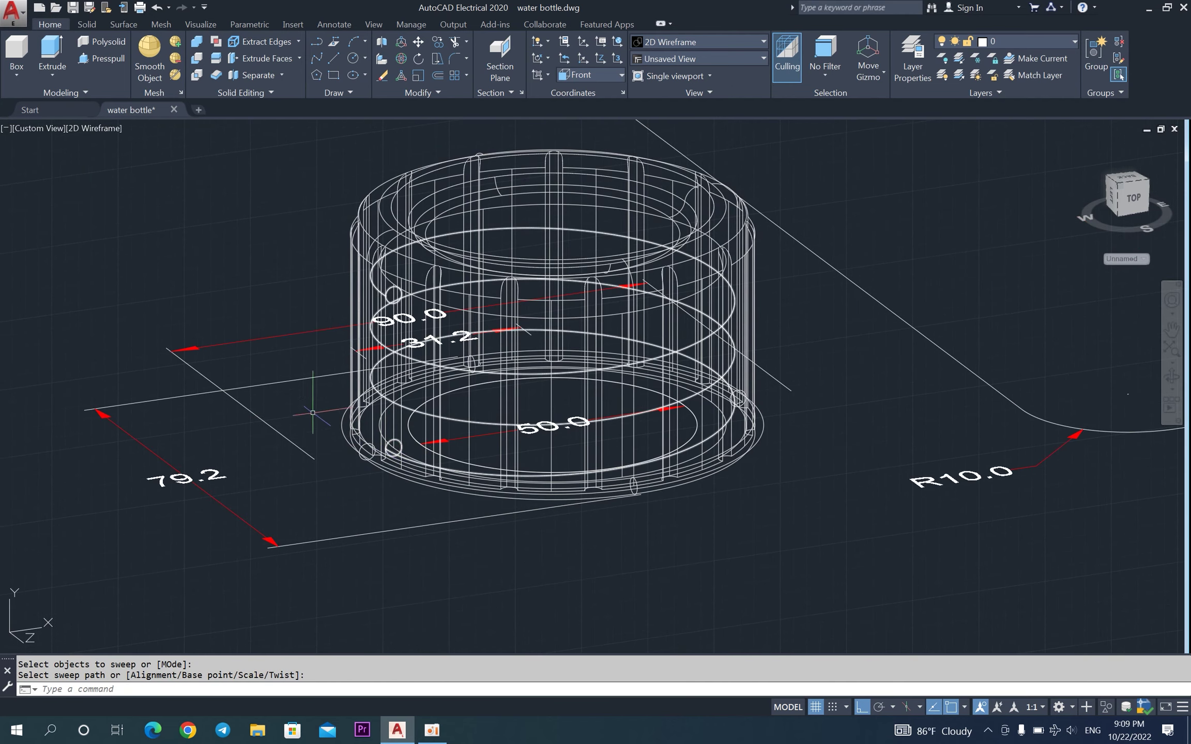
Show the model Shaded and orbit to view the cap's threaded underside.
left_click(105, 130)
left_click(165, 217)
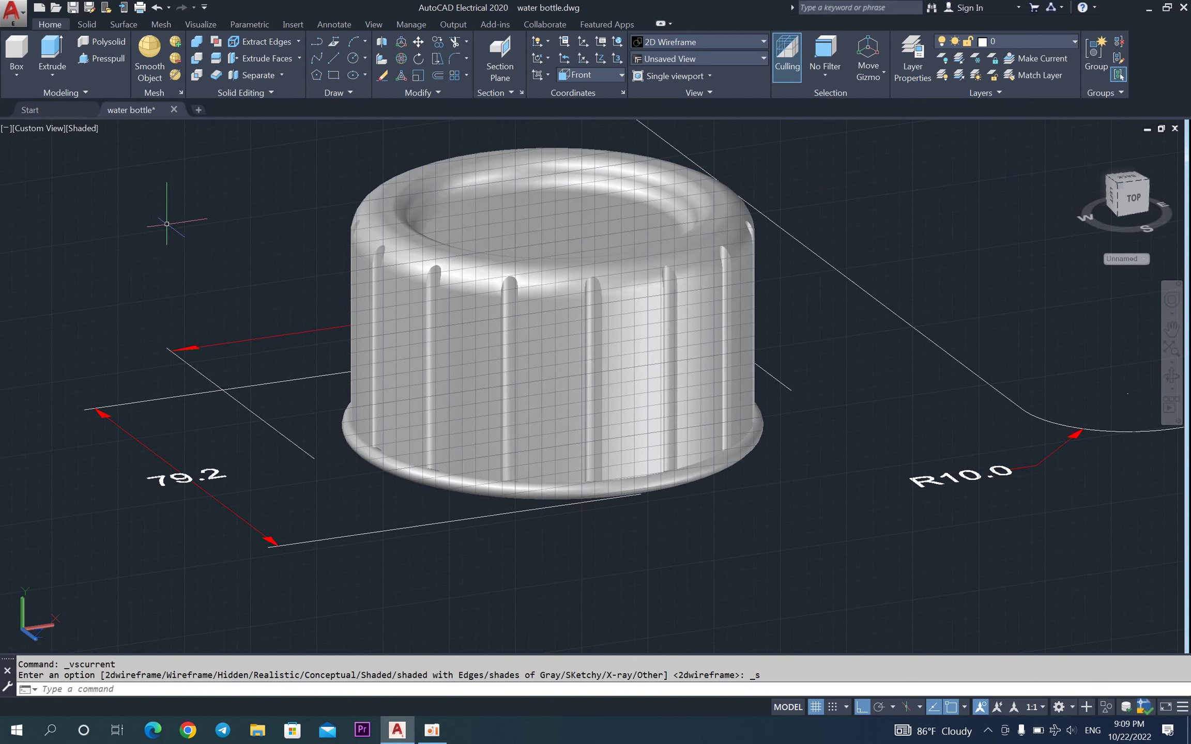
left_click(1169, 376)
left_click_drag(752, 540, 728, 423)
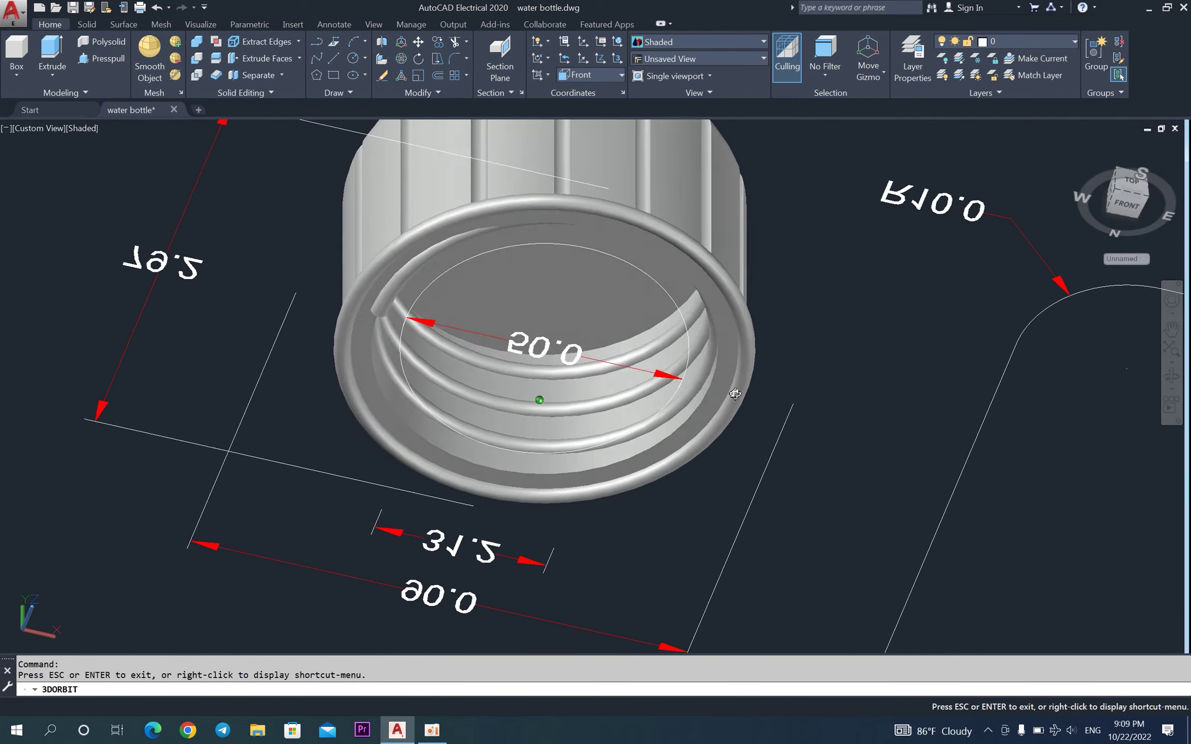
right_click(122, 353)
left_click(93, 309)
Begin a SUBTRACT by selecting the cap's rim and body, then cancel it.
type("su")
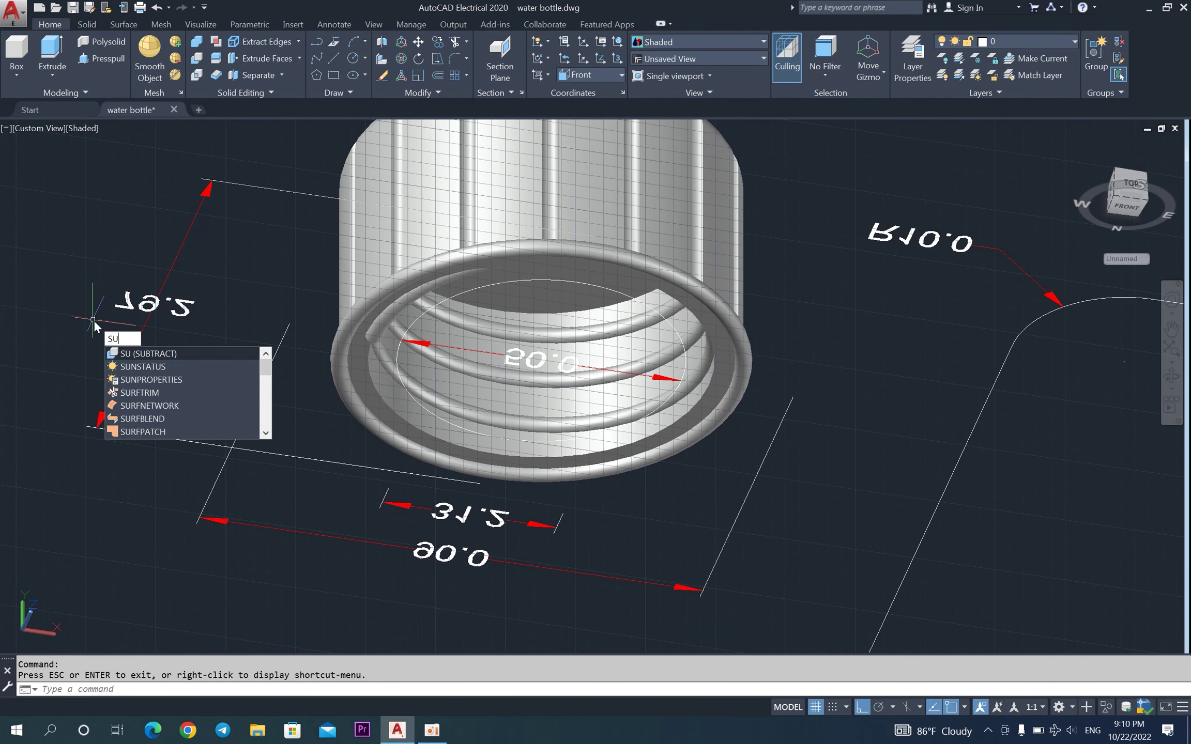
key("Return")
left_click(489, 256)
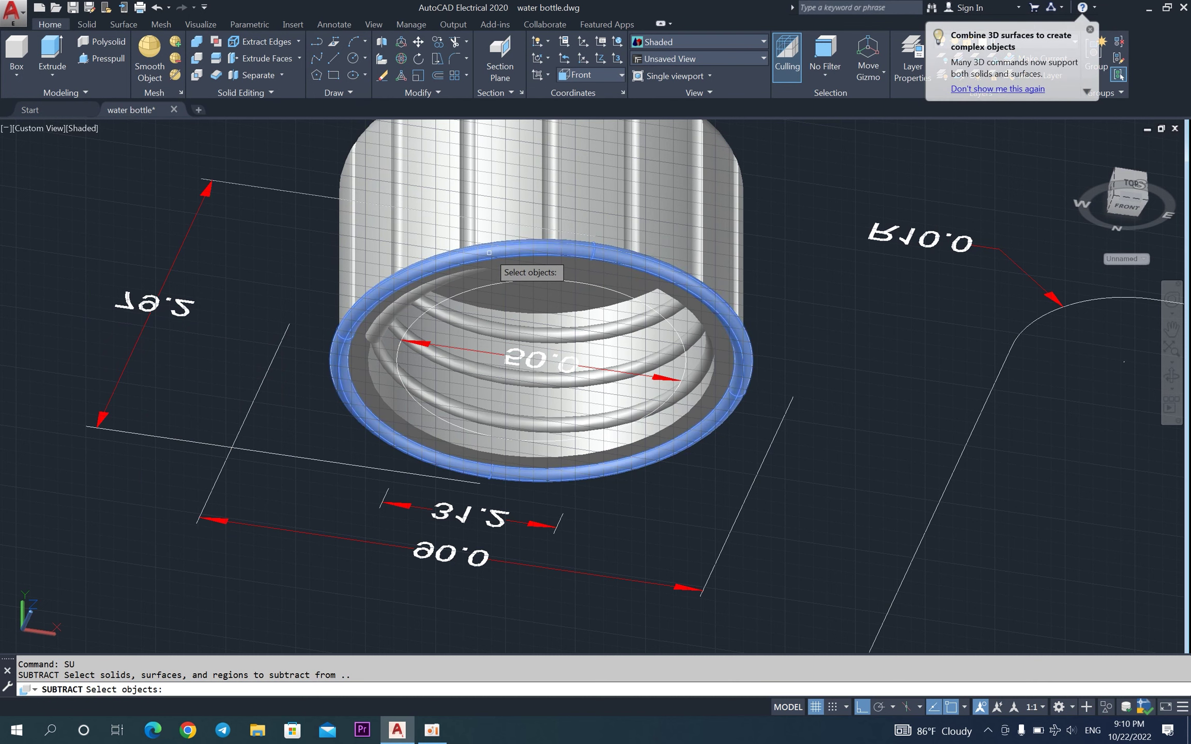
left_click(507, 198)
key("Escape")
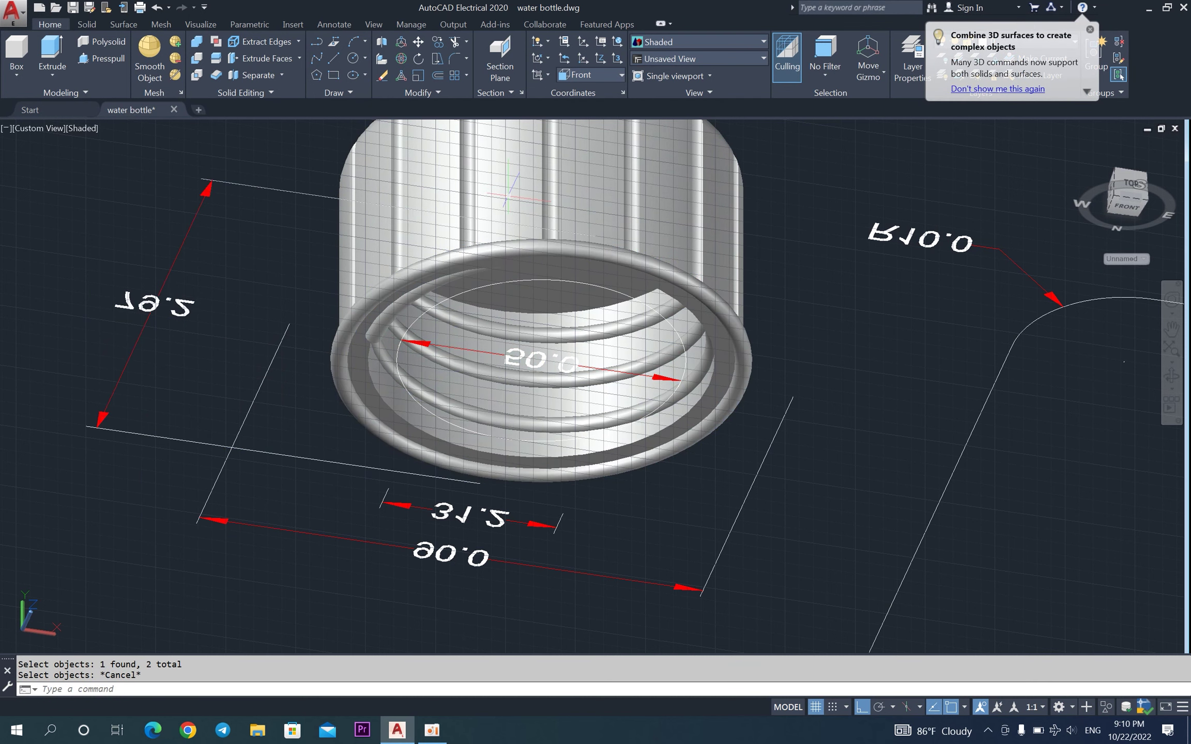
Subtract the thread coils from the cap body and rim to cut internal threads.
type("su")
key("Return")
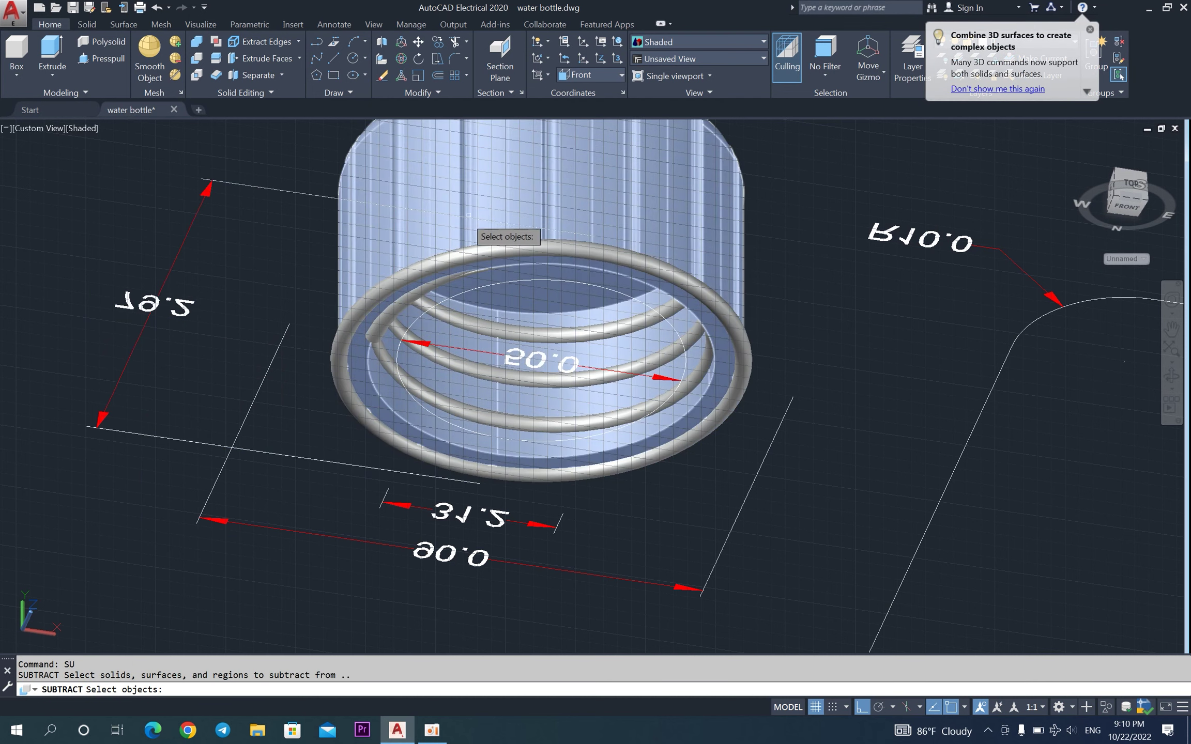
left_click(453, 231)
left_click(451, 261)
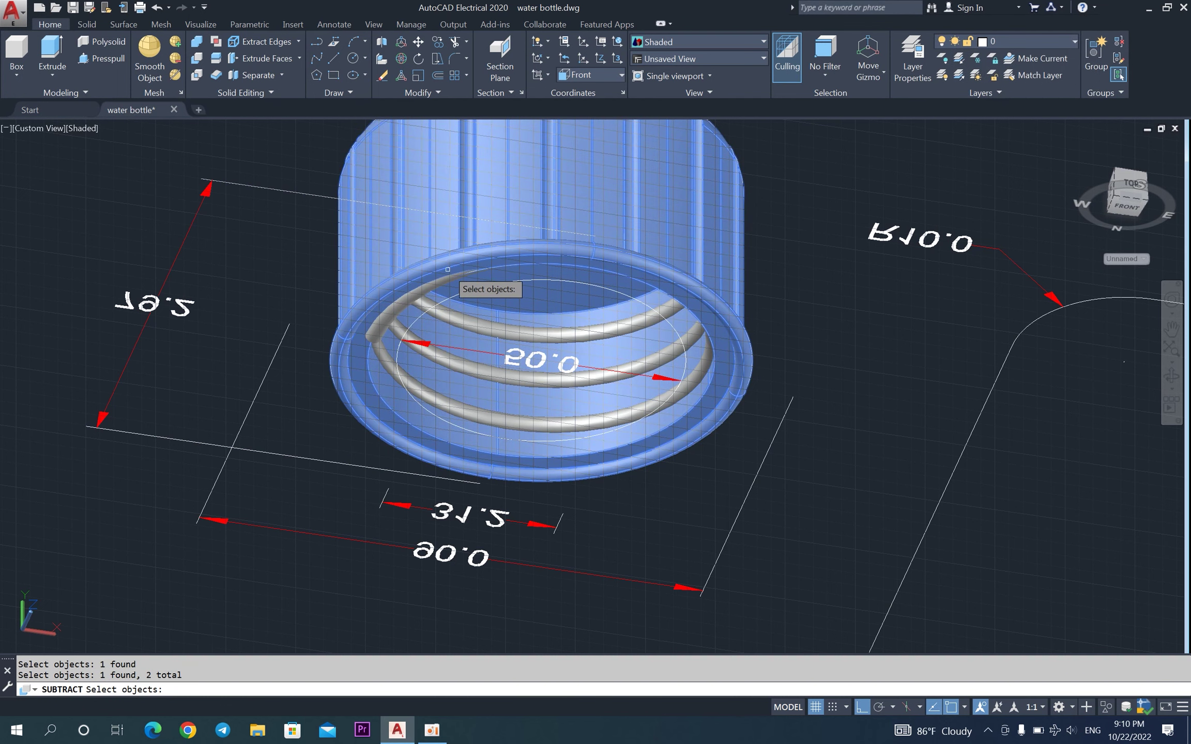
key("Return")
left_click(413, 326)
key("Return")
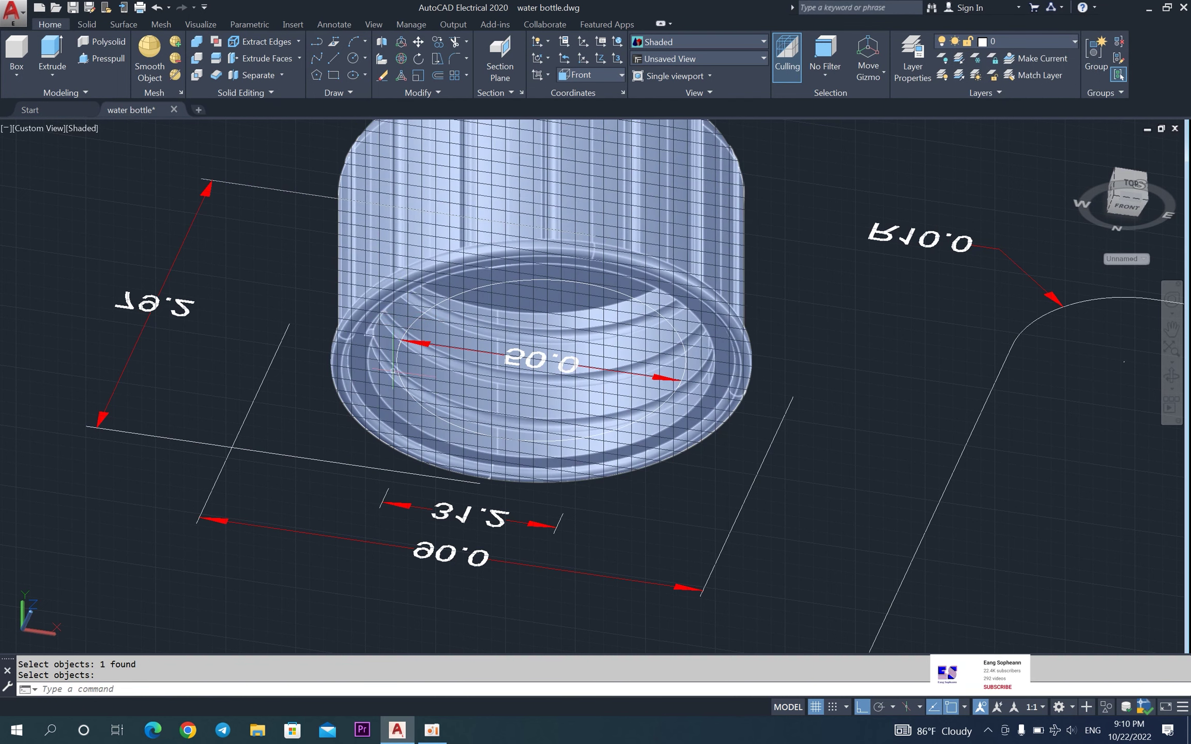
key("Return")
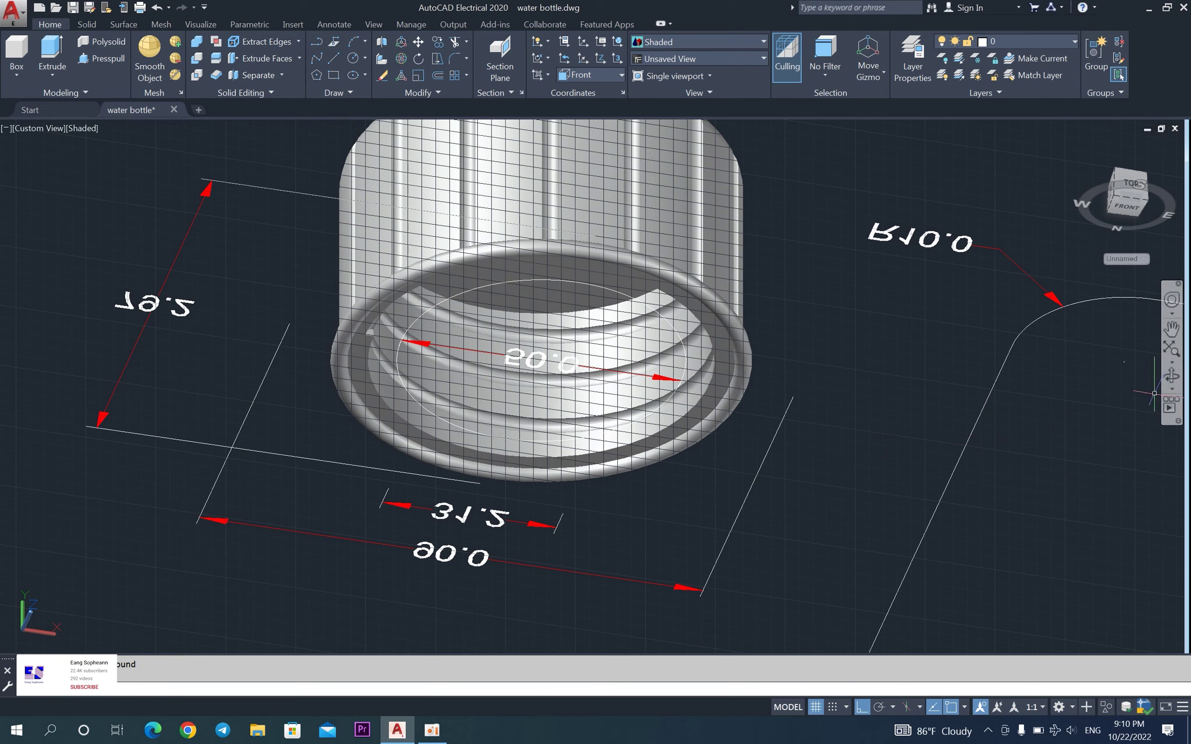
left_click(1172, 380)
mouse_move(923, 535)
left_mouse_down()
mouse_move(660, 478)
mouse_move(634, 554)
mouse_move(694, 523)
left_mouse_up()
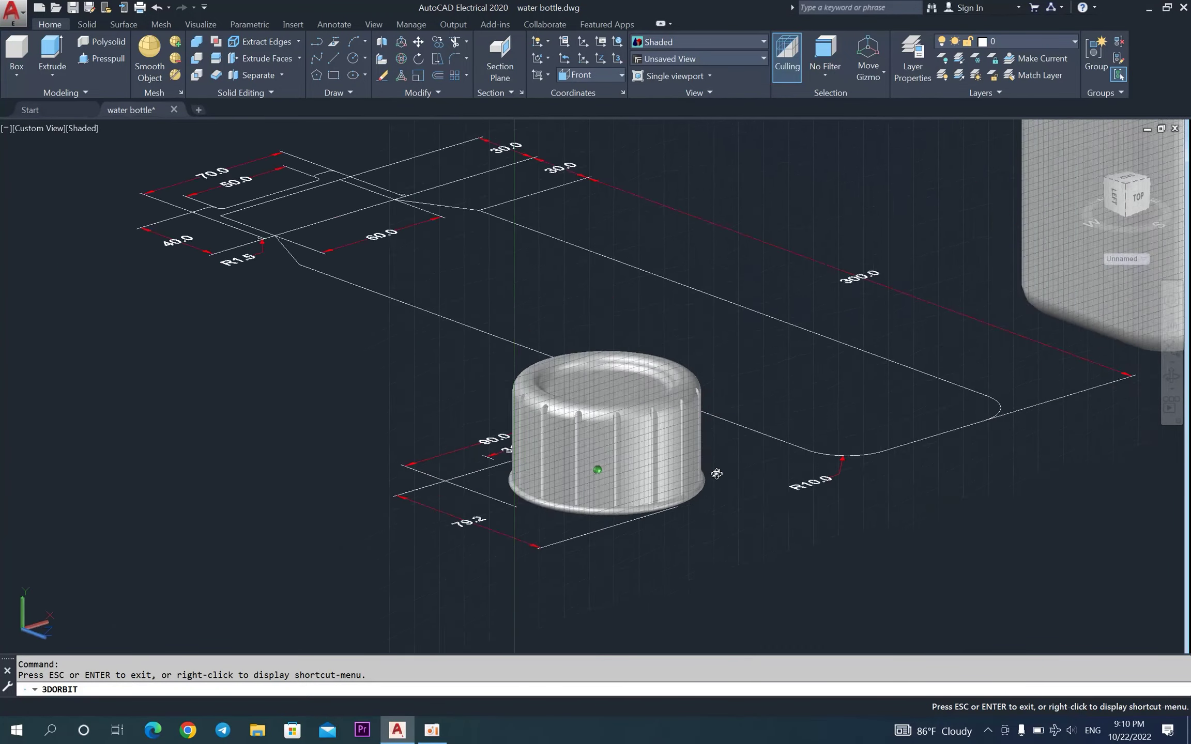
Frame the bottle and cap beside the sketch, then switch to 2D Wireframe visual style.
scroll(694, 522, "down", 3)
scroll(694, 523, "down", 3)
scroll(638, 545, "down", 1)
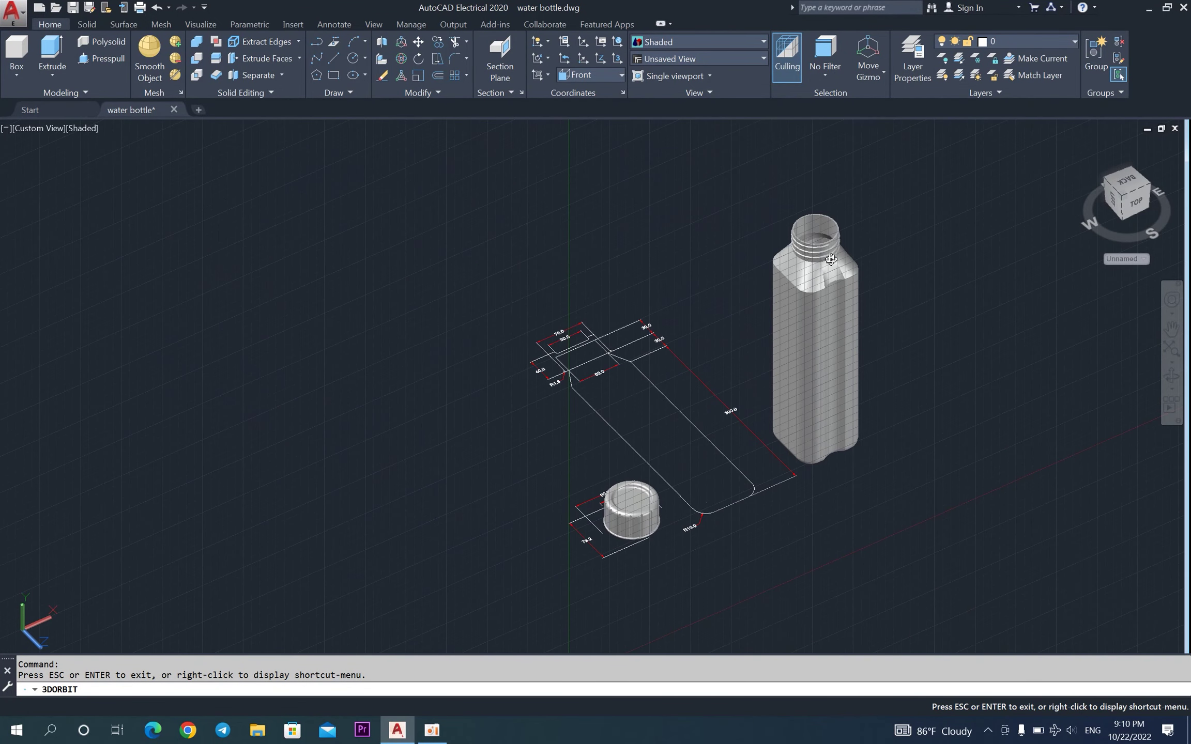
scroll(845, 261, "up", 1)
scroll(844, 261, "up", 1)
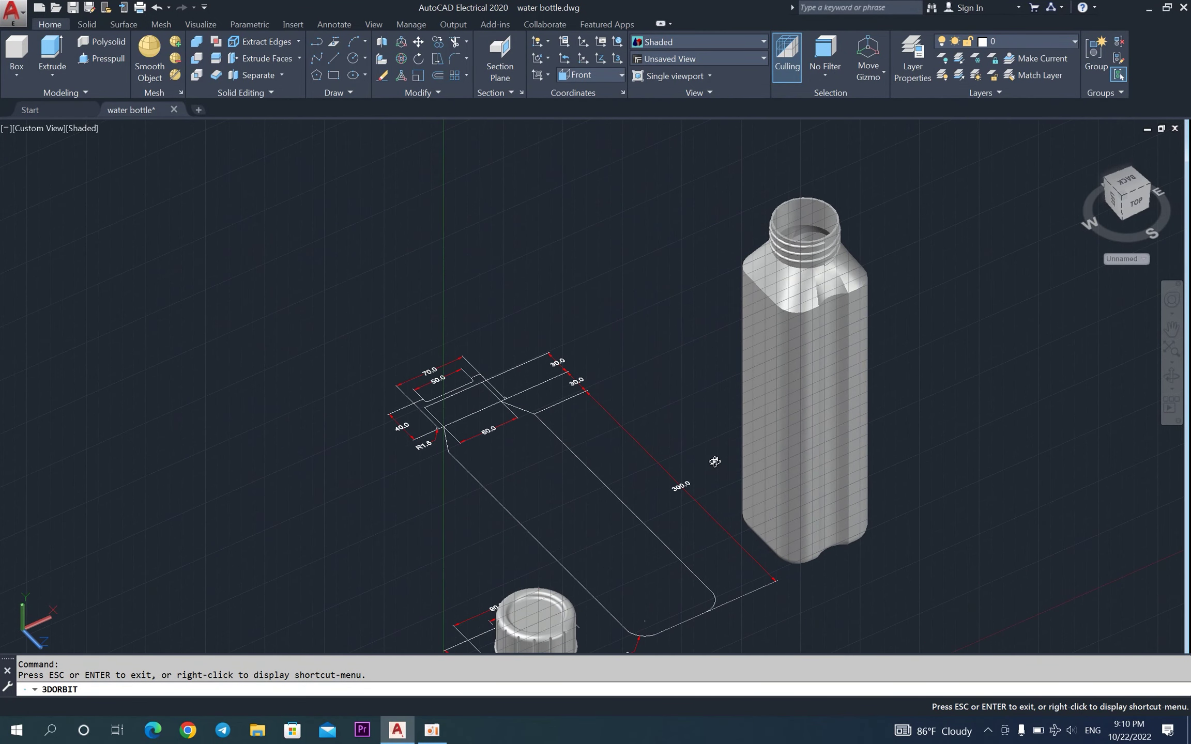
left_click_drag(714, 462, 752, 468)
middle_click_drag(781, 536, 650, 459)
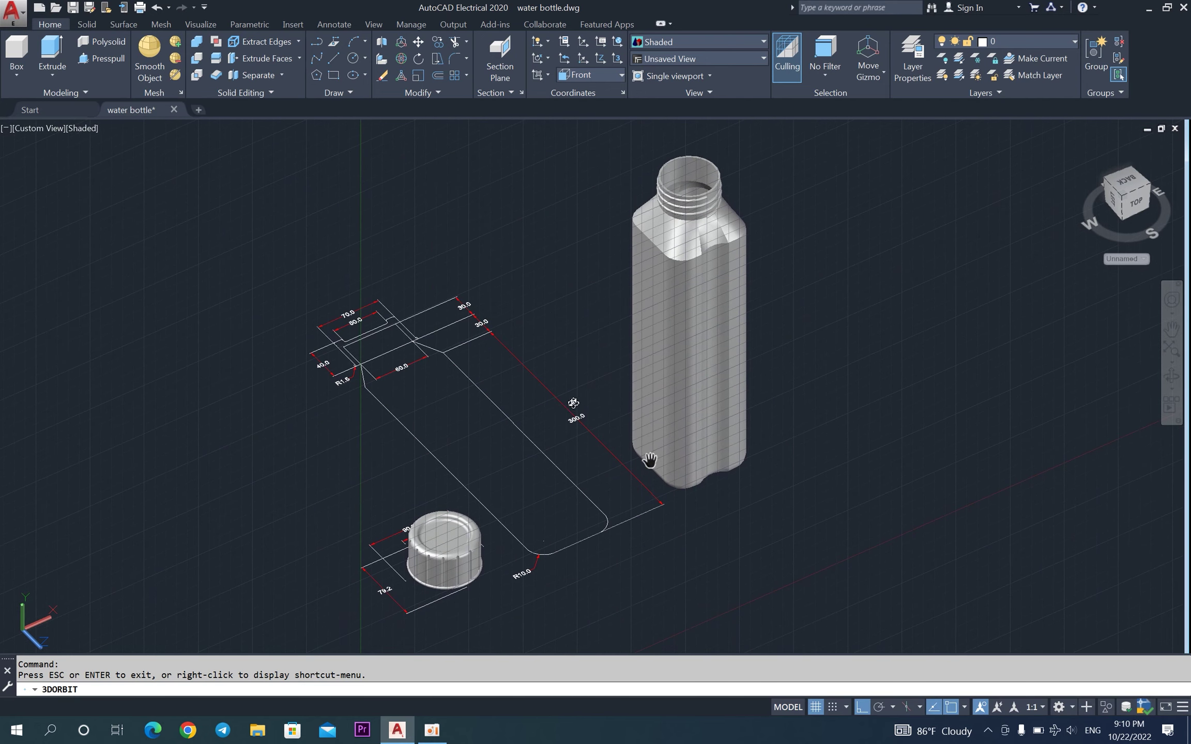
right_click(161, 305)
left_click(170, 296)
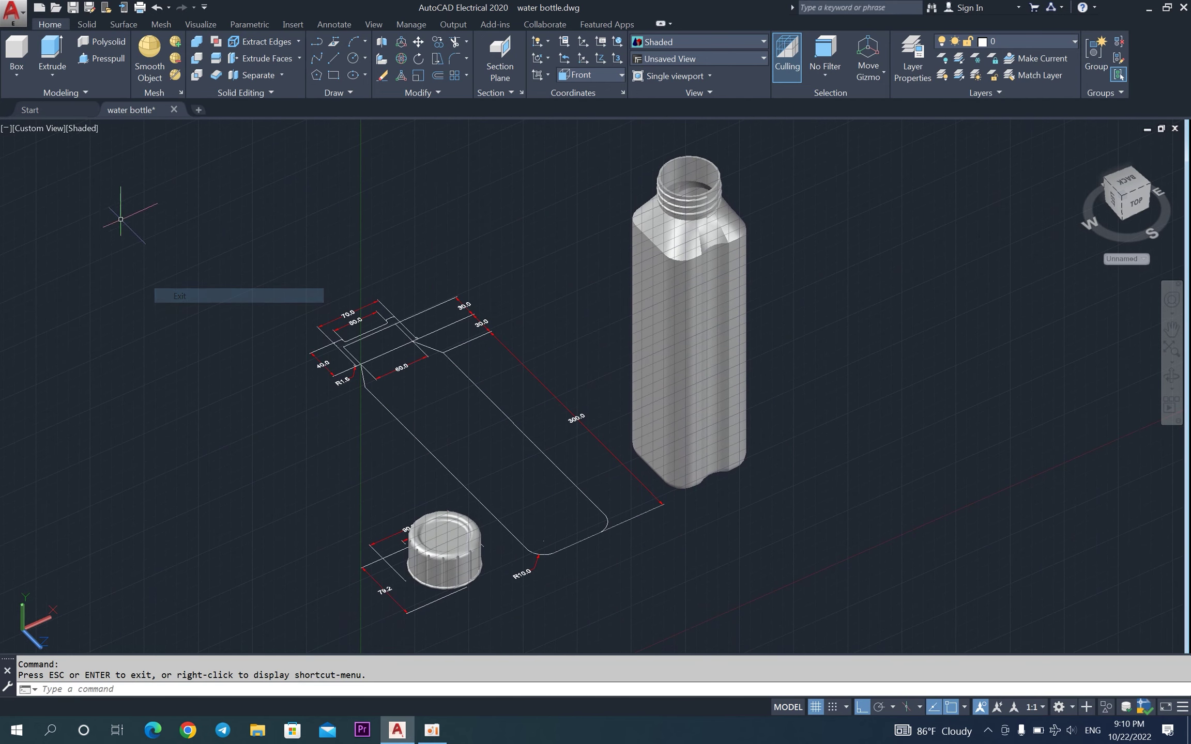
left_click(81, 128)
left_click(128, 160)
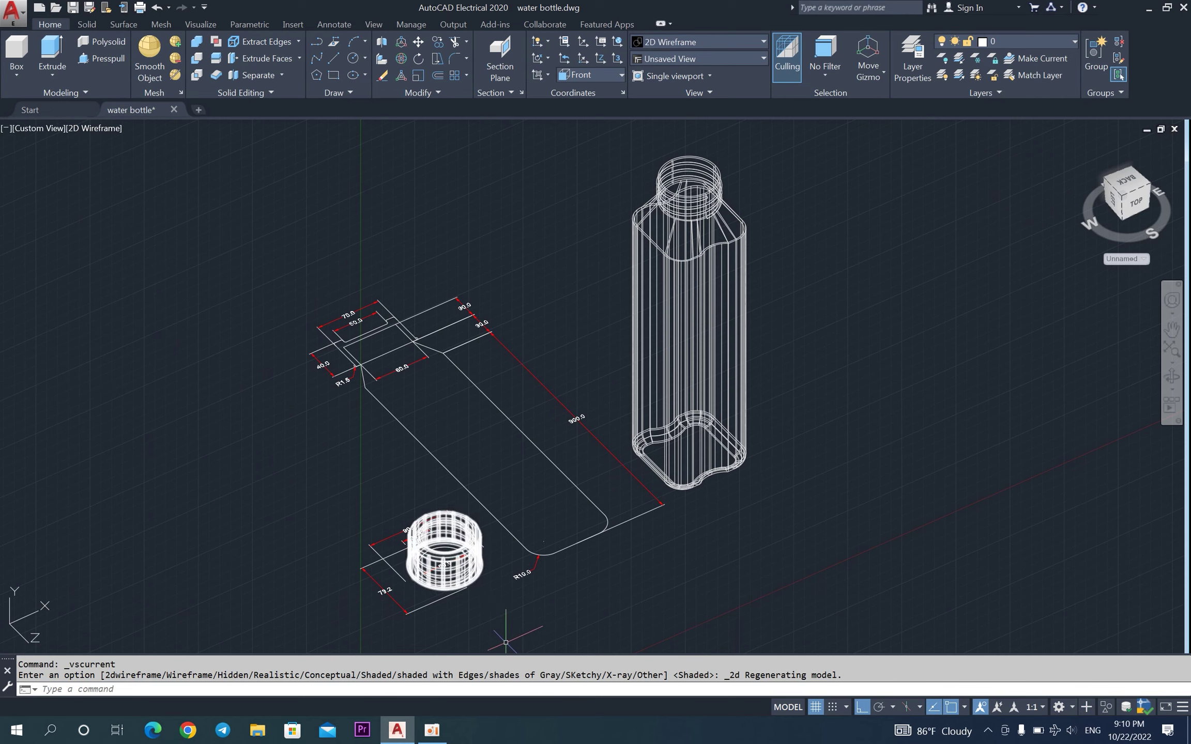
Start moving the cap and pick its centre as the base point.
scroll(478, 585, "up", 4)
scroll(478, 585, "up", 2)
type("m")
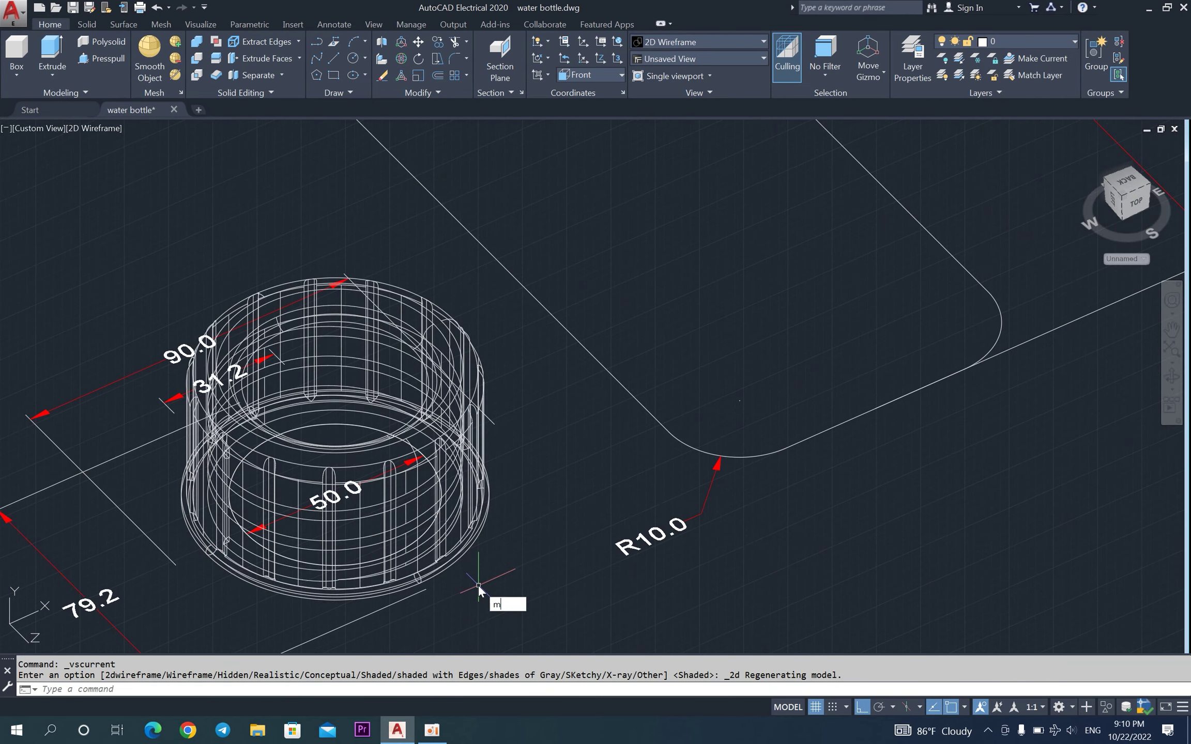
key("Return")
left_click(355, 449)
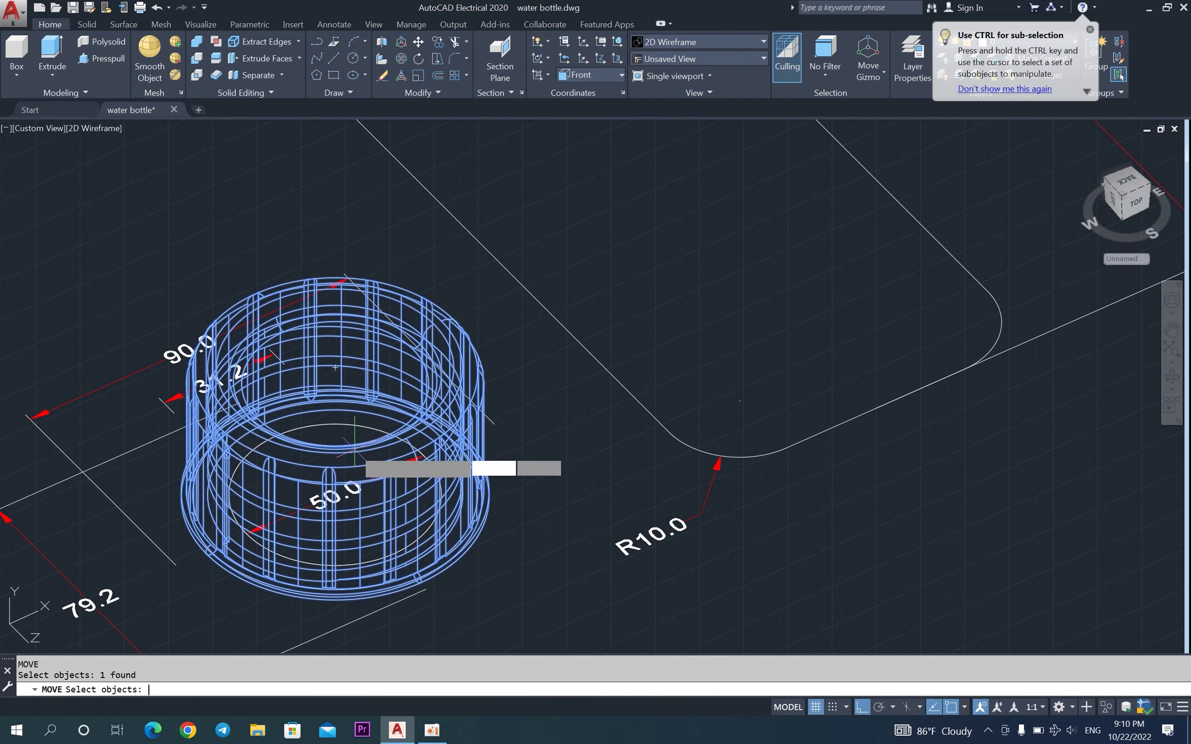
key("Return")
scroll(345, 514, "up", 3)
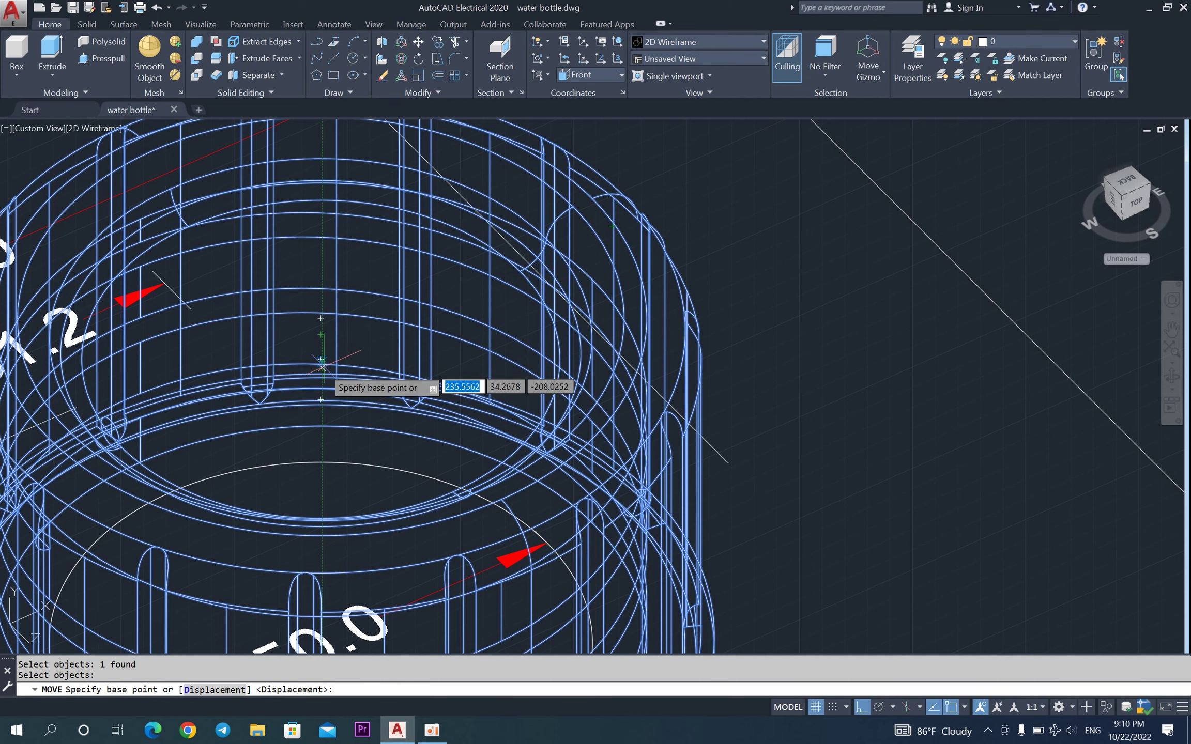
scroll(335, 361, "up", 2)
scroll(336, 360, "up", 1)
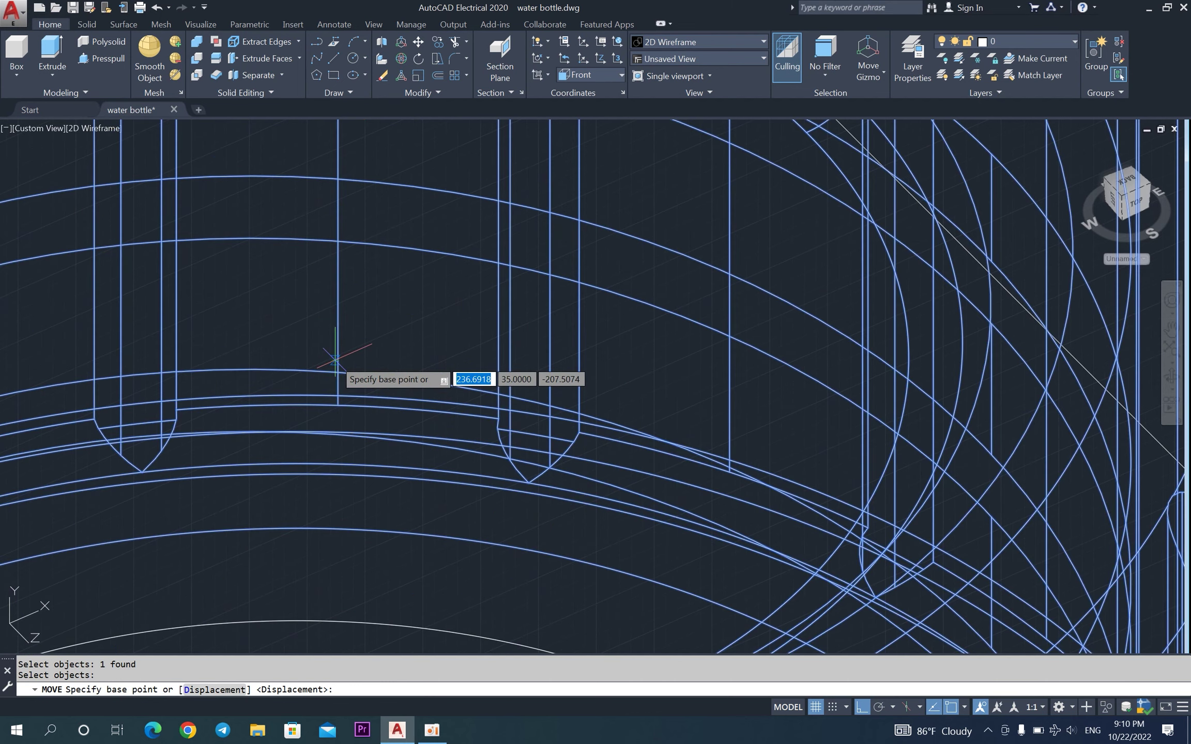
scroll(332, 345, "down", 4)
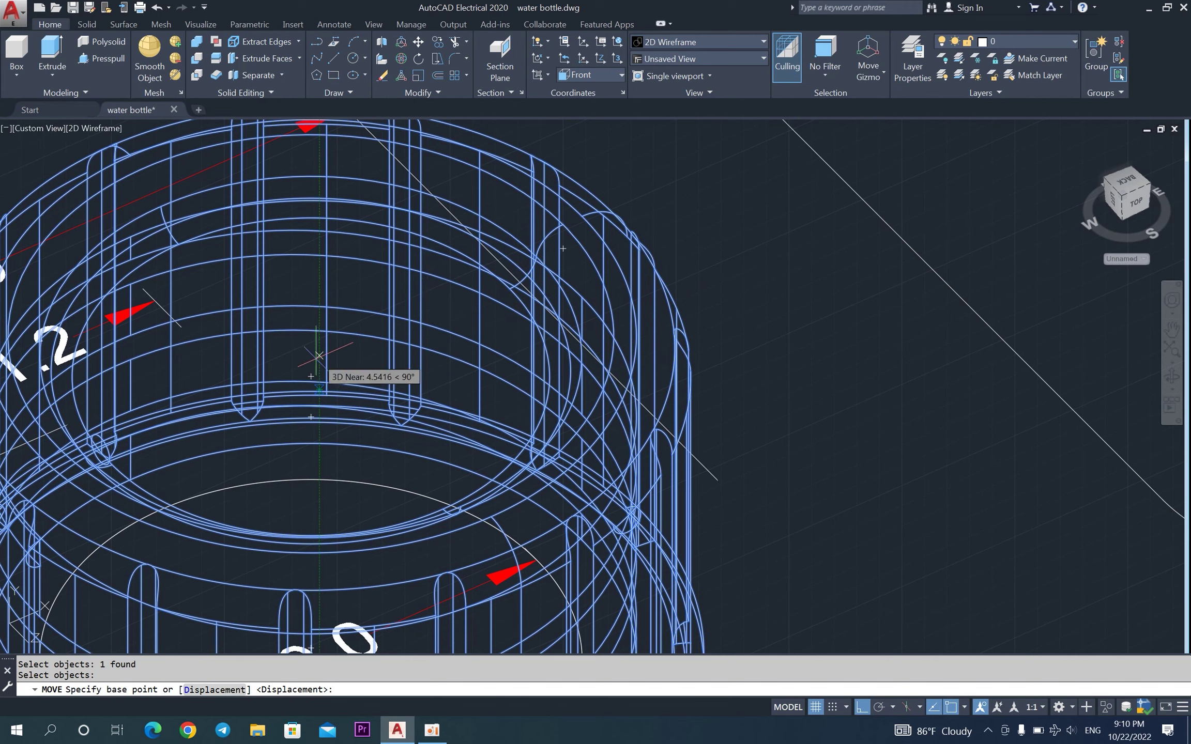
left_click(312, 374)
Place the cap's centre on the centre of the bottle neck top.
scroll(322, 363, "down", 7)
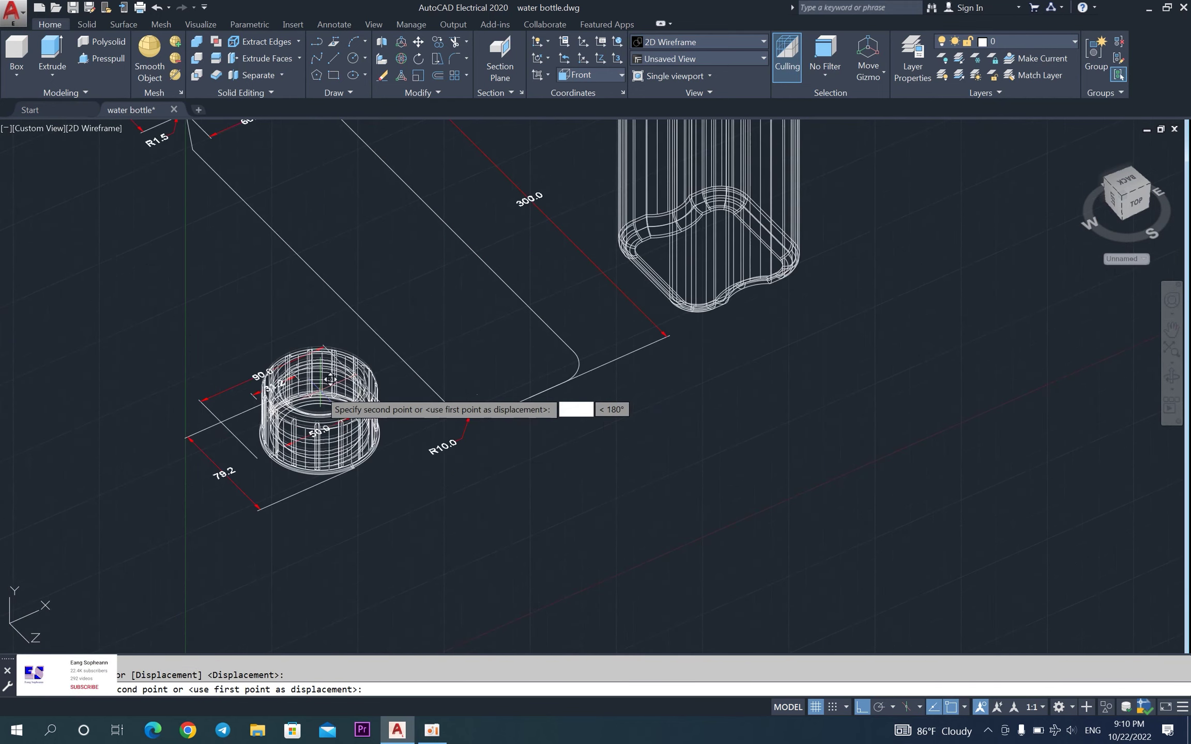
scroll(327, 445, "down", 2)
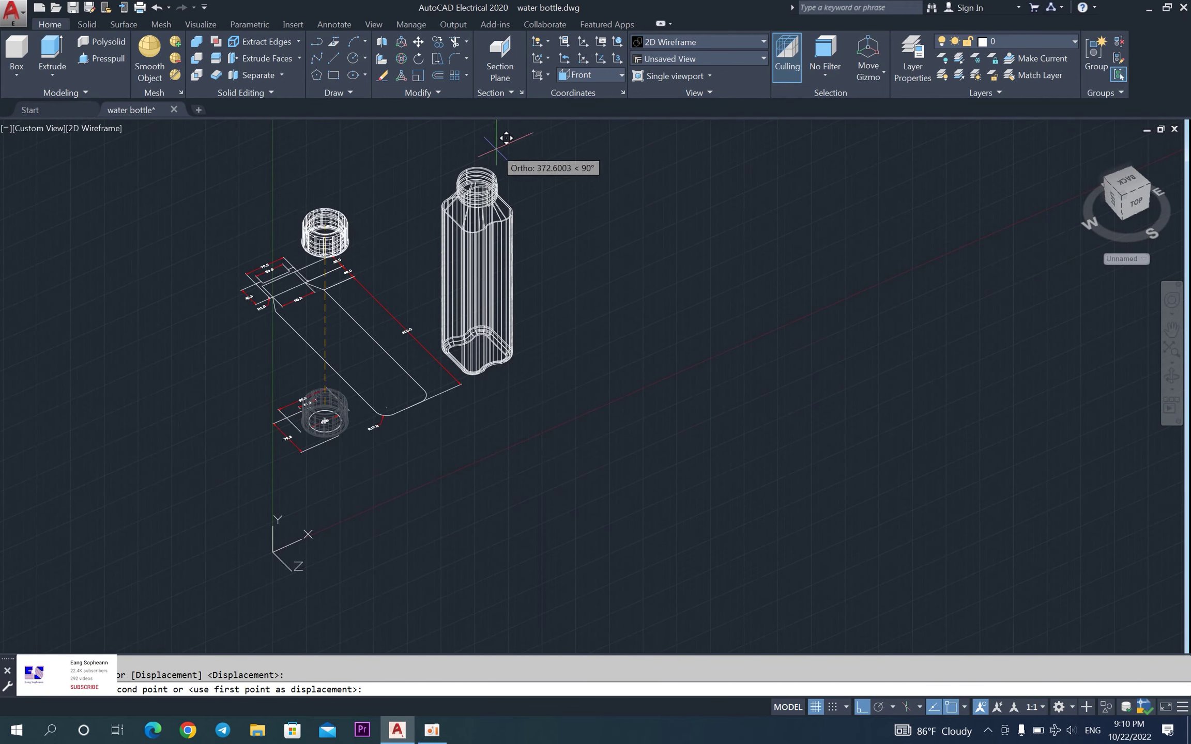
scroll(473, 159, "up", 4)
scroll(460, 247, "up", 2)
scroll(471, 317, "up", 2)
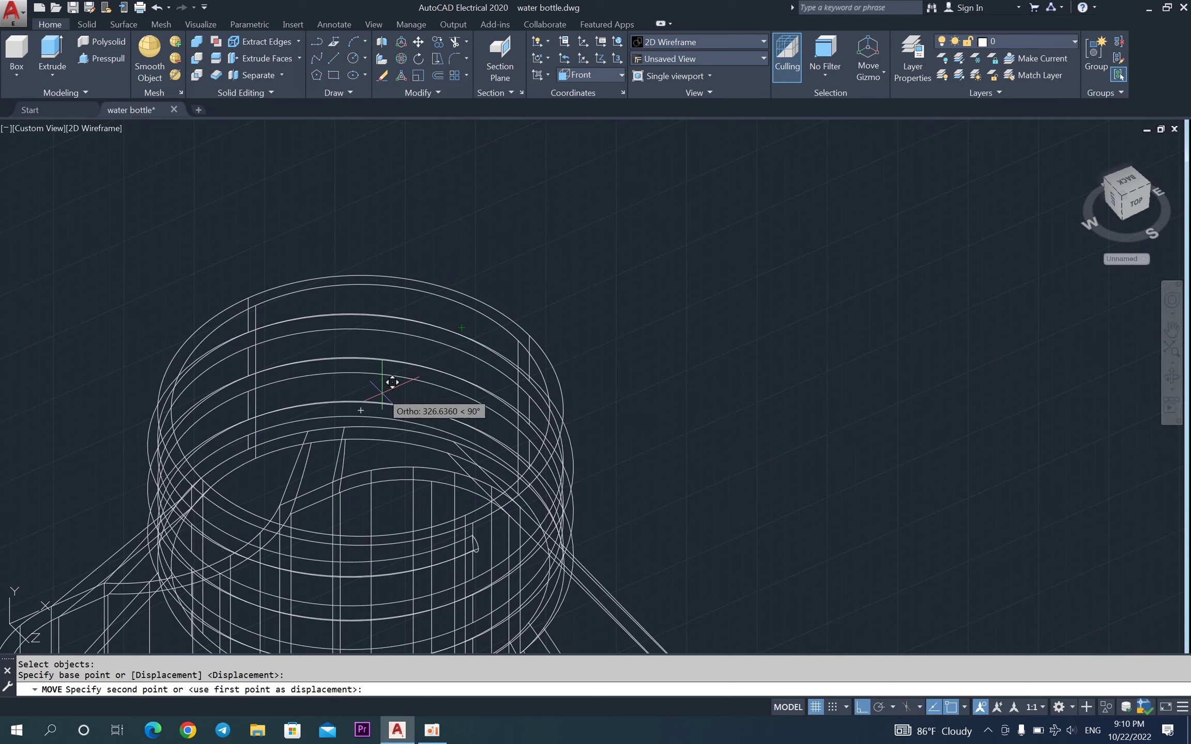
scroll(368, 400, "up", 1)
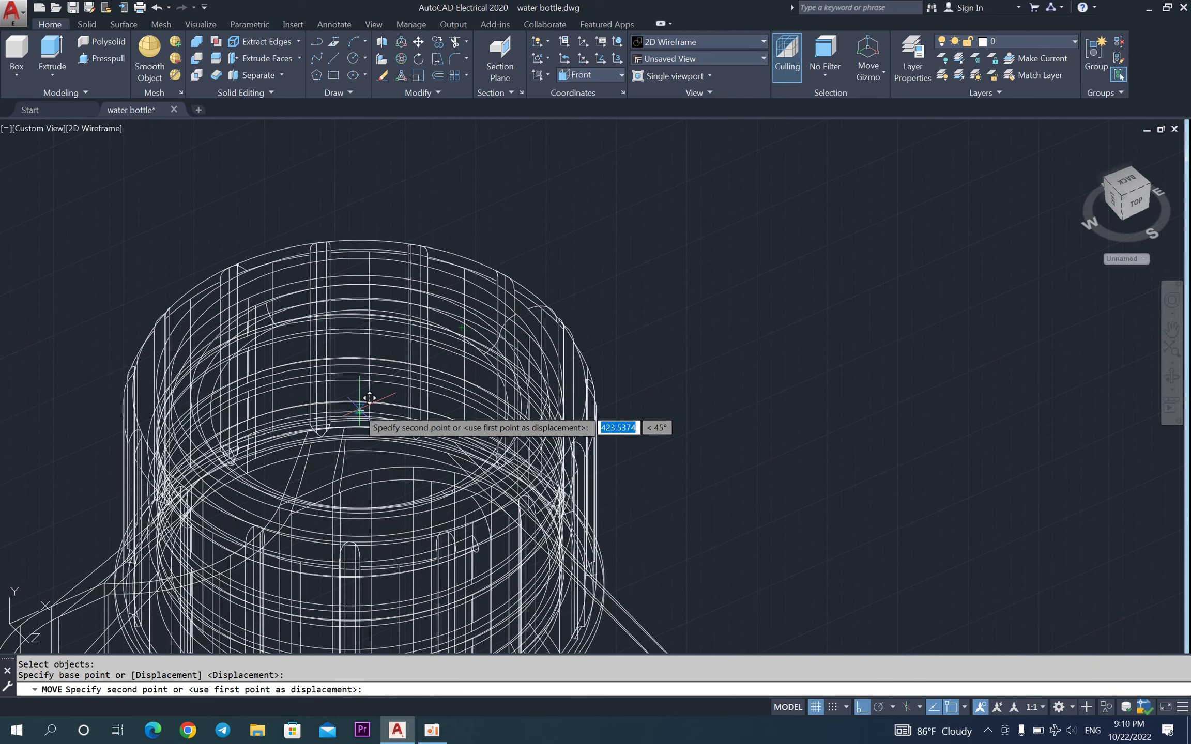
scroll(365, 399, "up", 3)
scroll(372, 403, "down", 2)
scroll(369, 399, "up", 2)
left_click(369, 398)
scroll(370, 399, "down", 2)
scroll(497, 319, "down", 2)
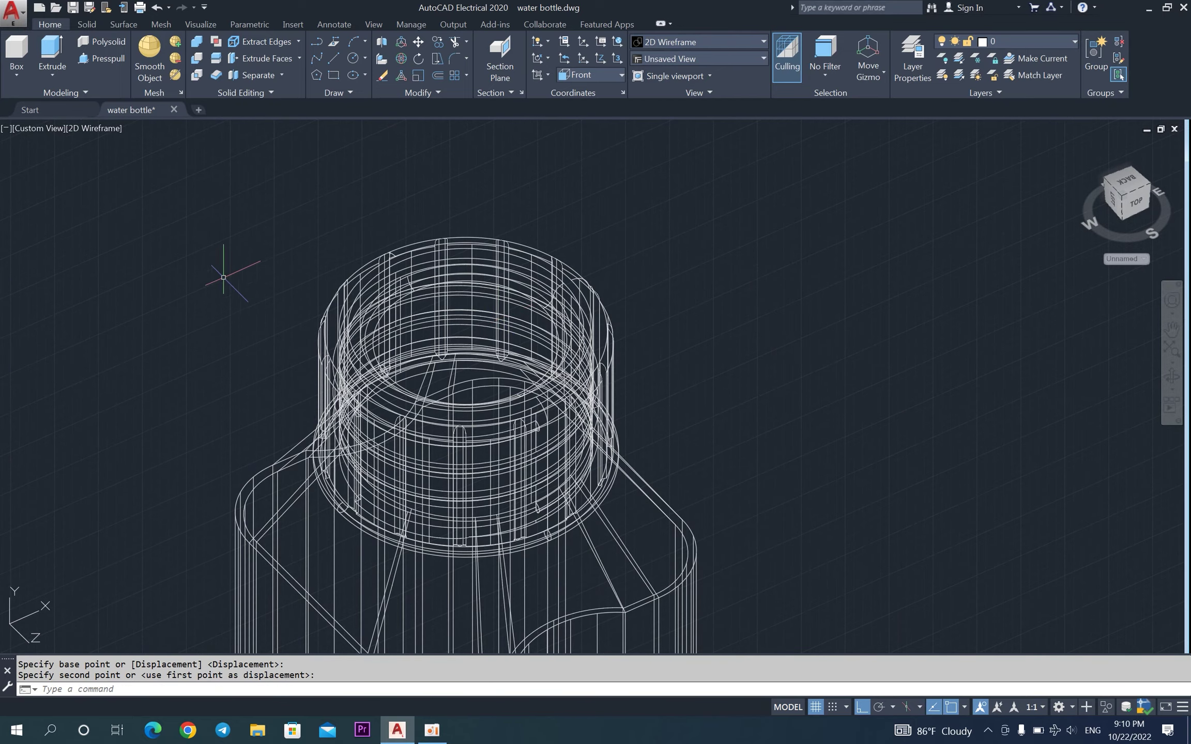
Switch the visual style back to Shaded and set the UCS to World.
left_click(109, 128)
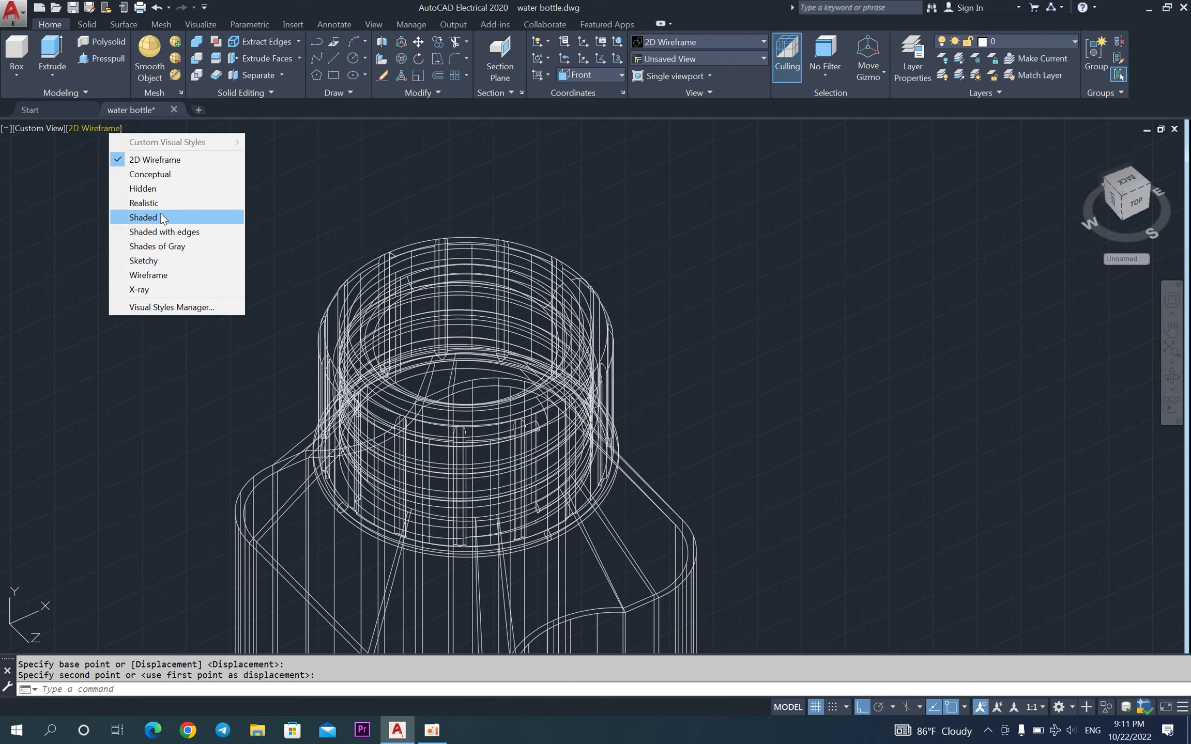
left_click(161, 215)
scroll(820, 314, "down", 2)
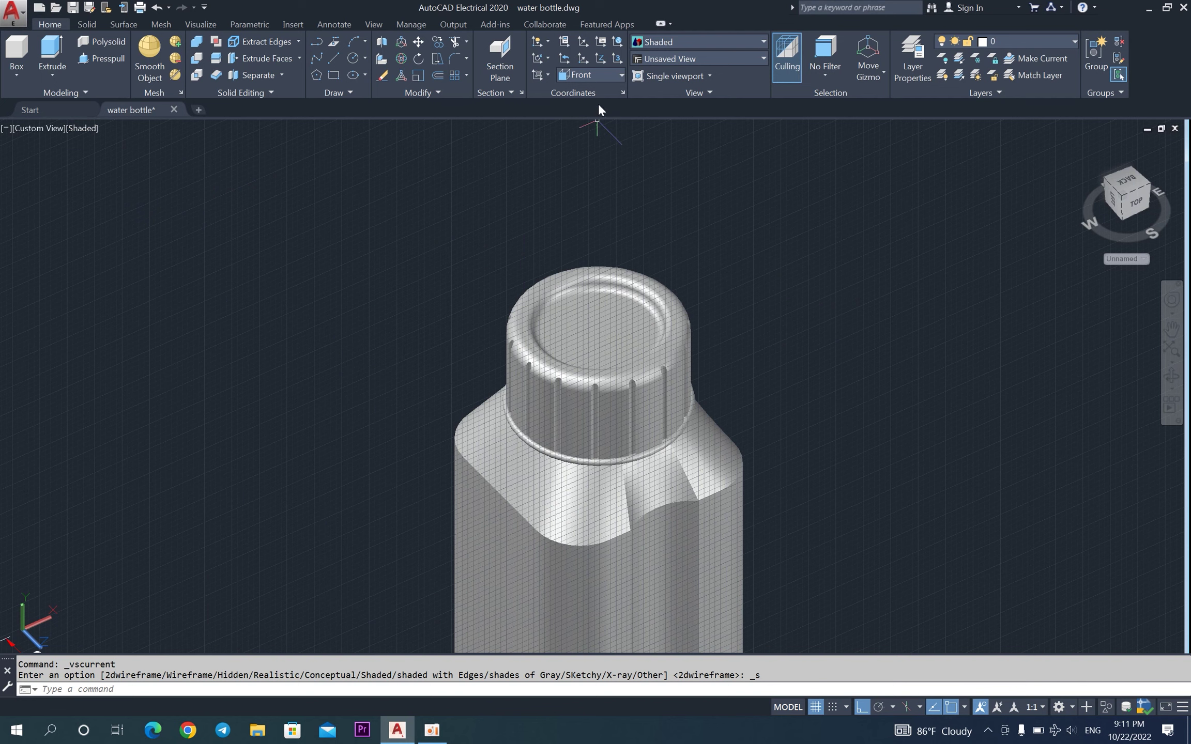
left_click(598, 79)
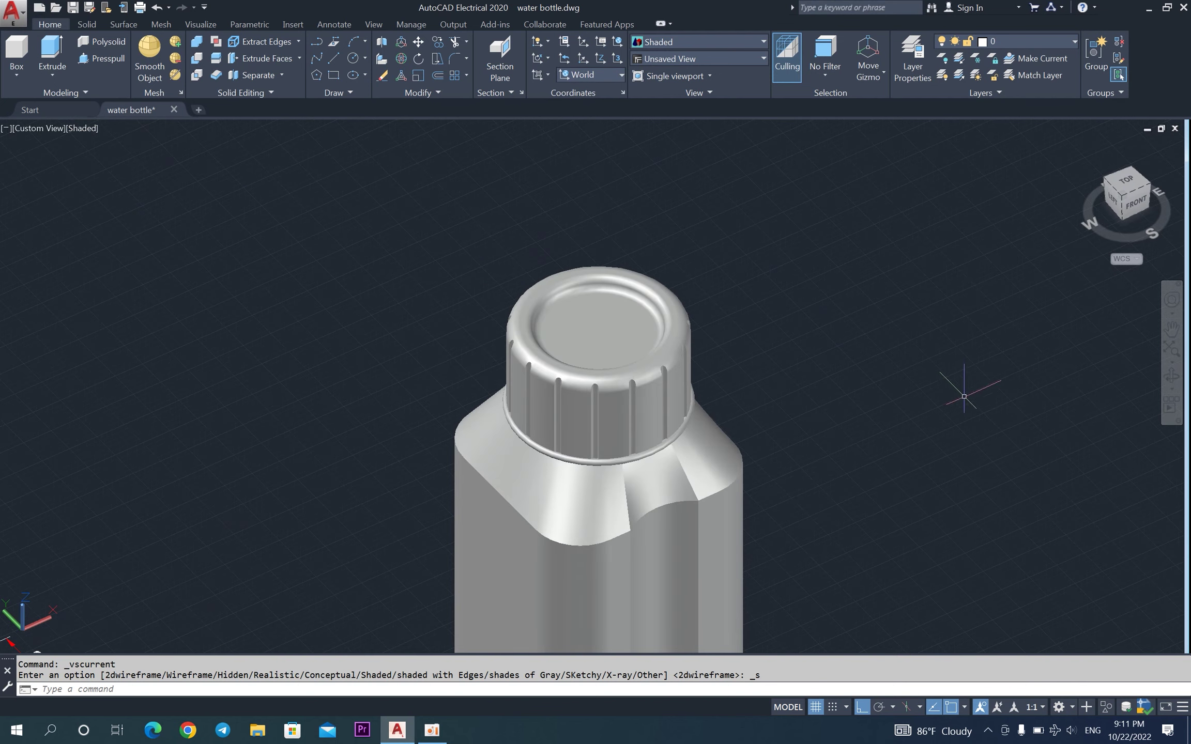
Orbit around the capped bottle, viewing the cap top and a diagonal angle.
left_click(1172, 376)
scroll(701, 377, "down", 2)
scroll(709, 444, "down", 2)
mouse_move(709, 451)
left_mouse_down()
mouse_move(540, 297)
mouse_move(670, 342)
mouse_move(400, 357)
mouse_move(444, 351)
mouse_move(433, 269)
left_mouse_up()
scroll(455, 287, "up", 2)
scroll(496, 322, "up", 2)
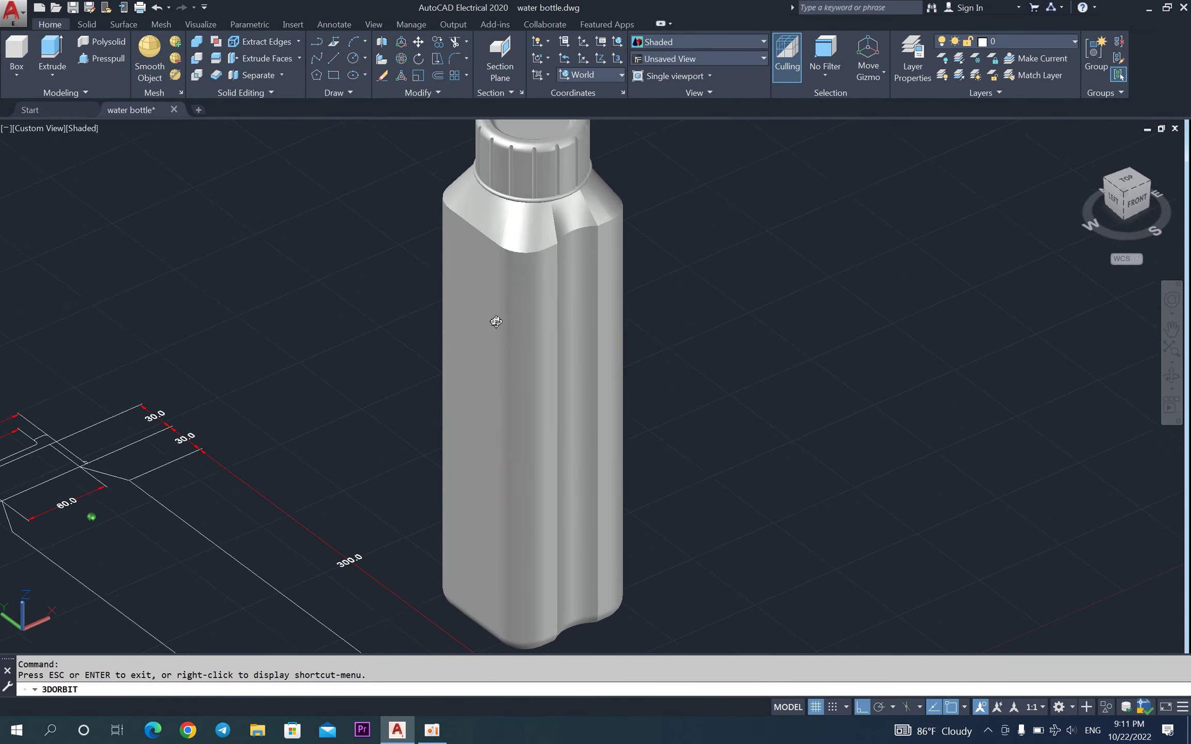
scroll(495, 321, "down", 2)
mouse_move(495, 321)
left_mouse_down()
mouse_move(482, 497)
mouse_move(491, 488)
left_mouse_up()
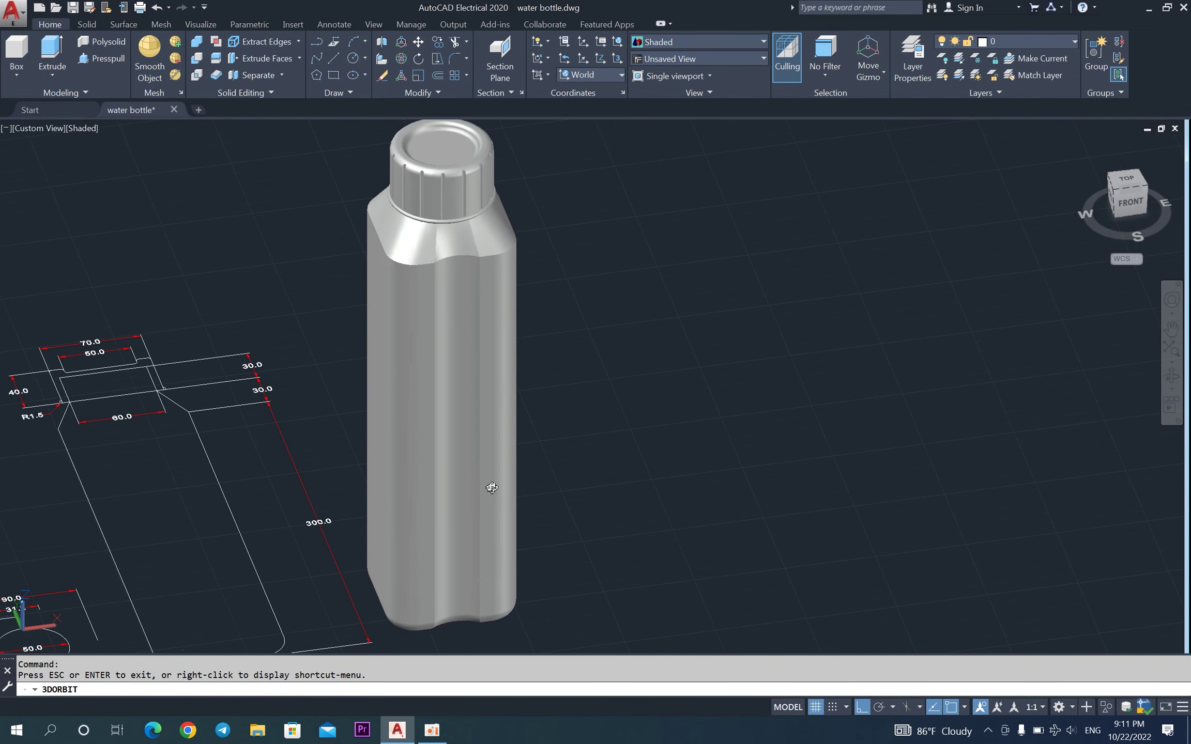
mouse_move(435, 407)
left_mouse_down()
mouse_move(662, 407)
mouse_move(617, 391)
mouse_move(395, 424)
mouse_move(429, 290)
left_mouse_up()
scroll(429, 279, "down", 2)
scroll(429, 279, "down", 2)
right_click(824, 306)
left_click(868, 314)
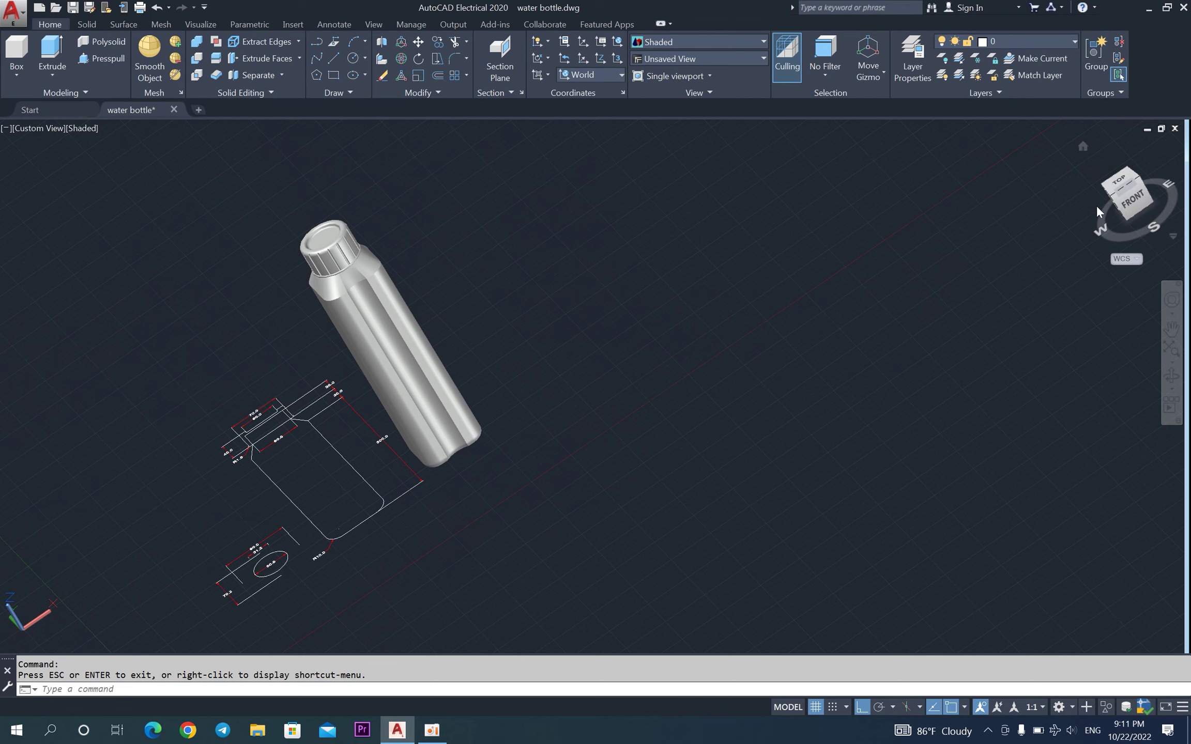
Switch to the SW Isometric view and pan the bottle and sketch into frame.
left_click(1112, 199)
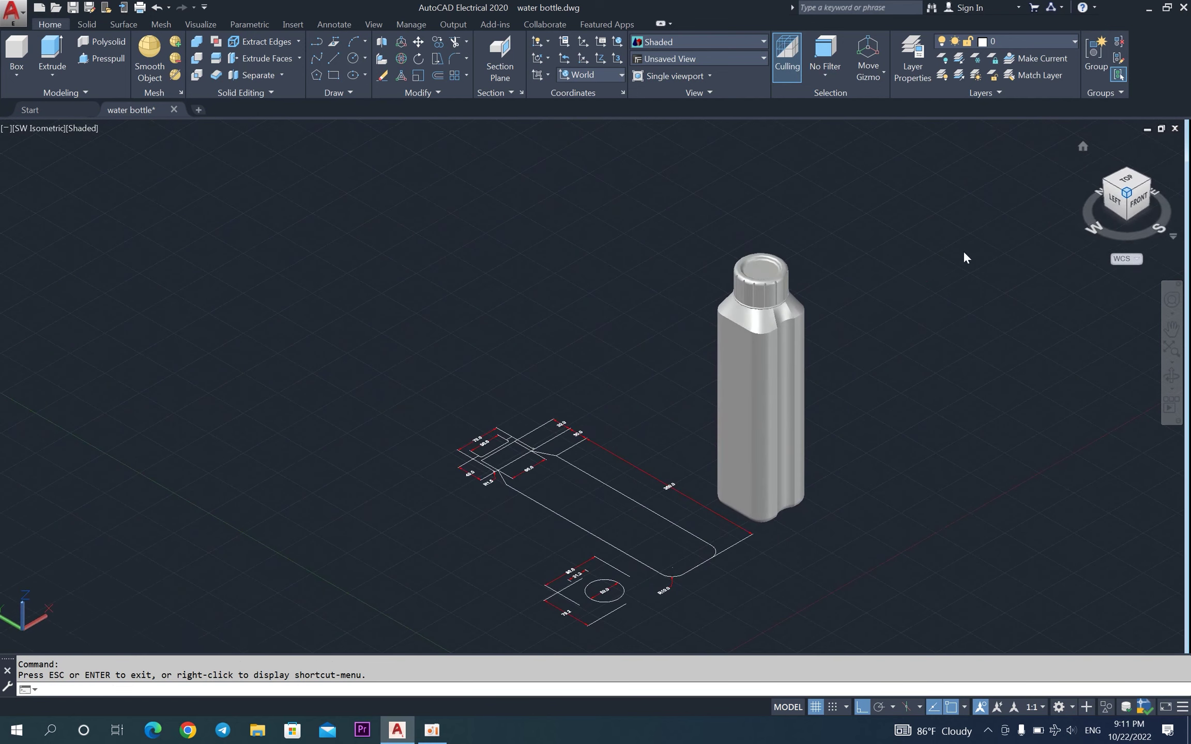
scroll(841, 374, "up", 3)
scroll(776, 429, "down", 1)
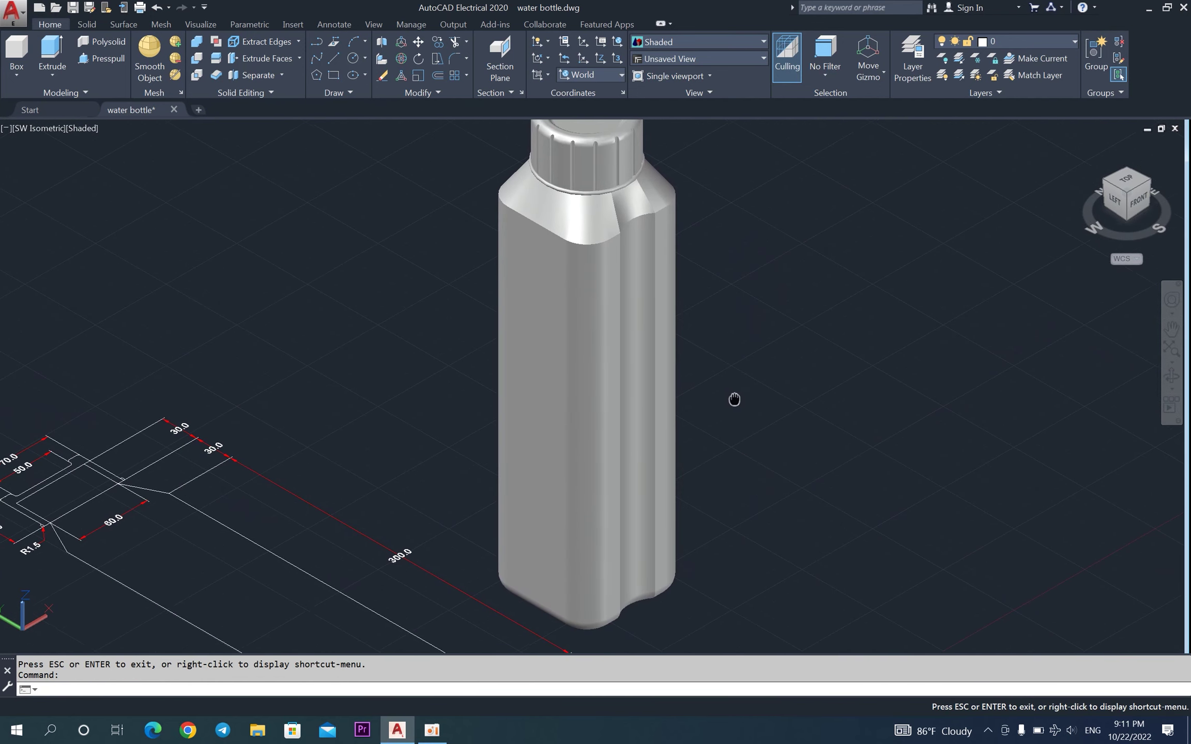
scroll(719, 408, "down", 1)
scroll(708, 421, "down", 1)
middle_click_drag(775, 457, 718, 416)
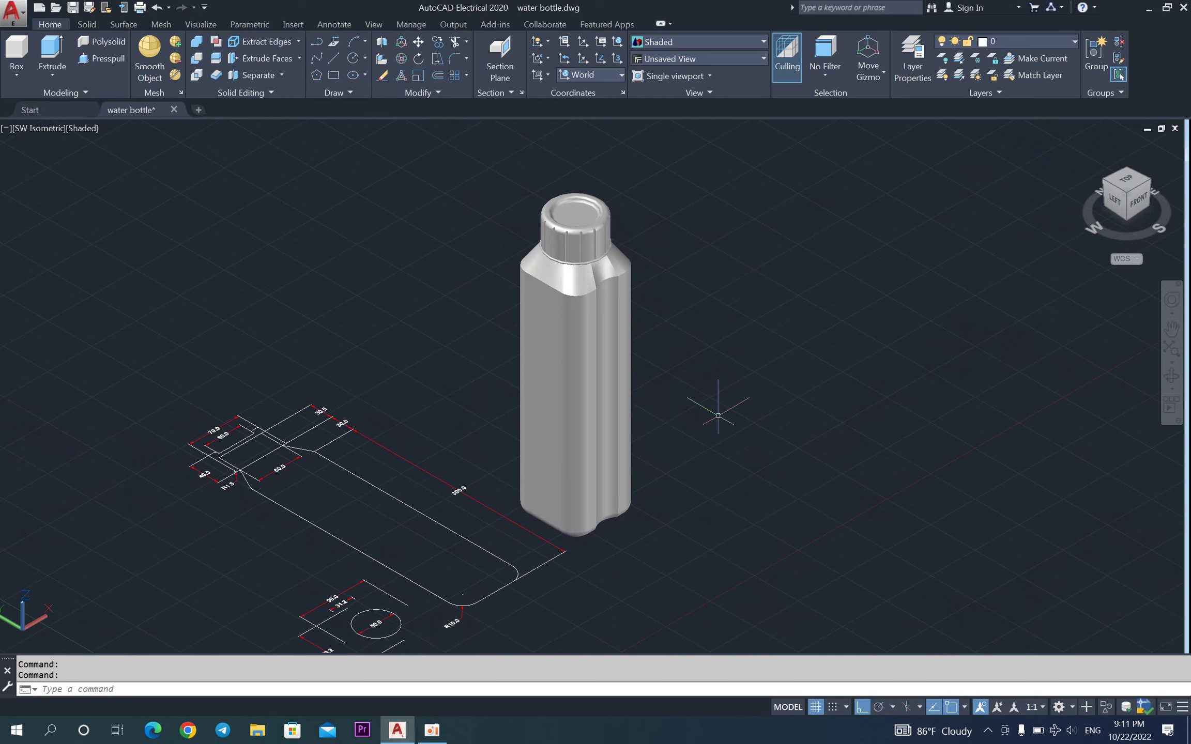
left_click(974, 358)
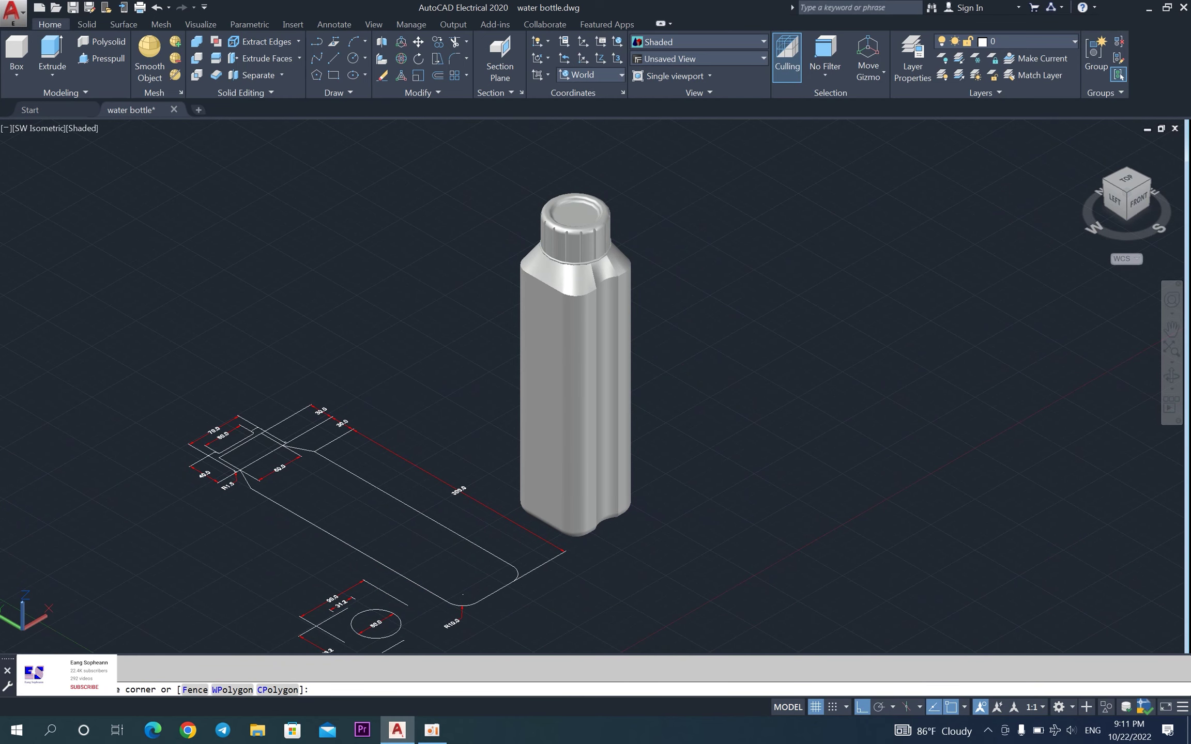
Open the Materials Browser and browse to the Autodesk Library Glass > Glazing materials.
type("mat")
key("Return")
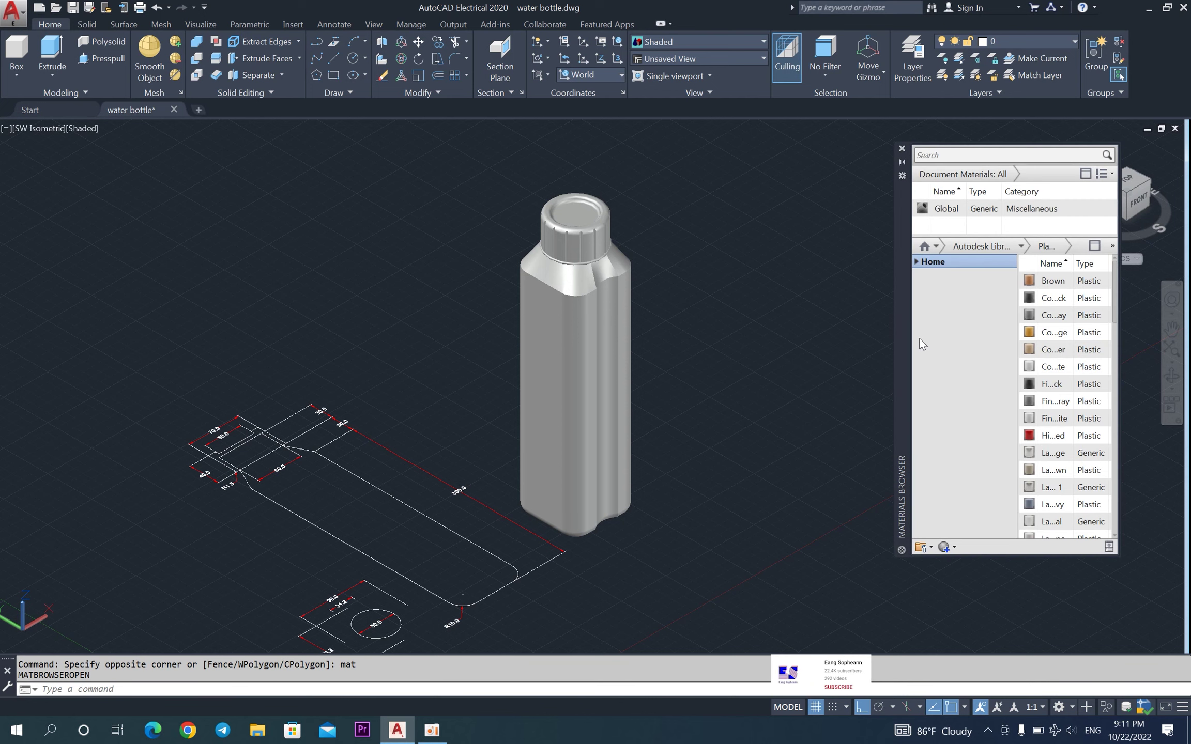
left_click(917, 263)
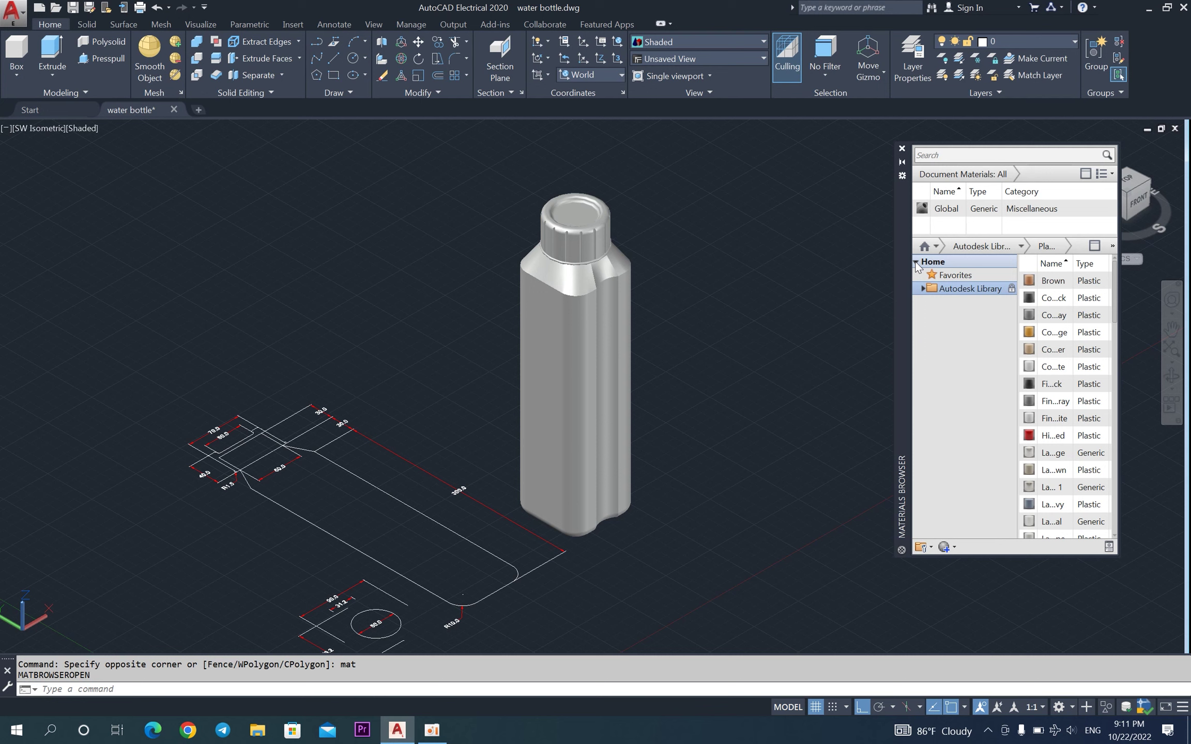
left_click(919, 286)
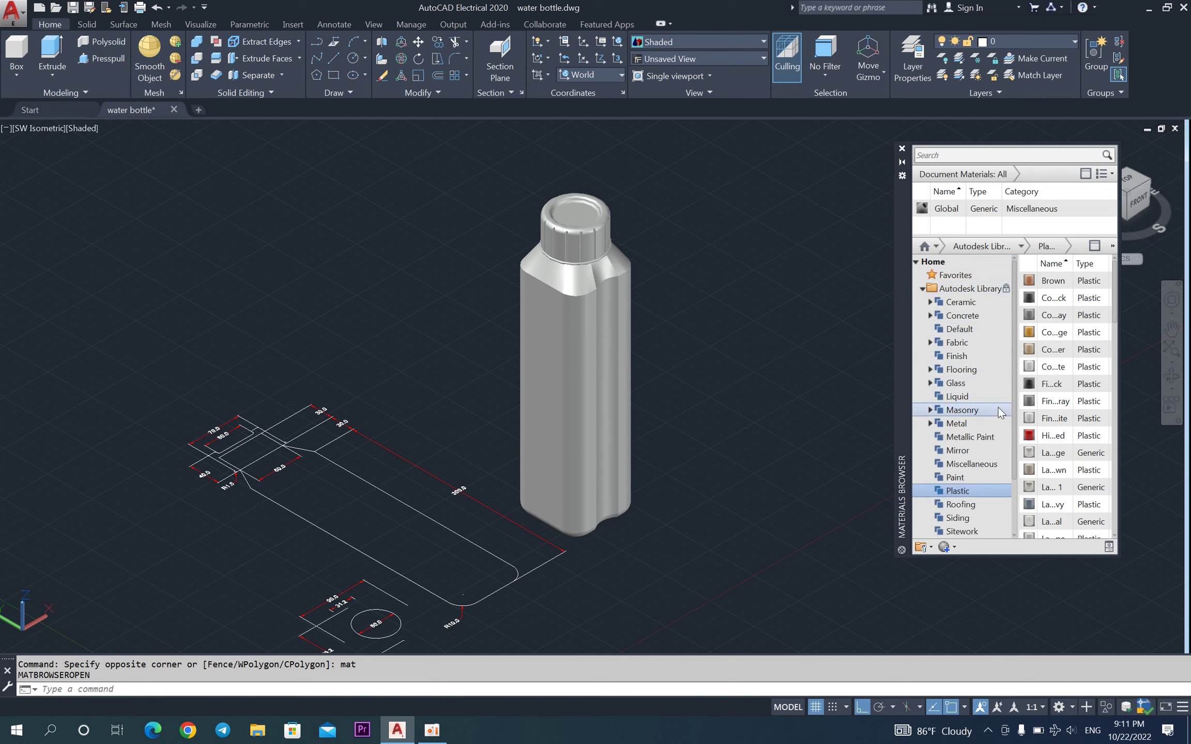
left_click(930, 383)
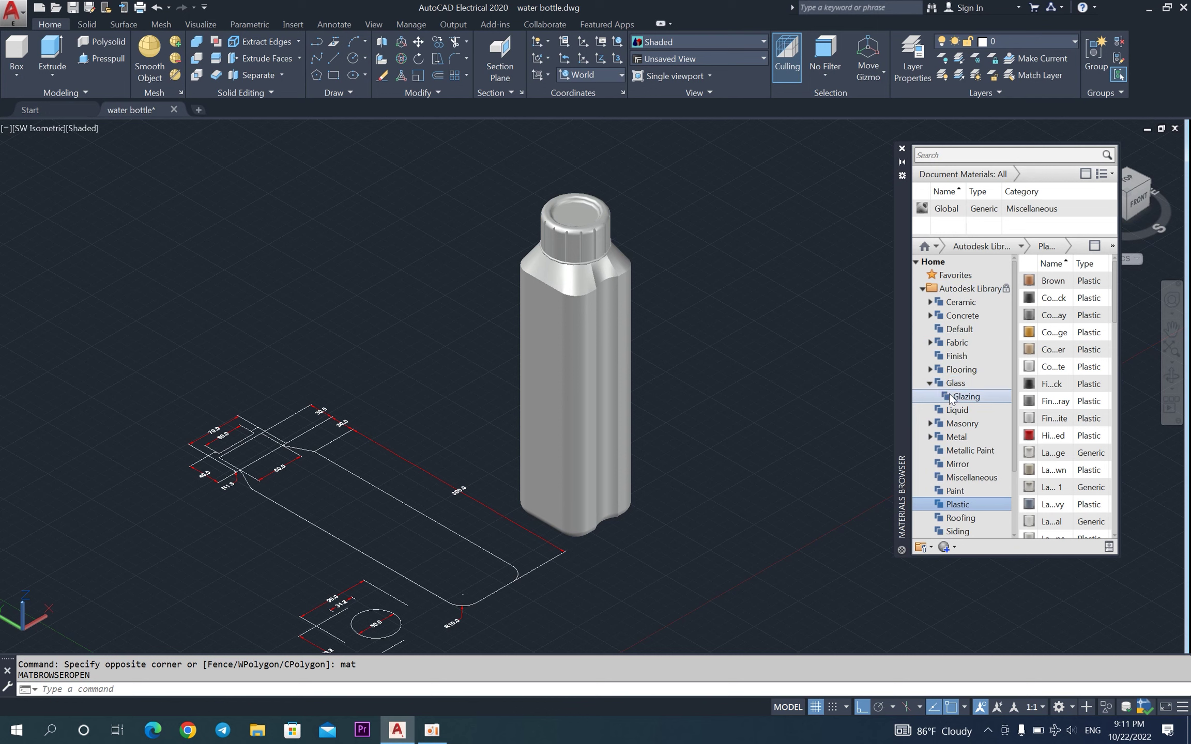
left_click(980, 398)
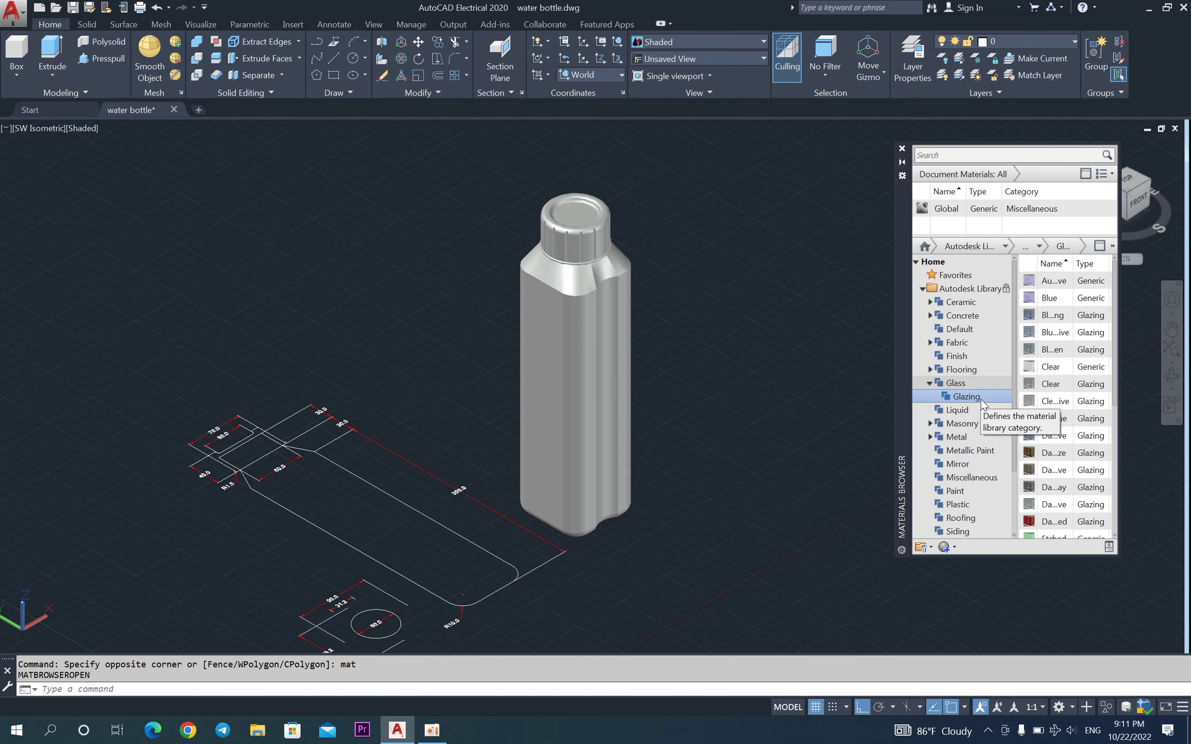
scroll(1047, 401, "down", 3)
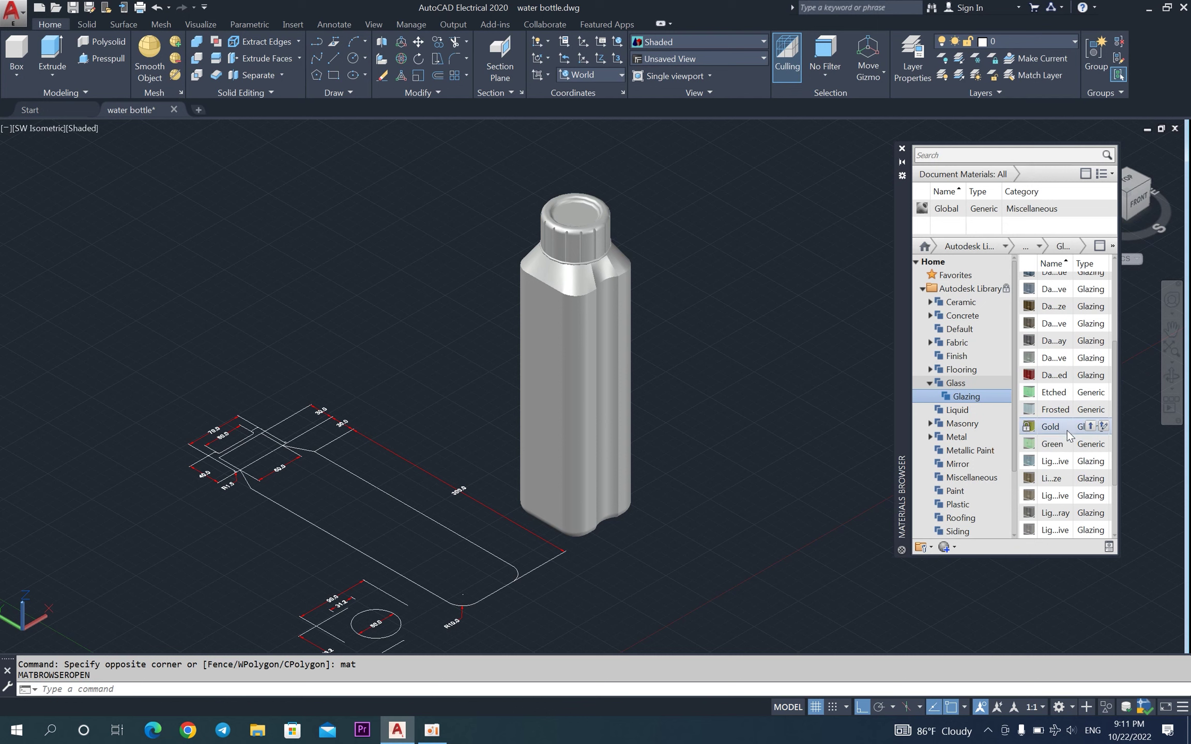
scroll(1065, 419, "down", 1)
scroll(1069, 437, "up", 1)
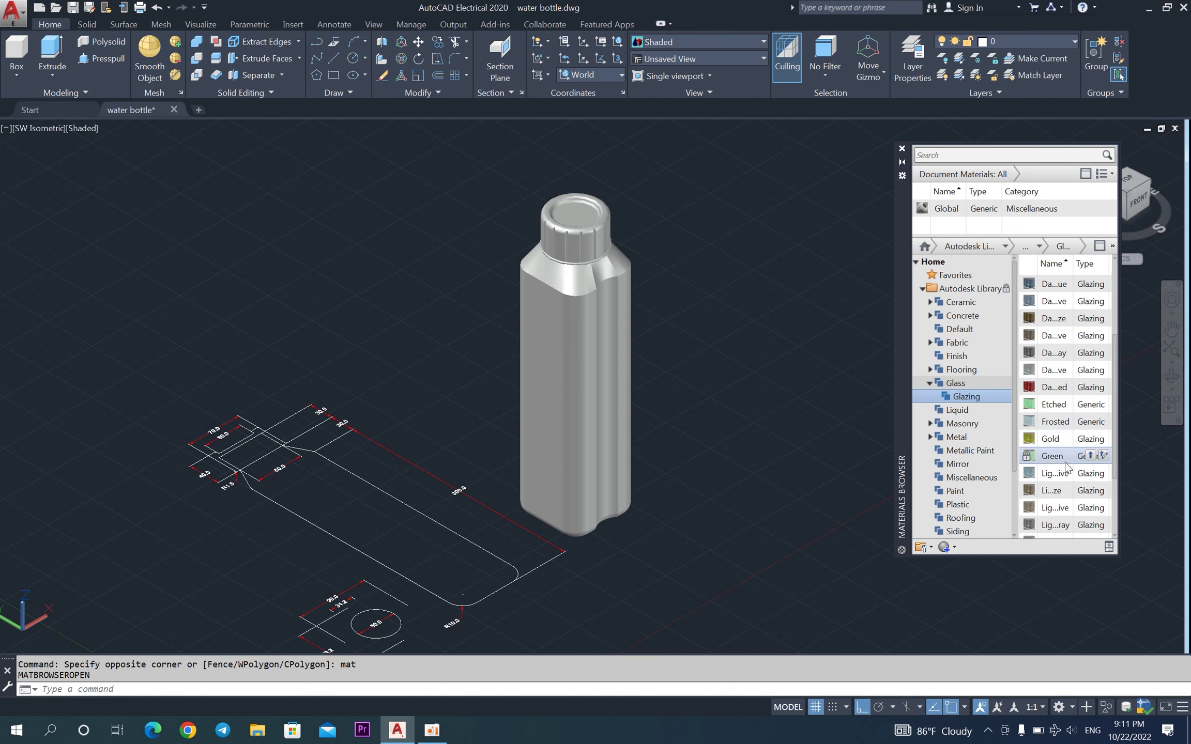
Add the light blue glazing material to the document and apply it to the bottle body.
left_click(1090, 475)
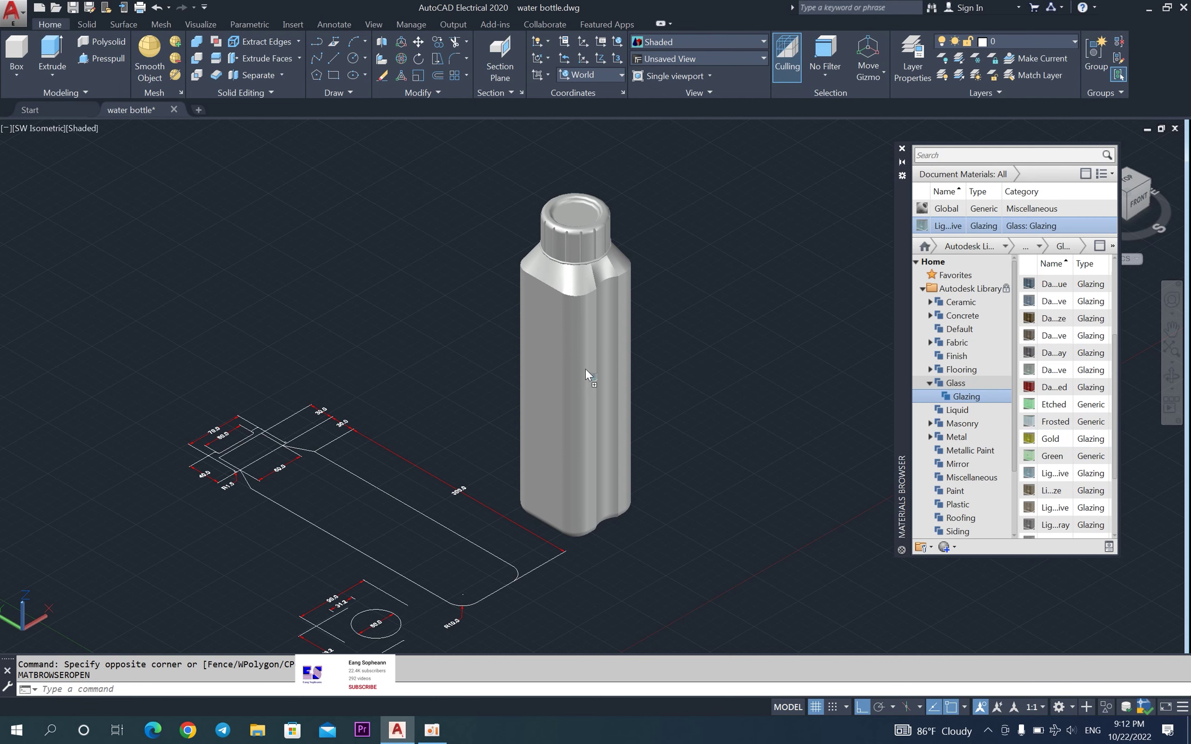
left_click_drag(919, 231, 585, 369)
scroll(669, 306, "up", 2)
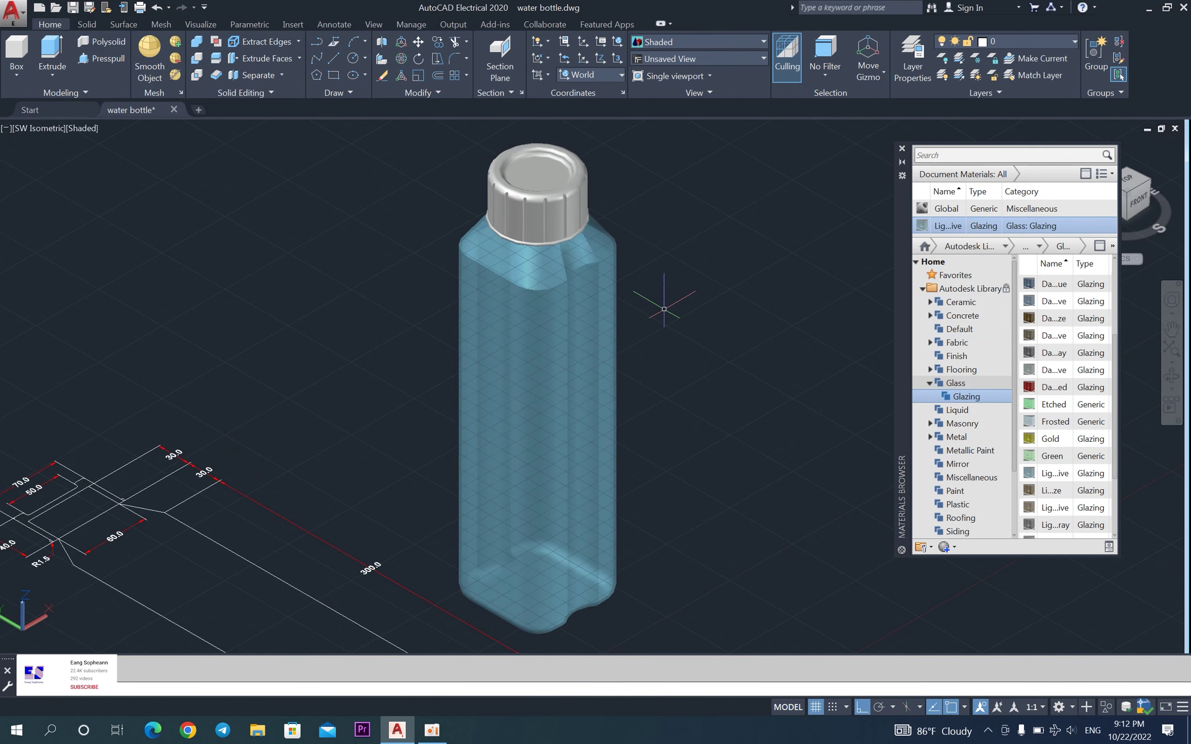
scroll(664, 309, "down", 2)
scroll(664, 309, "up", 1)
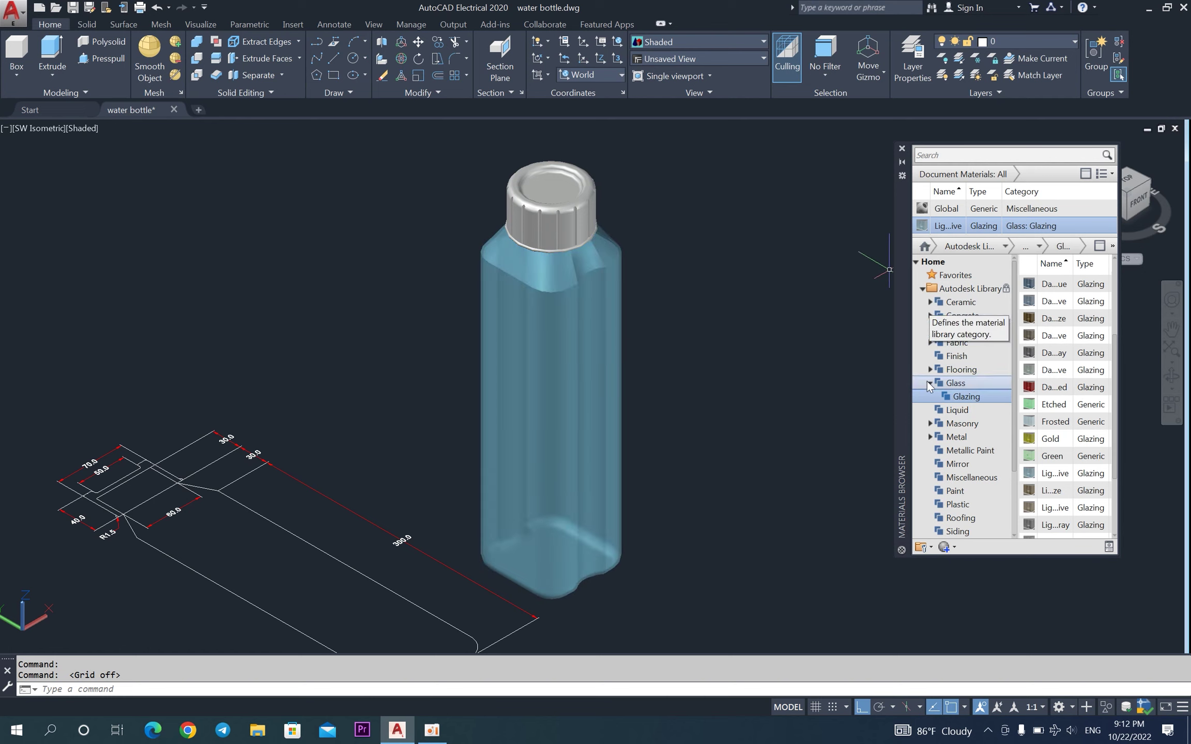
Add the Plastic > Latex material, apply it to the cap, and close the Materials Browser.
left_click(929, 383)
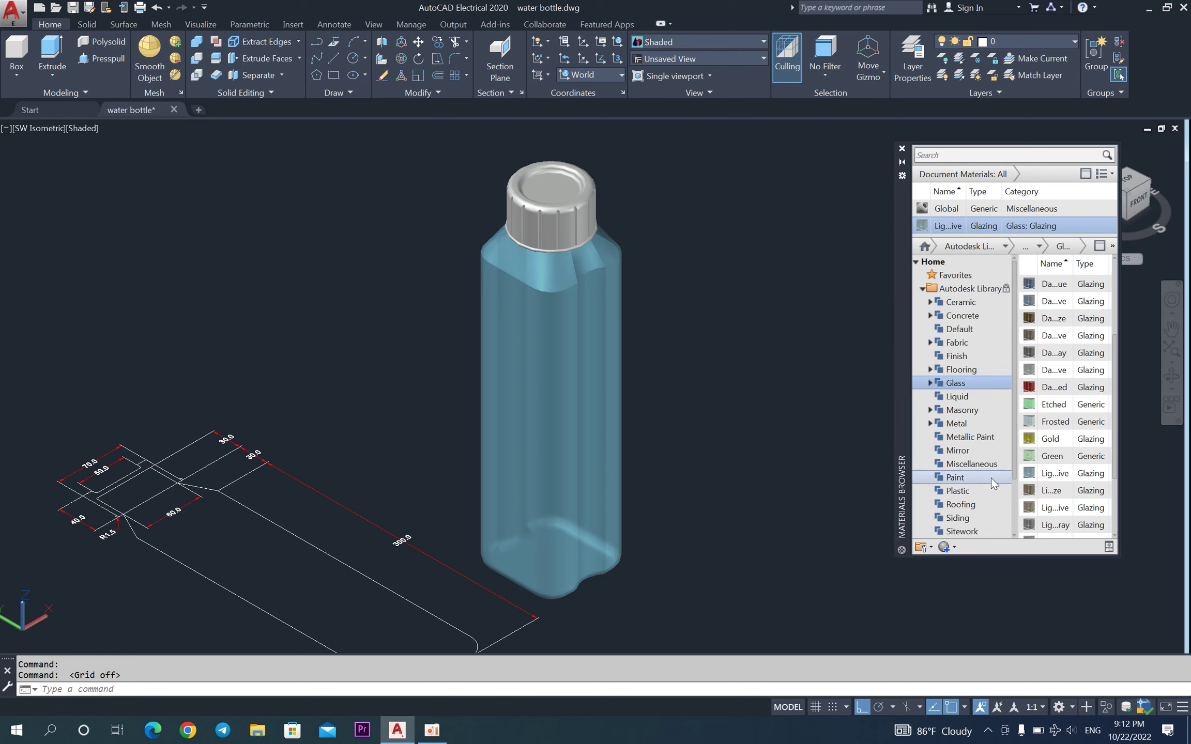
left_click(940, 493)
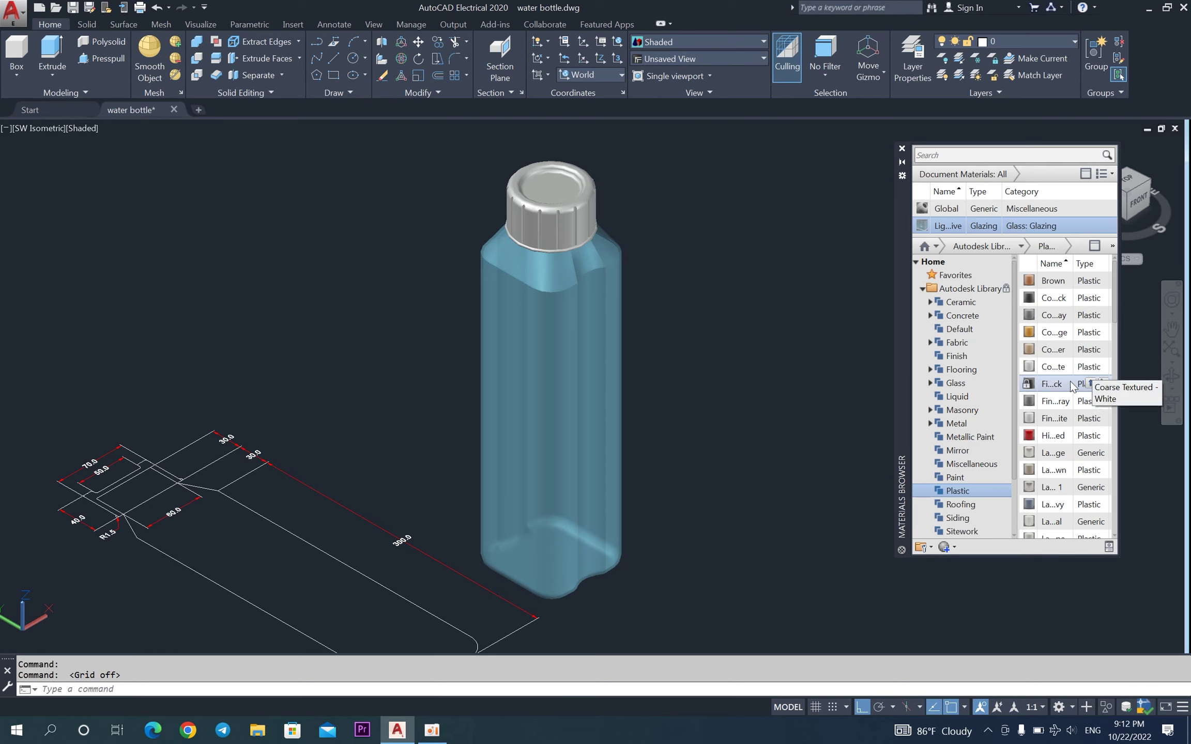
scroll(1054, 388, "down", 1)
scroll(1054, 388, "down", 2)
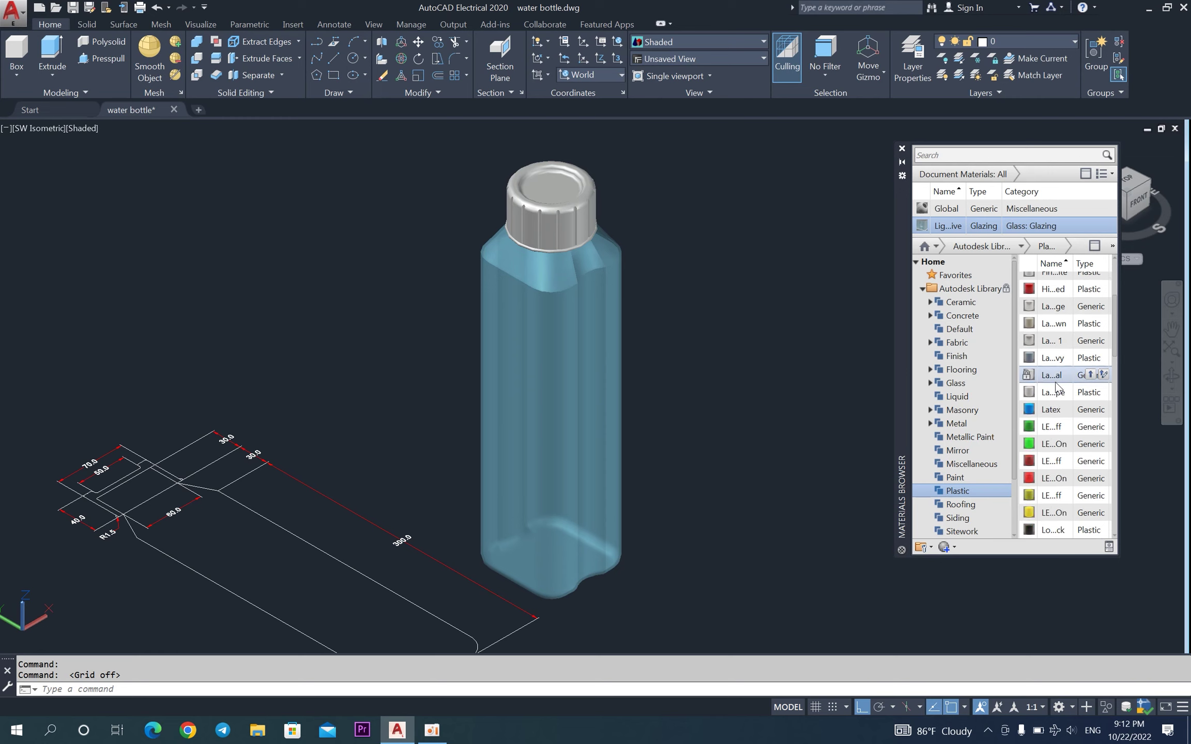
left_click(1089, 409)
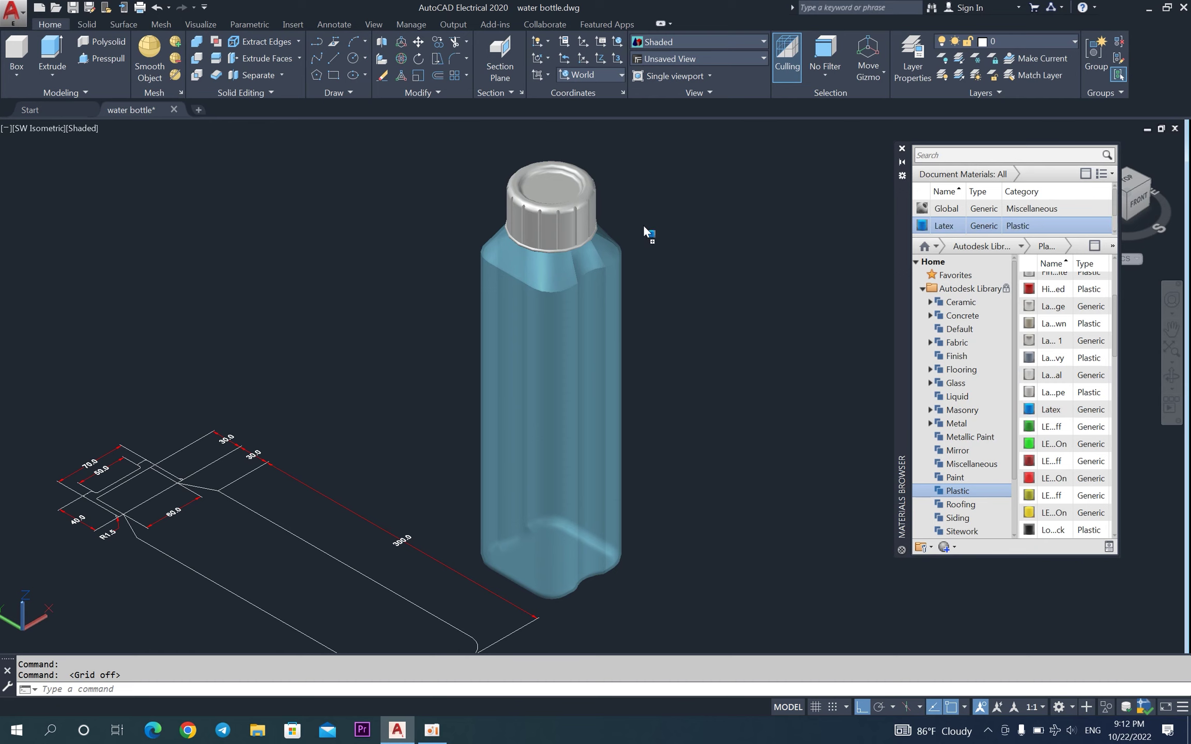
left_click_drag(562, 211, 564, 212)
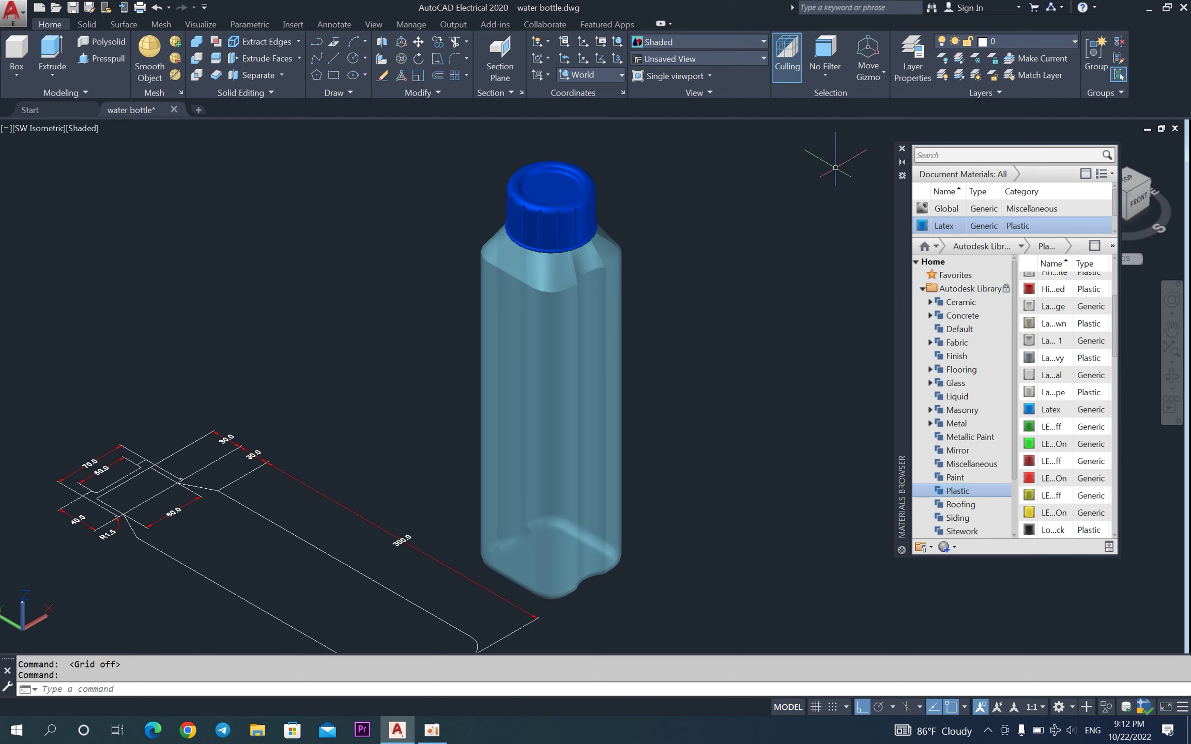
left_click(902, 148)
scroll(653, 233, "down", 2)
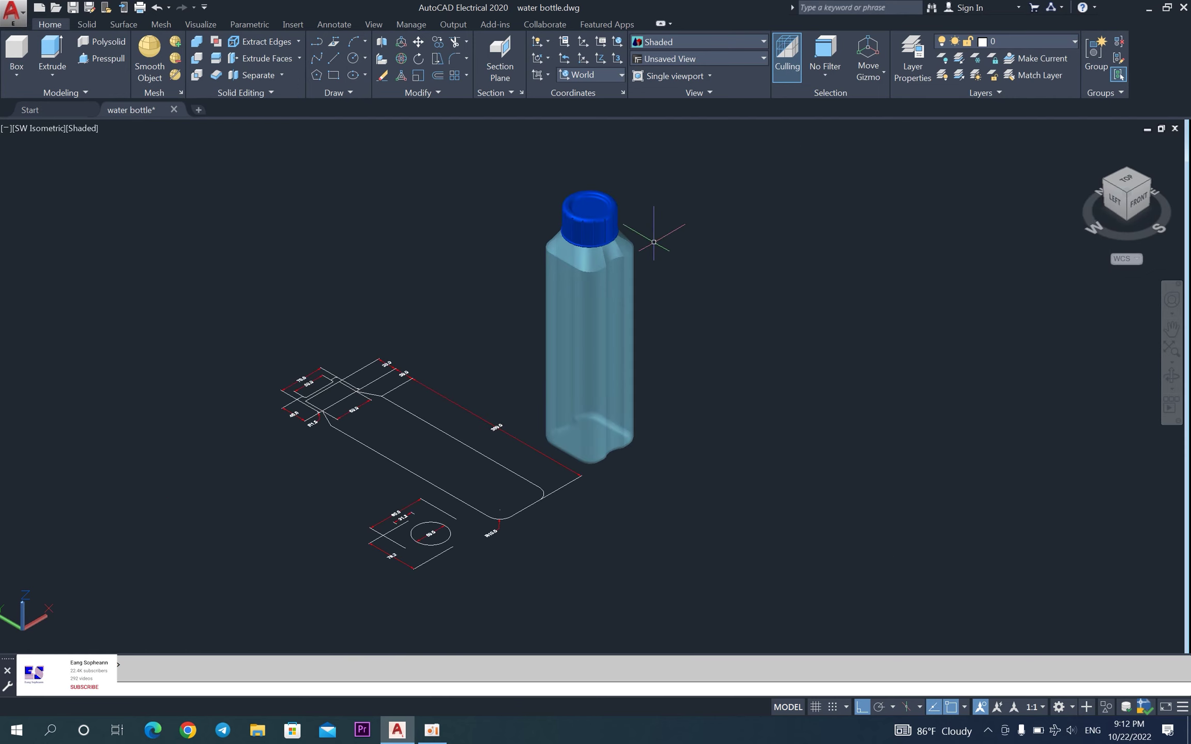
scroll(669, 333, "up", 1)
left_click(1171, 378)
mouse_move(652, 340)
left_mouse_down()
mouse_move(644, 298)
mouse_move(632, 332)
left_mouse_up()
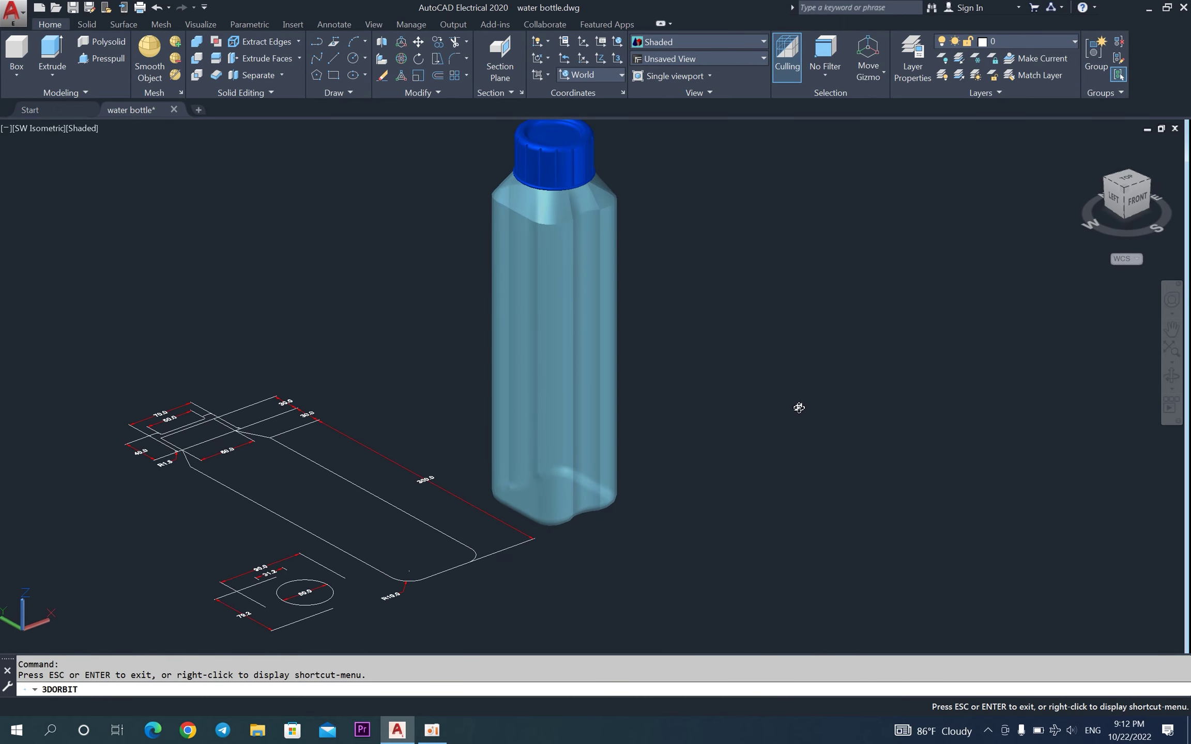
left_click_drag(799, 408, 843, 499)
mouse_move(633, 430)
left_mouse_down()
mouse_move(574, 404)
mouse_move(615, 407)
left_mouse_up()
right_click(700, 366)
left_click(724, 373)
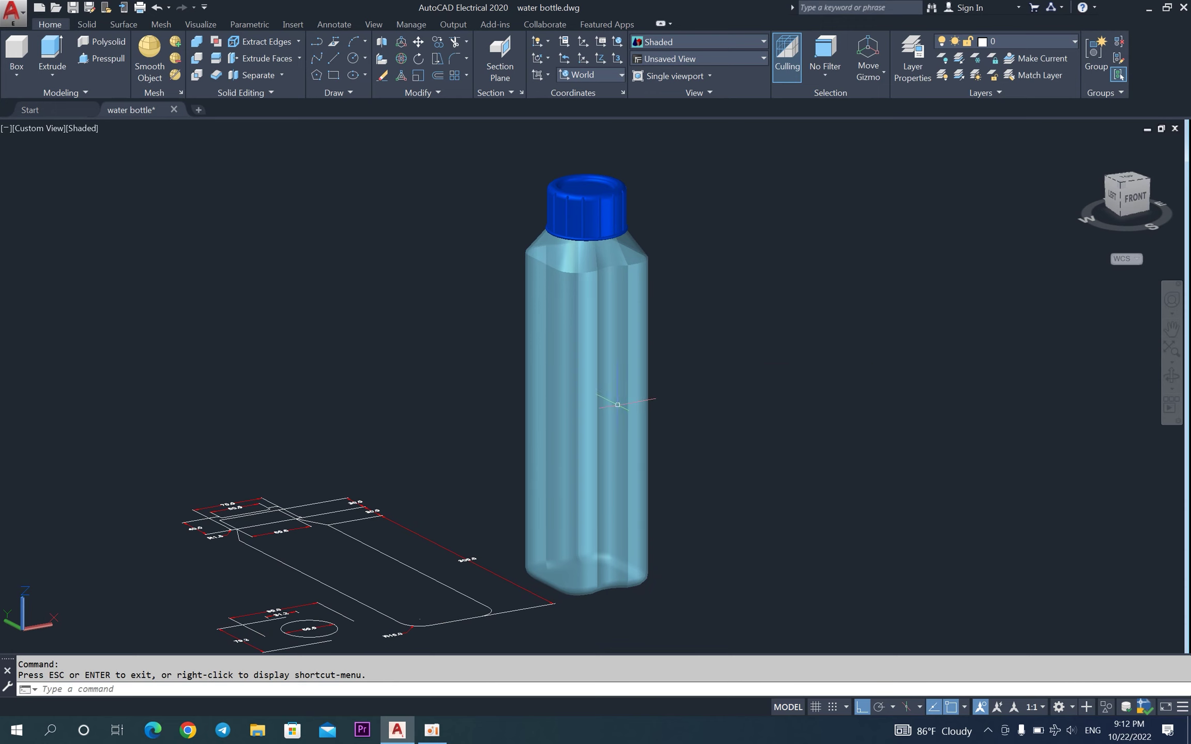
left_click(617, 404)
left_click(1171, 377)
mouse_move(659, 376)
left_mouse_down()
mouse_move(629, 378)
mouse_move(674, 357)
left_mouse_up()
right_click(734, 335)
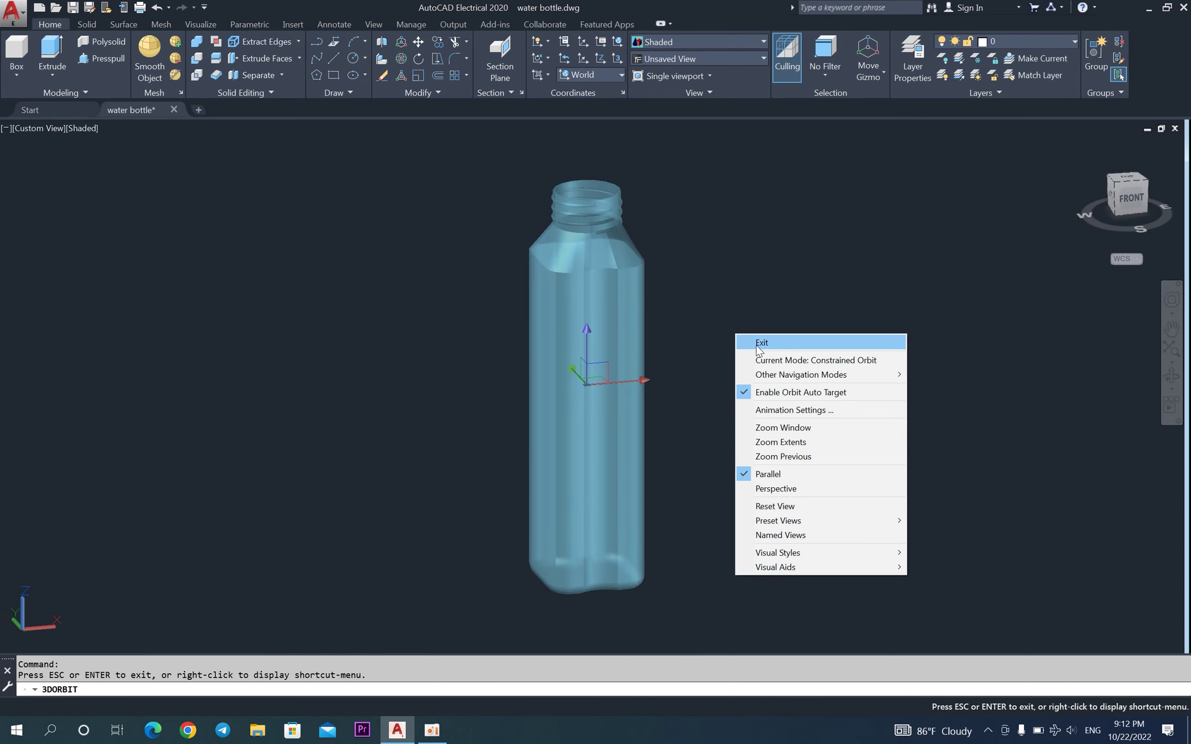
left_click(759, 342)
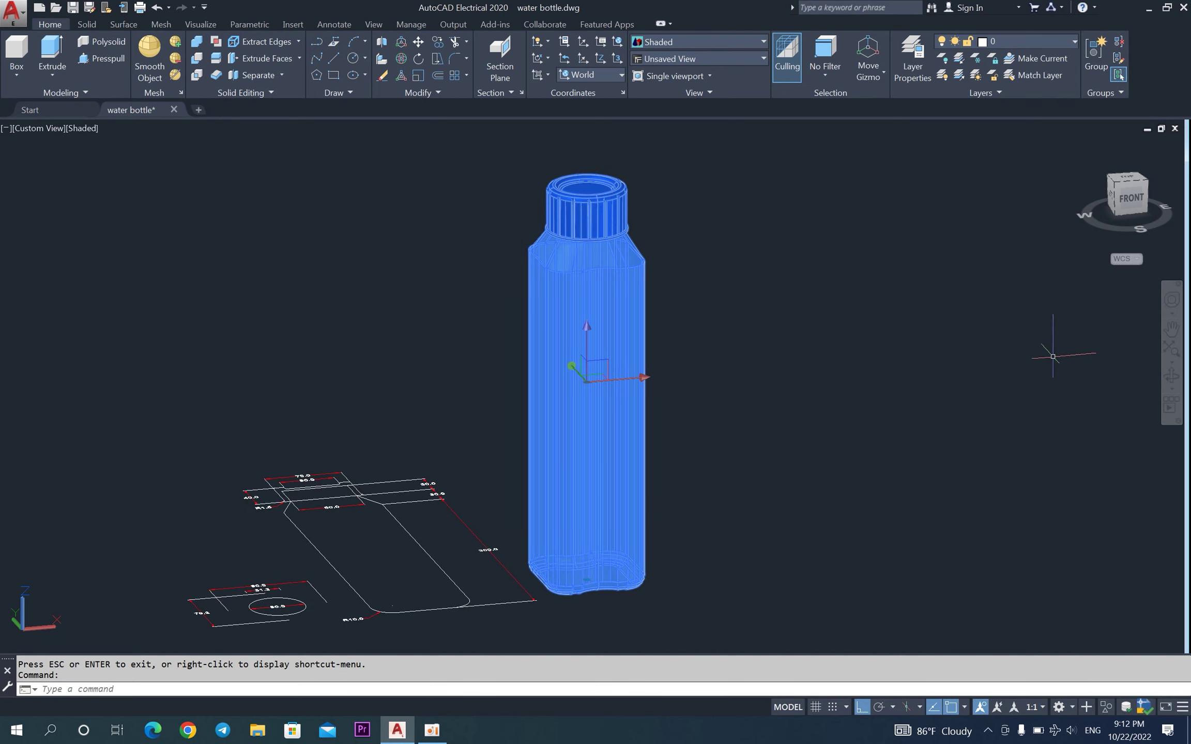
left_click(1172, 376)
mouse_move(632, 364)
left_mouse_down()
mouse_move(396, 361)
mouse_move(617, 388)
mouse_move(648, 443)
mouse_move(689, 370)
mouse_move(955, 369)
mouse_move(725, 374)
mouse_move(653, 396)
mouse_move(792, 375)
mouse_move(674, 377)
left_mouse_up()
scroll(593, 389, "up", 2)
mouse_move(627, 280)
left_mouse_down()
mouse_move(774, 247)
mouse_move(805, 291)
mouse_move(691, 319)
mouse_move(652, 353)
mouse_move(559, 340)
mouse_move(392, 351)
mouse_move(340, 420)
mouse_move(688, 292)
mouse_move(765, 300)
mouse_move(759, 267)
mouse_move(670, 273)
mouse_move(648, 298)
mouse_move(667, 269)
mouse_move(757, 263)
mouse_move(597, 301)
mouse_move(595, 346)
mouse_move(648, 372)
mouse_move(544, 333)
mouse_move(547, 484)
mouse_move(499, 444)
mouse_move(498, 476)
mouse_move(539, 423)
mouse_move(503, 451)
left_mouse_up()
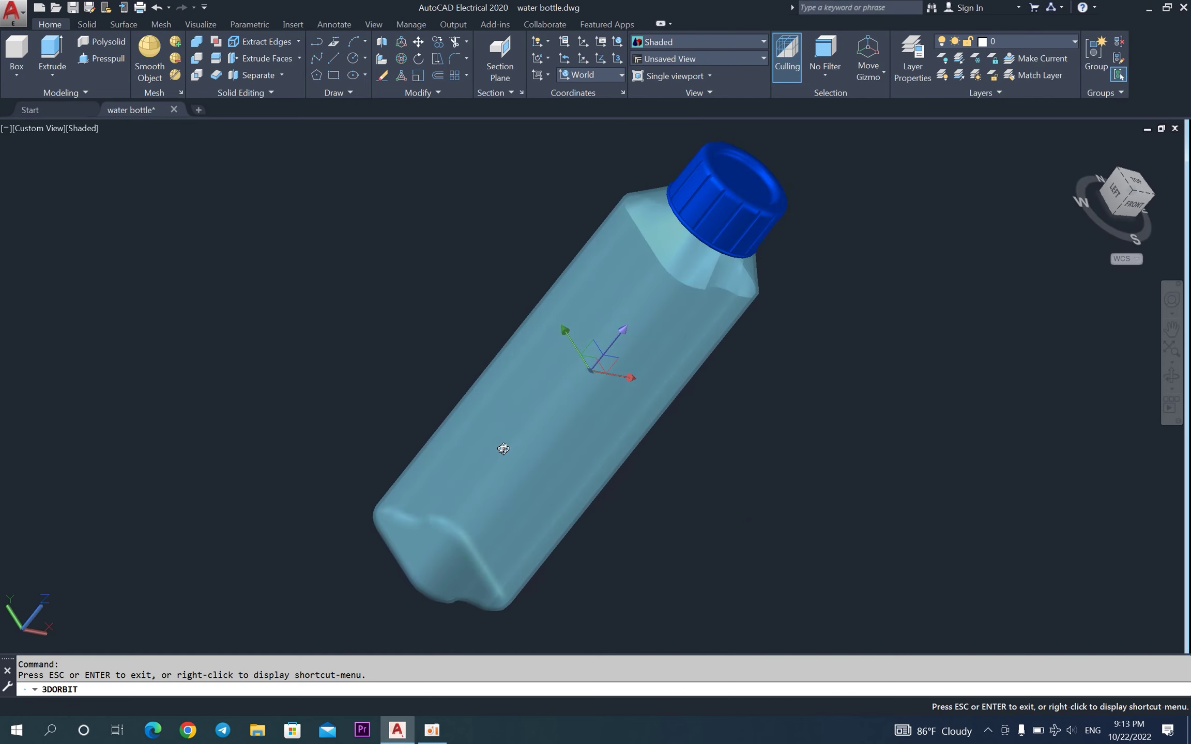
left_click_drag(621, 379, 546, 346)
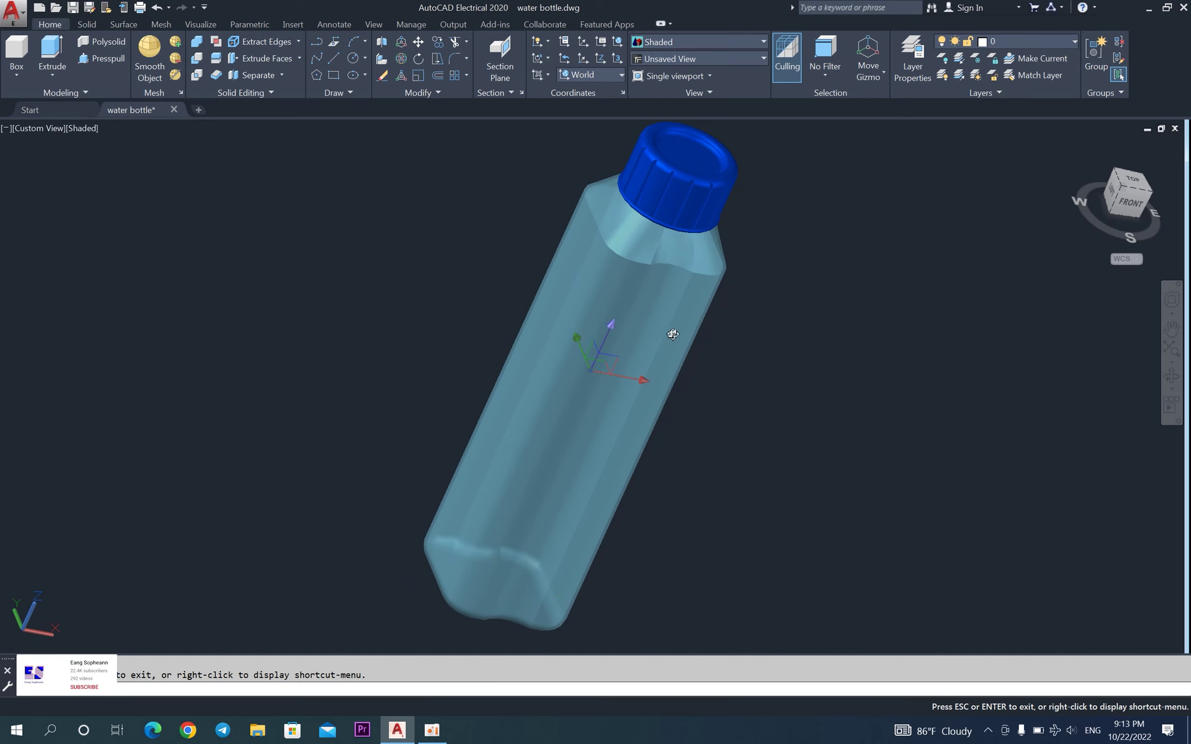
mouse_move(642, 346)
left_mouse_down()
mouse_move(582, 311)
mouse_move(760, 330)
left_mouse_up()
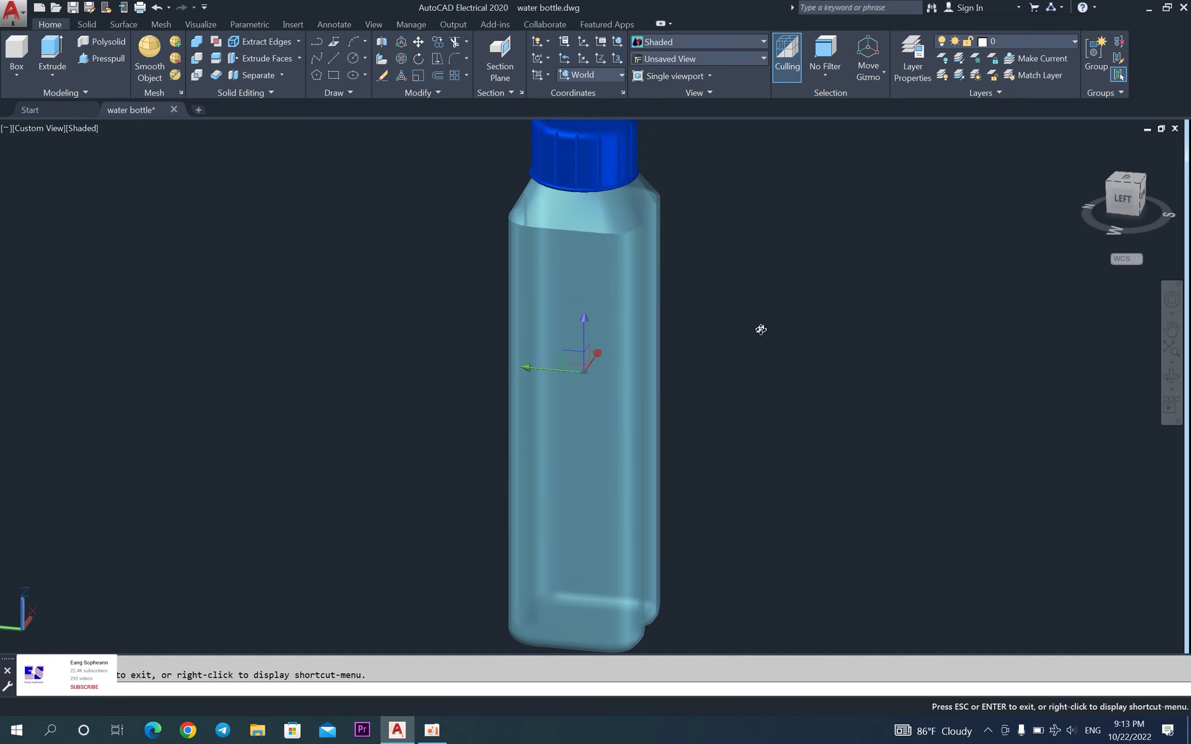
mouse_move(667, 358)
left_mouse_down()
mouse_move(475, 444)
mouse_move(624, 317)
left_mouse_up()
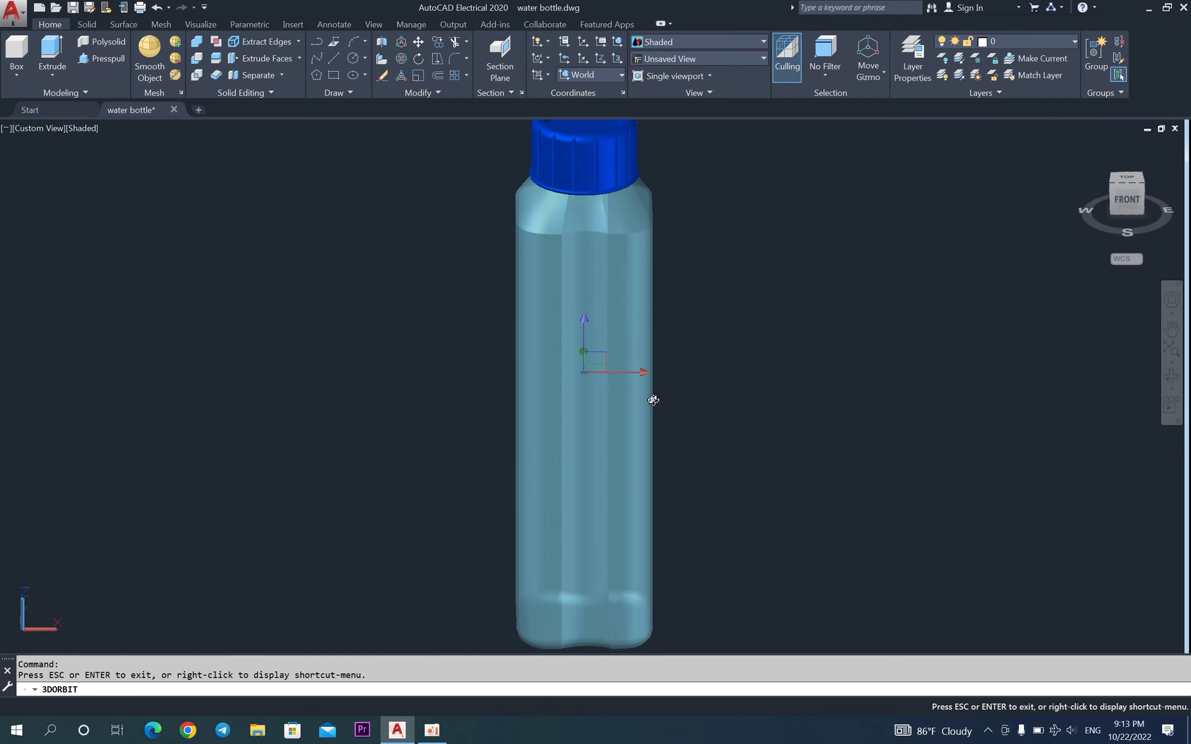
mouse_move(653, 401)
left_mouse_down()
mouse_move(580, 425)
mouse_move(694, 365)
mouse_move(705, 237)
mouse_move(744, 250)
mouse_move(737, 277)
left_mouse_up()
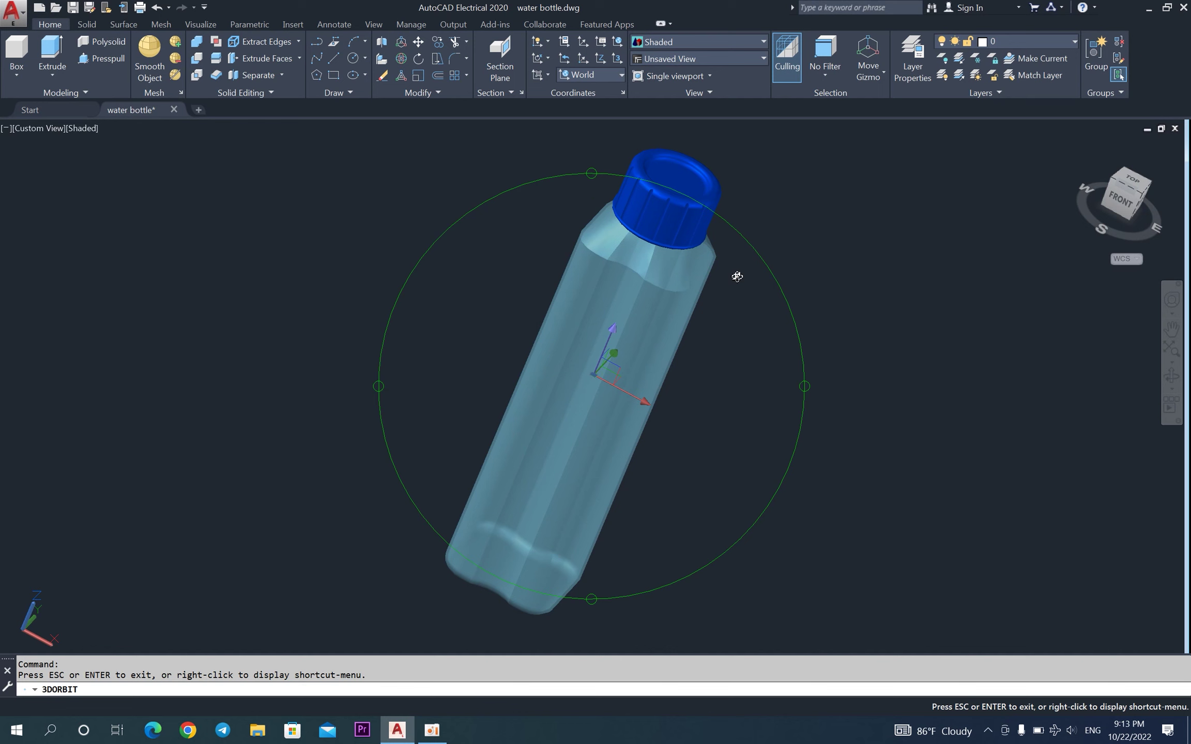
right_click(779, 247)
left_click(814, 252)
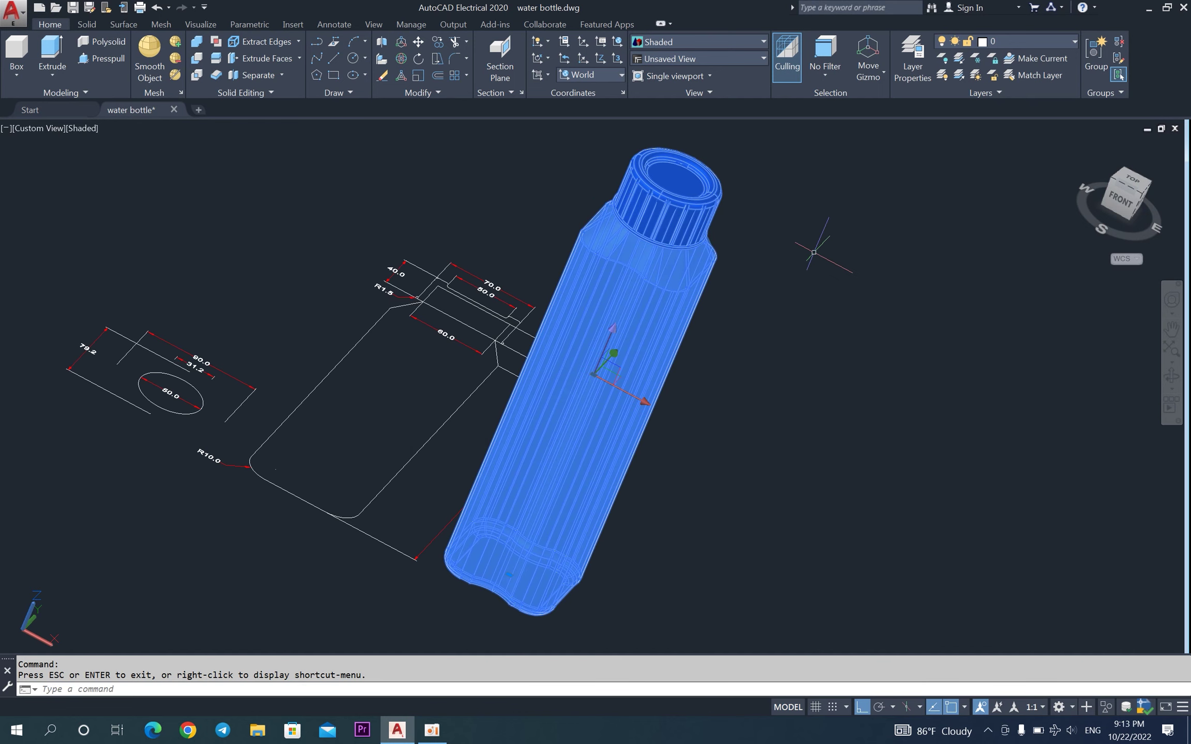
key("Escape")
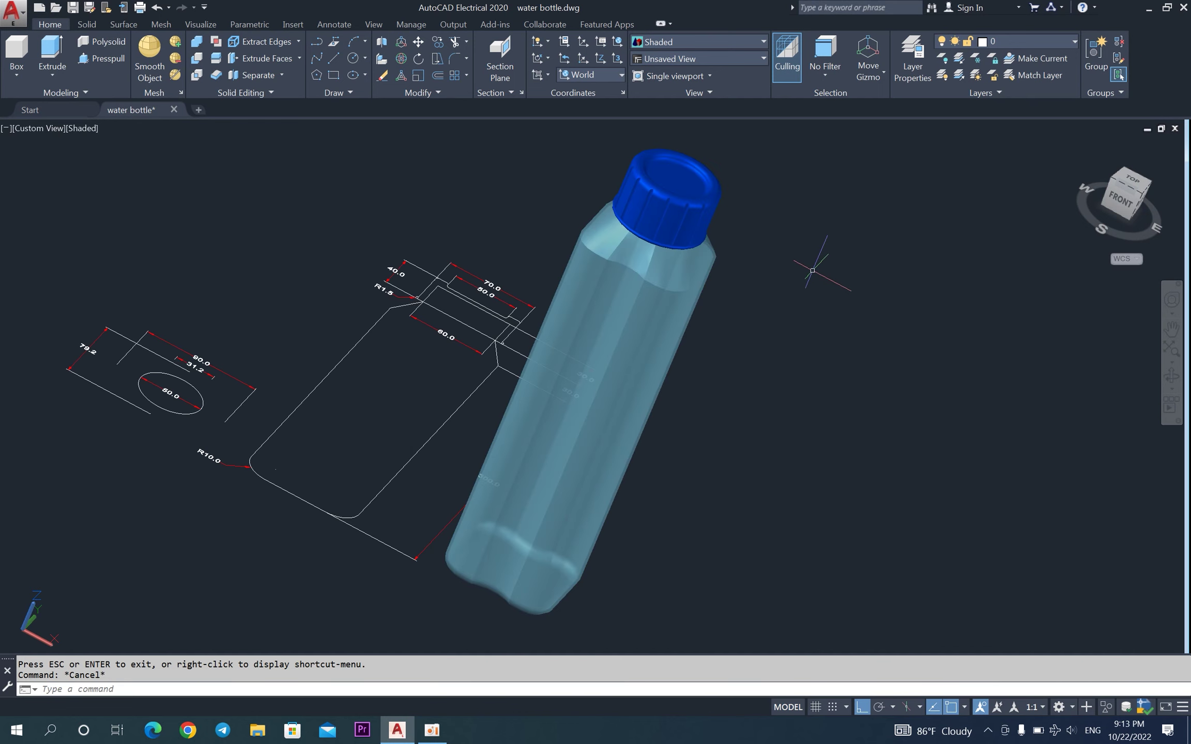